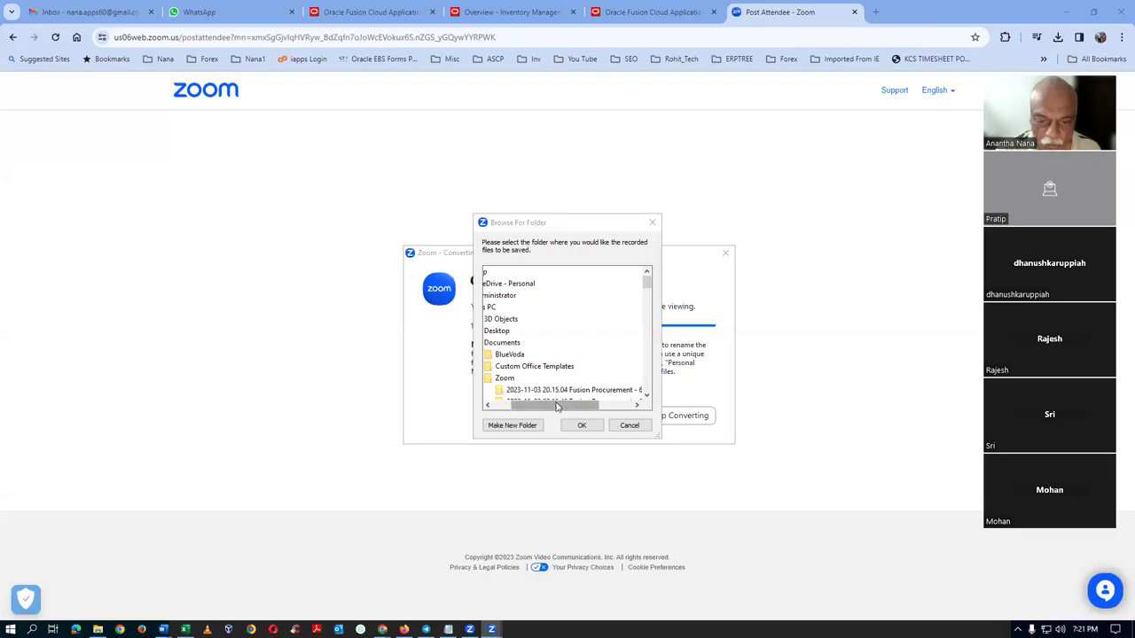
- Choose the Procurement Class room records folder under Fusion Procurement 6 Pillars on Nana 5 (F:) for saving the Zoom recording
{"action": "left_click_drag", "start_coordinate": [557, 407], "coordinate": [553, 407]}
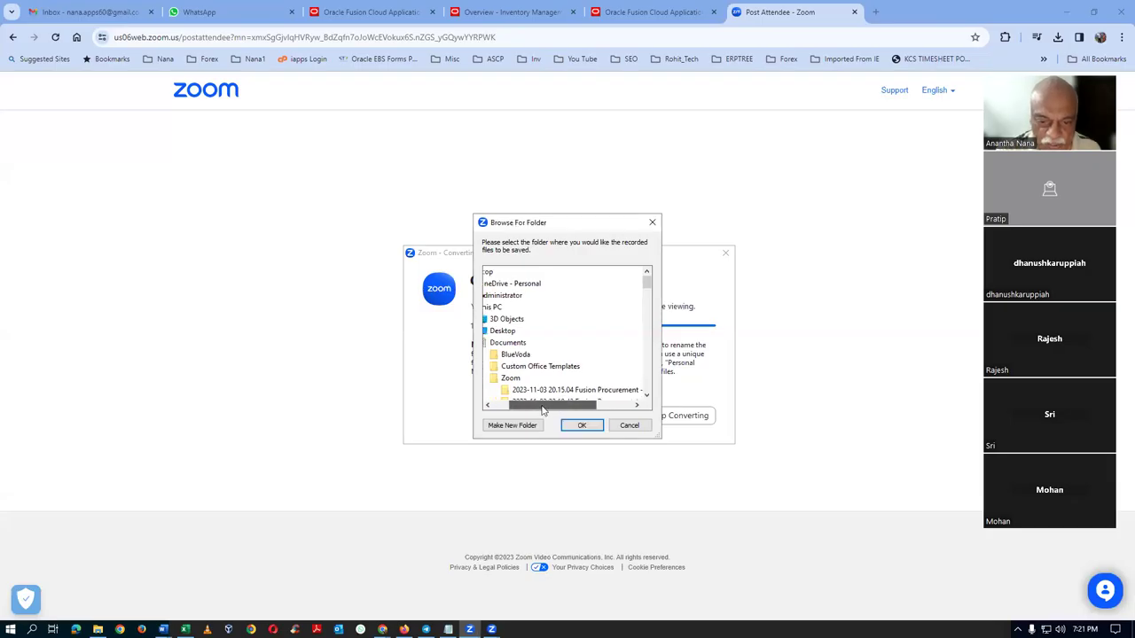
{"action": "scroll", "coordinate": [635, 347], "scroll_direction": "down", "scroll_amount": 10}
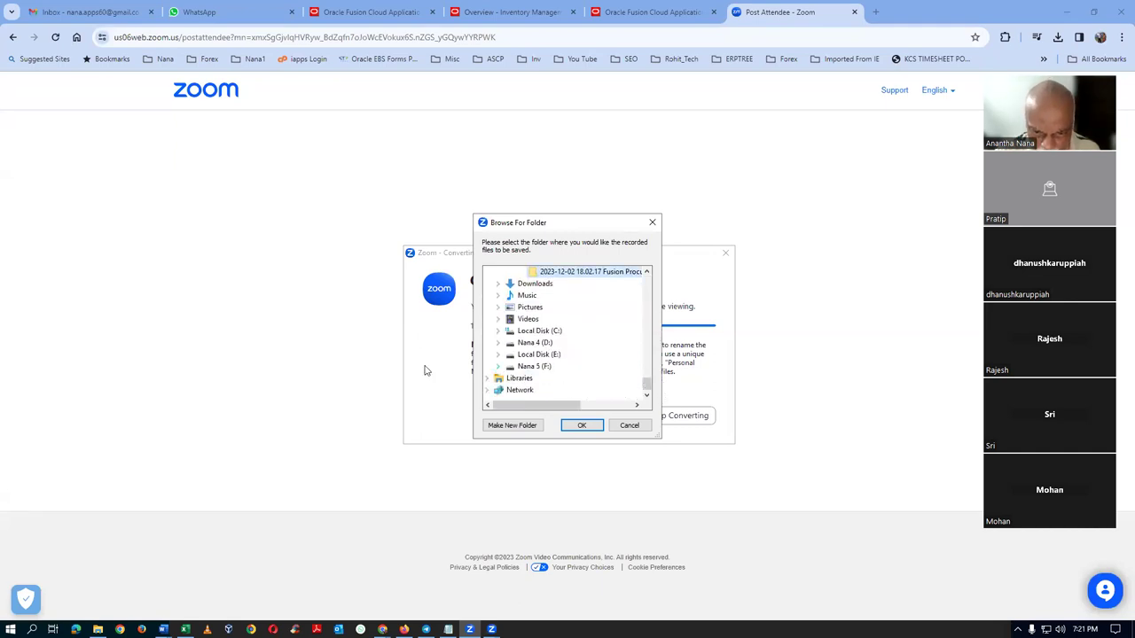
{"action": "left_click", "coordinate": [498, 366]}
{"action": "left_click", "coordinate": [532, 390]}
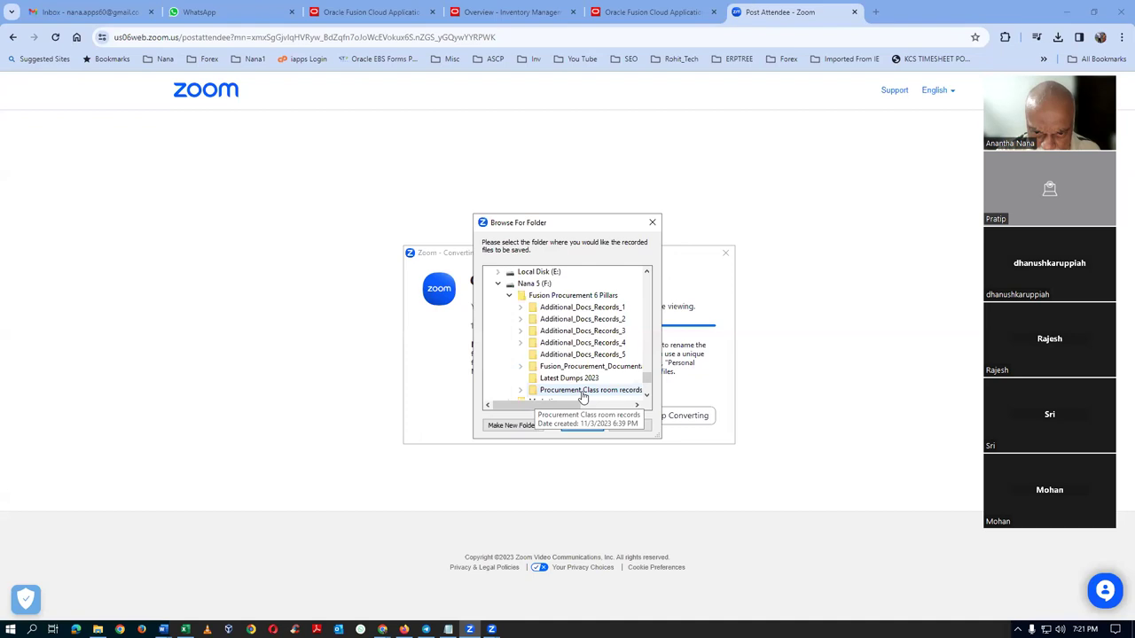
{"action": "left_click", "coordinate": [584, 426]}
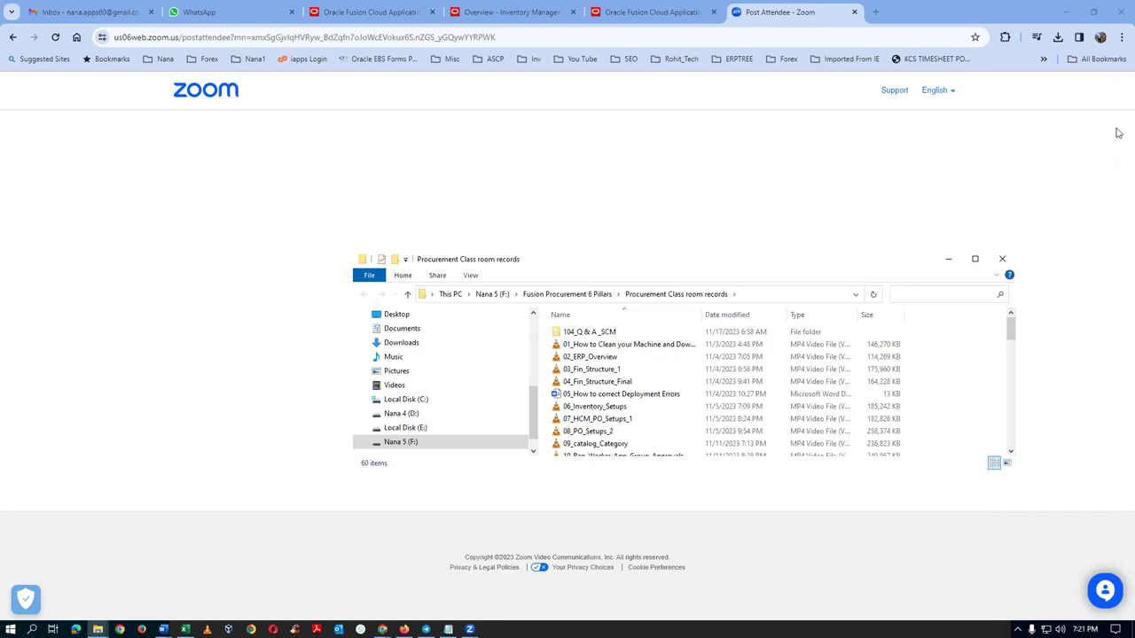
- Rename the newly saved MP4 recording in the Procurement Class room records folder as 31_Consigned_Inventory
{"action": "scroll", "coordinate": [999, 364], "scroll_direction": "down", "scroll_amount": 7}
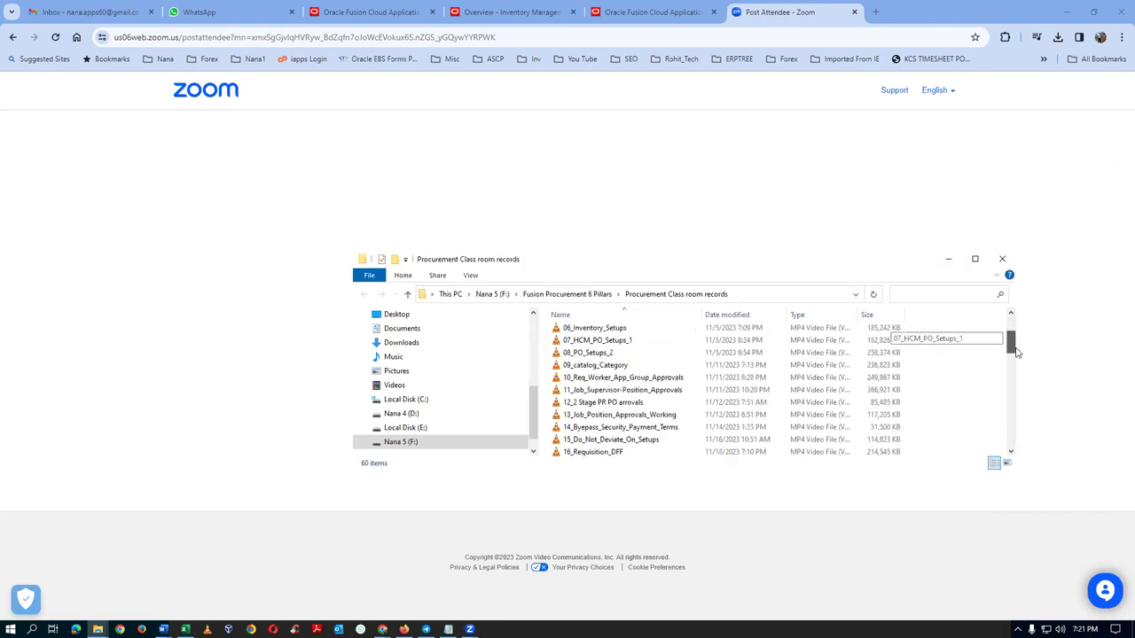
{"action": "left_click_drag", "start_coordinate": [1030, 386], "coordinate": [1030, 393]}
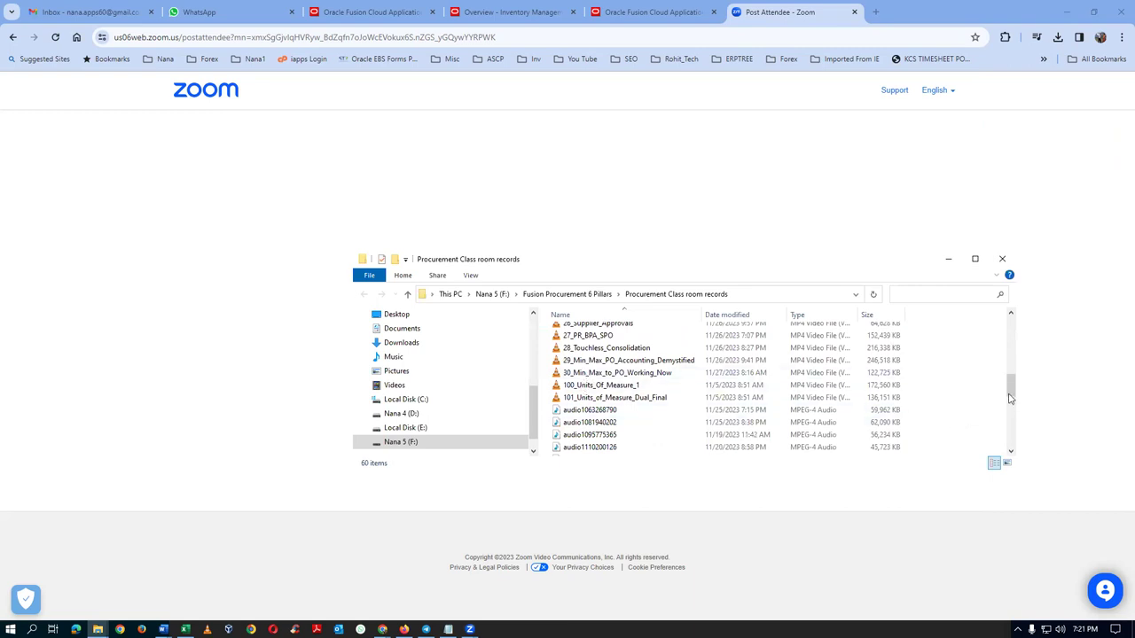
{"action": "left_click_drag", "start_coordinate": [1010, 395], "coordinate": [1012, 443]}
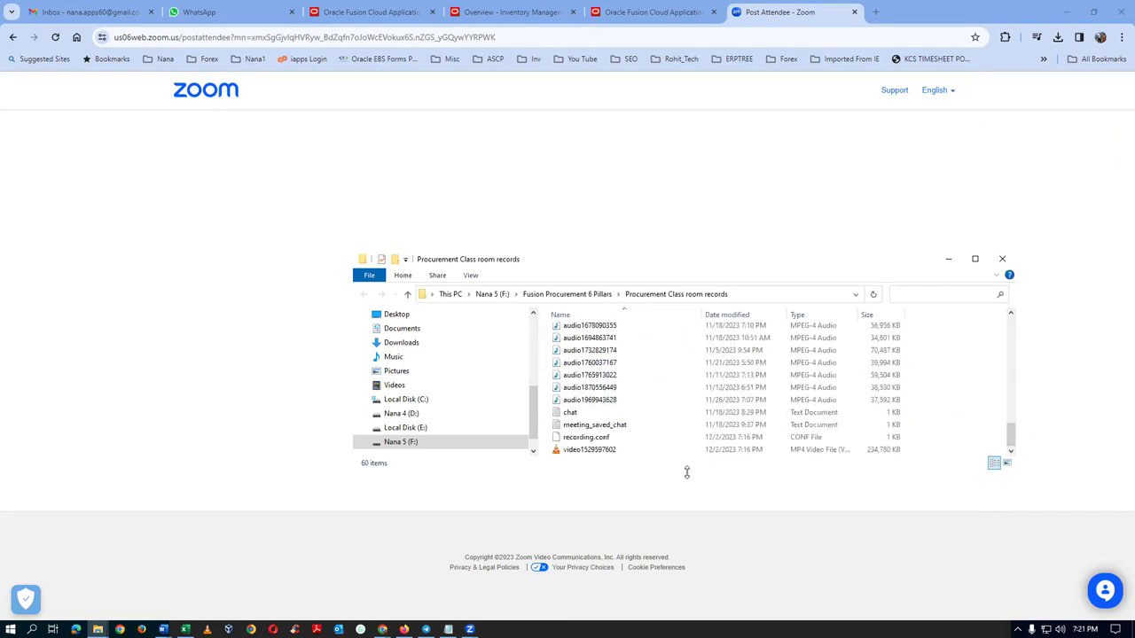
{"action": "right_click", "coordinate": [636, 452]}
{"action": "left_click", "coordinate": [668, 427]}
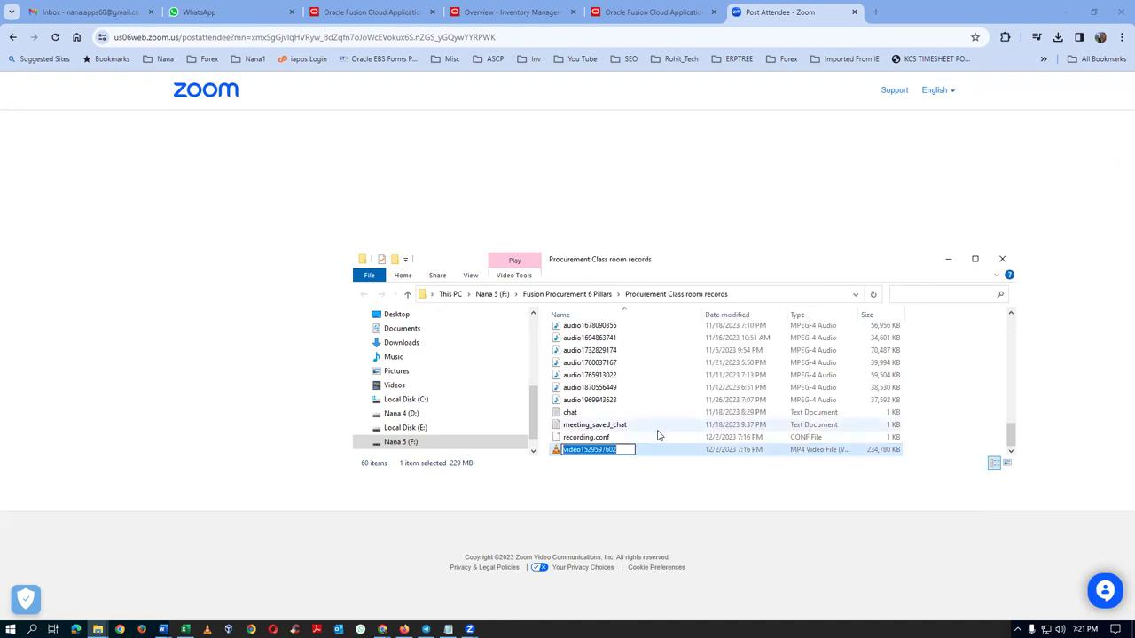
{"action": "type", "text": "31_Con"}
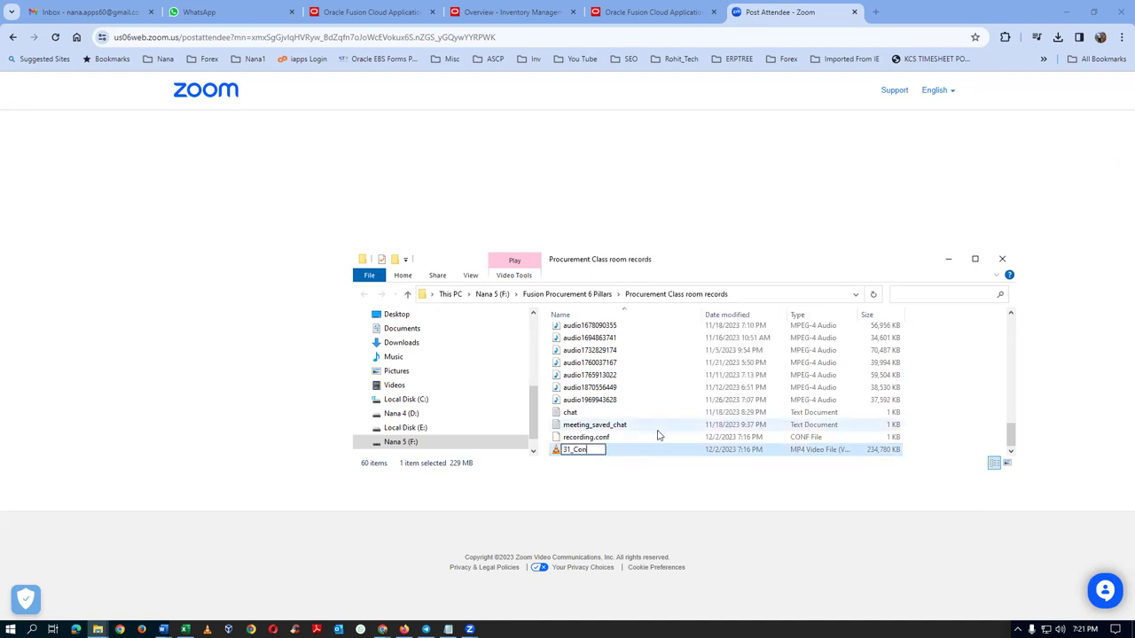
{"action": "type", "text": "signed_"}
{"action": "type", "text": "Inventory"}
{"action": "key", "text": "Return"}
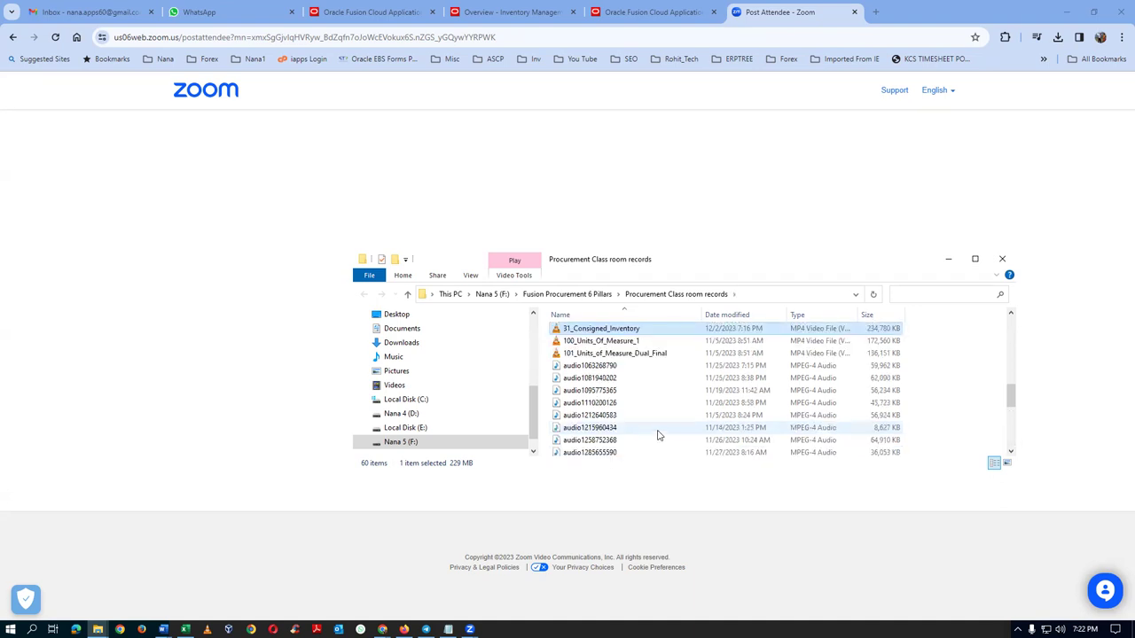
- Check 31_Consigned_Inventory against the neighbouring recordings in the file list, and close the folder window
{"action": "key", "text": "Down"}
{"action": "key", "text": "Down"}
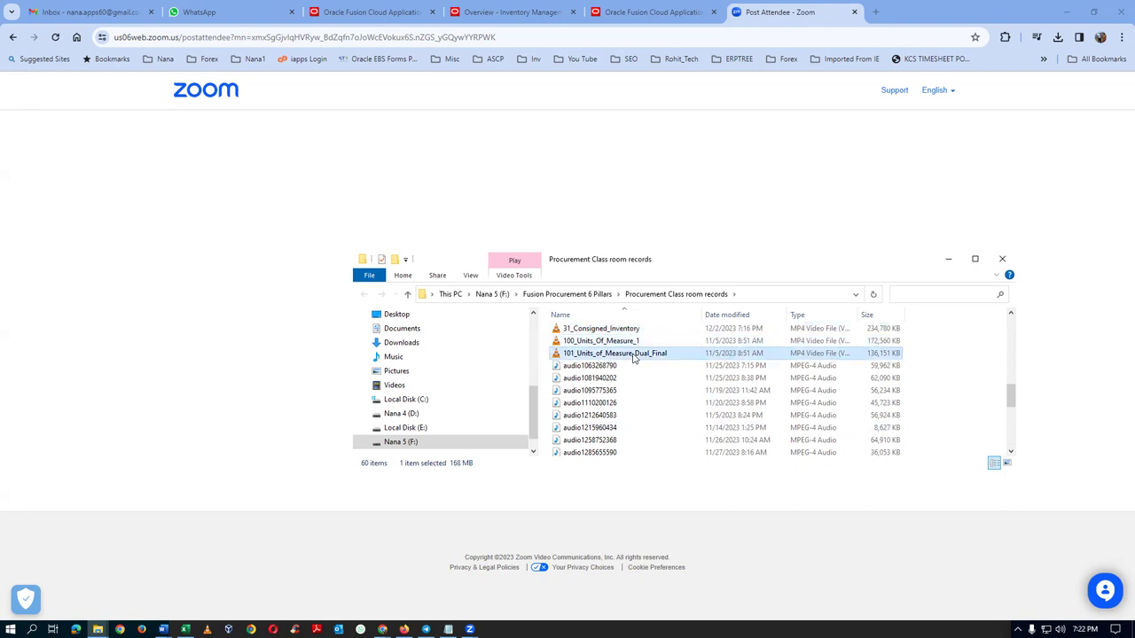
{"action": "left_click", "coordinate": [1011, 317]}
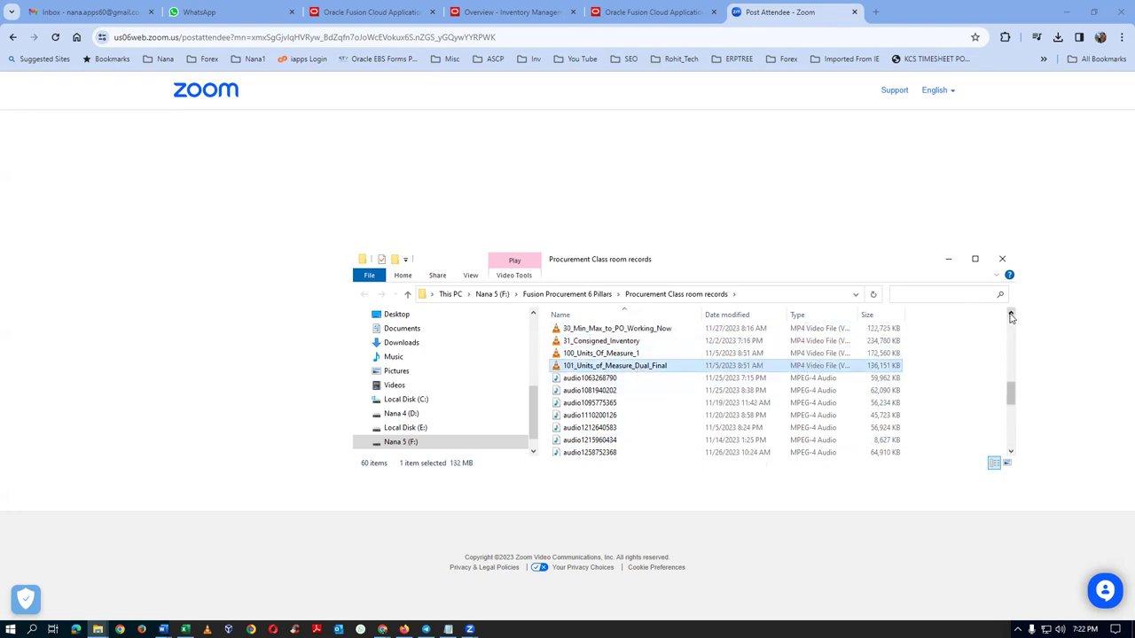
{"action": "left_click", "coordinate": [1011, 316]}
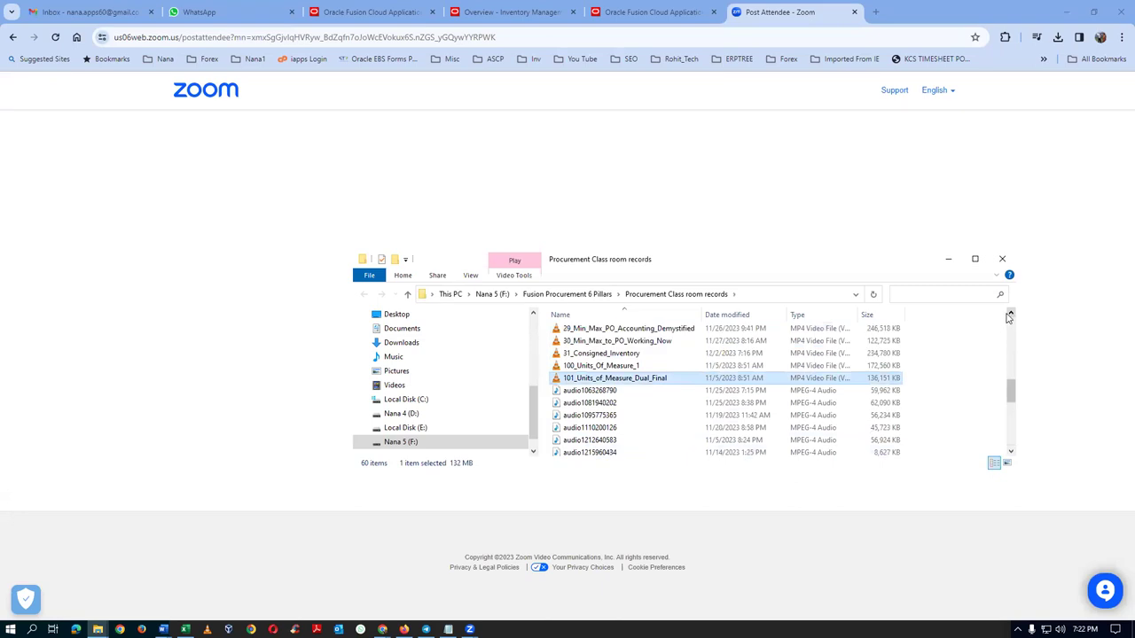
{"action": "left_click", "coordinate": [629, 354]}
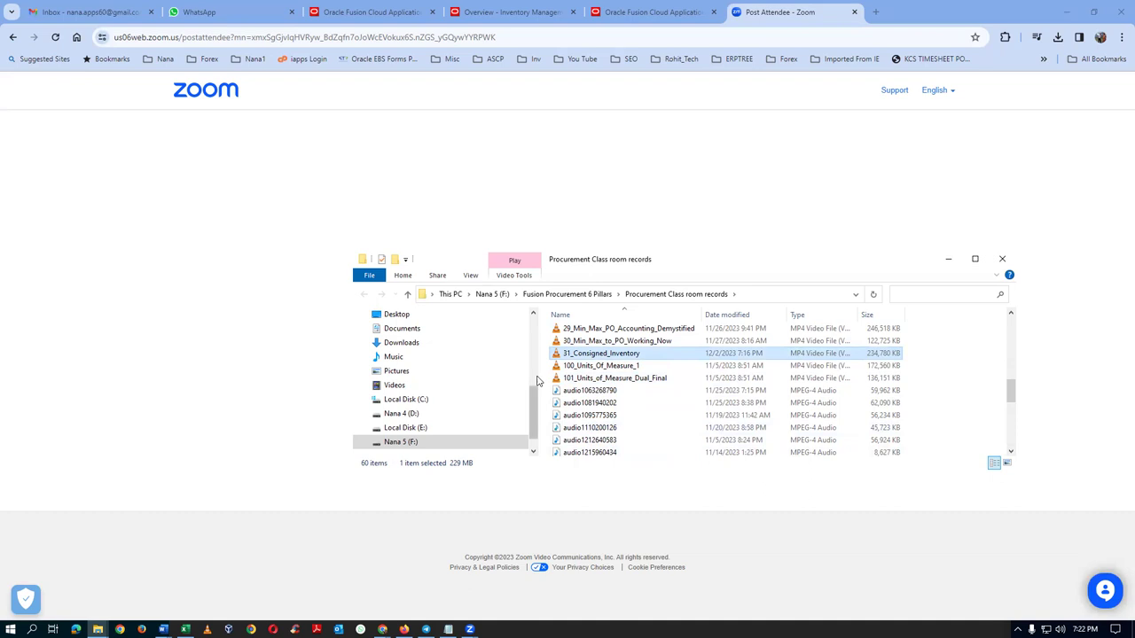
{"action": "left_click", "coordinate": [1002, 259]}
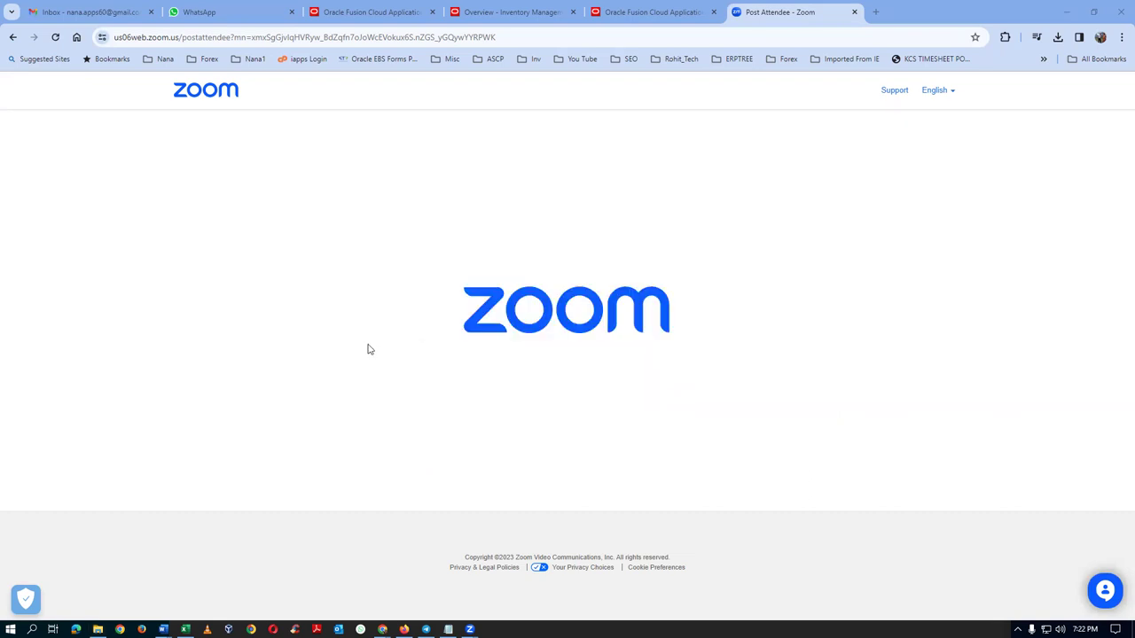
- Open the 03_Vision_Enterprise_Structure PDF from Additional_Docs_Records_4 in the Fusion Procurement 6 Pillars folder on Nana 5 (F:)
{"action": "left_click", "coordinate": [98, 629]}
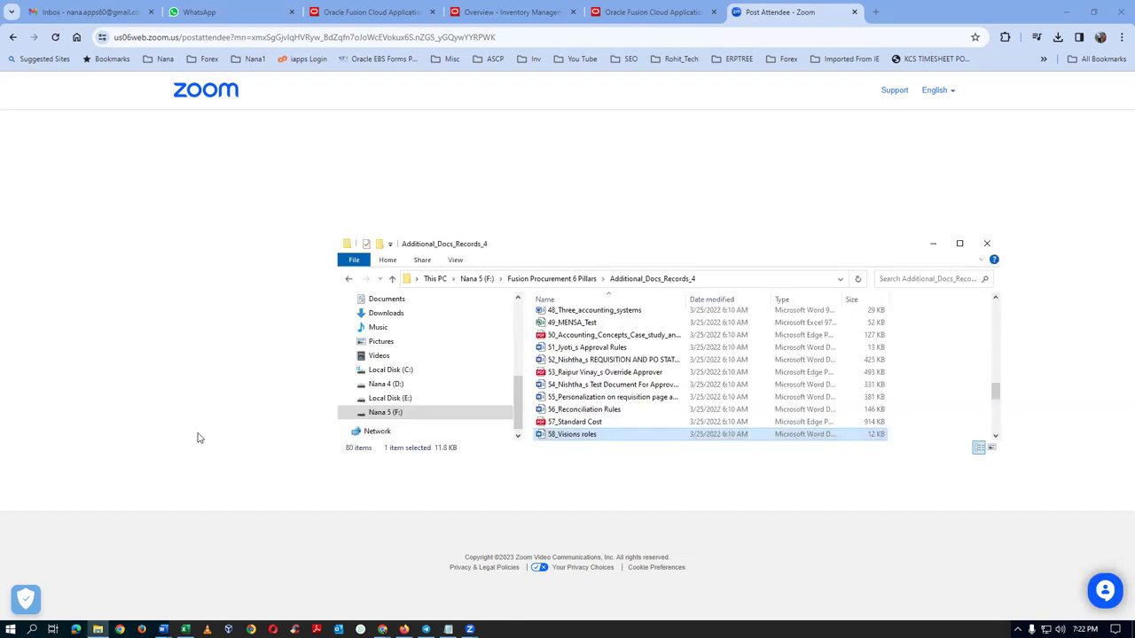
{"action": "left_click", "coordinate": [396, 412]}
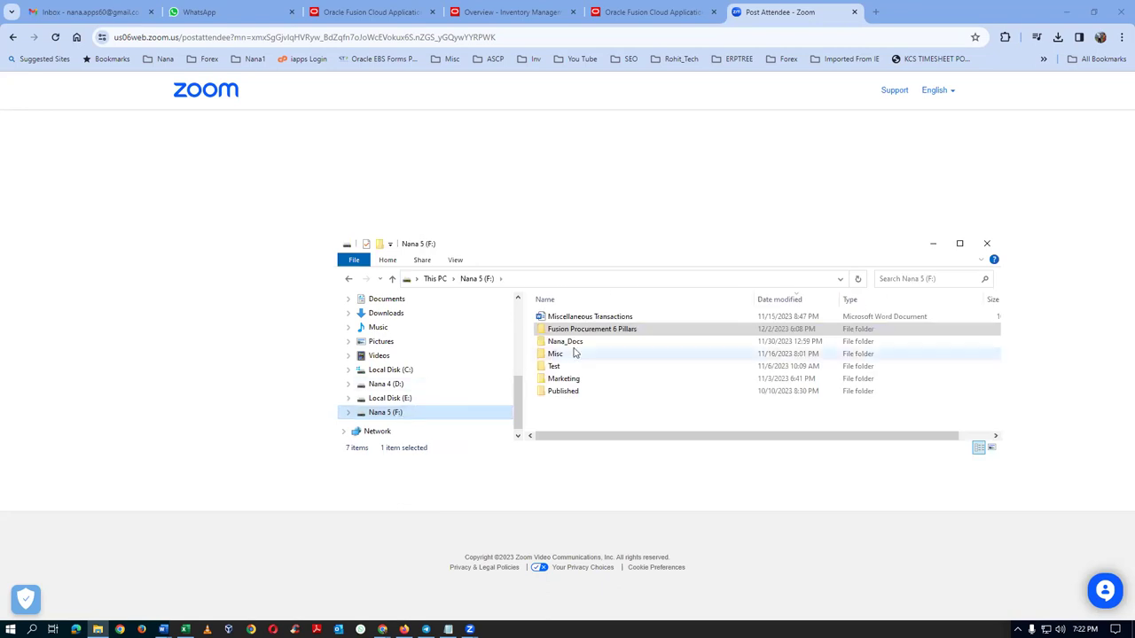
{"action": "double_click", "coordinate": [625, 329]}
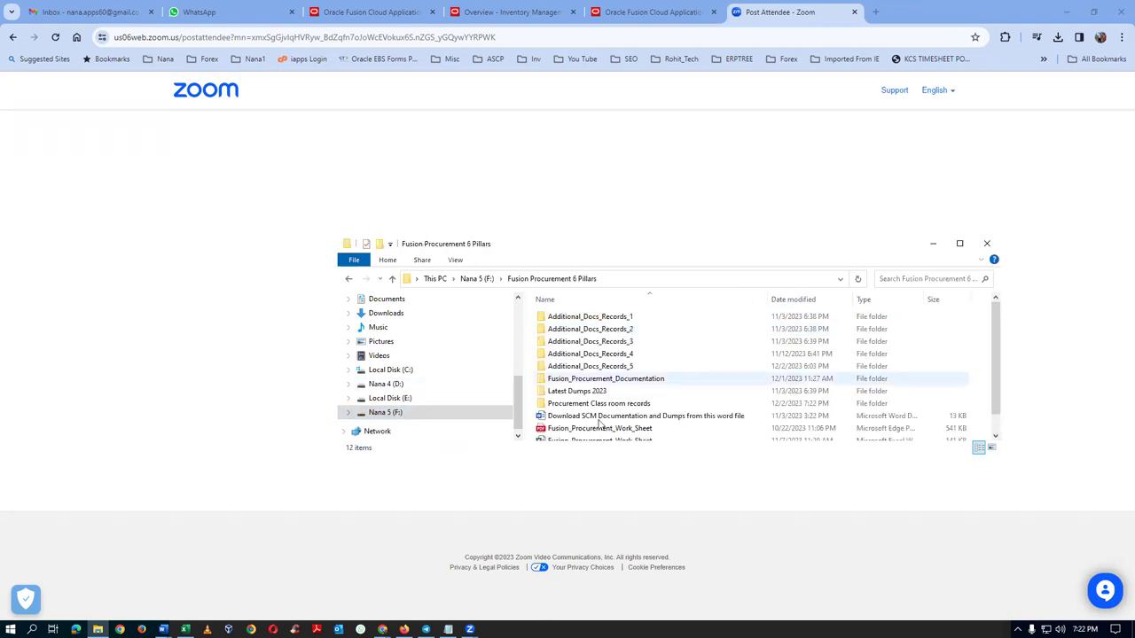
{"action": "double_click", "coordinate": [611, 369]}
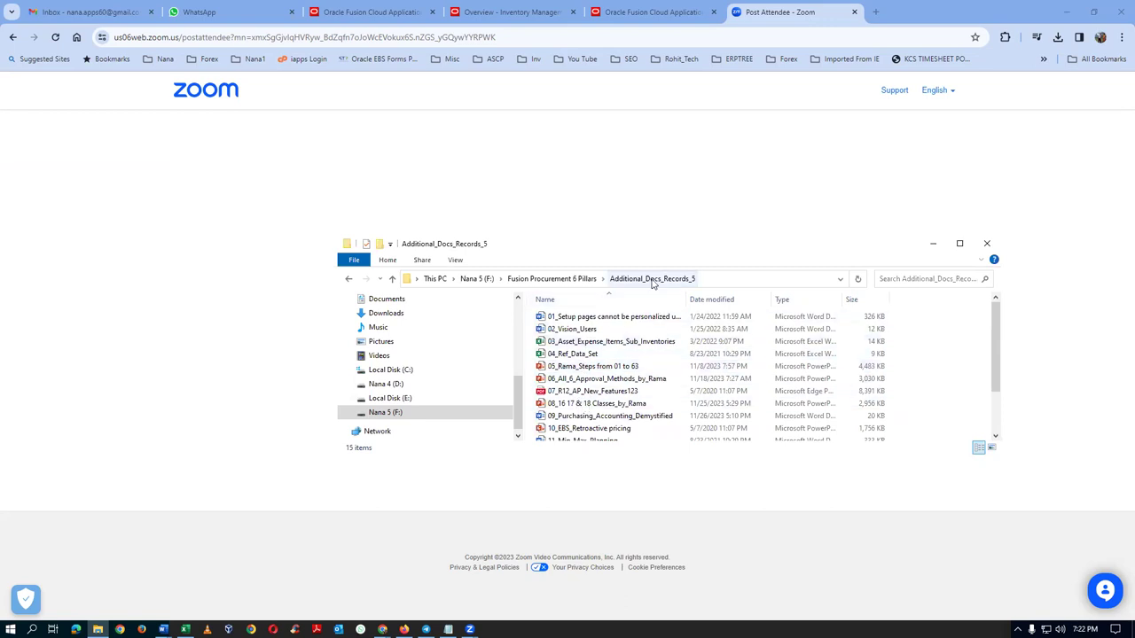
{"action": "left_click", "coordinate": [576, 278]}
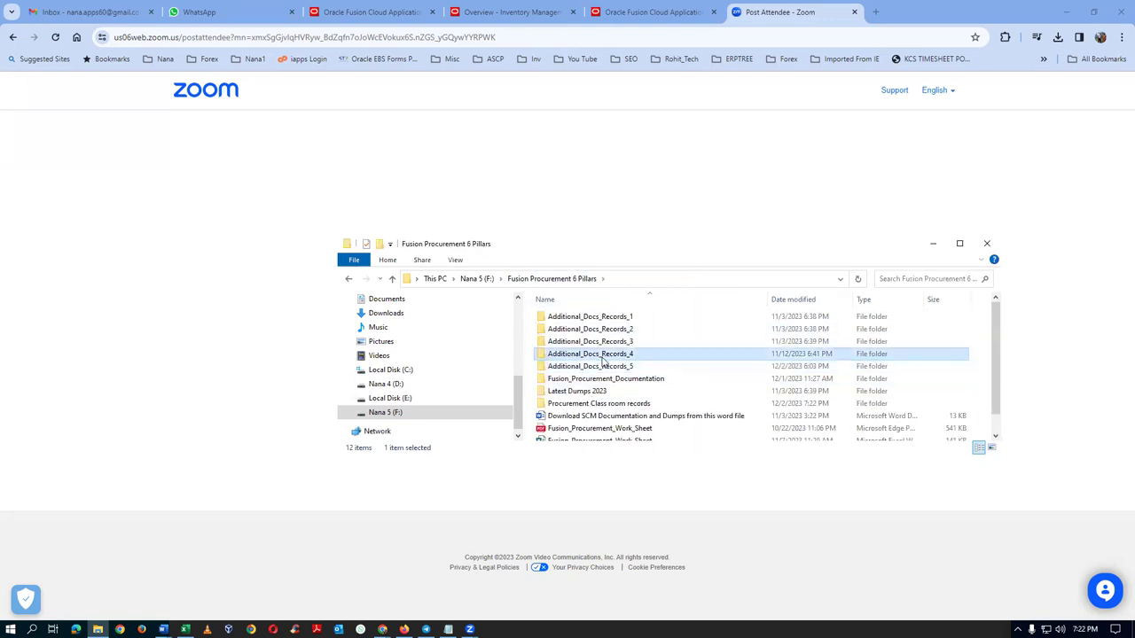
{"action": "double_click", "coordinate": [604, 355]}
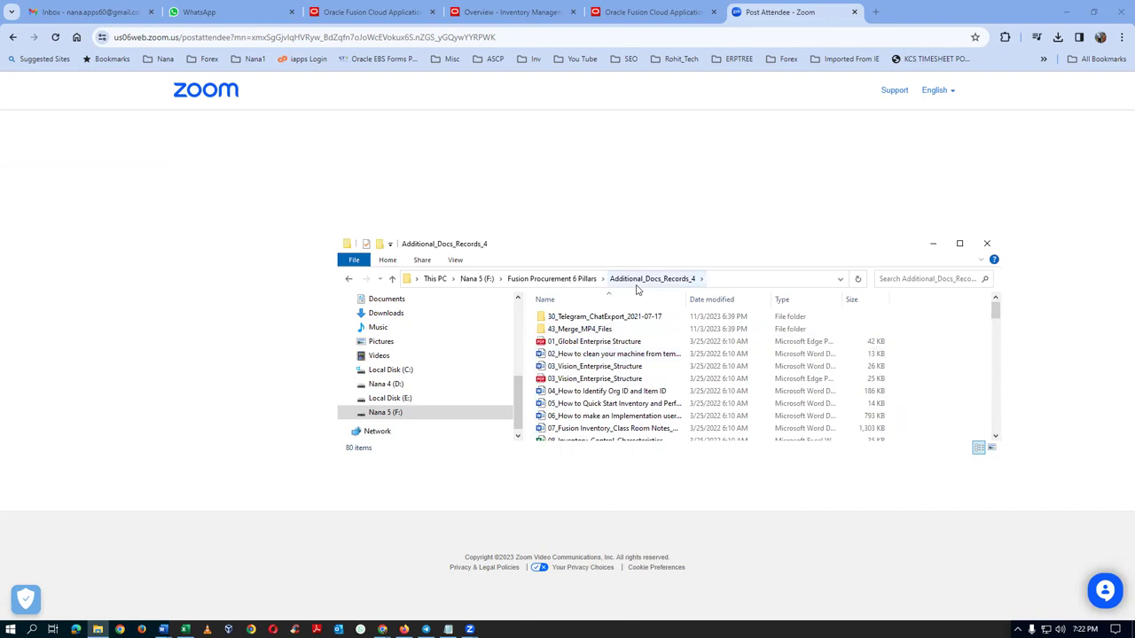
{"action": "left_click", "coordinate": [589, 380]}
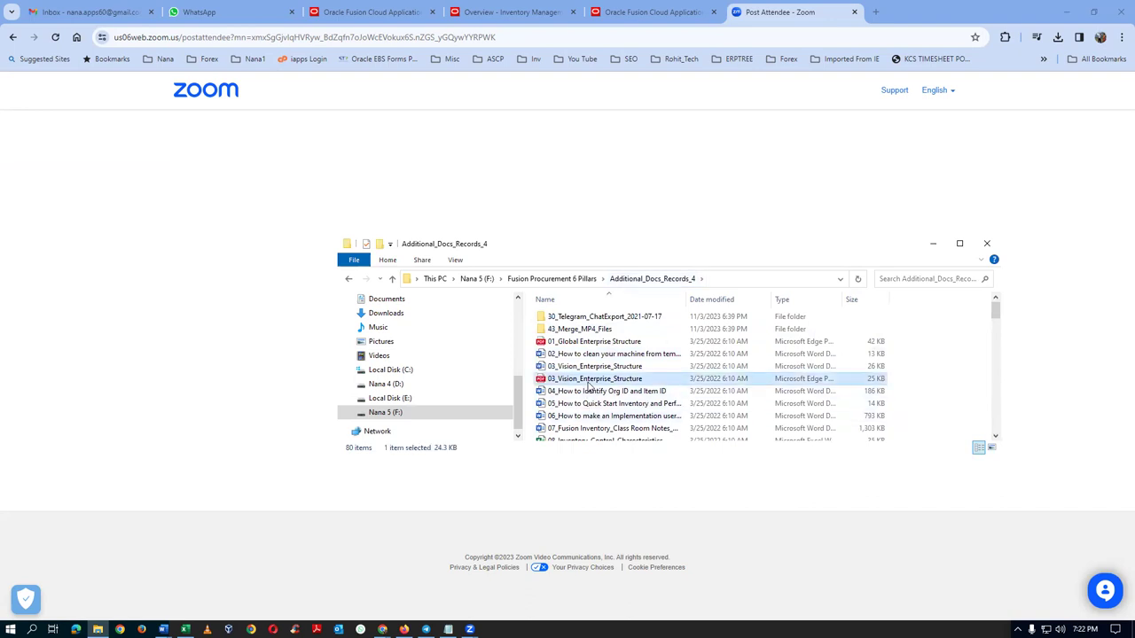
{"action": "double_click", "coordinate": [590, 382]}
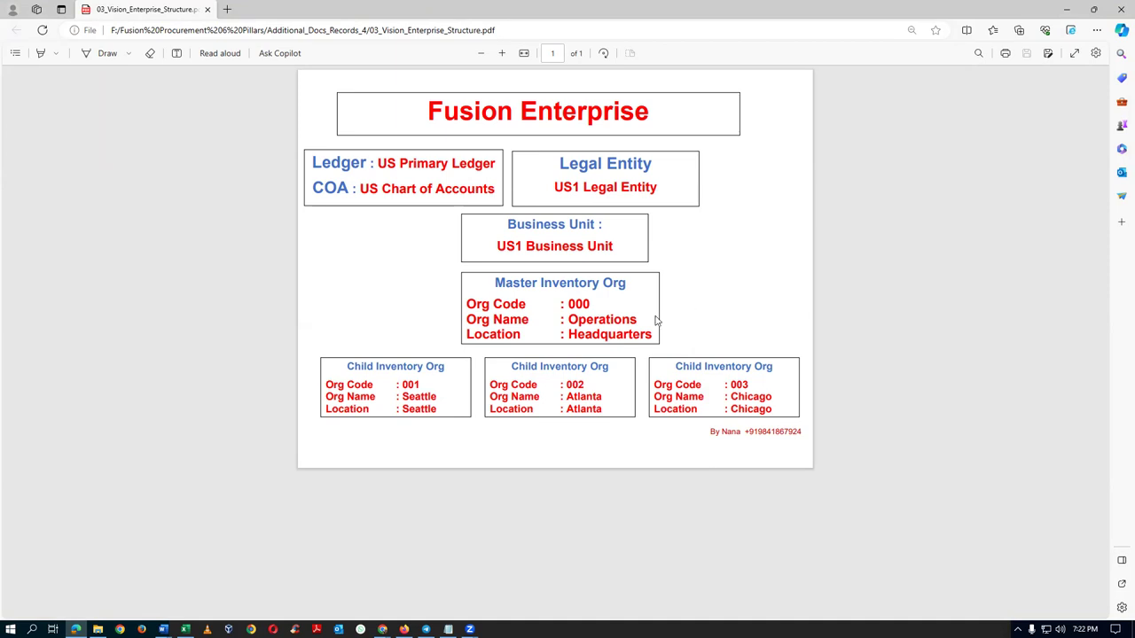
- Examine the ledger, chart of accounts, legal entity, business unit and inventory organizations in the Fusion Enterprise diagram
{"action": "left_click_drag", "start_coordinate": [380, 160], "coordinate": [475, 165]}
{"action": "left_click", "coordinate": [358, 189]}
{"action": "left_click_drag", "start_coordinate": [371, 189], "coordinate": [632, 190]}
{"action": "left_click", "coordinate": [591, 184]}
{"action": "left_click_drag", "start_coordinate": [309, 164], "coordinate": [635, 167]}
{"action": "left_click", "coordinate": [604, 232]}
{"action": "left_click_drag", "start_coordinate": [507, 224], "coordinate": [603, 225]}
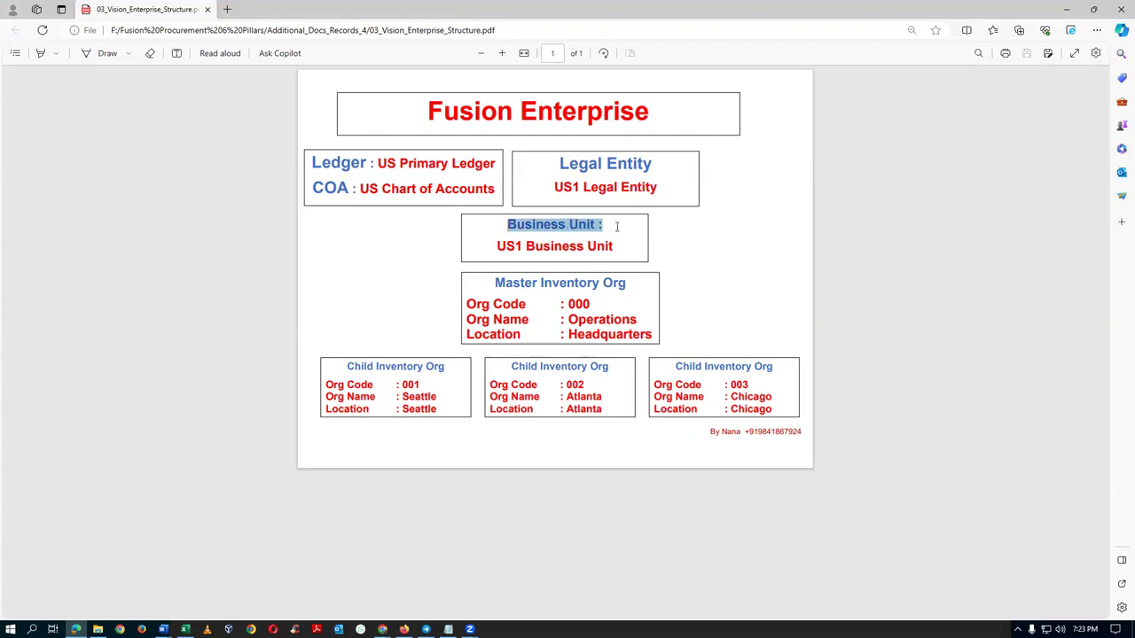
{"action": "left_click", "coordinate": [547, 247]}
{"action": "left_click_drag", "start_coordinate": [519, 248], "coordinate": [556, 248]}
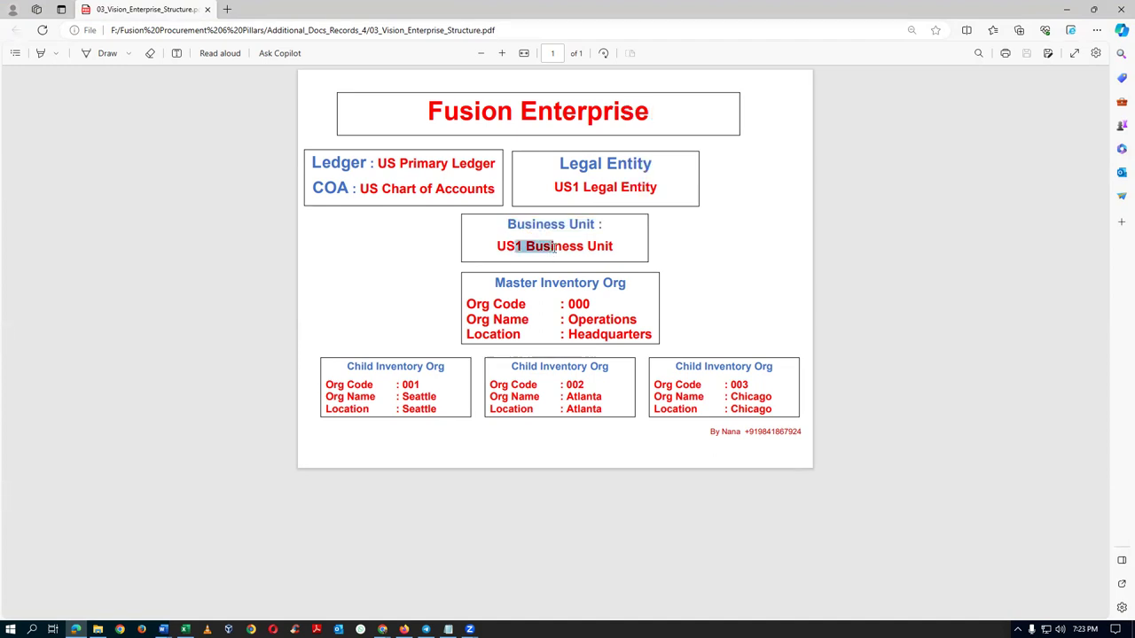
{"action": "left_click", "coordinate": [480, 333]}
{"action": "left_click_drag", "start_coordinate": [466, 304], "coordinate": [507, 305]}
{"action": "left_click_drag", "start_coordinate": [340, 397], "coordinate": [353, 410]}
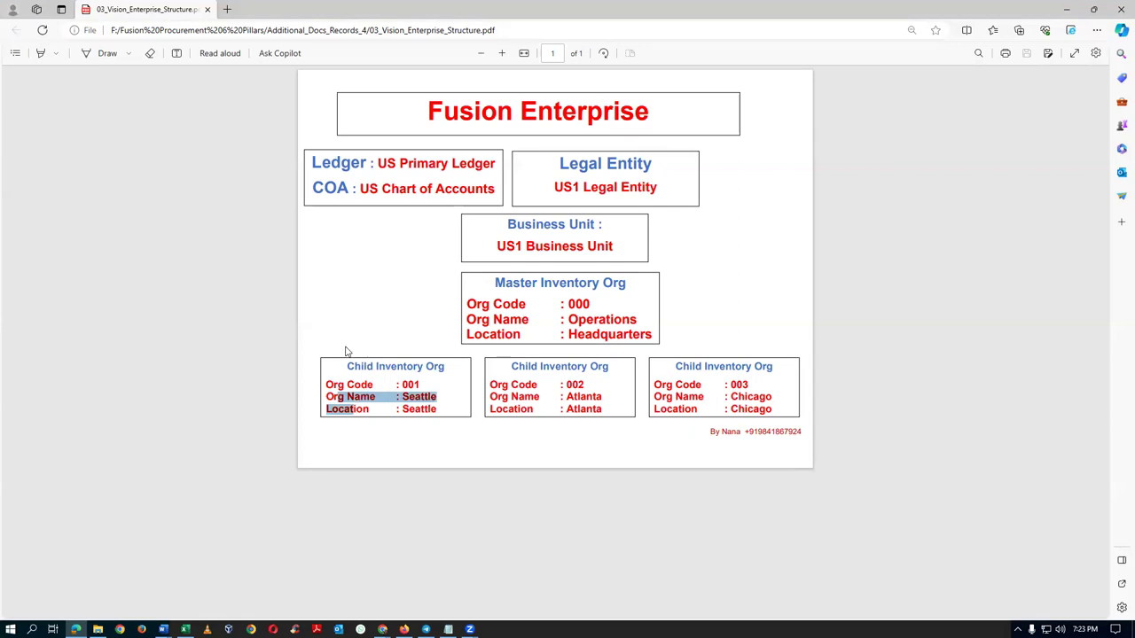
{"action": "left_click", "coordinate": [751, 293]}
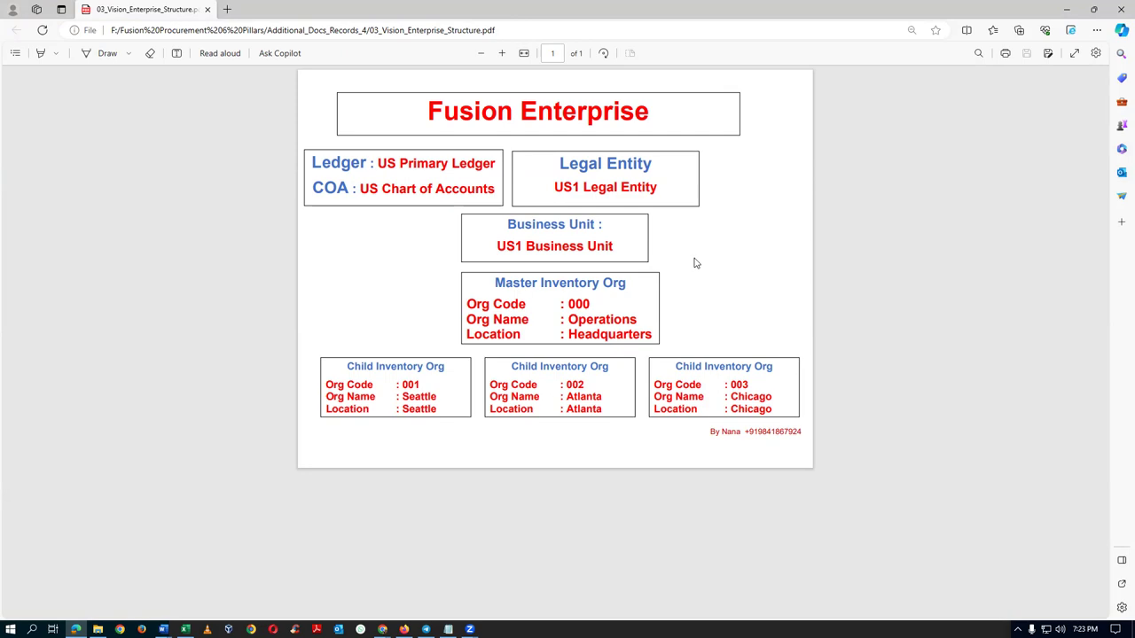
- Switch to the Oracle Fusion Vision home page in the browser and open the Security Console from its tools
{"action": "key", "text": "alt+Tab"}
{"action": "key", "text": "alt+Tab"}
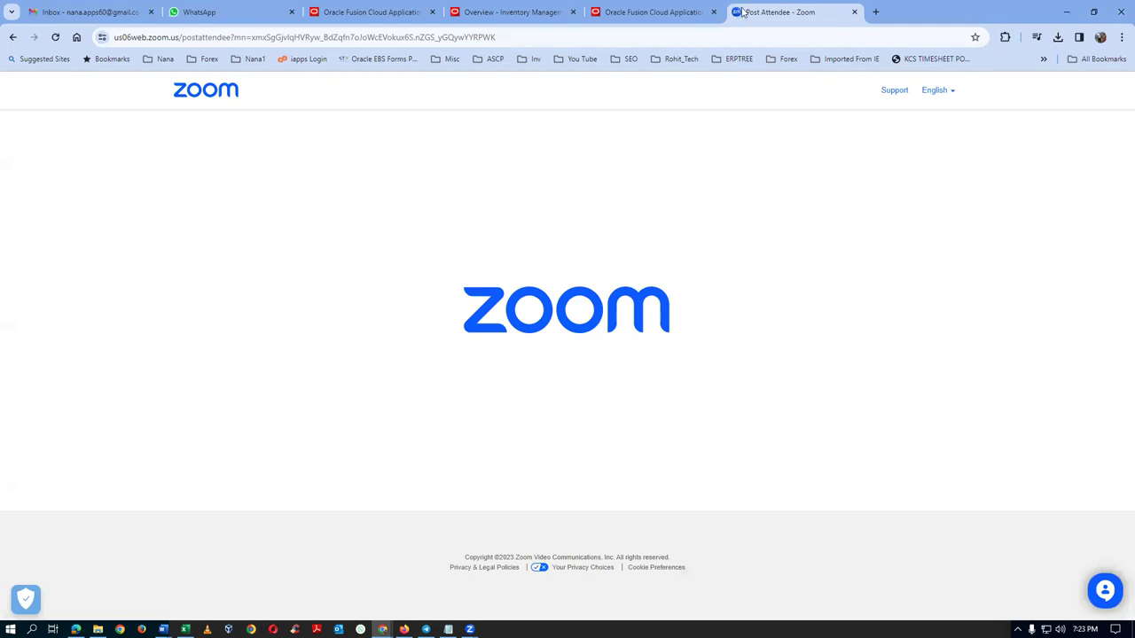
{"action": "left_click", "coordinate": [669, 11]}
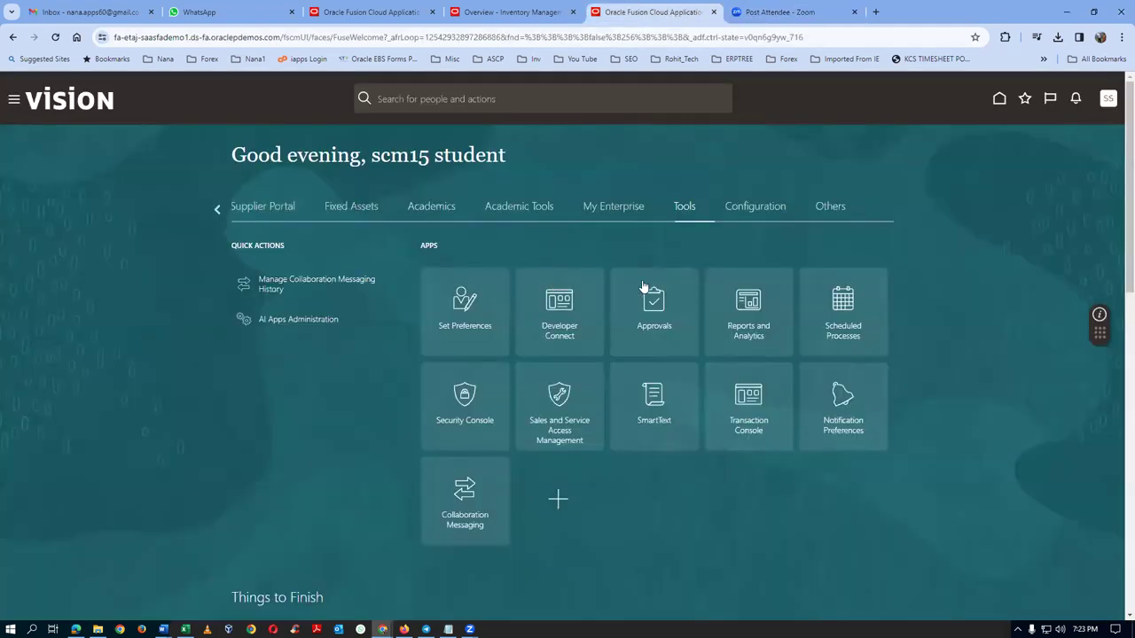
{"action": "left_click", "coordinate": [681, 208]}
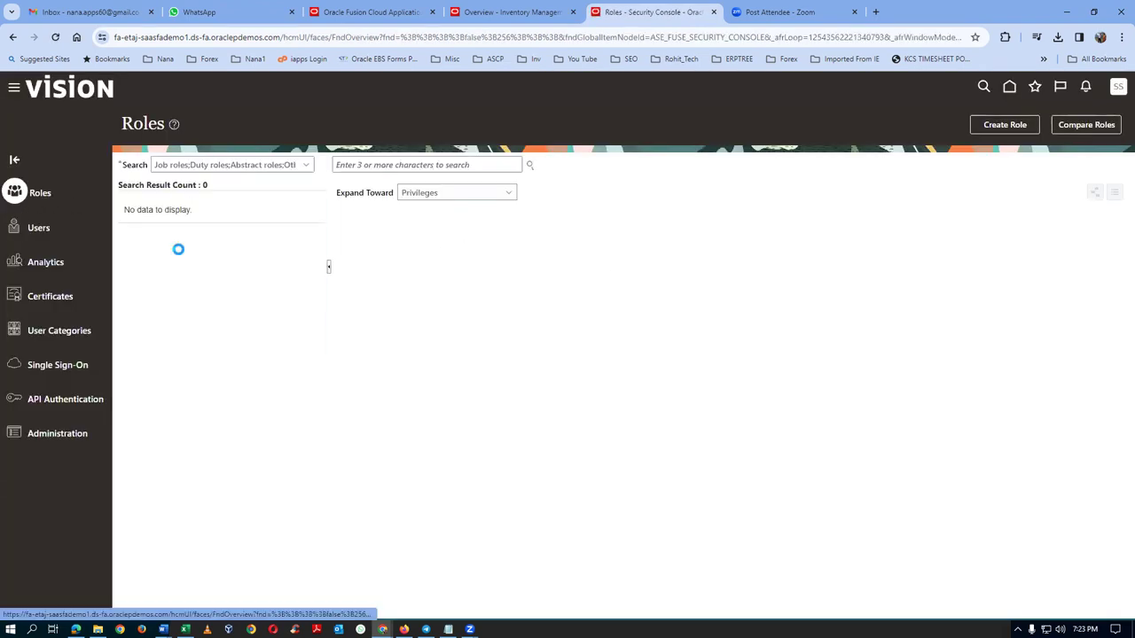
- Search the Security Console user accounts for user name scm15 and open the matching student account's details
{"action": "left_click", "coordinate": [422, 172]}
{"action": "type", "text": "s"}
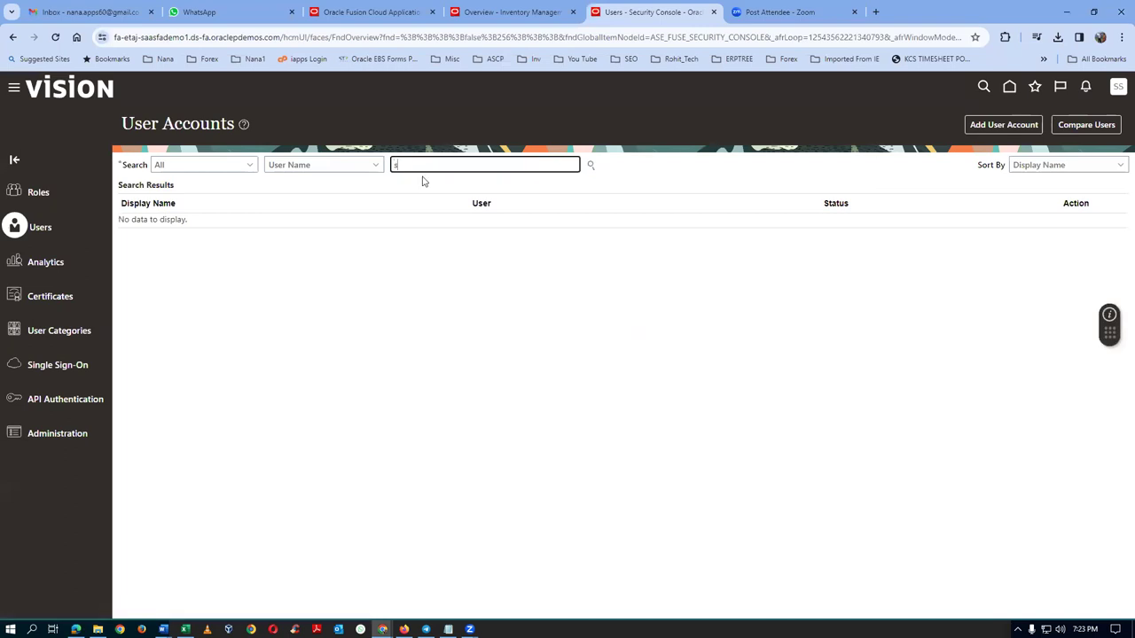
{"action": "type", "text": "cm15"}
{"action": "key", "text": "Return"}
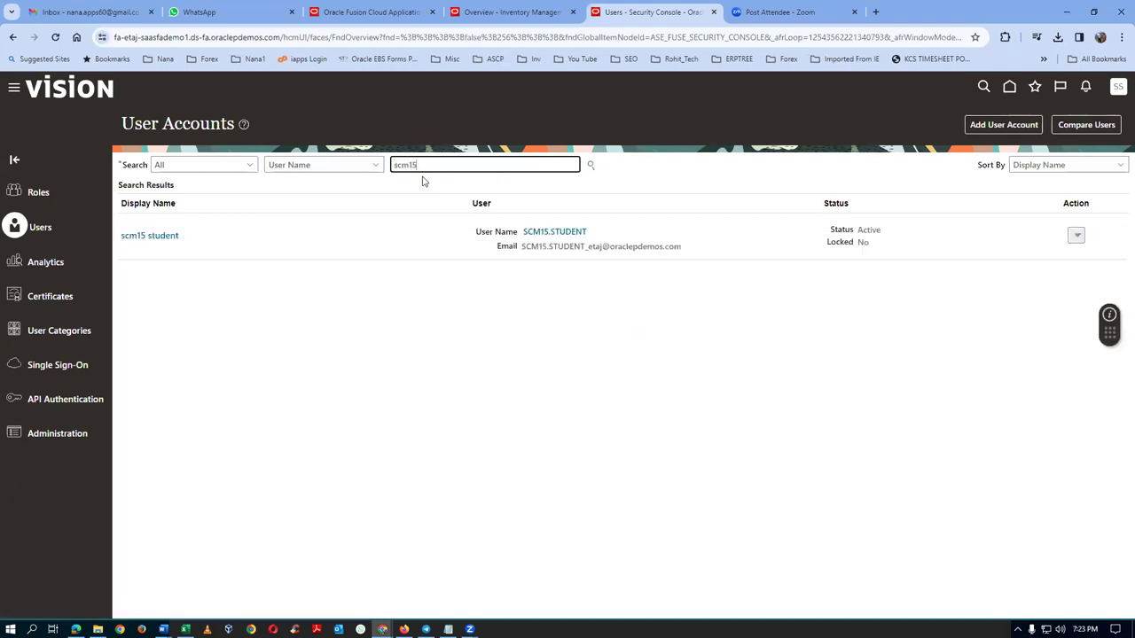
{"action": "left_click", "coordinate": [150, 237]}
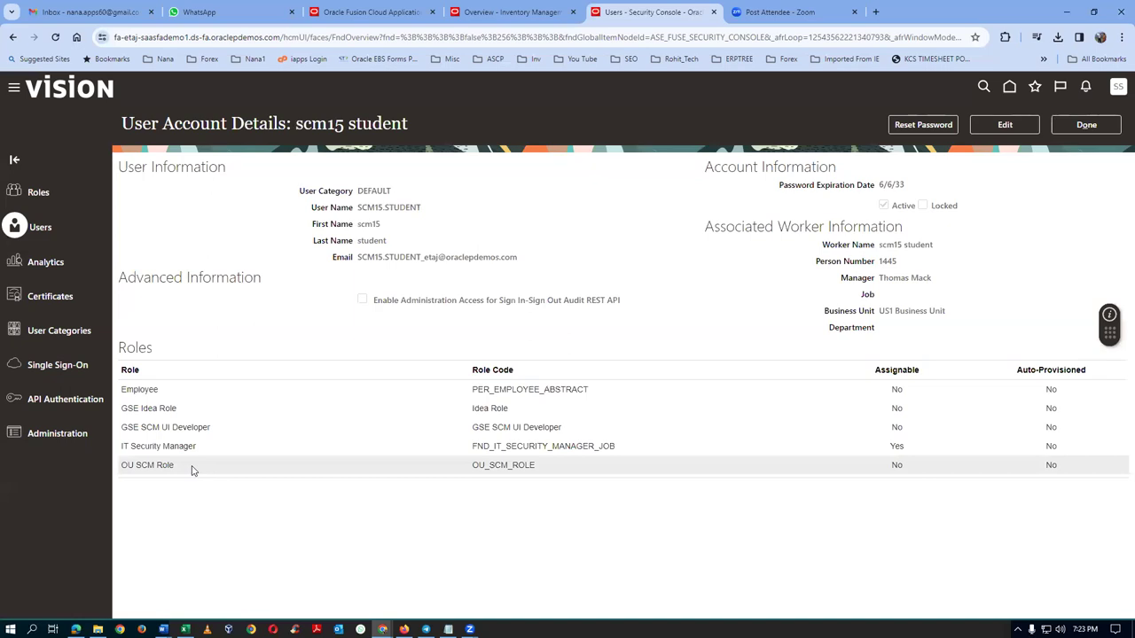
- Switch to the 58_Visions roles document in Word to view the inventory, procurement and order management roles
{"action": "key", "text": "alt+Tab"}
{"action": "key", "text": "alt+Tab"}
{"action": "key", "text": "alt+Tab"}
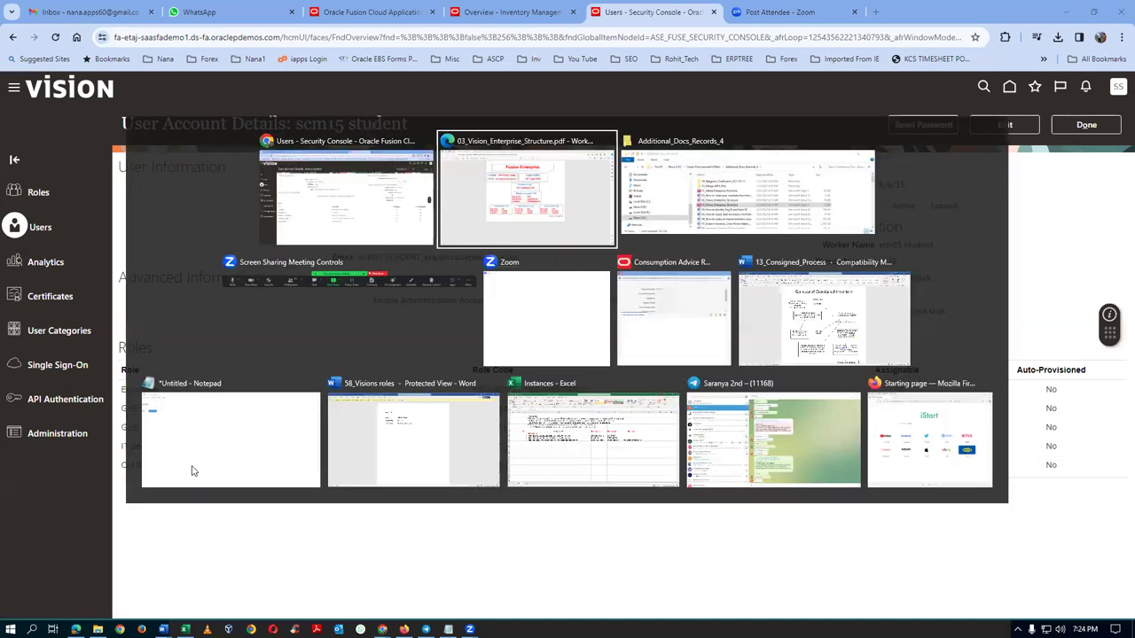
{"action": "key", "text": "alt+Tab"}
{"action": "key", "text": "alt+Tab"}
{"action": "key", "text": "alt+Tab"}
{"action": "key", "text": "alt+Tab"}
{"action": "key", "text": "alt+Tab"}
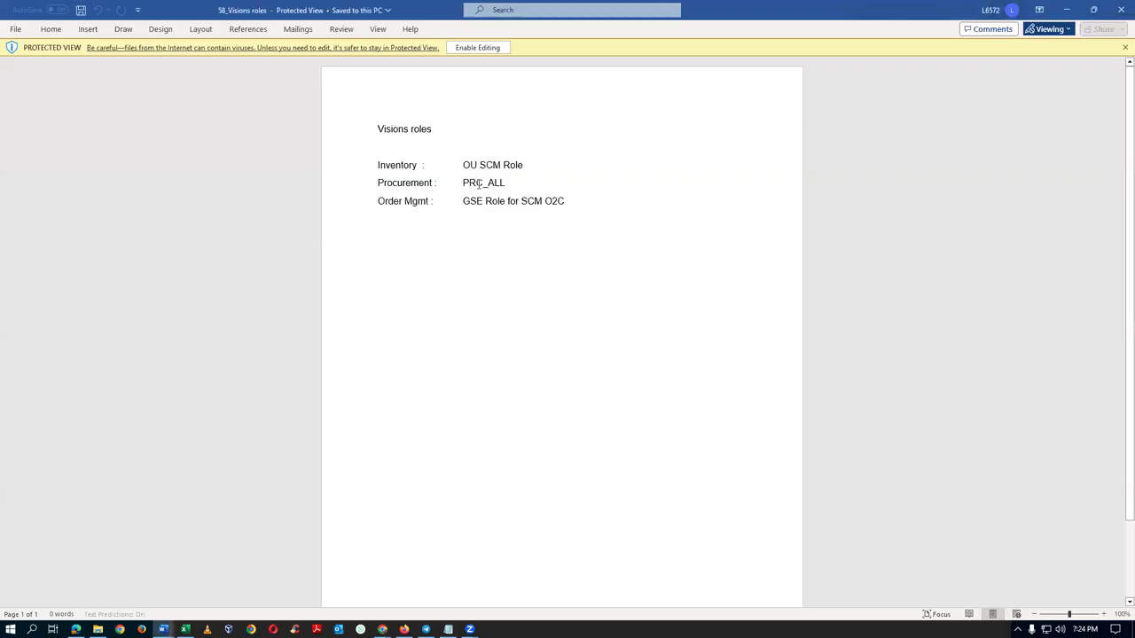
- Take the procurement role PRC_ALL from the Visions roles document and add it to the scm15 user account in the browser's Security Console
{"action": "left_click_drag", "start_coordinate": [465, 184], "coordinate": [508, 185]}
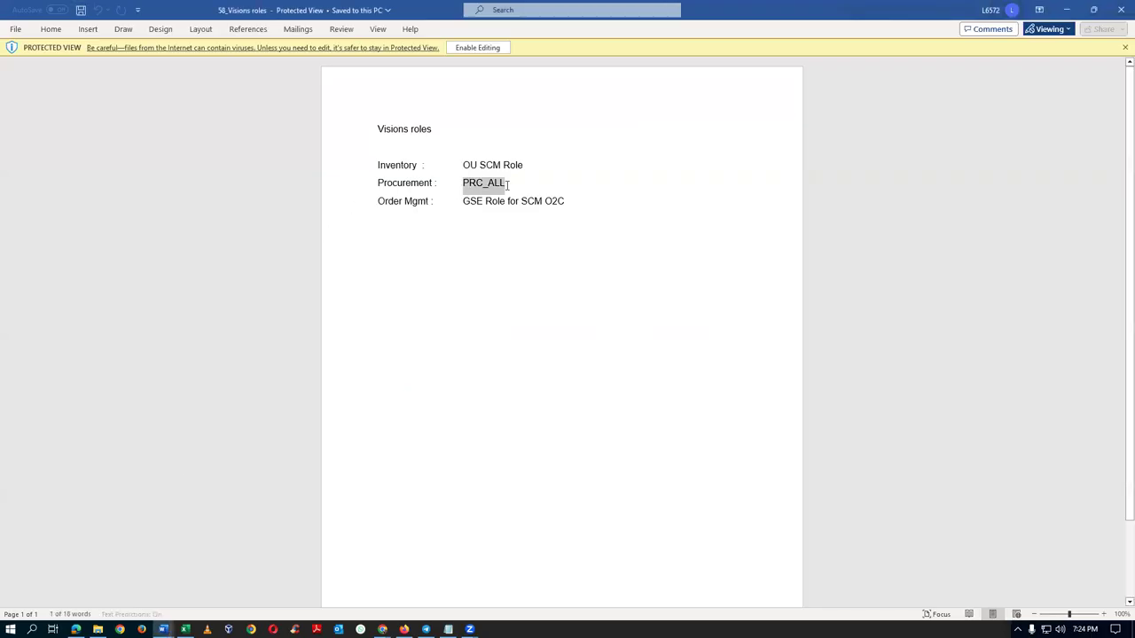
{"action": "key", "text": "alt+Tab"}
{"action": "left_click", "coordinate": [1009, 125]}
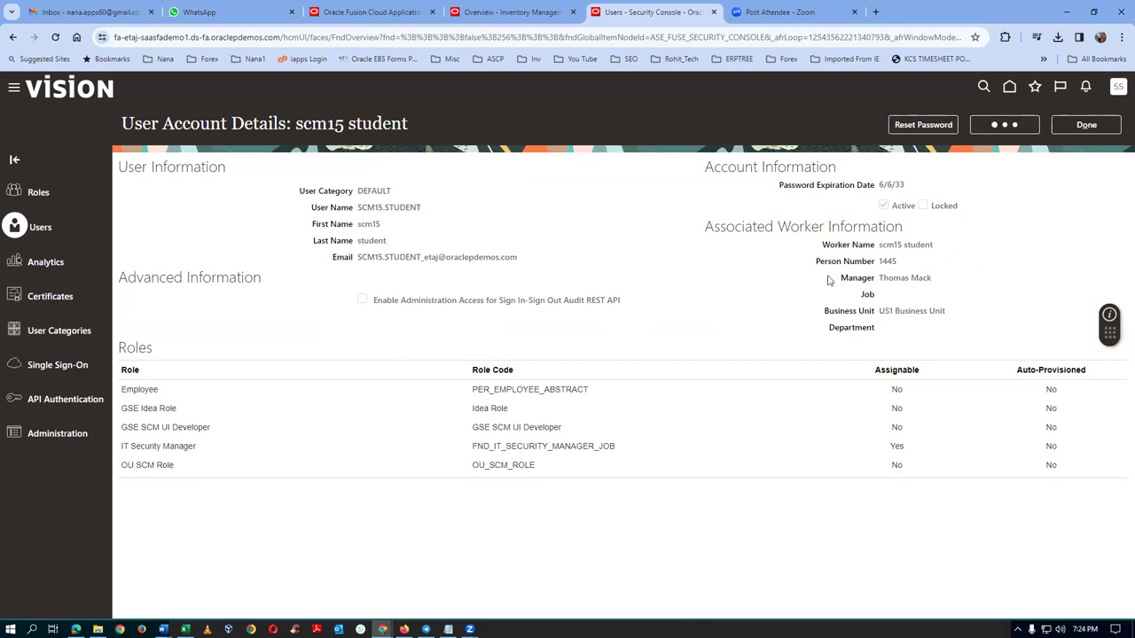
{"action": "left_click", "coordinate": [911, 374]}
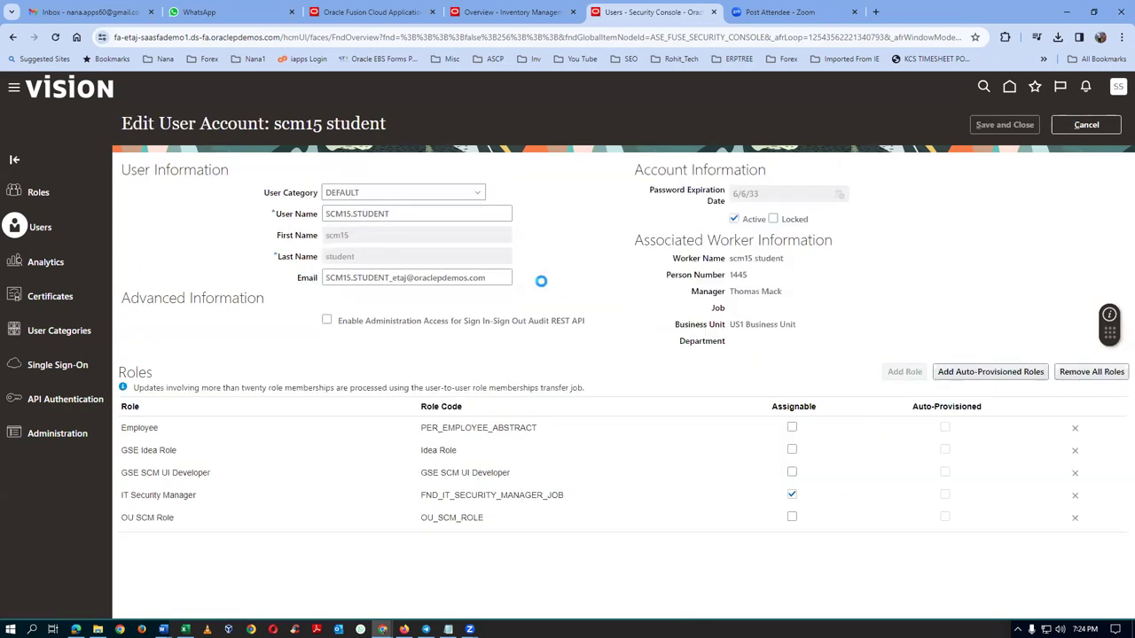
{"action": "left_click", "coordinate": [537, 229]}
{"action": "type", "text": "PRC_"}
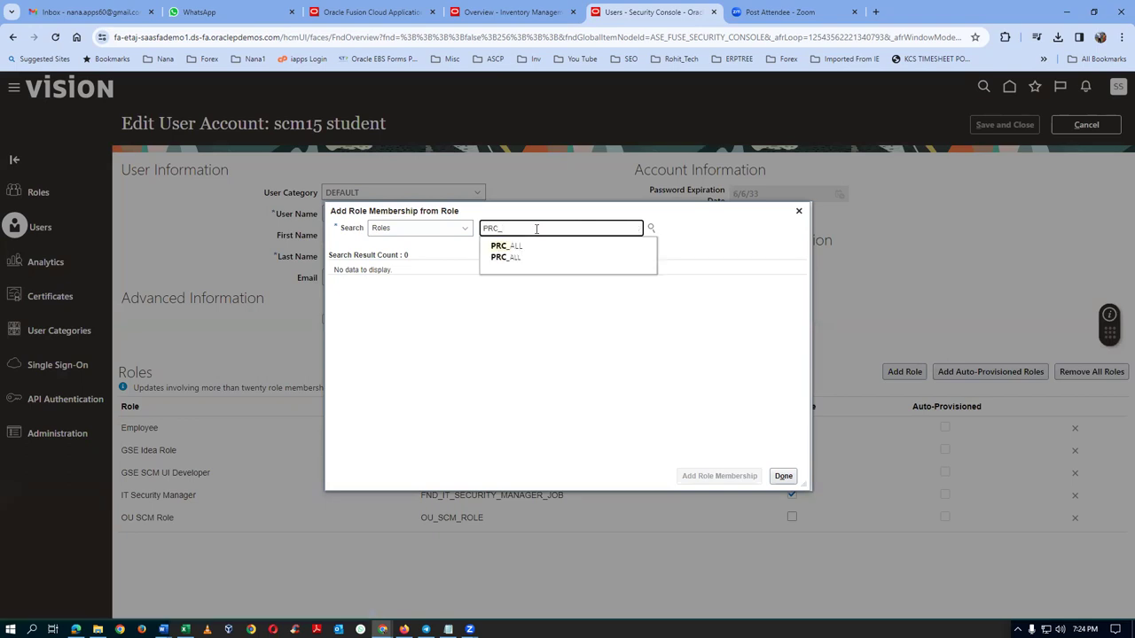
{"action": "left_click", "coordinate": [505, 246]}
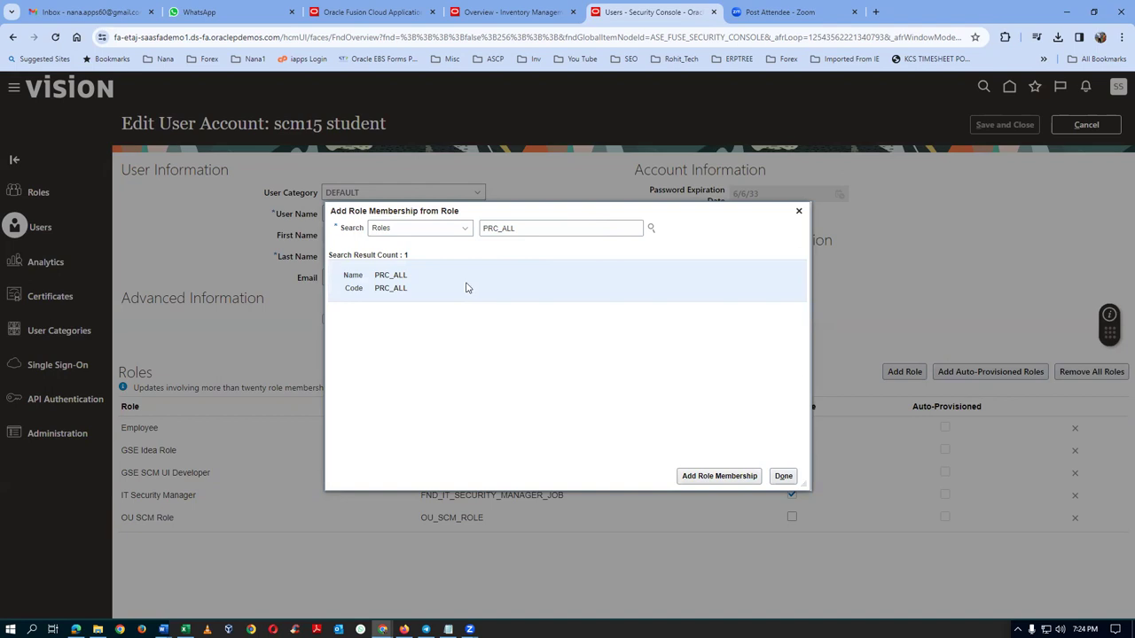
{"action": "left_click", "coordinate": [725, 476]}
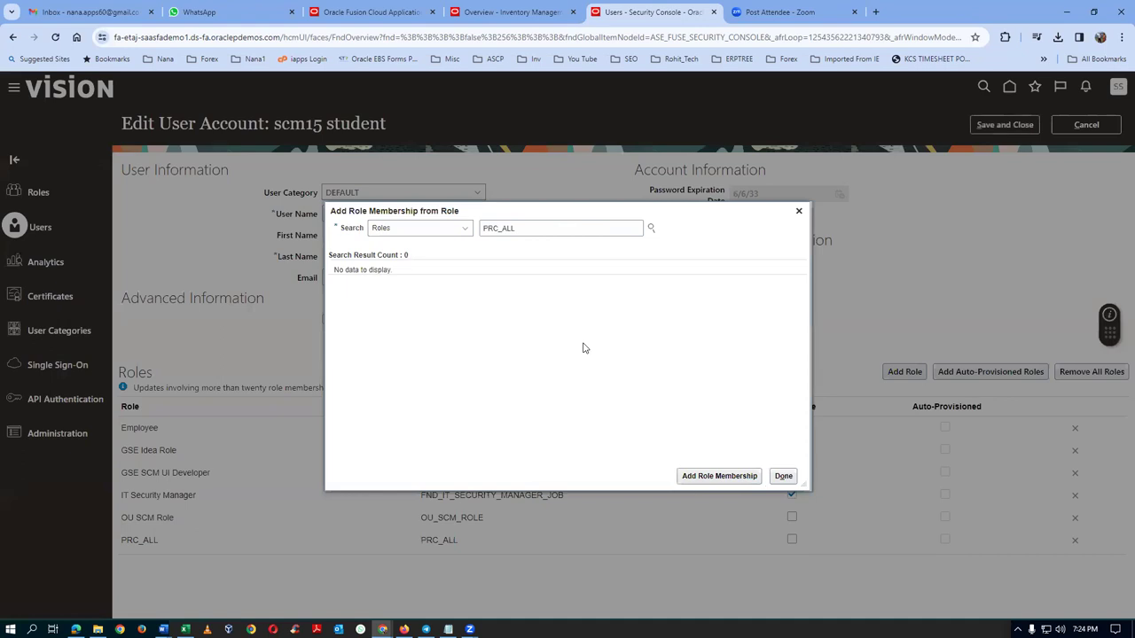
- Examine the master and 001 child inventory organizations in the Fusion Enterprise PDF and the inventory role in the Word document 58_Visions roles
{"action": "key", "text": "alt+Tab"}
{"action": "key", "text": "alt+Tab"}
{"action": "key", "text": "alt+Tab"}
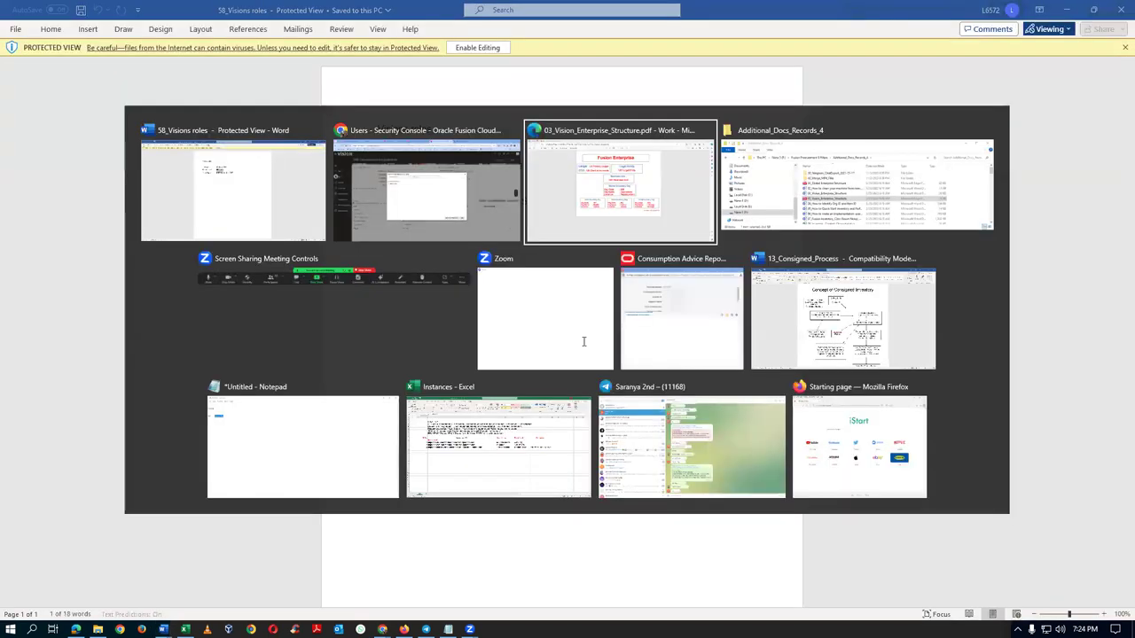
{"action": "left_click_drag", "start_coordinate": [497, 304], "coordinate": [514, 337]}
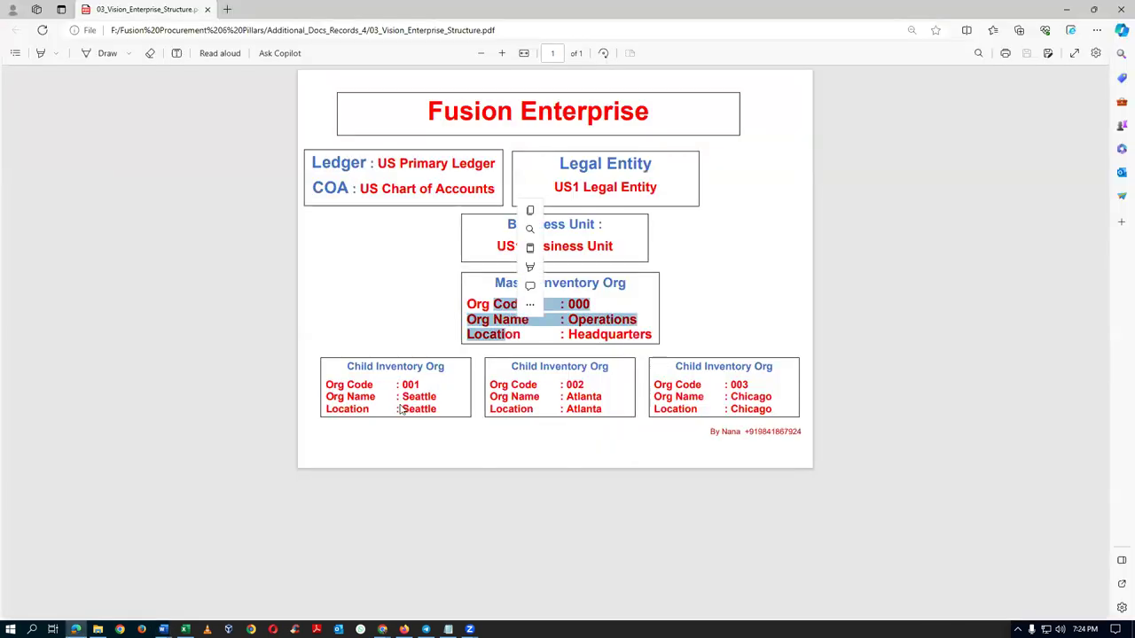
{"action": "left_click_drag", "start_coordinate": [328, 384], "coordinate": [369, 410]}
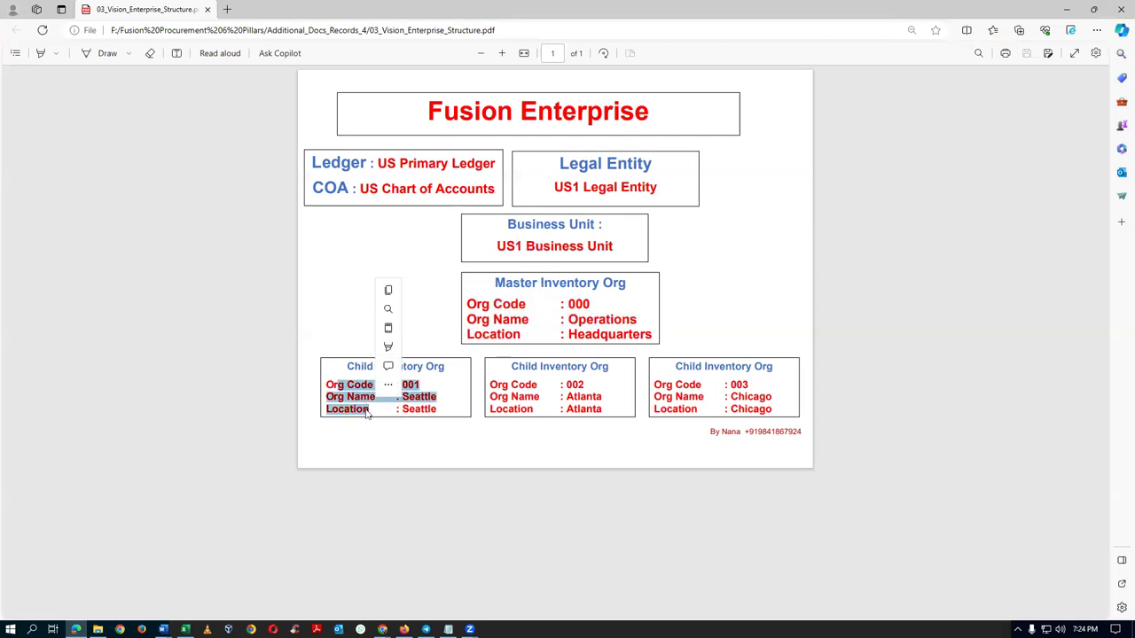
{"action": "key", "text": "alt+Tab"}
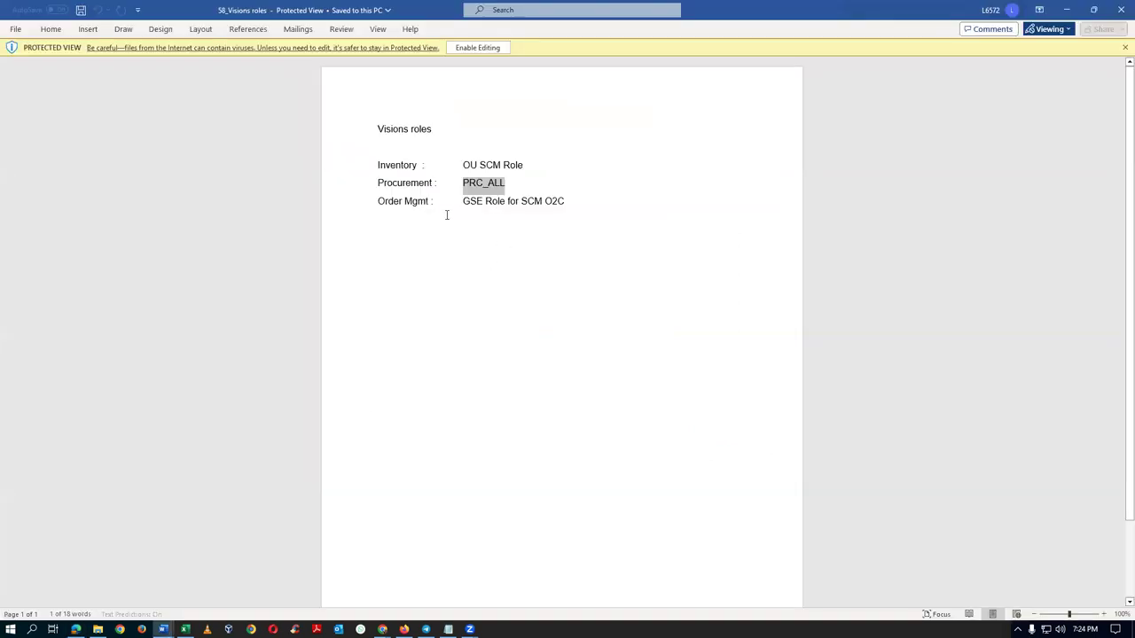
{"action": "left_click_drag", "start_coordinate": [464, 165], "coordinate": [523, 164]}
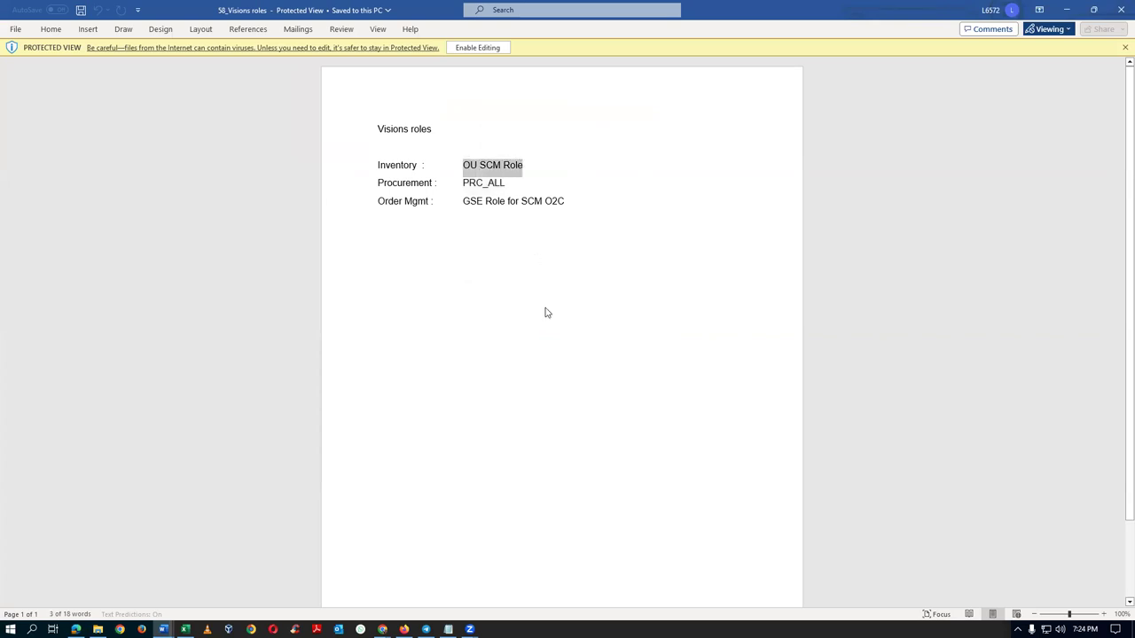
- Return to the Security Console in the browser and add the Inventory Manager role with code ORA_INV_INVENTORY_MANAGER_JOB to the scm15 account
{"action": "key", "text": "alt+Tab"}
{"action": "key", "text": "alt+Tab"}
{"action": "double_click", "coordinate": [483, 234]}
{"action": "type", "text": "Inventory"}
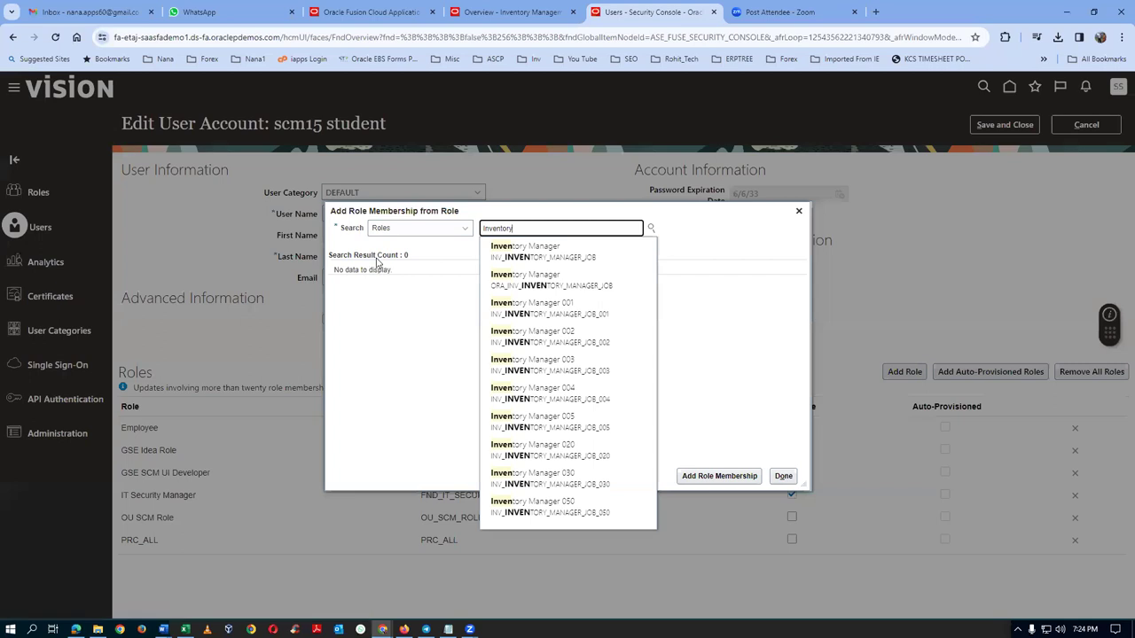
{"action": "left_click", "coordinate": [523, 285]}
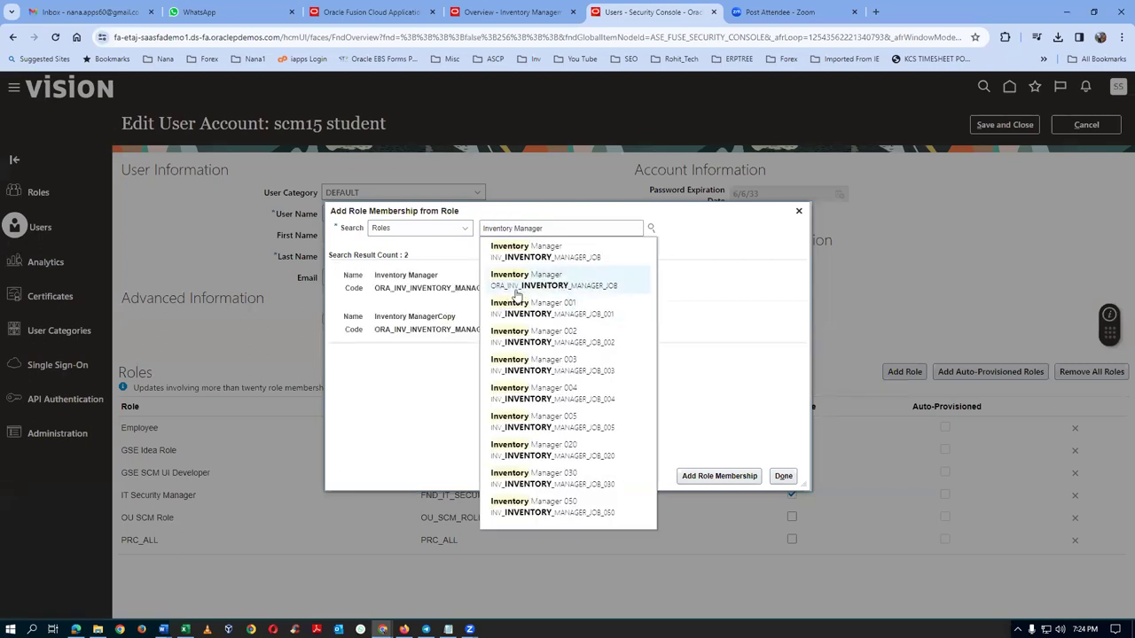
{"action": "left_click", "coordinate": [542, 285]}
{"action": "left_click", "coordinate": [704, 476]}
- Search the roles for Receiving Agent and add the one with code ORA_RCV_RECEIVING_AGENT_JOB to the scm15 account
{"action": "triple_click", "coordinate": [550, 230]}
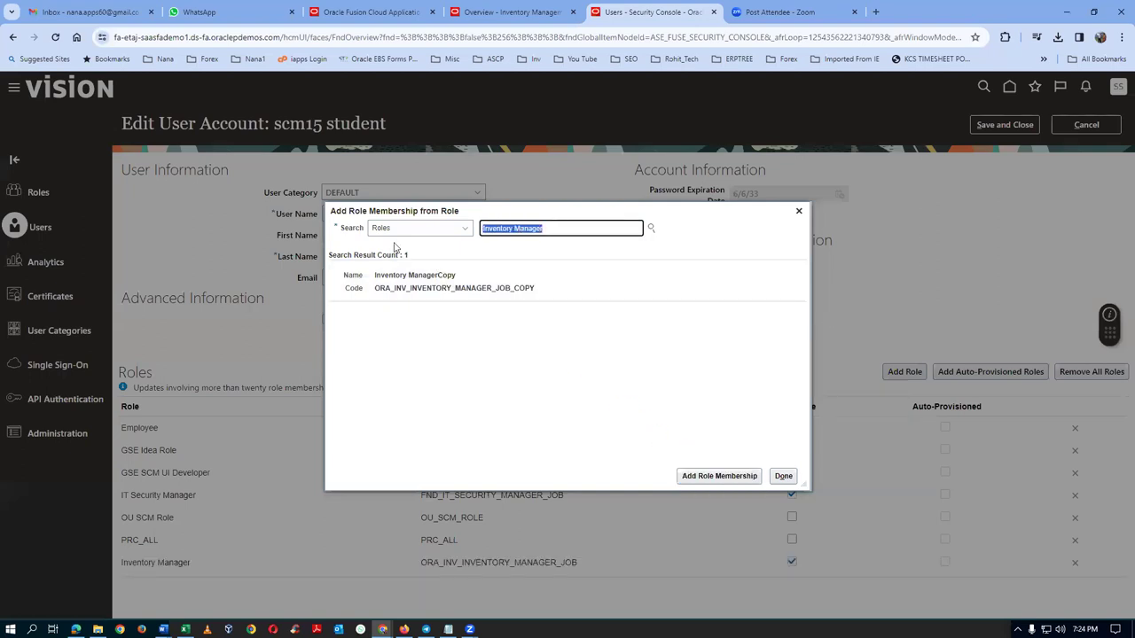
{"action": "type", "text": "Recei"}
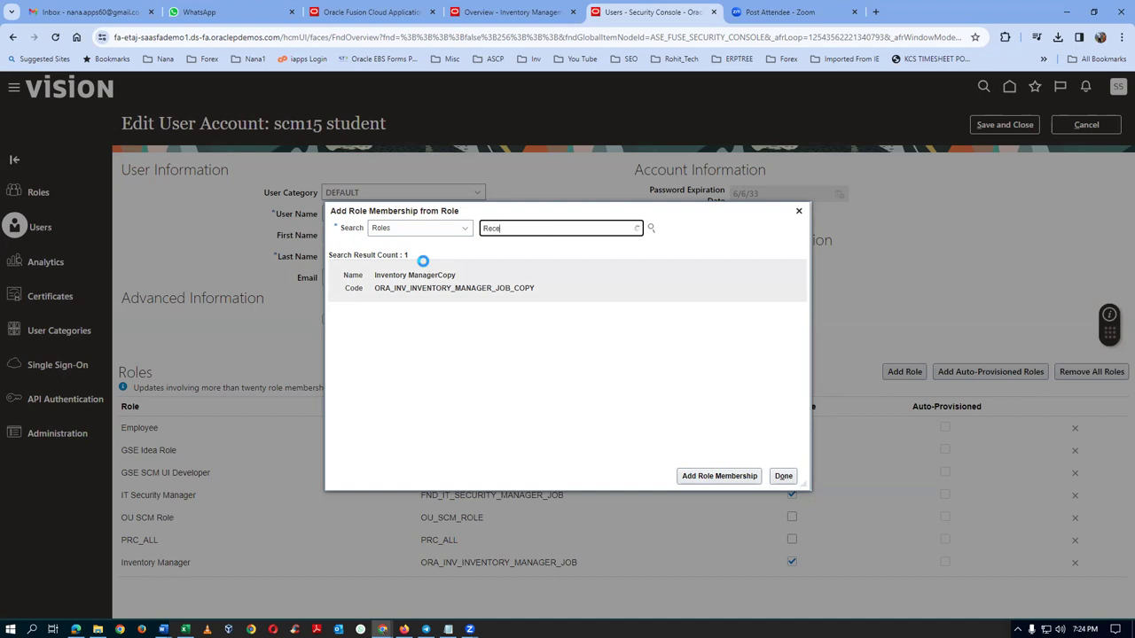
{"action": "type", "text": "g"}
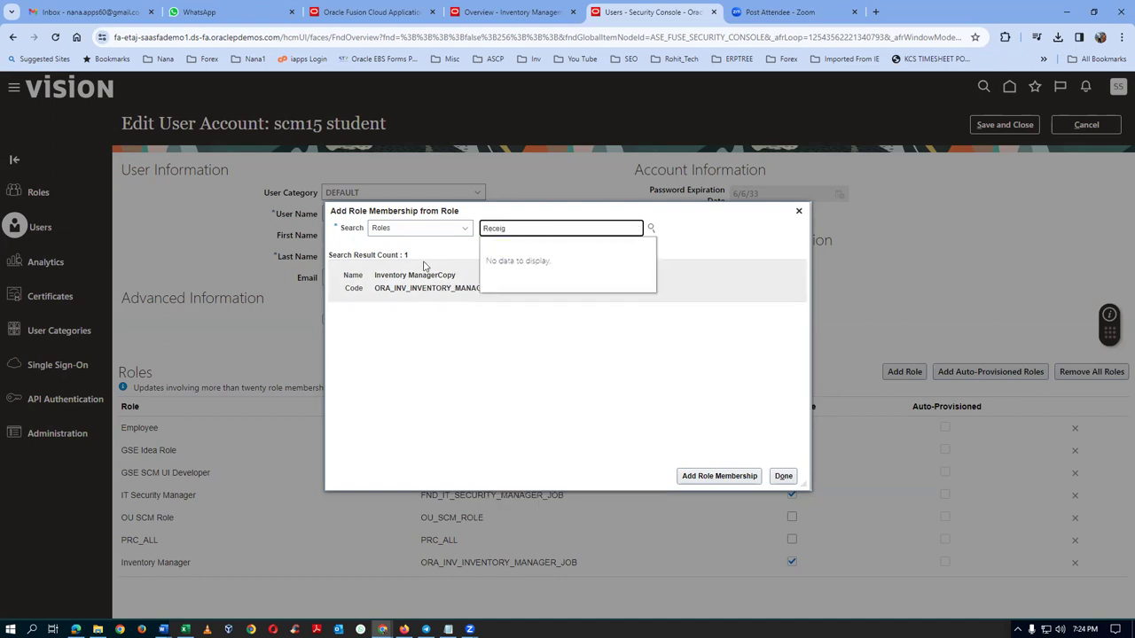
{"action": "key", "text": "BackSpace"}
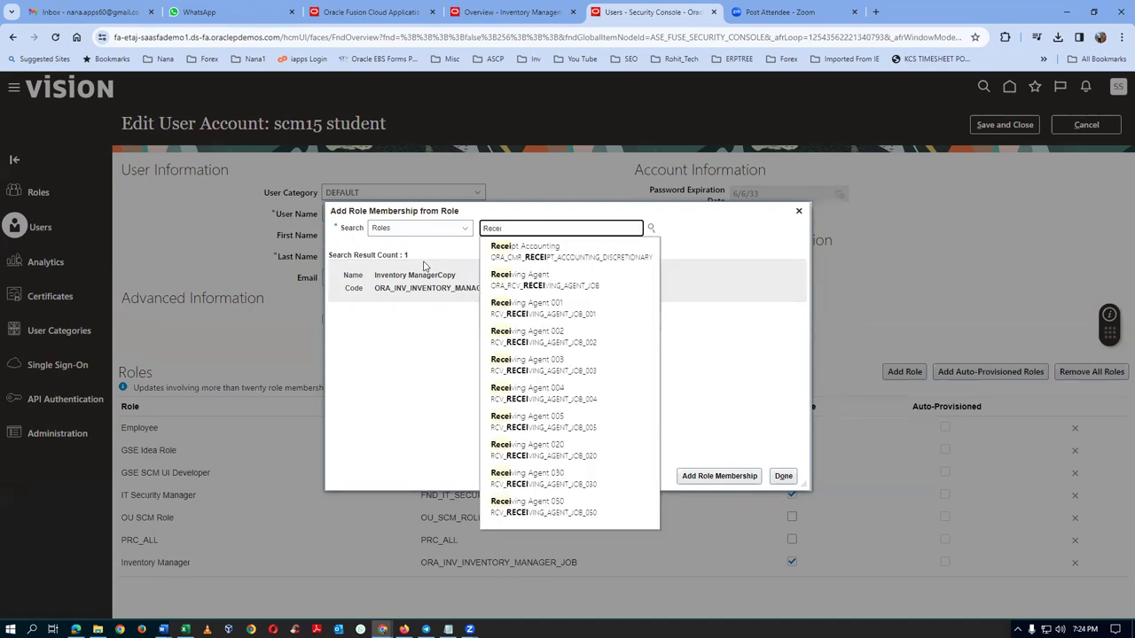
{"action": "left_click", "coordinate": [532, 280]}
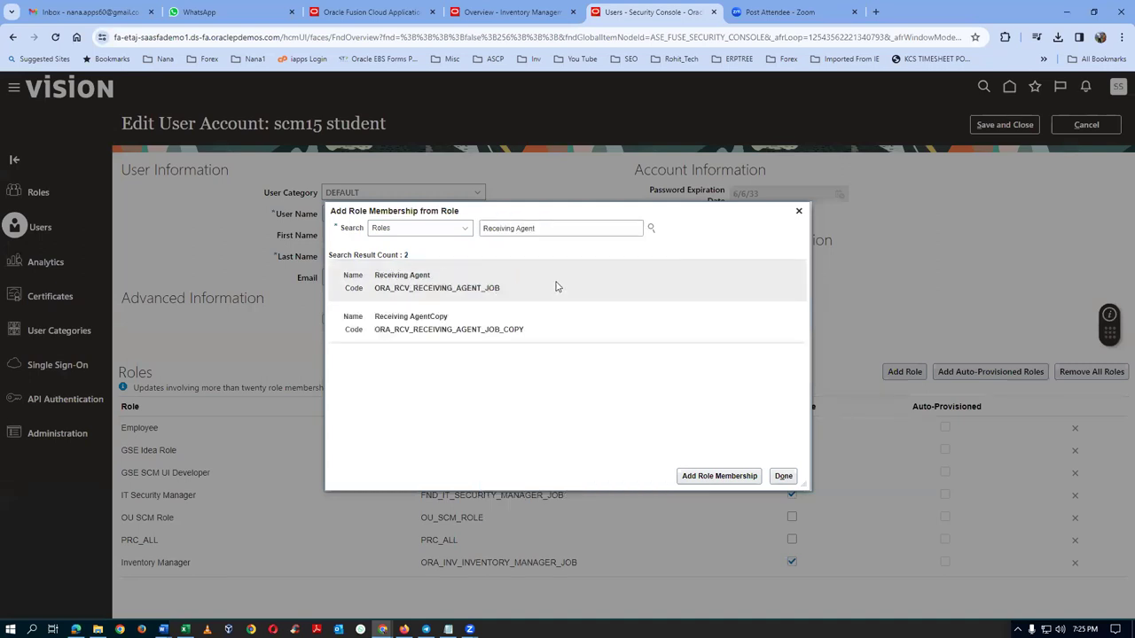
{"action": "left_click", "coordinate": [706, 477]}
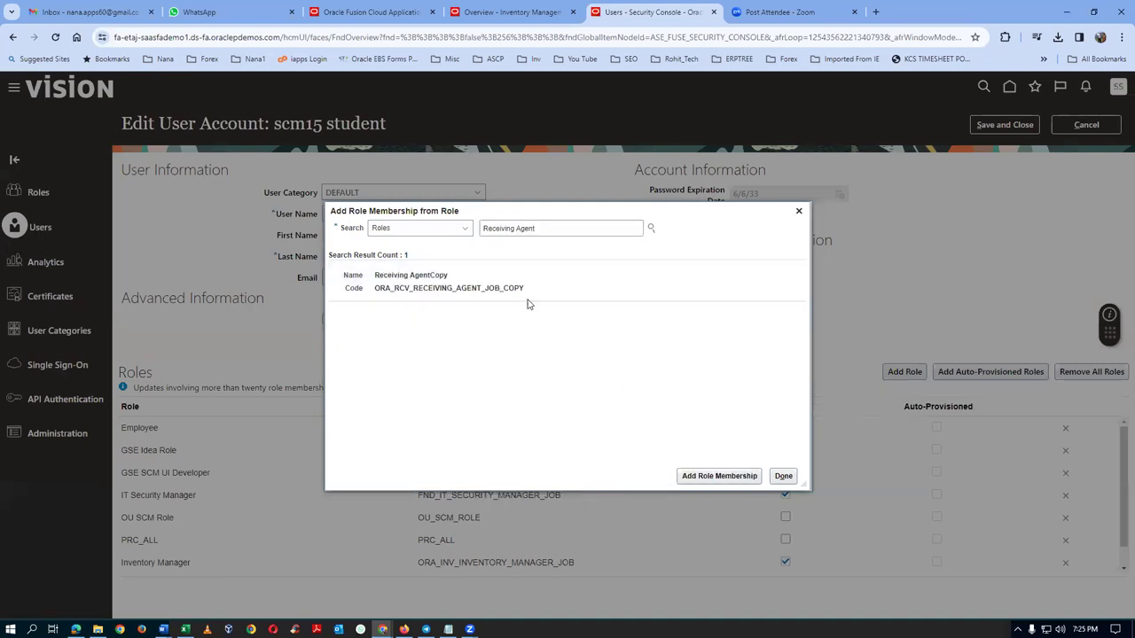
- Search the roles for Warehouse Manager and add the one with code ORA_INV_WAREHOUSE_MANAGER_JOB to the scm15 account
{"action": "triple_click", "coordinate": [547, 228]}
{"action": "type", "text": "Wa"}
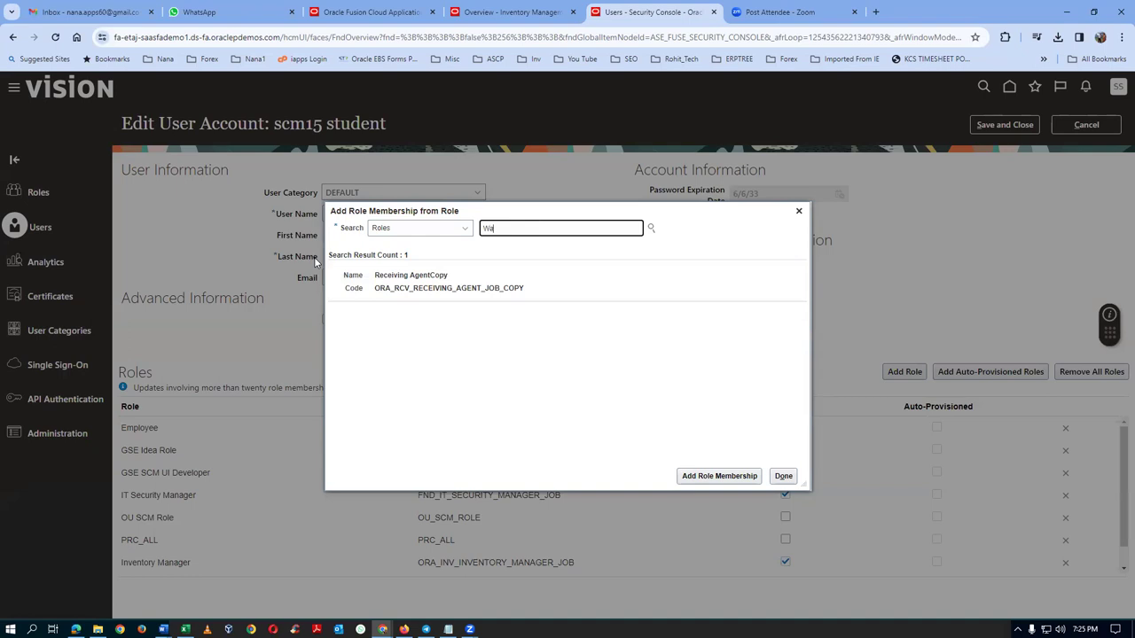
{"action": "type", "text": "rehouse"}
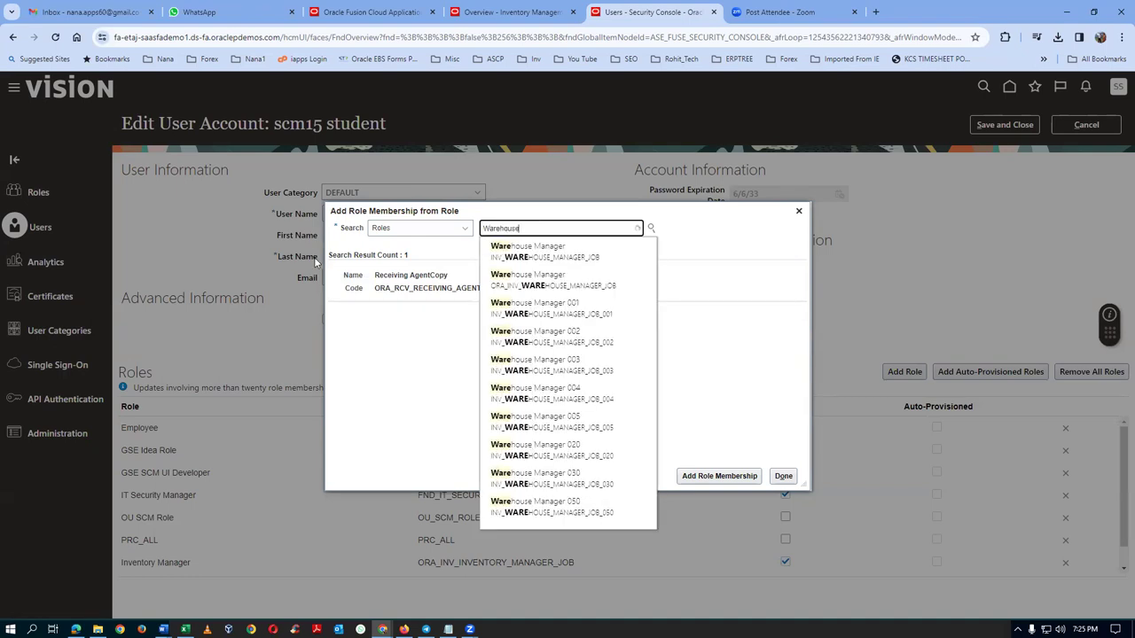
{"action": "left_click", "coordinate": [540, 282]}
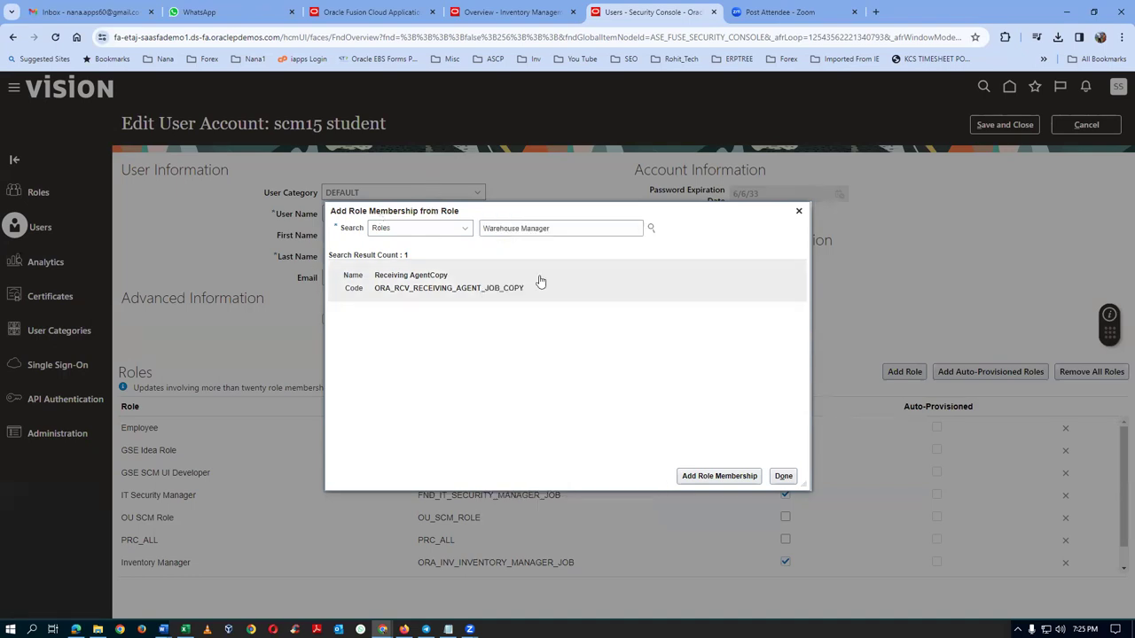
{"action": "left_click", "coordinate": [544, 283]}
{"action": "left_click", "coordinate": [732, 478]}
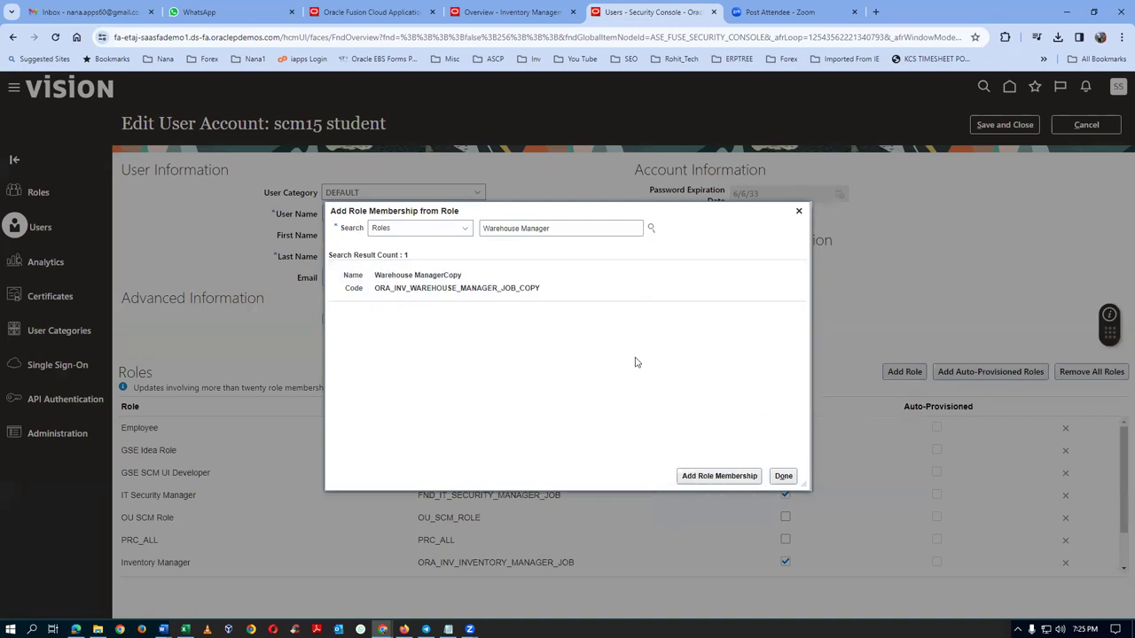
- Revisit the Fusion Enterprise PDF, and add the Cost Accountant role with code ORA_CST_COST_ACCOUNTANT_JOB to the scm15 account in the Security Console
{"action": "key", "text": "alt+Tab"}
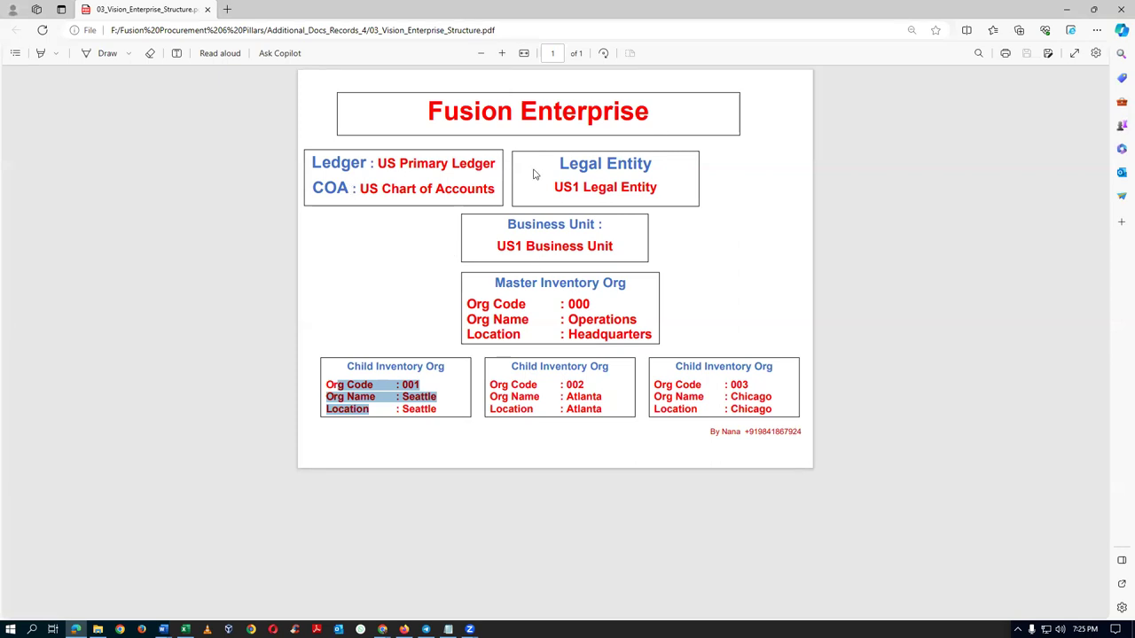
{"action": "left_click", "coordinate": [533, 342]}
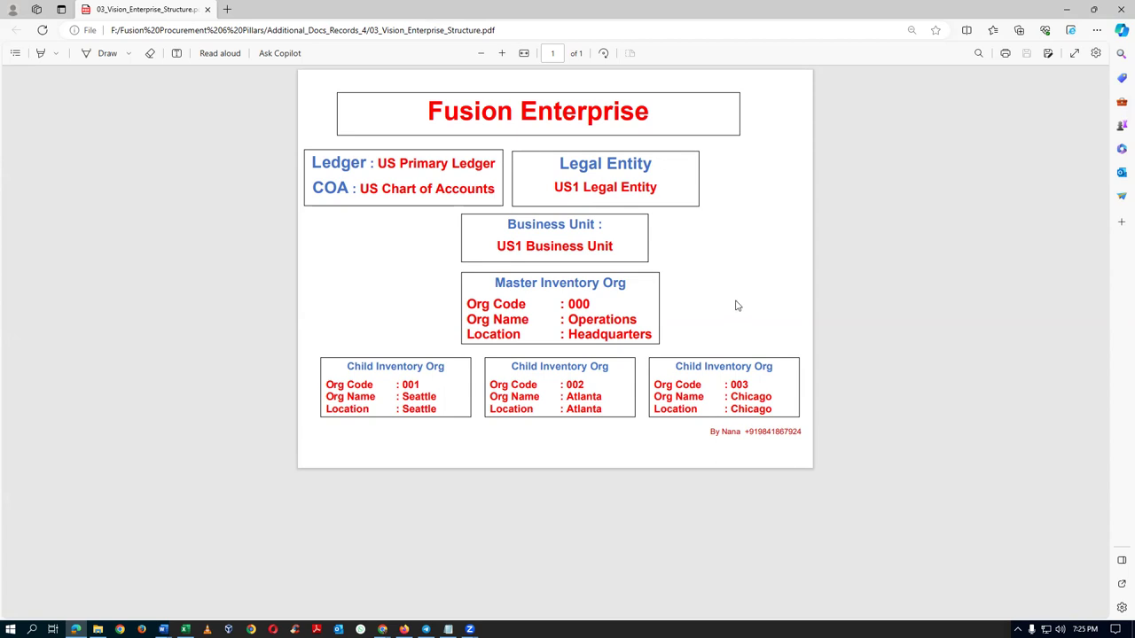
{"action": "key", "text": "alt+Tab"}
{"action": "left_click", "coordinate": [557, 230]}
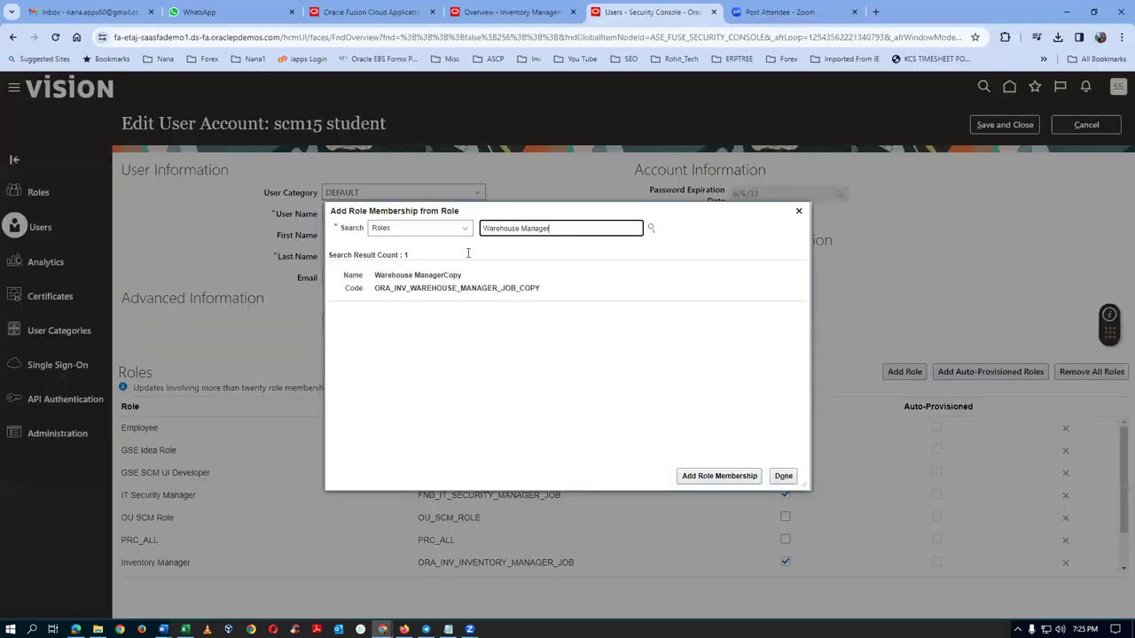
{"action": "key", "text": "ctrl+a"}
{"action": "type", "text": "Cost"}
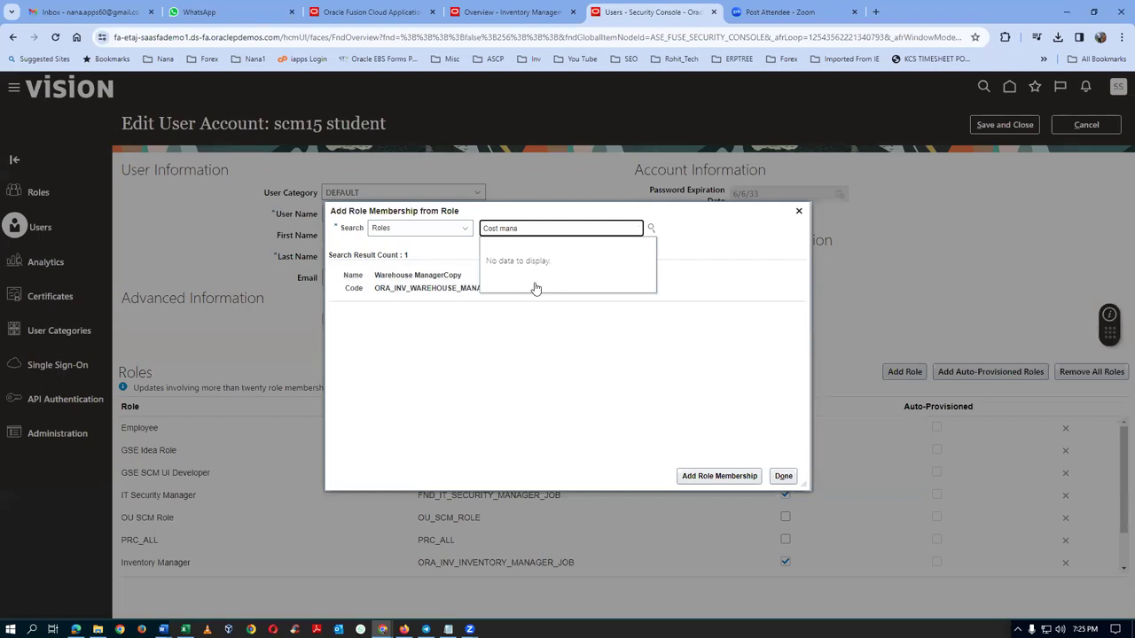
{"action": "key", "text": "BackSpace"}
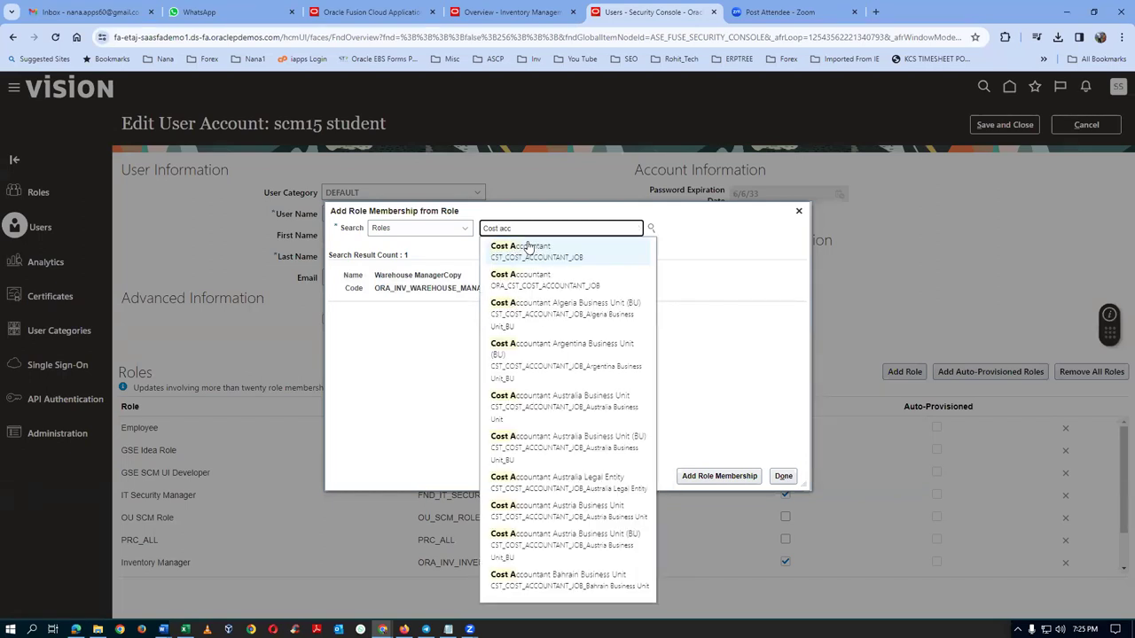
{"action": "left_click", "coordinate": [545, 280]}
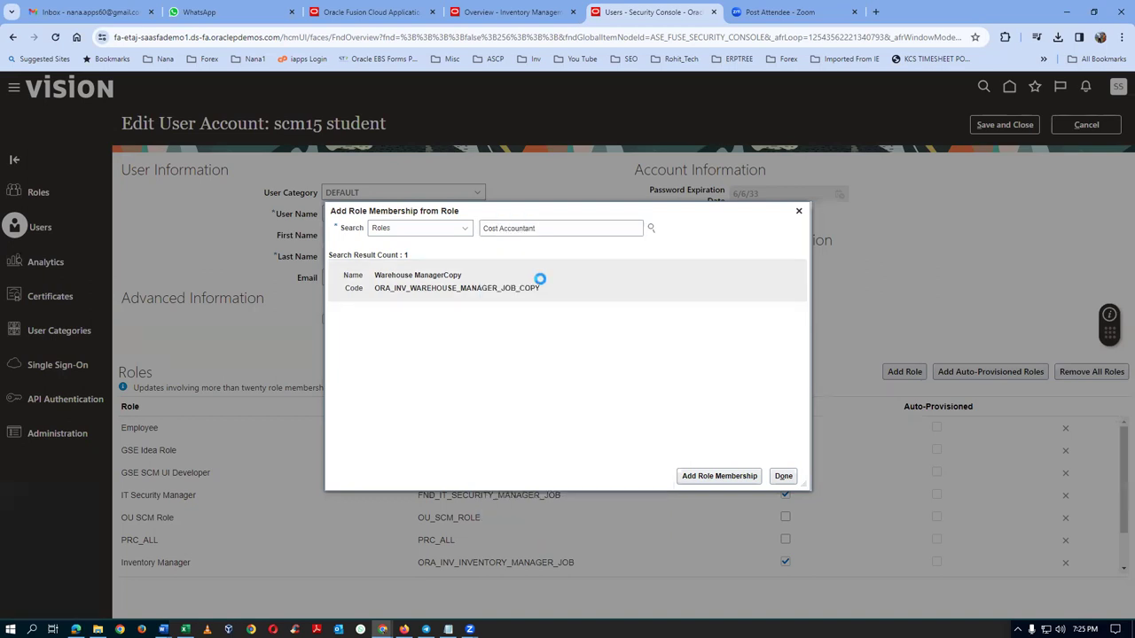
{"action": "left_click", "coordinate": [503, 289]}
{"action": "left_click", "coordinate": [716, 475]}
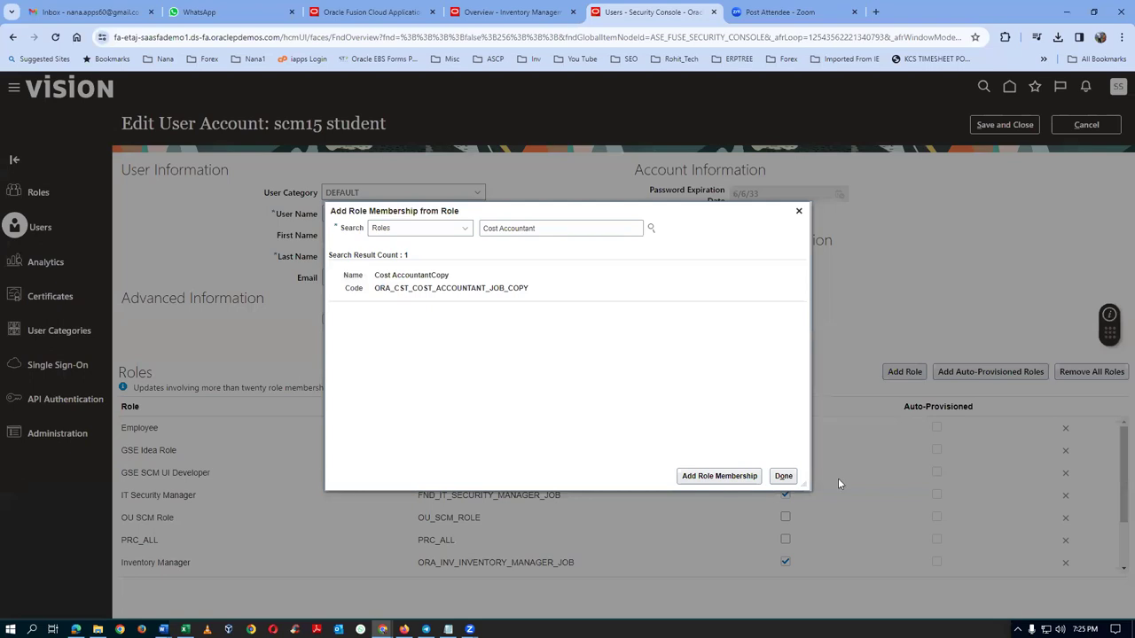
- Finish adding role memberships, review the scm15 account's role list, and save and close the account
{"action": "left_click", "coordinate": [783, 476]}
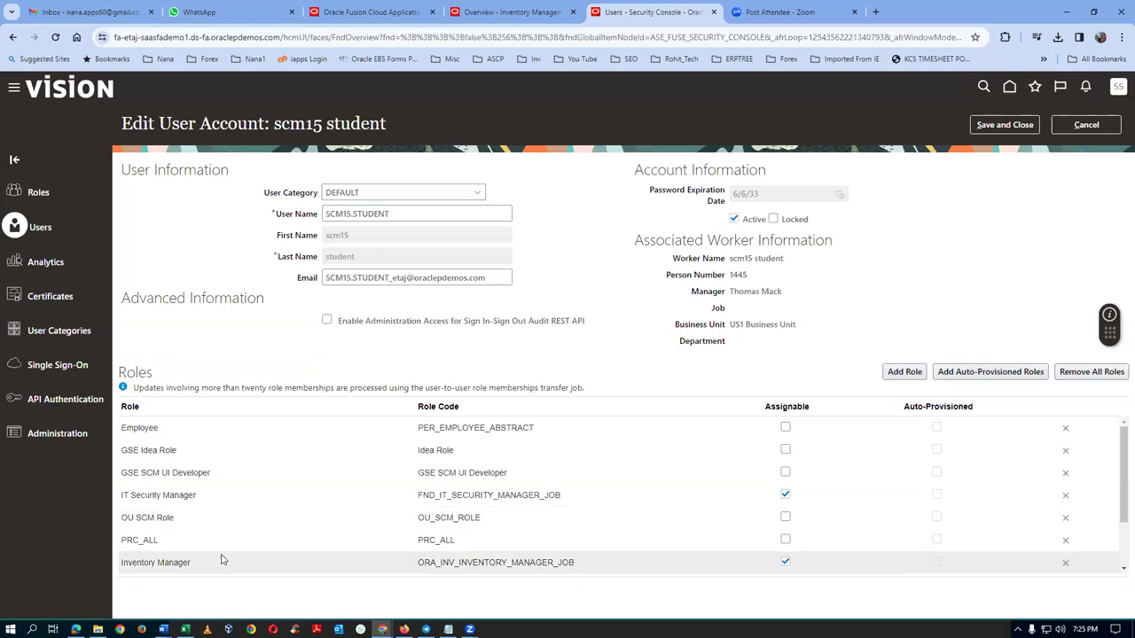
{"action": "scroll", "coordinate": [190, 569], "scroll_direction": "down", "scroll_amount": 3}
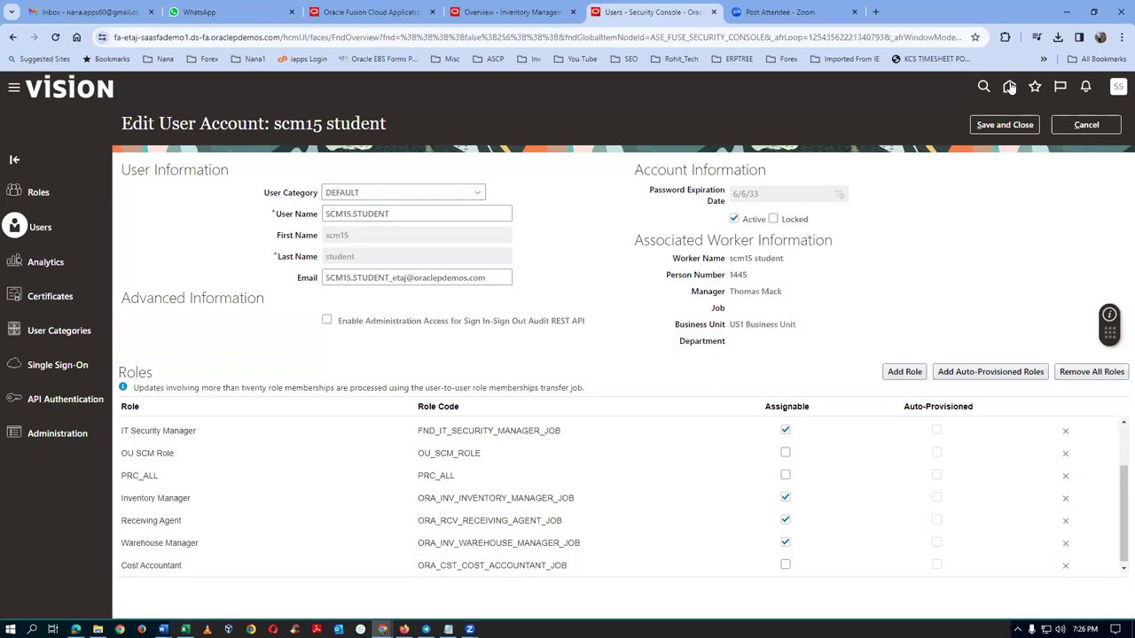
{"action": "left_click", "coordinate": [1019, 124]}
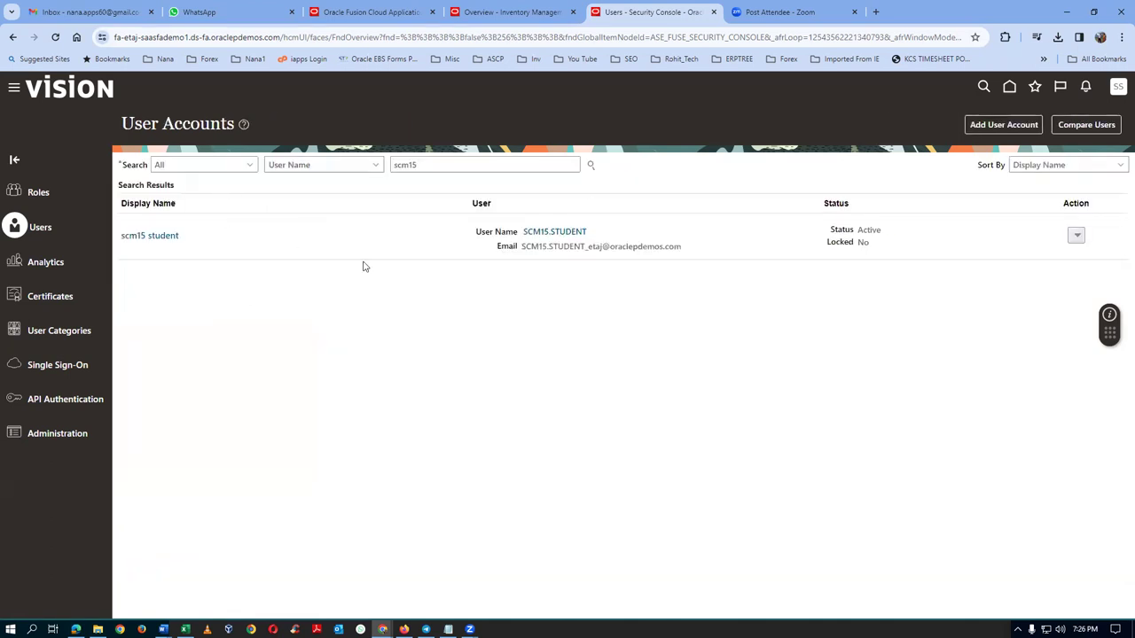
- Schedule the Import User and Role Application Security Data job from Scheduled Processes and submit it to run as soon as possible
{"action": "left_click", "coordinate": [1008, 89]}
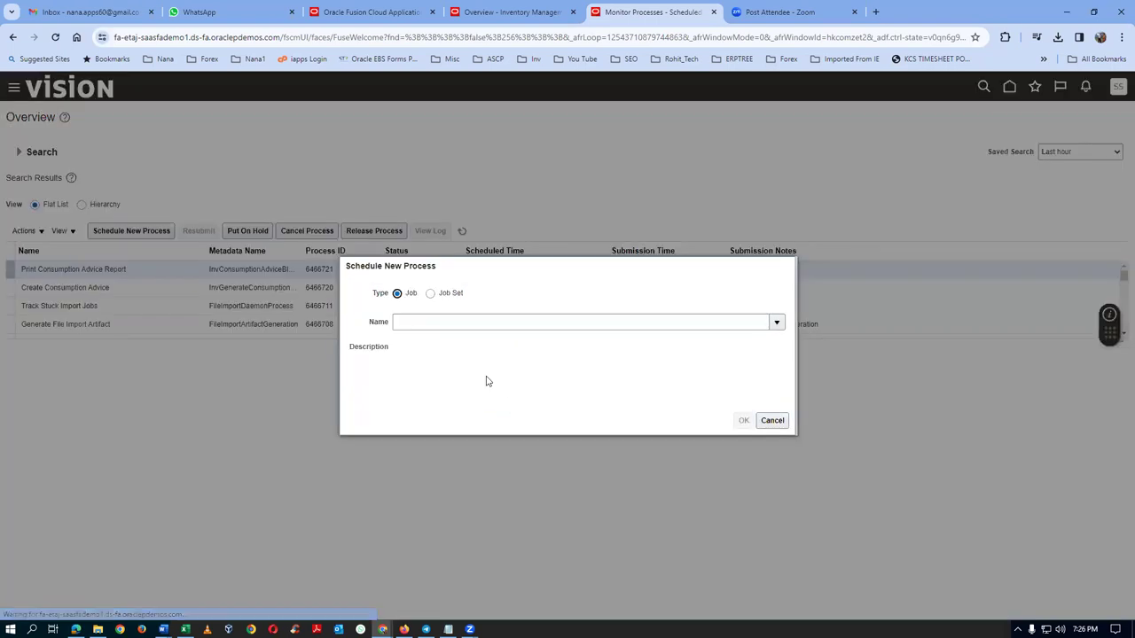
{"action": "left_click", "coordinate": [440, 323]}
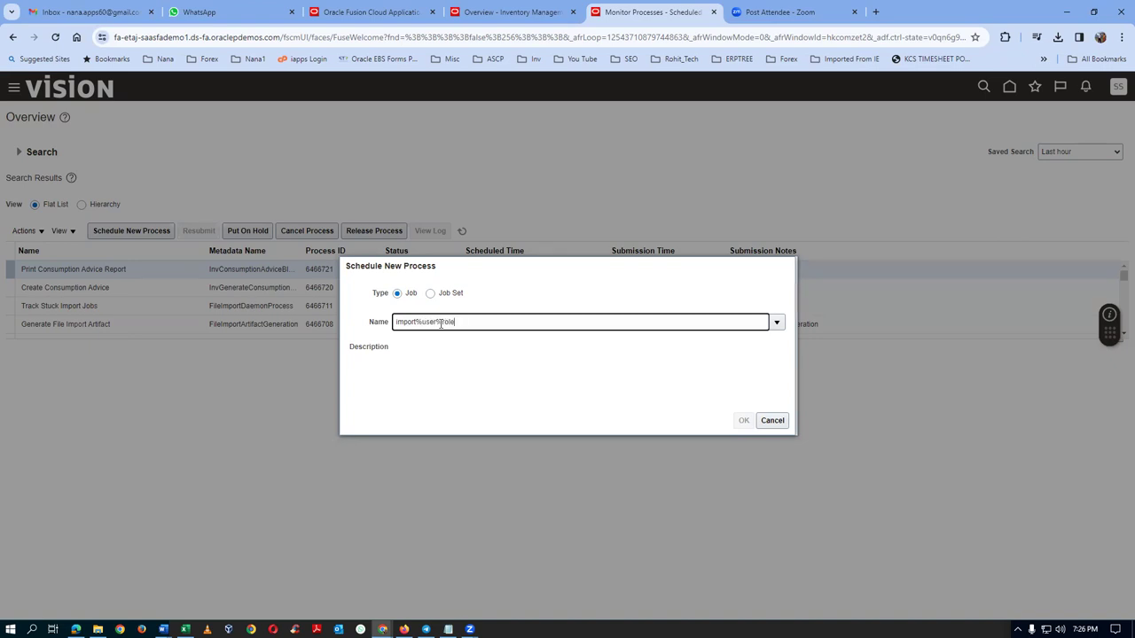
{"action": "key", "text": "Tab"}
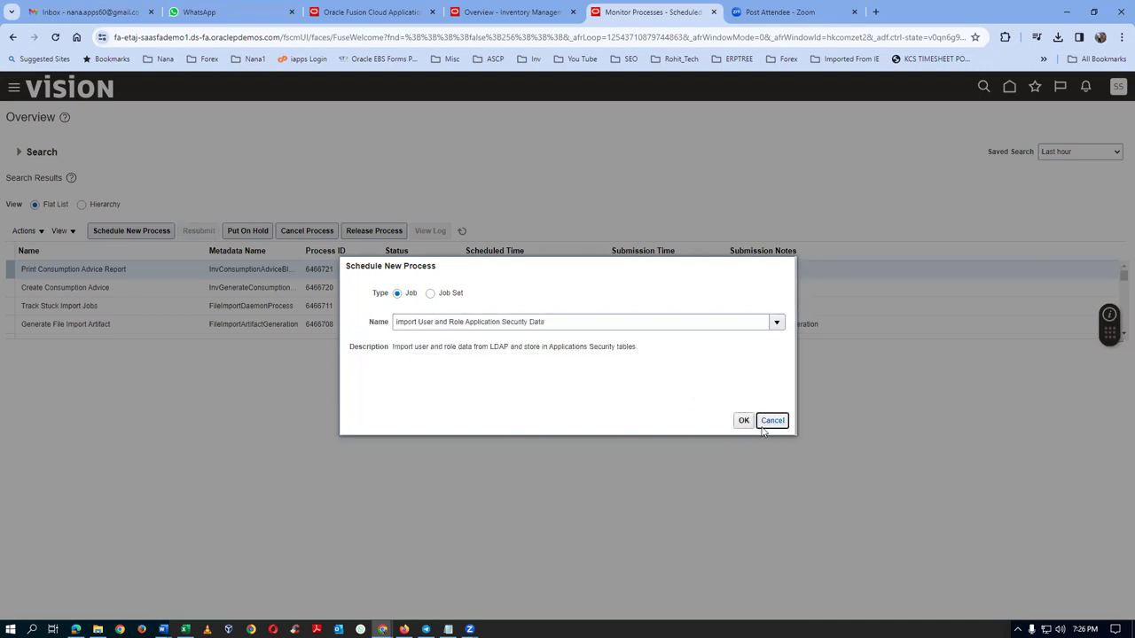
{"action": "left_click", "coordinate": [744, 421]}
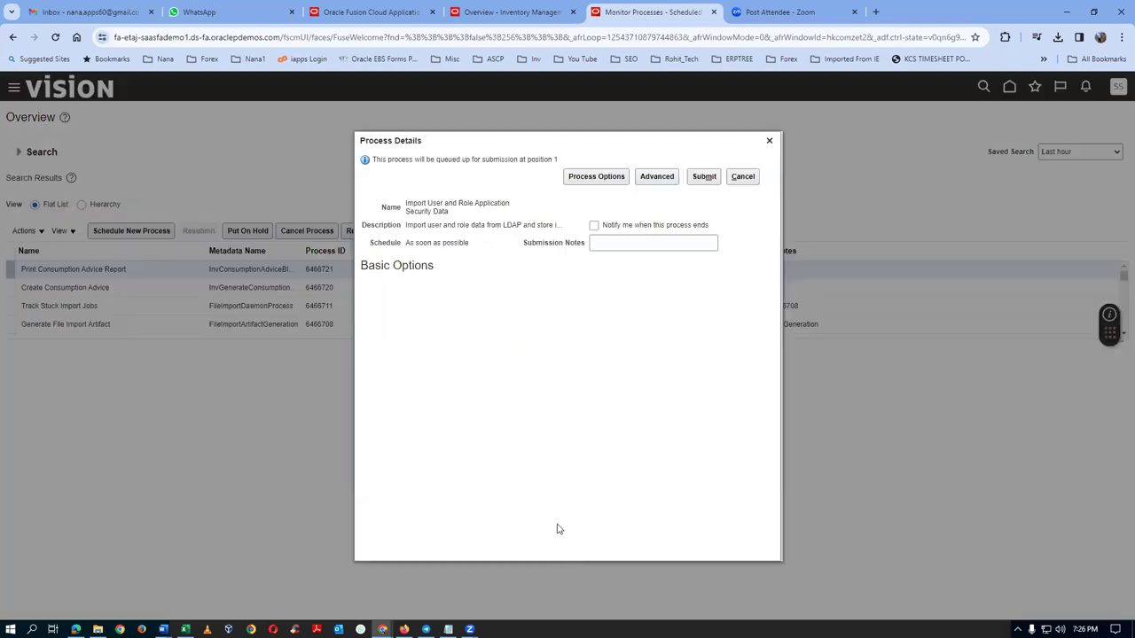
{"action": "left_click", "coordinate": [691, 182]}
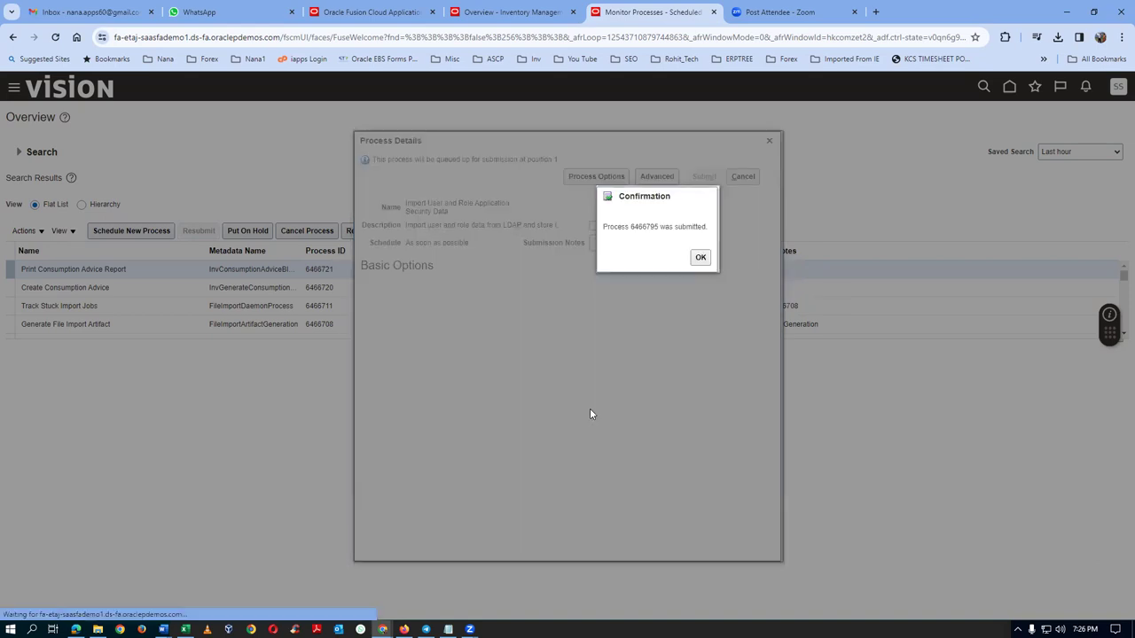
{"action": "left_click", "coordinate": [697, 258]}
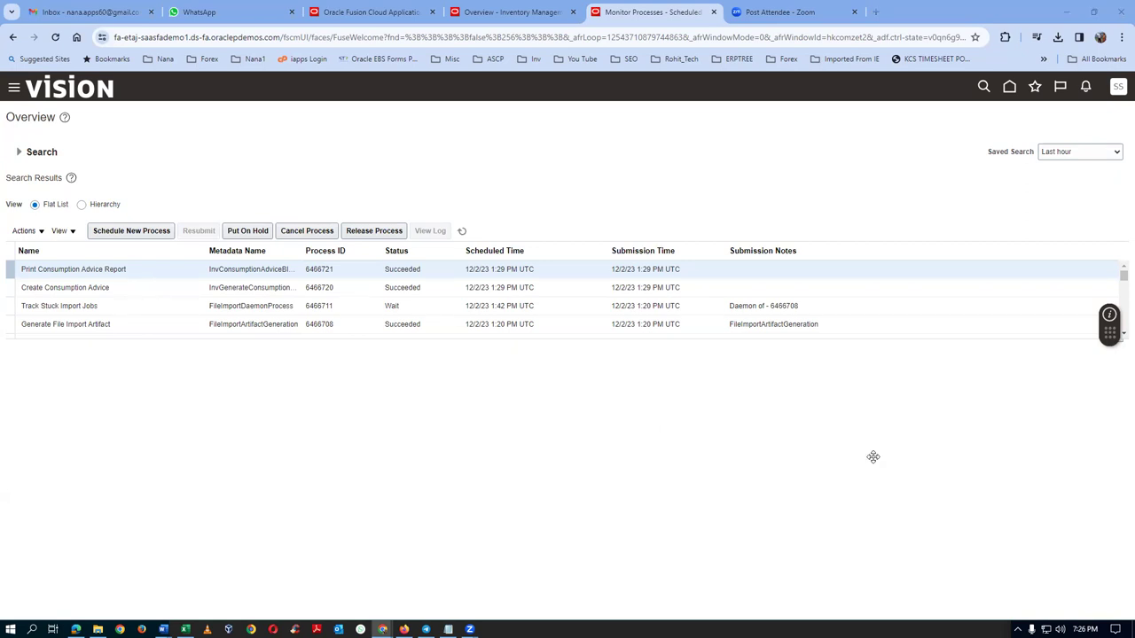
- Find the LDAP processes, pick Retrieve Latest LDAP Changes for a new scheduled job, and submit it
{"action": "left_click", "coordinate": [131, 231]}
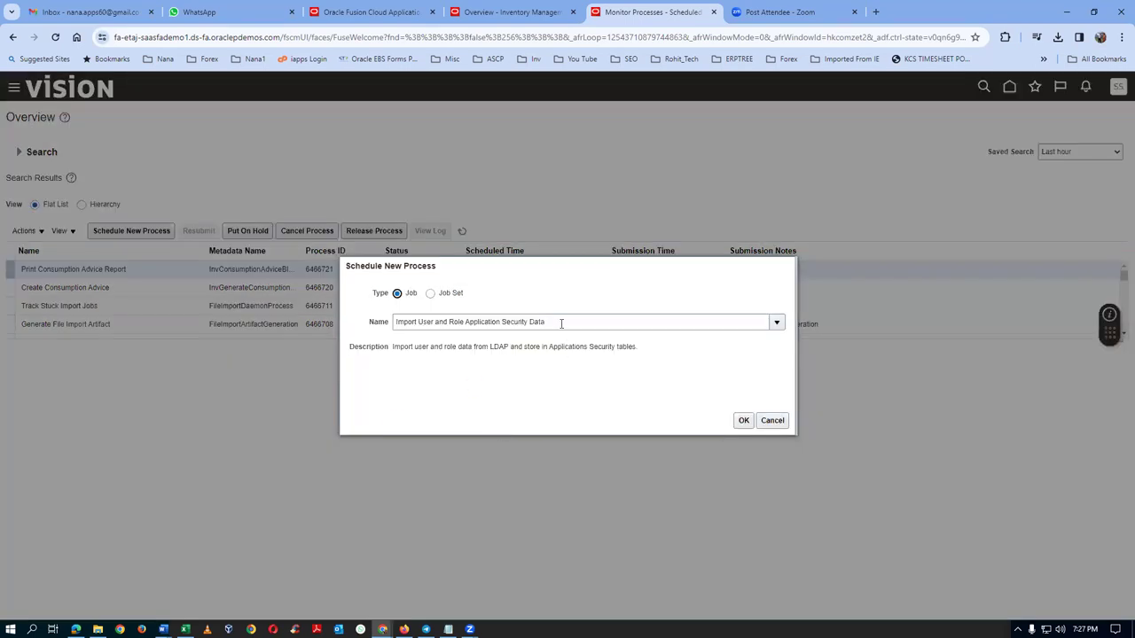
{"action": "type", "text": "LDAP"}
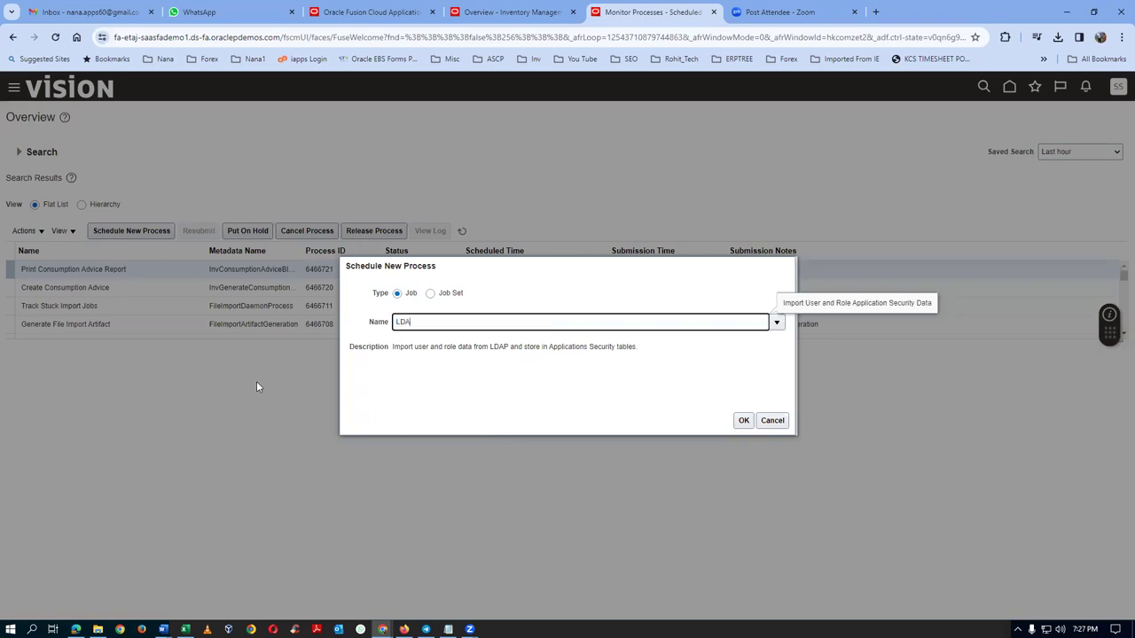
{"action": "key", "text": "Tab"}
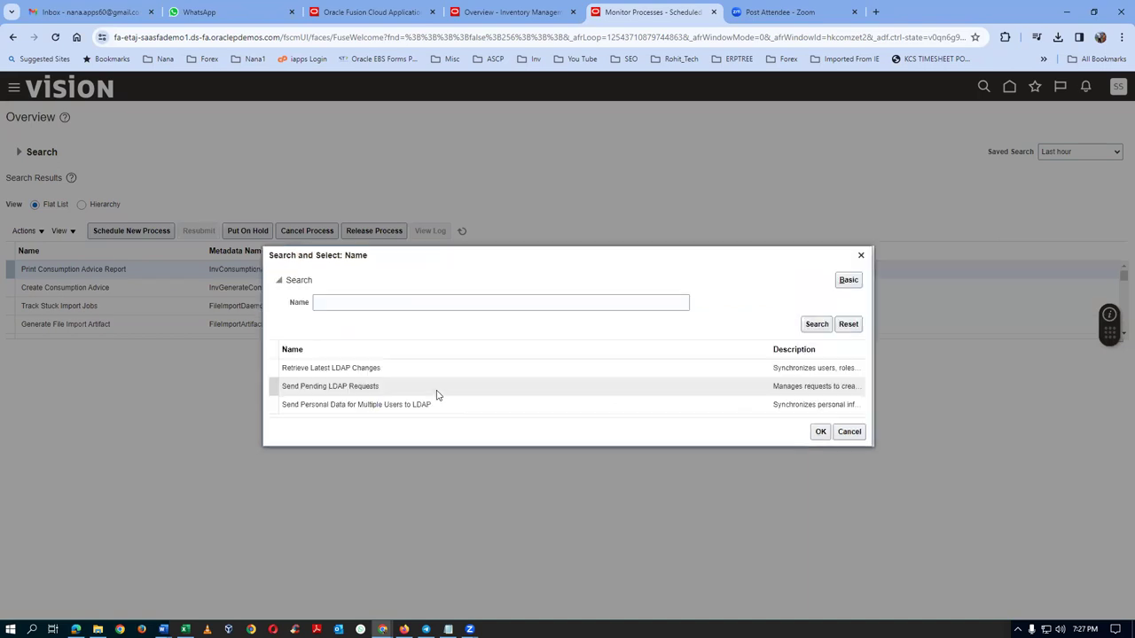
{"action": "left_click", "coordinate": [817, 431]}
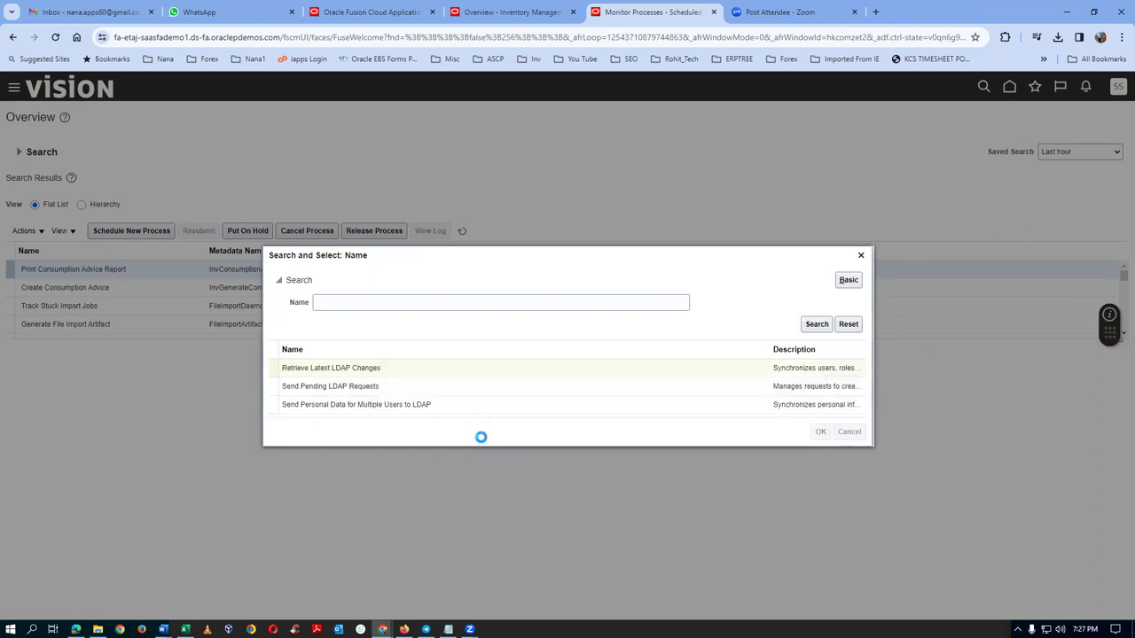
{"action": "left_click", "coordinate": [744, 422]}
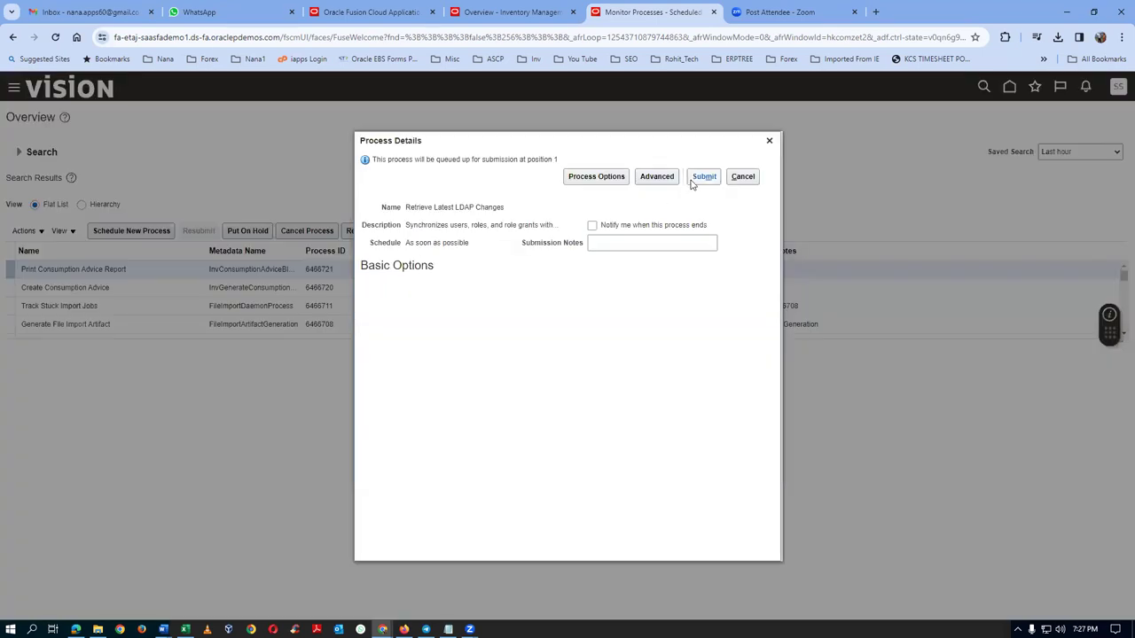
{"action": "left_click", "coordinate": [696, 180]}
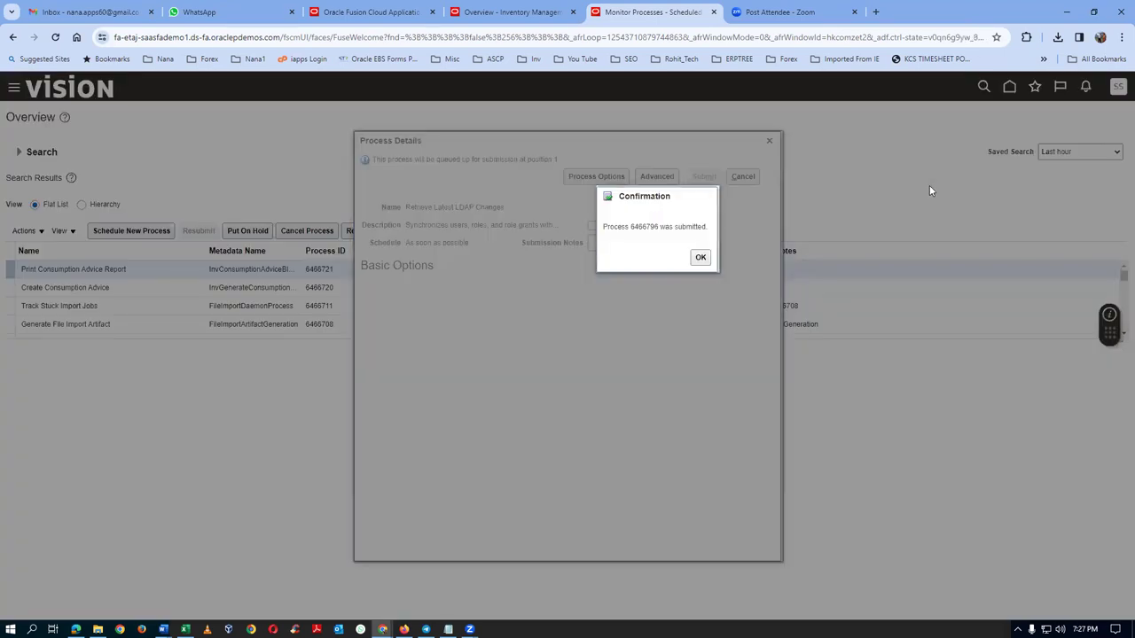
{"action": "left_click", "coordinate": [701, 257]}
- Review the master inventory org and the first child inventory org in the Fusion Enterprise structure PDF
{"action": "key", "text": "alt+Tab"}
{"action": "key", "text": "alt+Tab"}
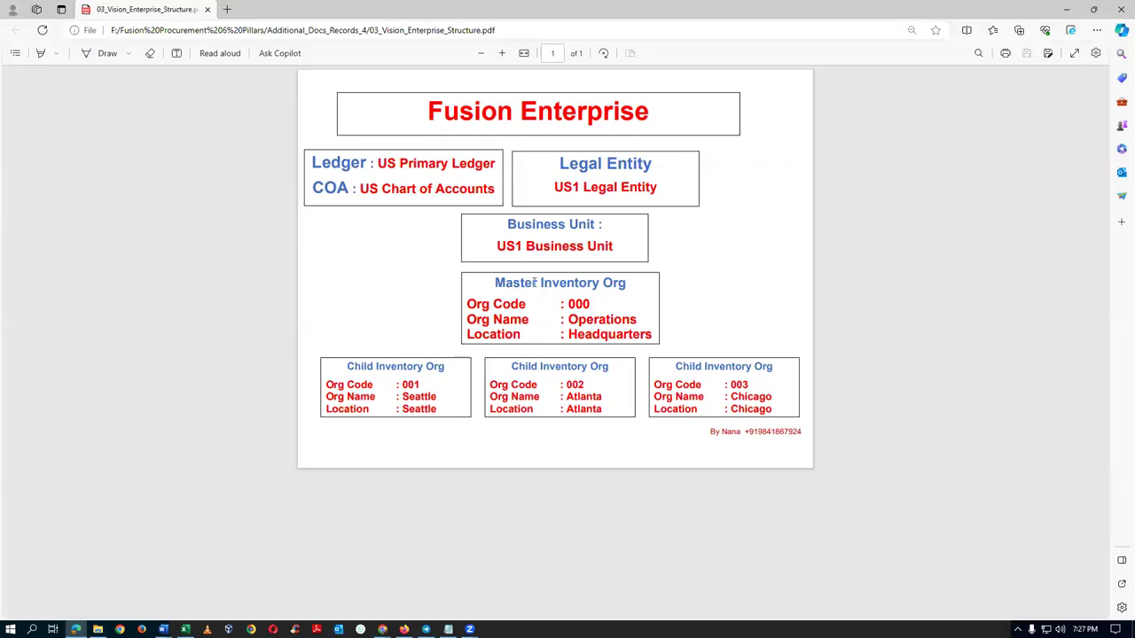
{"action": "left_click_drag", "start_coordinate": [534, 289], "coordinate": [539, 325]}
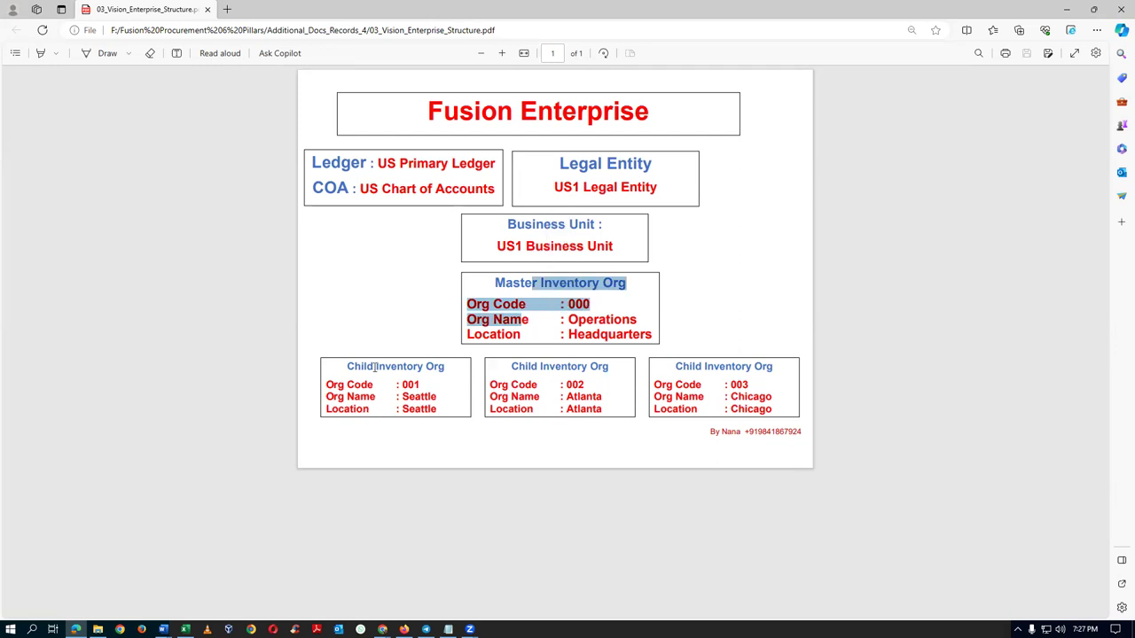
{"action": "left_click_drag", "start_coordinate": [374, 366], "coordinate": [377, 412]}
{"action": "key", "text": "alt+Tab"}
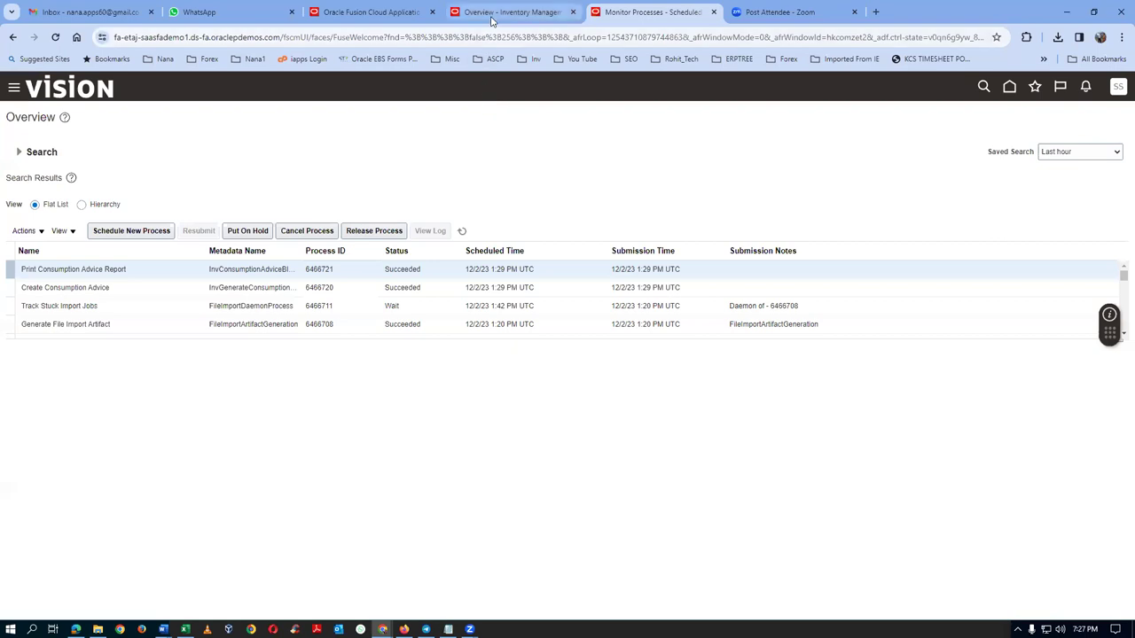
- Duplicate the Monitor Processes browser tab, open Setup and Maintenance in the copy, and show its list of tasks
{"action": "left_click", "coordinate": [492, 12]}
{"action": "left_click", "coordinate": [655, 13]}
{"action": "right_click", "coordinate": [657, 14]}
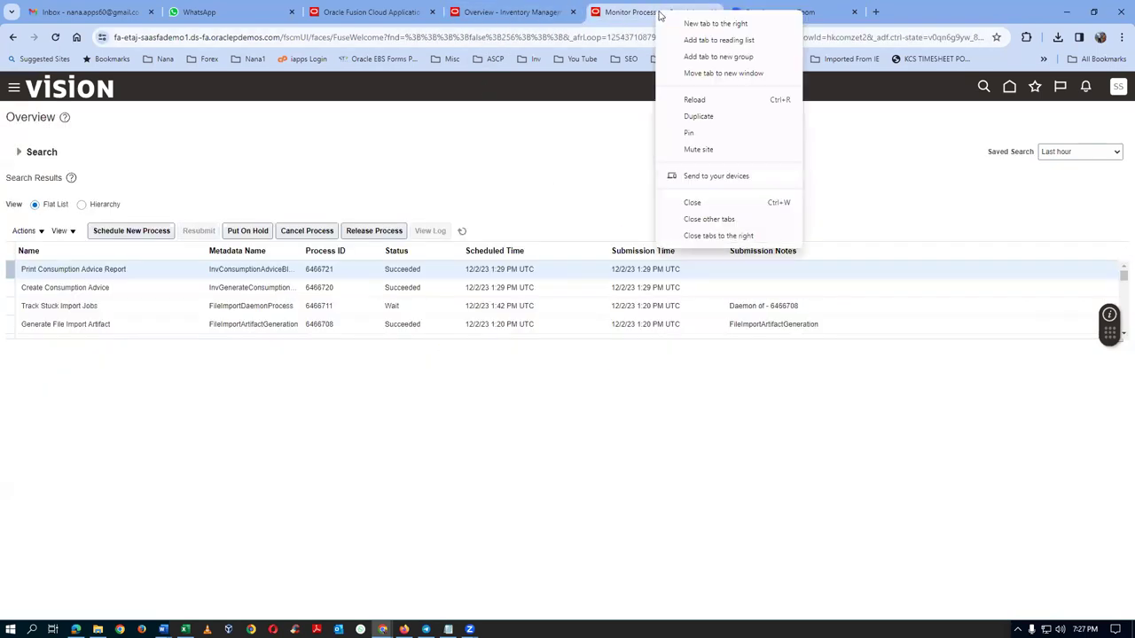
{"action": "left_click", "coordinate": [697, 117]}
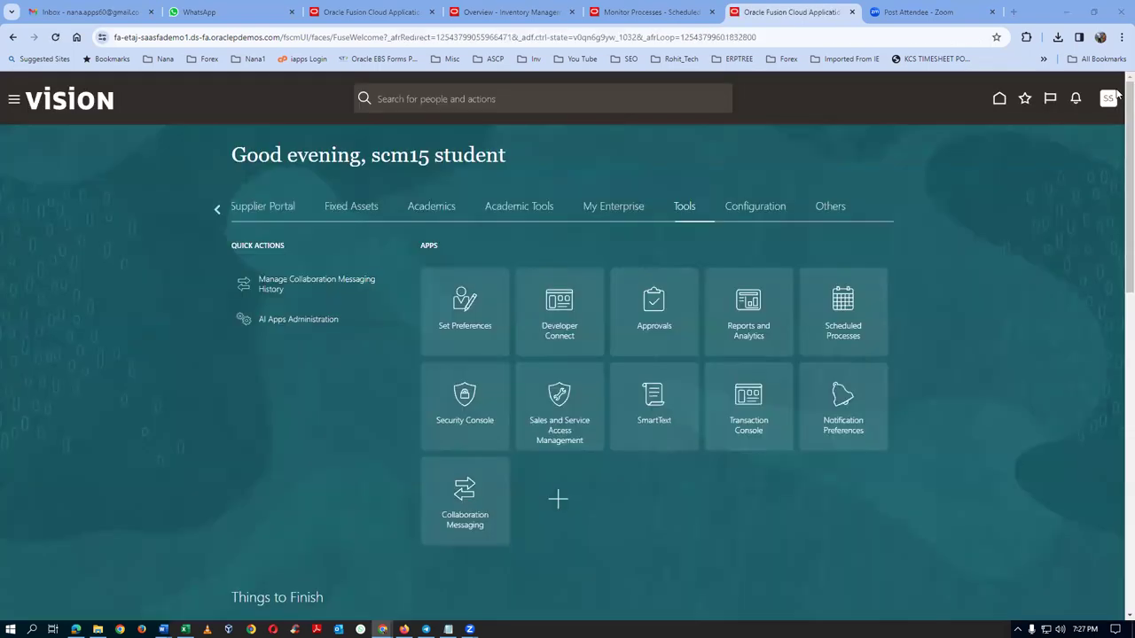
{"action": "left_click", "coordinate": [885, 277]}
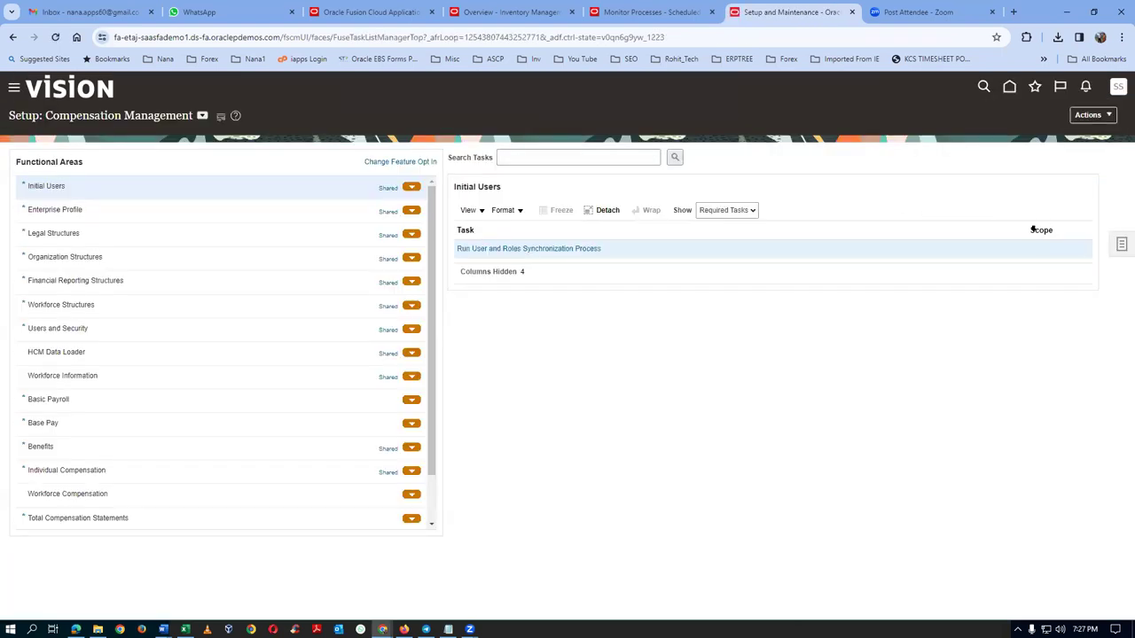
{"action": "left_click", "coordinate": [1121, 253]}
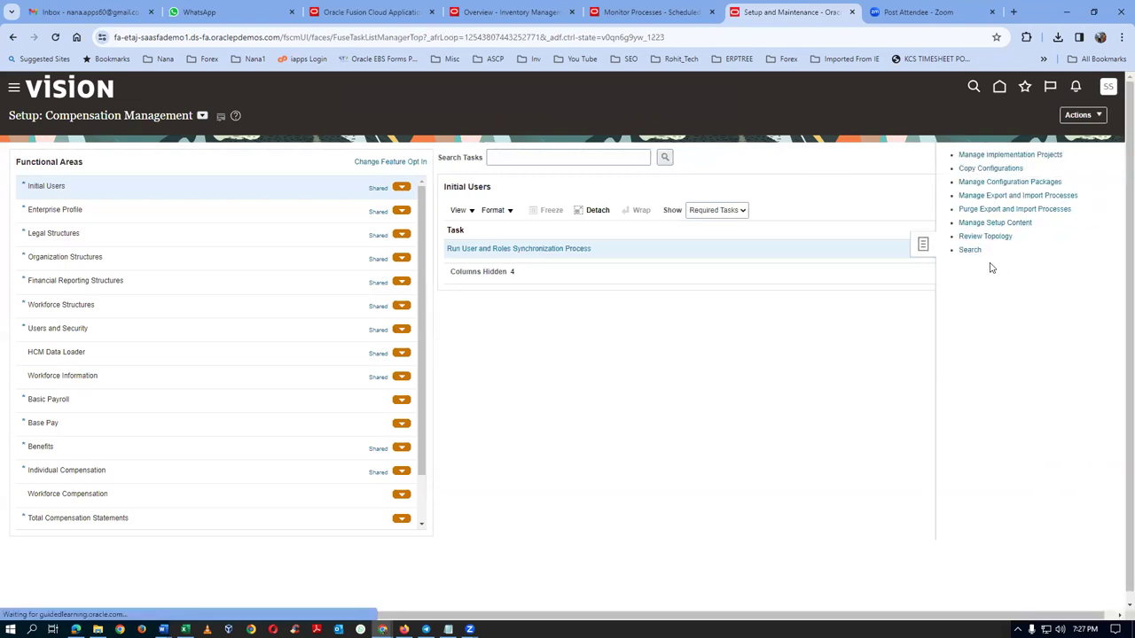
- Search the setup tasks for man%locations% and open the Manage Locations task
{"action": "left_click", "coordinate": [968, 250]}
{"action": "left_click", "coordinate": [410, 161]}
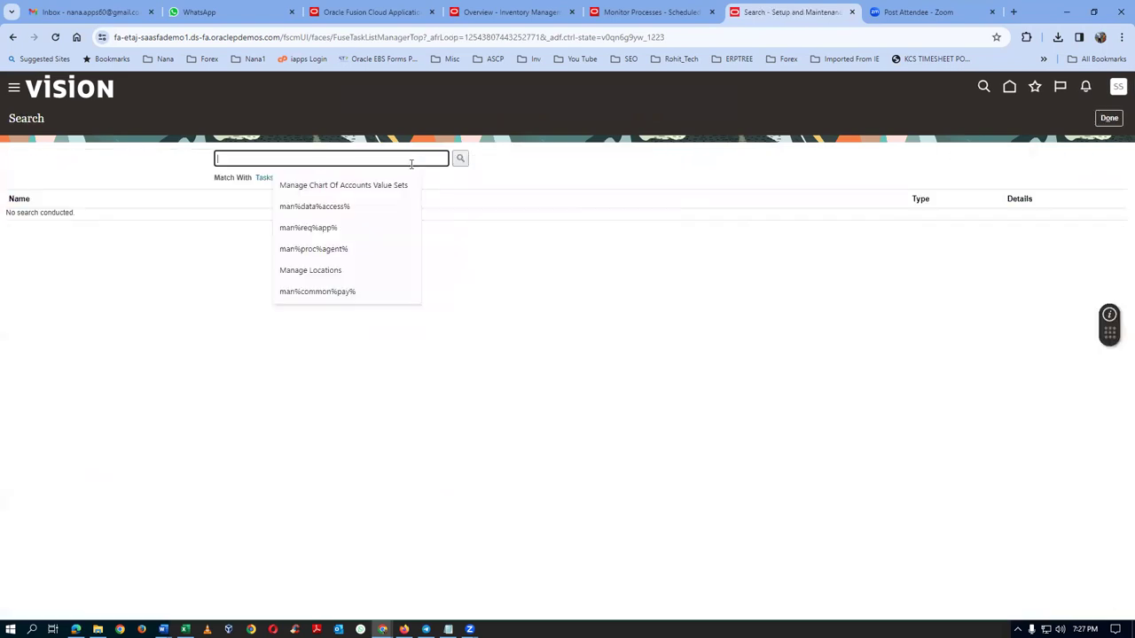
{"action": "type", "text": "man%locations%"}
{"action": "key", "text": "Return"}
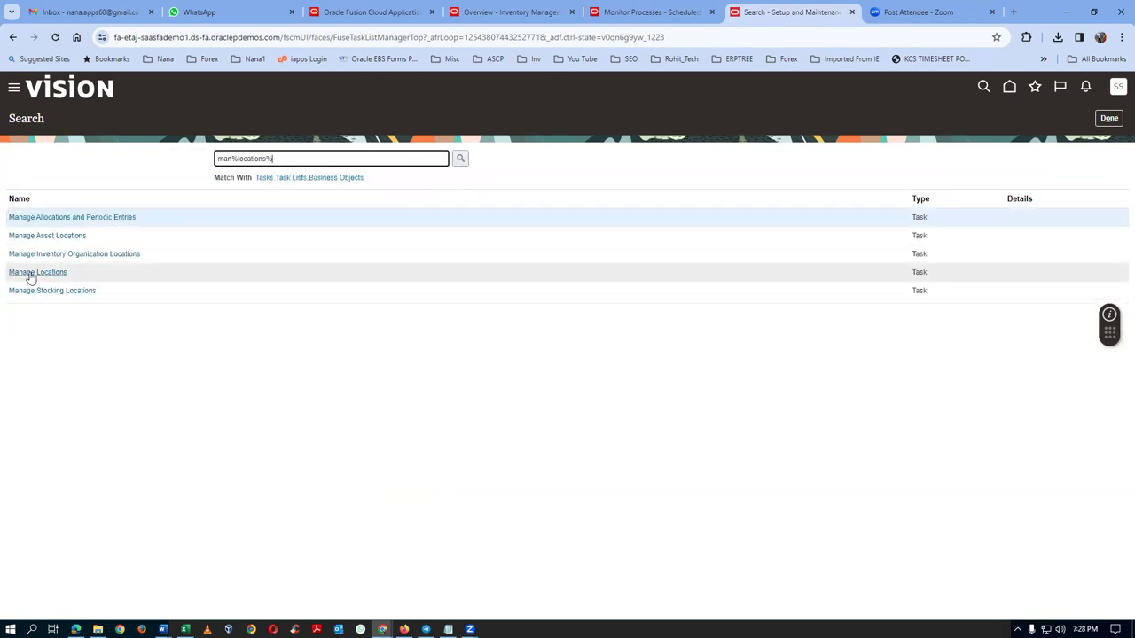
{"action": "left_click", "coordinate": [31, 273]}
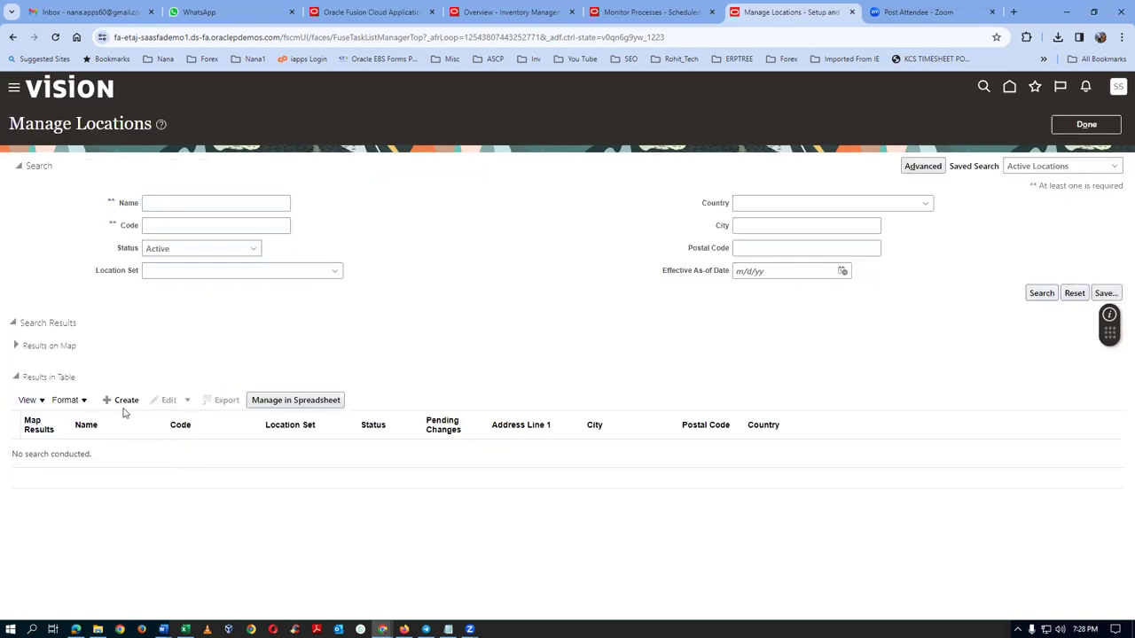
- Start a new location and enter a01_loc_0 as its name, code and description
{"action": "left_click", "coordinate": [126, 400]}
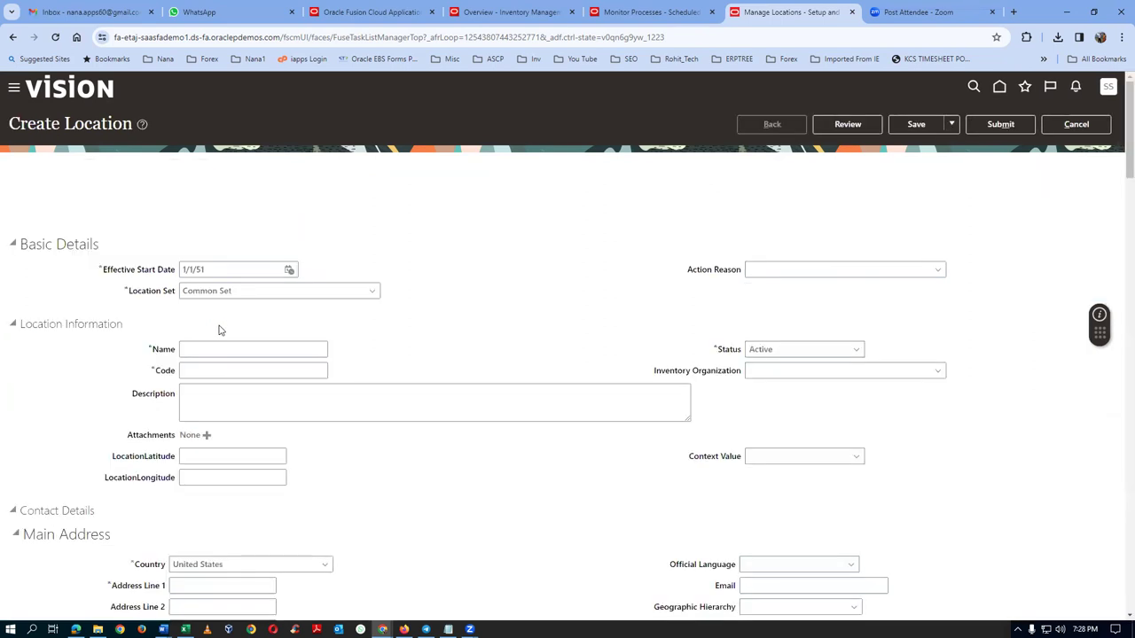
{"action": "left_click", "coordinate": [212, 351]}
{"action": "type", "text": "a01_loc_0"}
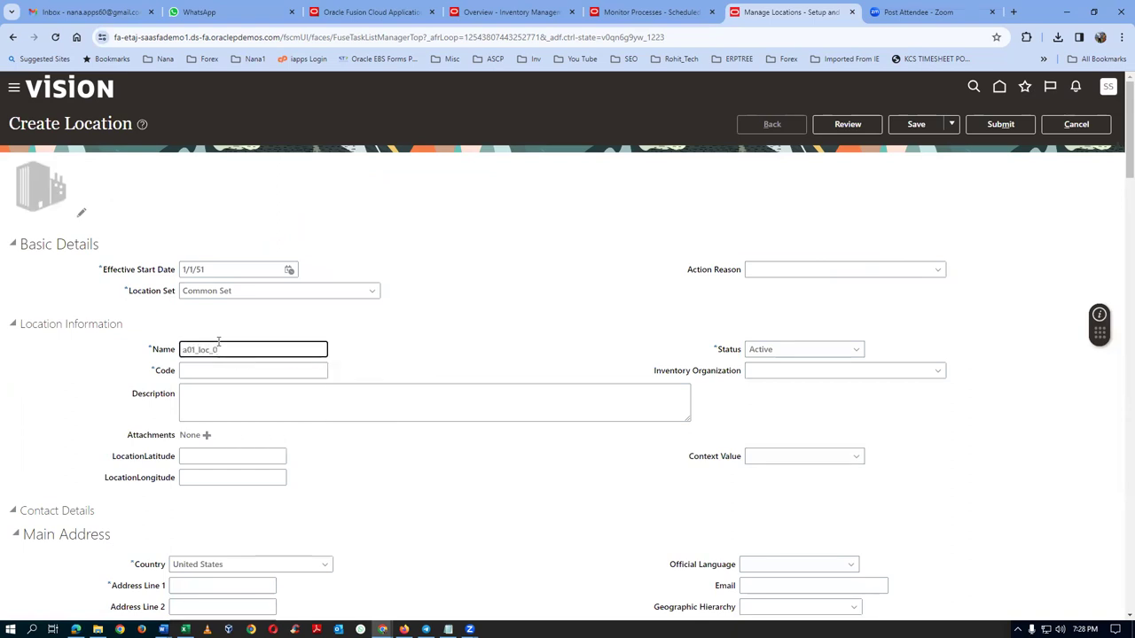
{"action": "left_click_drag", "start_coordinate": [237, 351], "coordinate": [74, 370]}
{"action": "key", "text": "ctrl+c"}
{"action": "left_click", "coordinate": [214, 371]}
{"action": "key", "text": "ctrl+v"}
{"action": "left_click", "coordinate": [209, 413]}
{"action": "key", "text": "ctrl+v"}
- Fill in the main address with ZIP code 10020 for New York, New York, NY, and a01 addr 0 as Address Line 1
{"action": "scroll", "coordinate": [215, 487], "scroll_direction": "down", "scroll_amount": 3}
{"action": "left_click", "coordinate": [184, 414]}
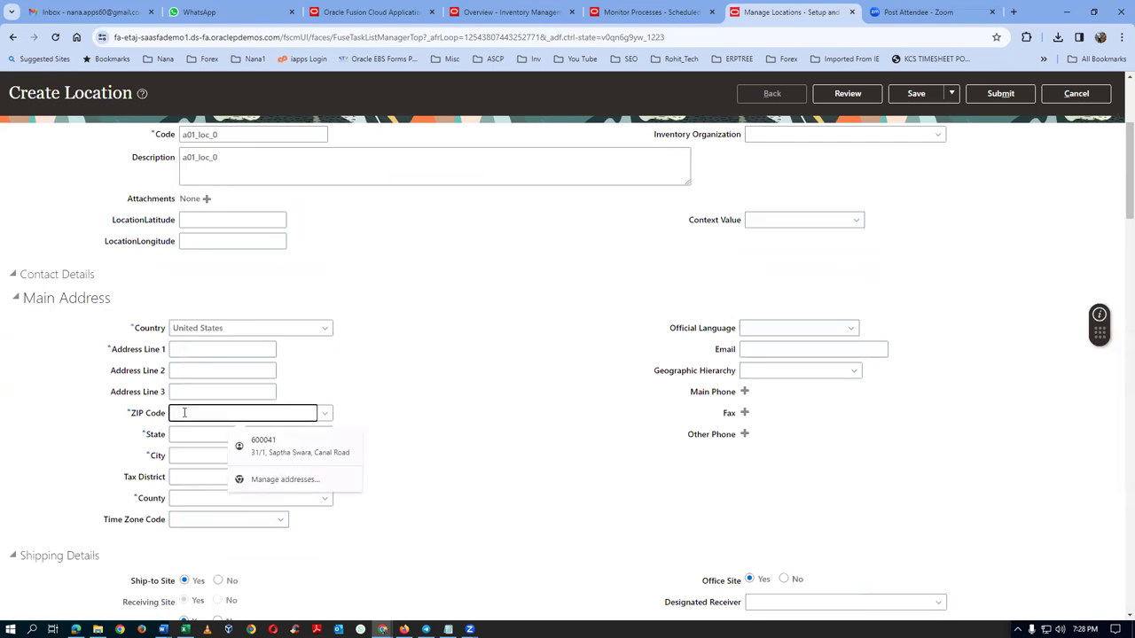
{"action": "type", "text": "10020"}
{"action": "key", "text": "Tab"}
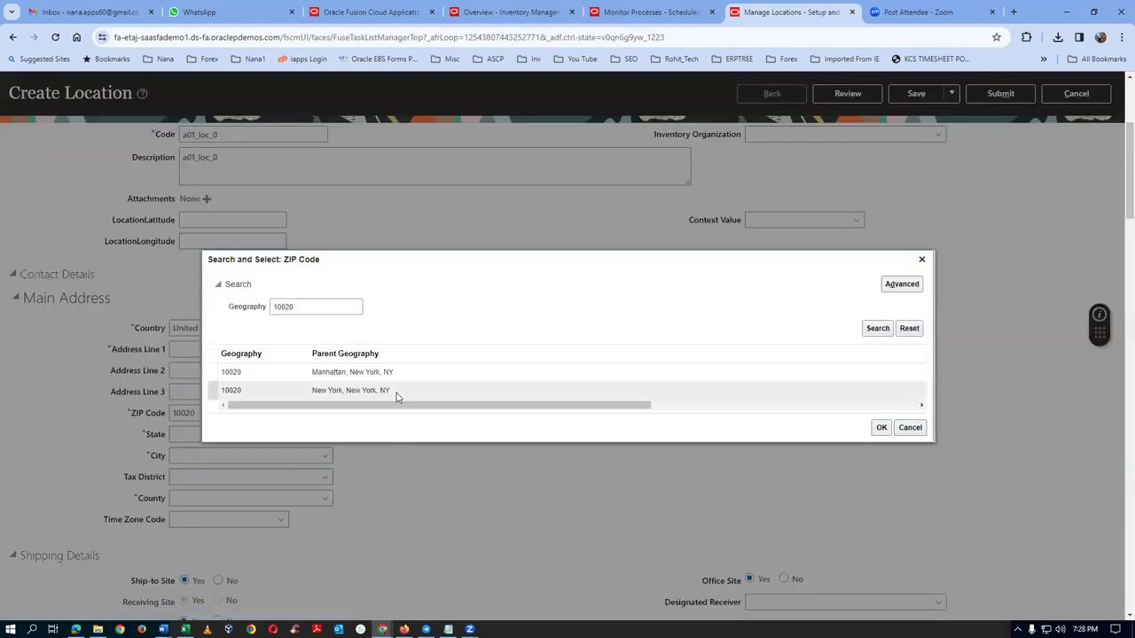
{"action": "left_click", "coordinate": [392, 393]}
{"action": "left_click", "coordinate": [881, 428]}
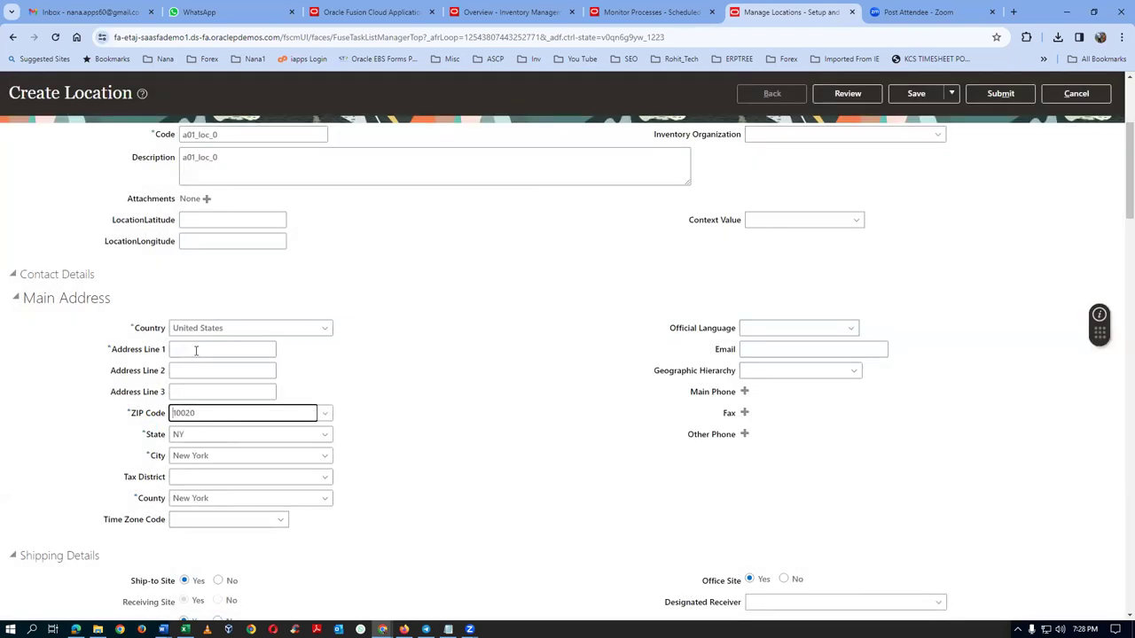
{"action": "left_click", "coordinate": [195, 349]}
{"action": "type", "text": "a01 addr 0"}
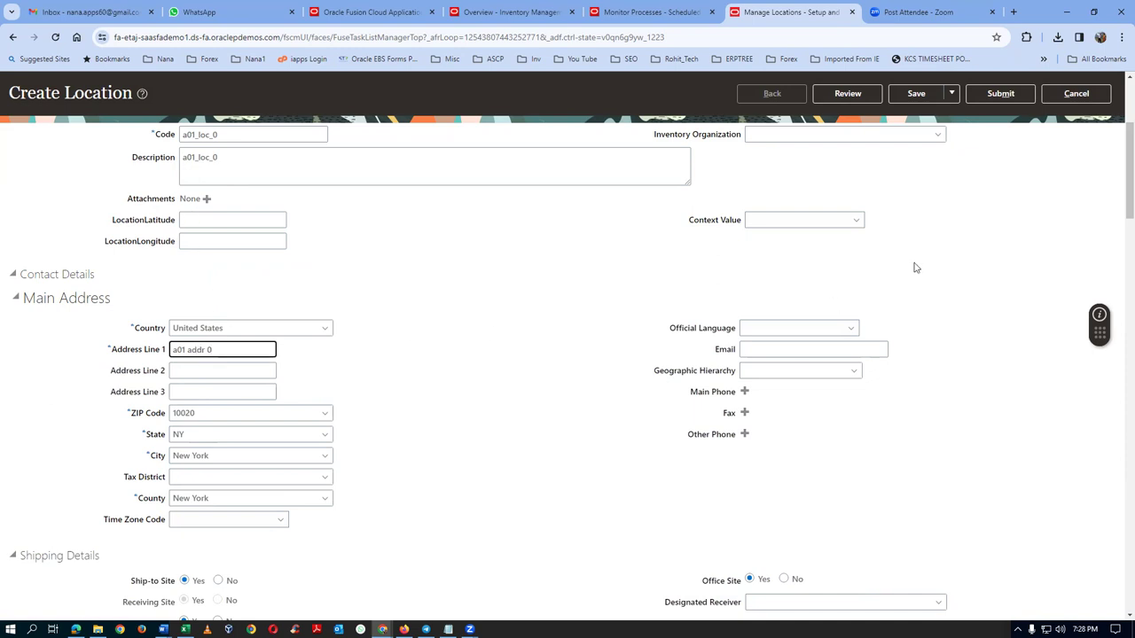
- Submit the new location and search the active locations for the name a01
{"action": "left_click", "coordinate": [1000, 95]}
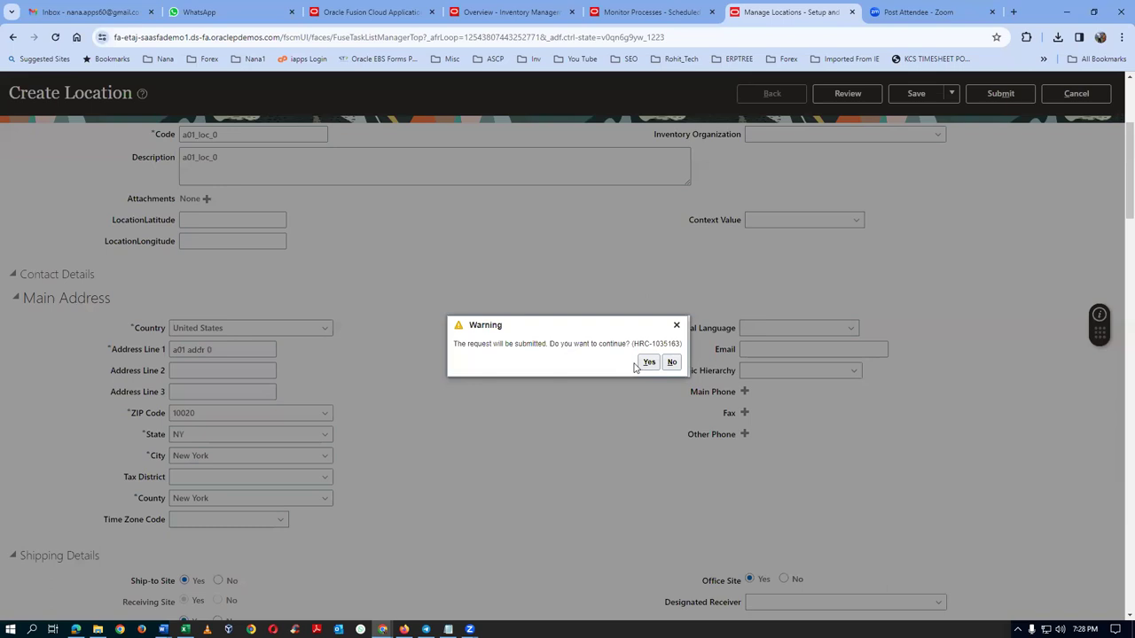
{"action": "left_click", "coordinate": [648, 363]}
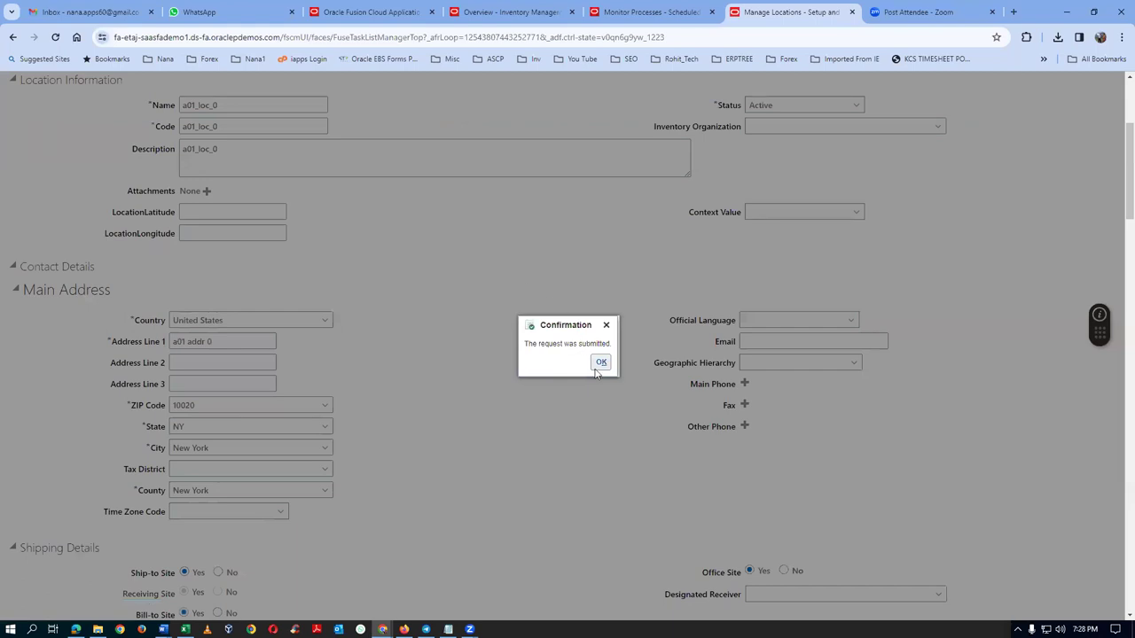
{"action": "left_click", "coordinate": [599, 363]}
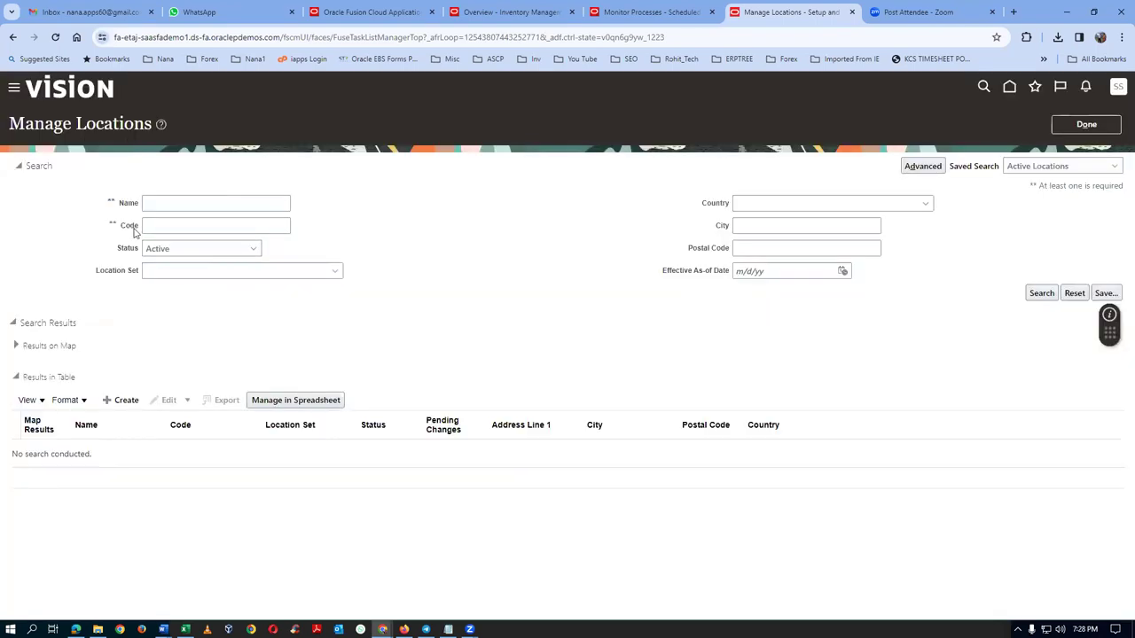
{"action": "left_click", "coordinate": [153, 203]}
{"action": "type", "text": "a01"}
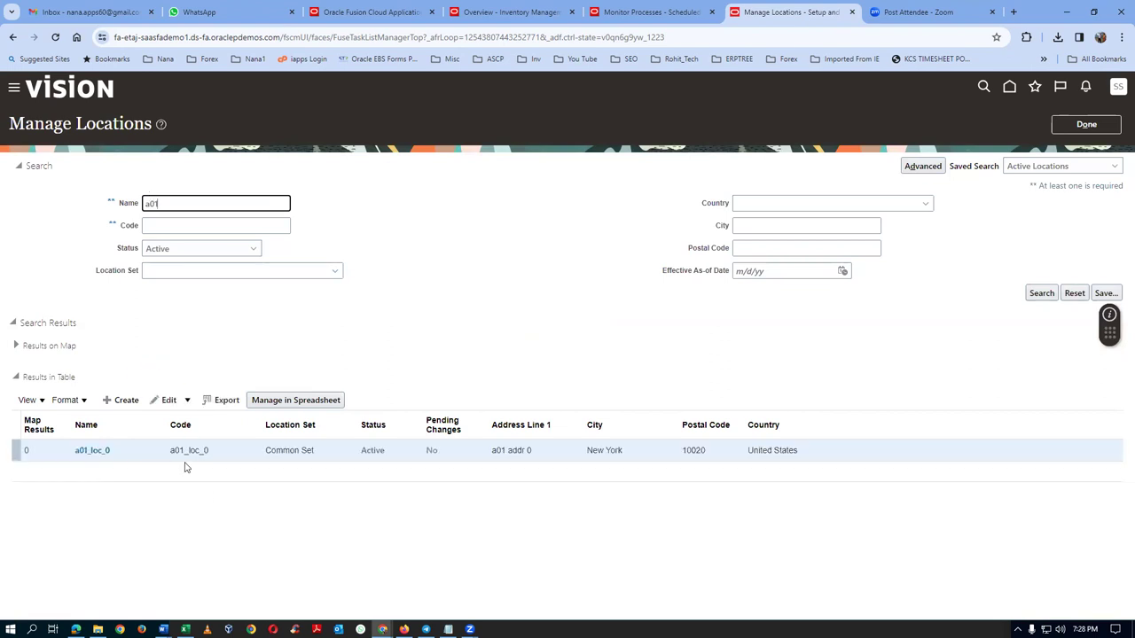
- Start another new location and enter a01_loc_1 as its name, code and description
{"action": "left_click", "coordinate": [124, 400]}
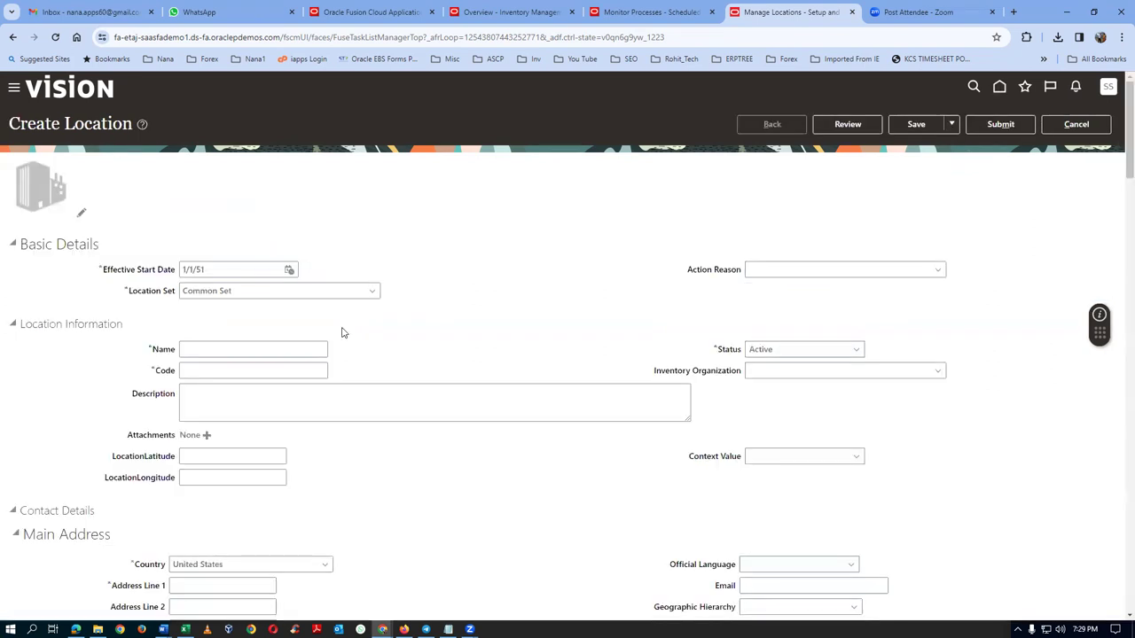
{"action": "left_click", "coordinate": [214, 348]}
{"action": "type", "text": "a01_loc_1"}
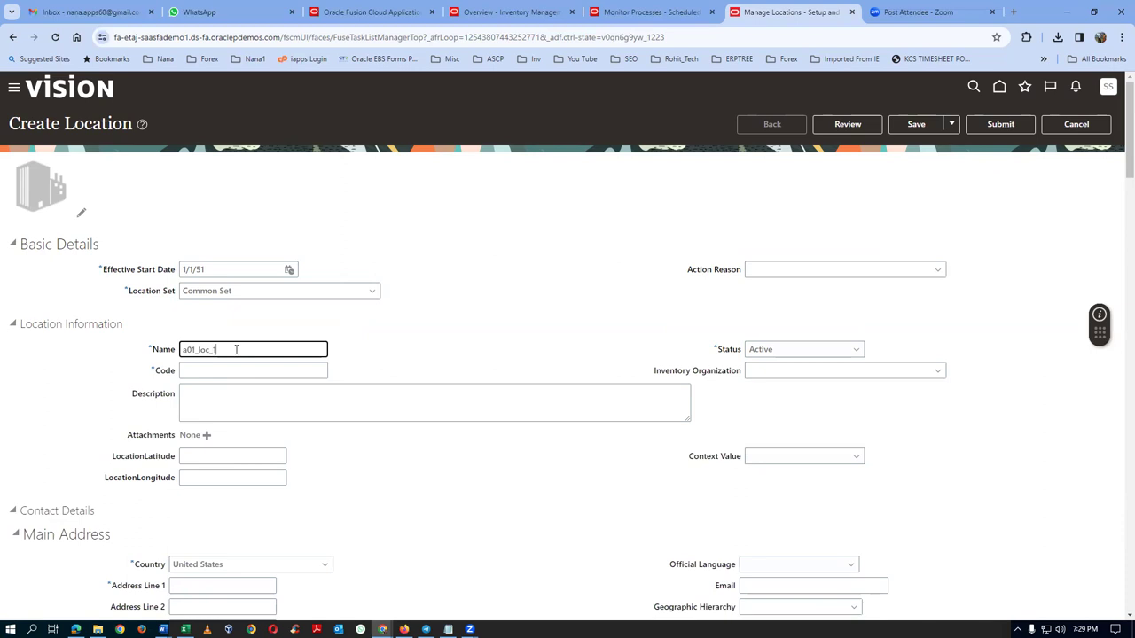
{"action": "key", "text": "ctrl+a"}
{"action": "left_click", "coordinate": [220, 370]}
{"action": "key", "text": "ctrl+v"}
{"action": "left_click", "coordinate": [227, 405]}
{"action": "key", "text": "ctrl+v"}
{"action": "scroll", "coordinate": [176, 376], "scroll_direction": "down", "scroll_amount": 2}
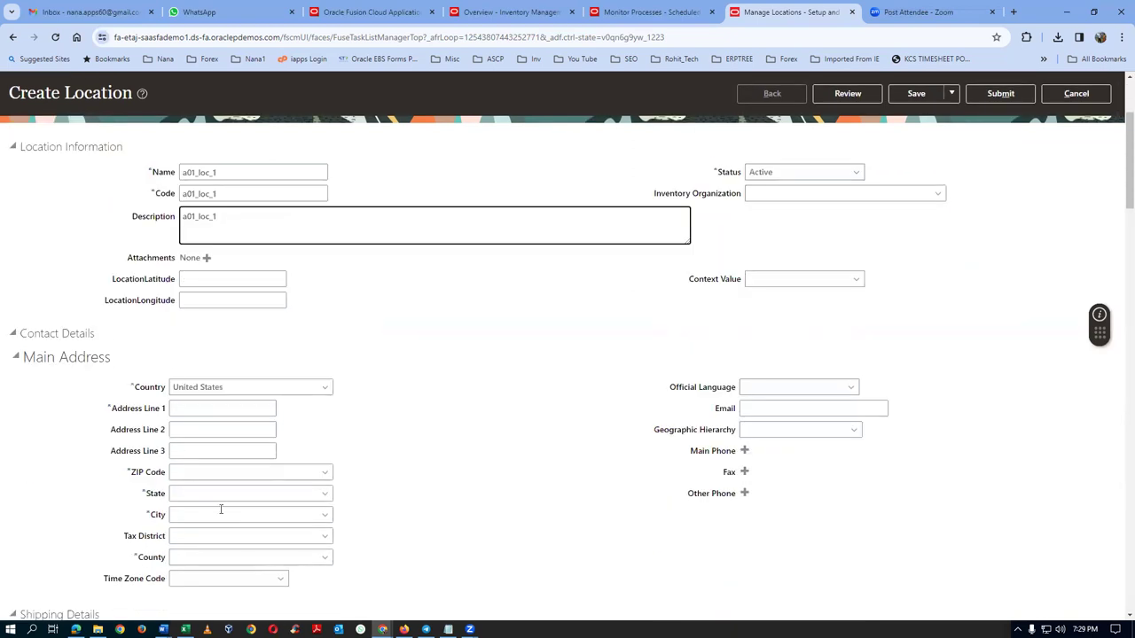
- Fill in the main address with ZIP code 10020 for Manhattan, New York, NY, and a01 addr 1 as Address Line 1
{"action": "left_click", "coordinate": [208, 470]}
{"action": "type", "text": "1"}
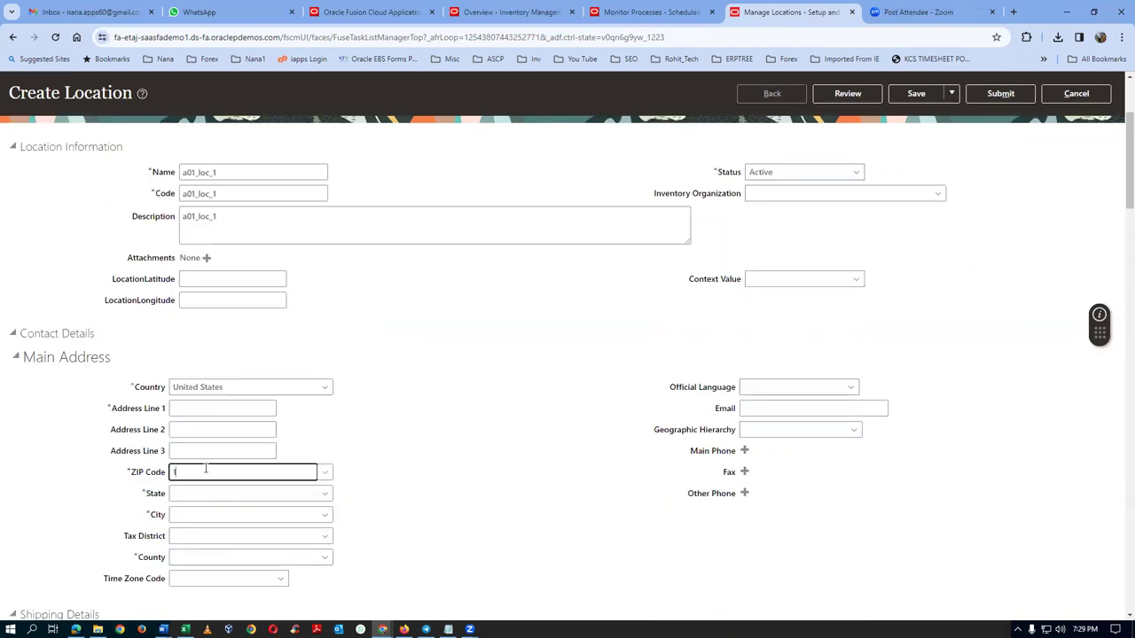
{"action": "type", "text": "0020"}
{"action": "key", "text": "Tab"}
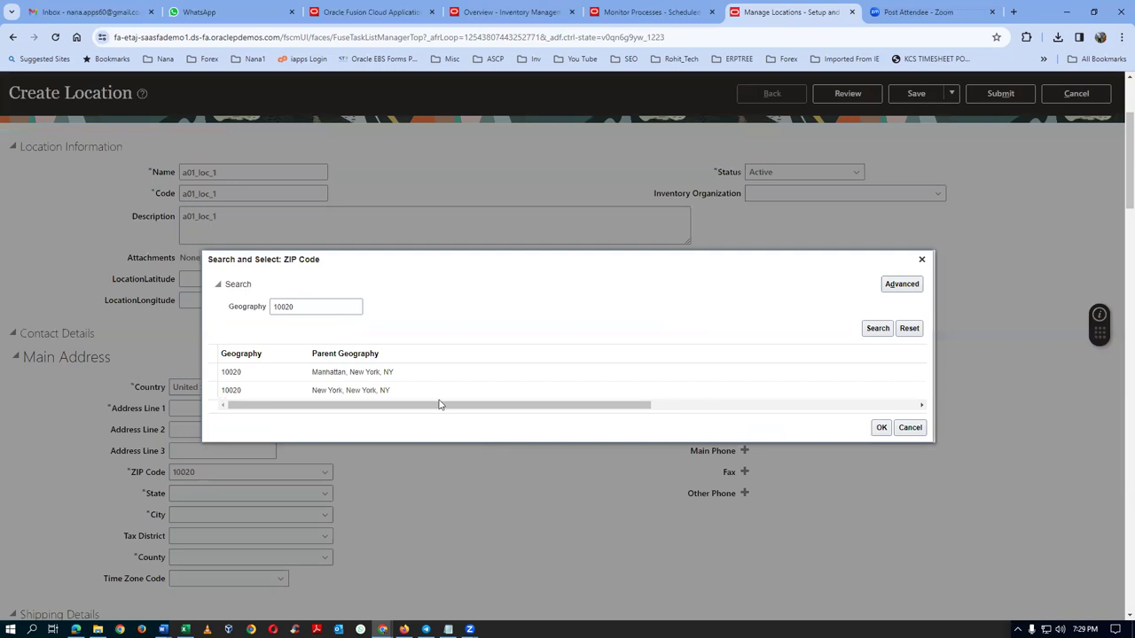
{"action": "left_click", "coordinate": [881, 427]}
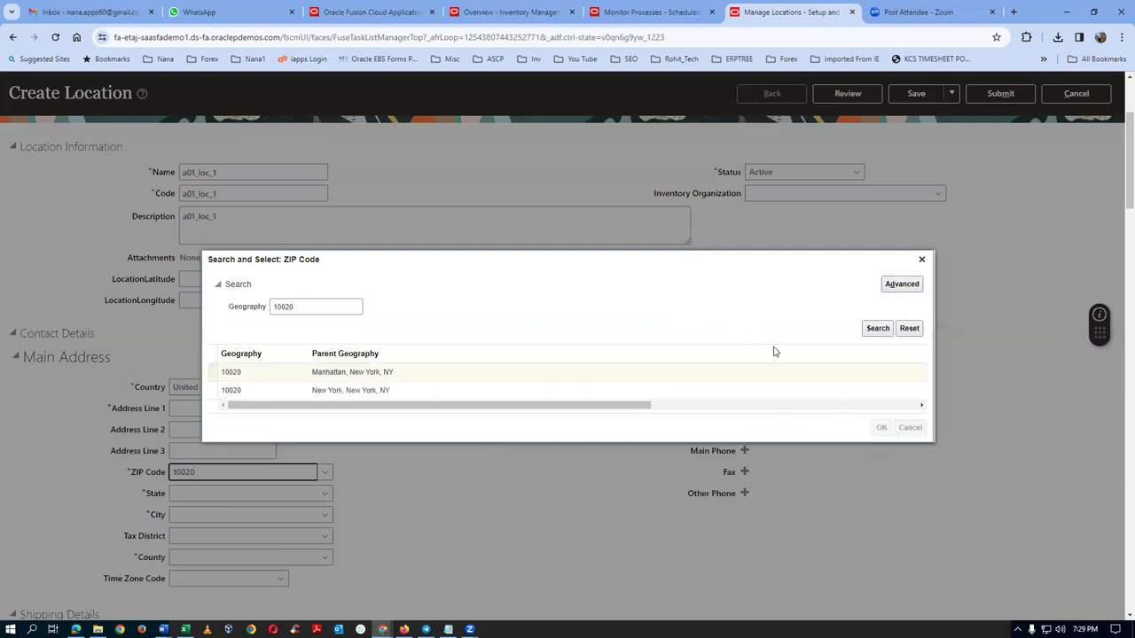
{"action": "left_click", "coordinate": [197, 411]}
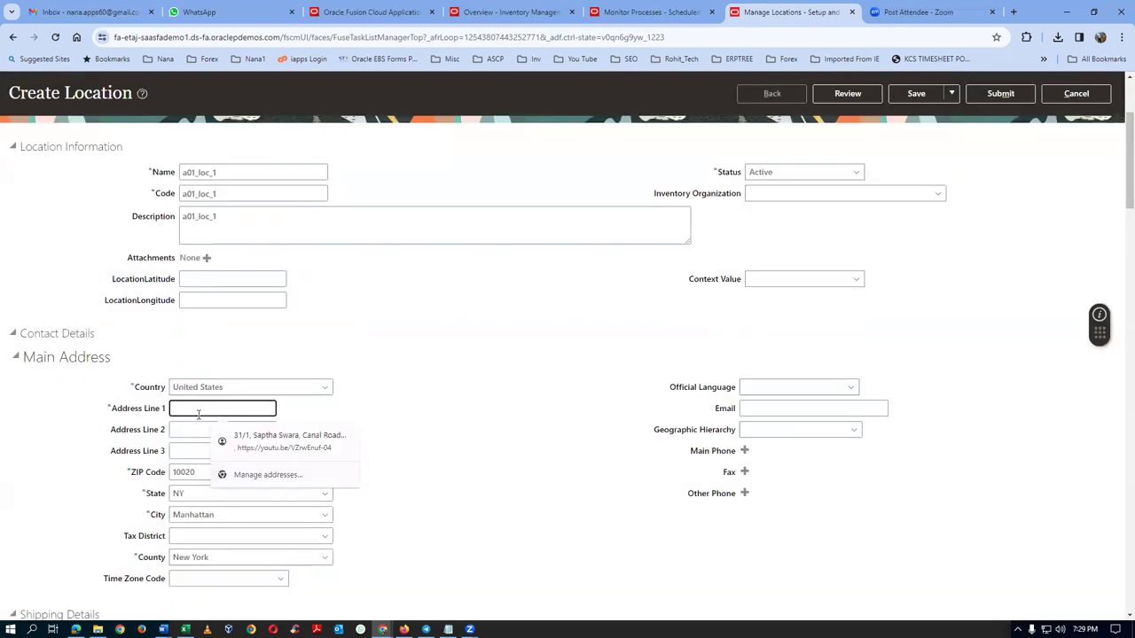
{"action": "type", "text": "a01"}
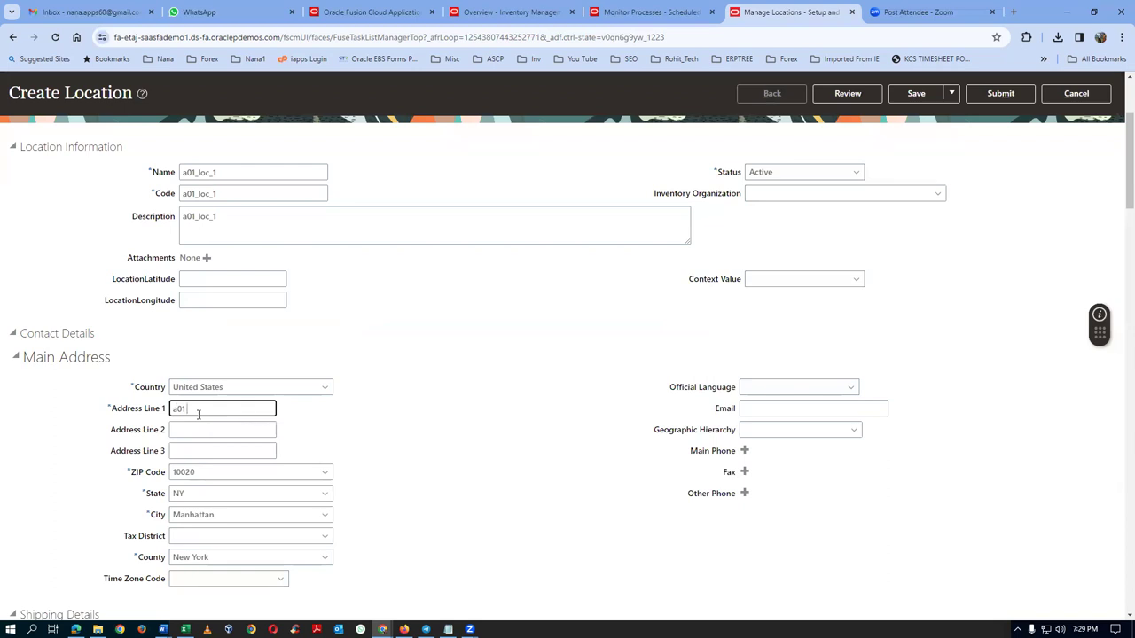
- Submit the new location a01_loc_1 and duplicate the Manage Locations browser tab
{"action": "left_click", "coordinate": [1000, 93]}
{"action": "right_click", "coordinate": [788, 15]}
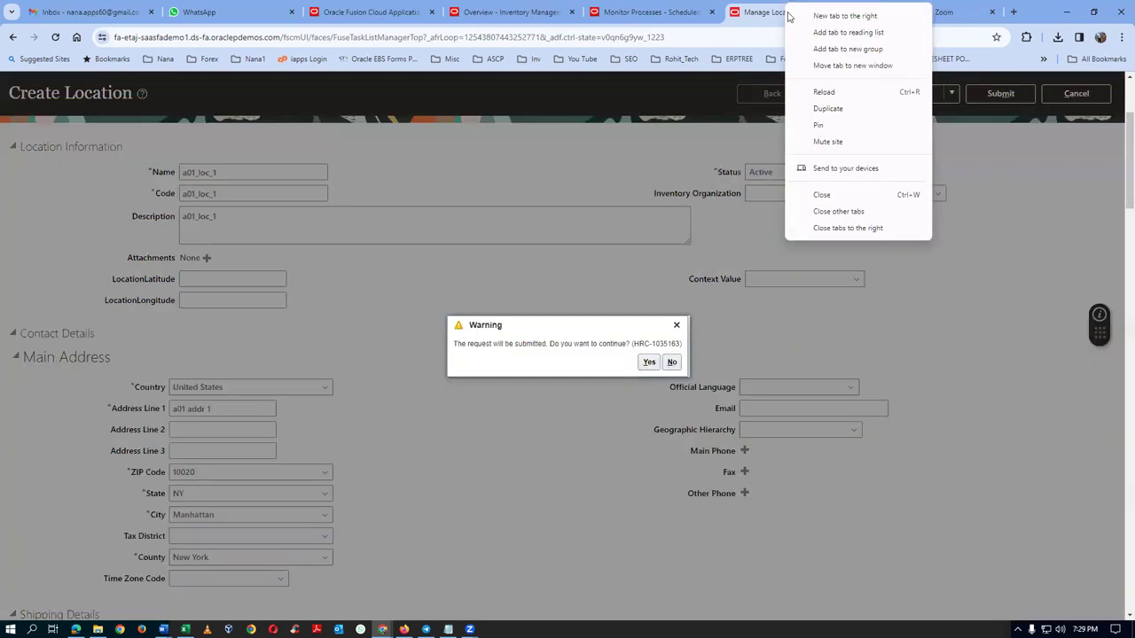
{"action": "left_click", "coordinate": [820, 108]}
{"action": "left_click", "coordinate": [700, 14]}
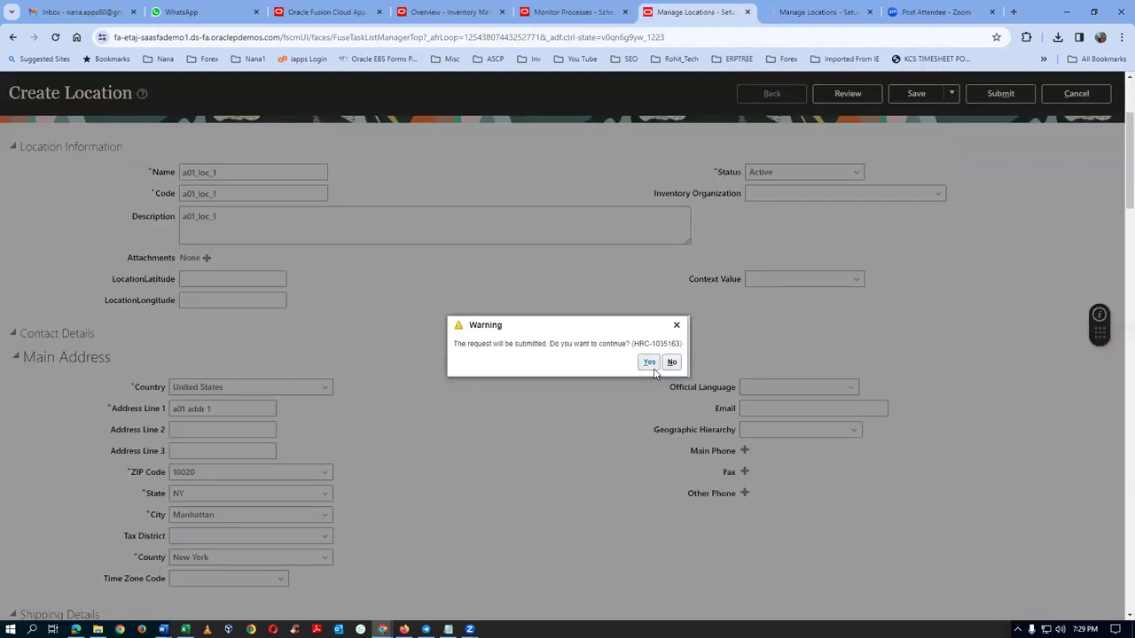
{"action": "left_click", "coordinate": [648, 362]}
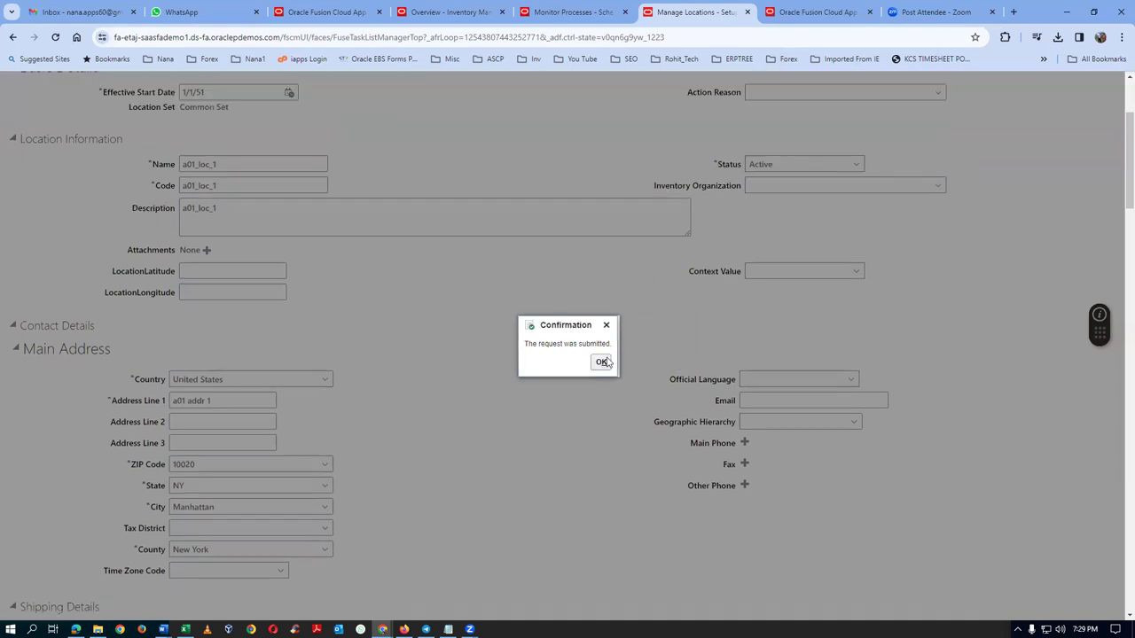
- Switch to the Vision enterprise structure PDF to review the business unit level, then return to the browser
{"action": "key", "text": "alt+Tab"}
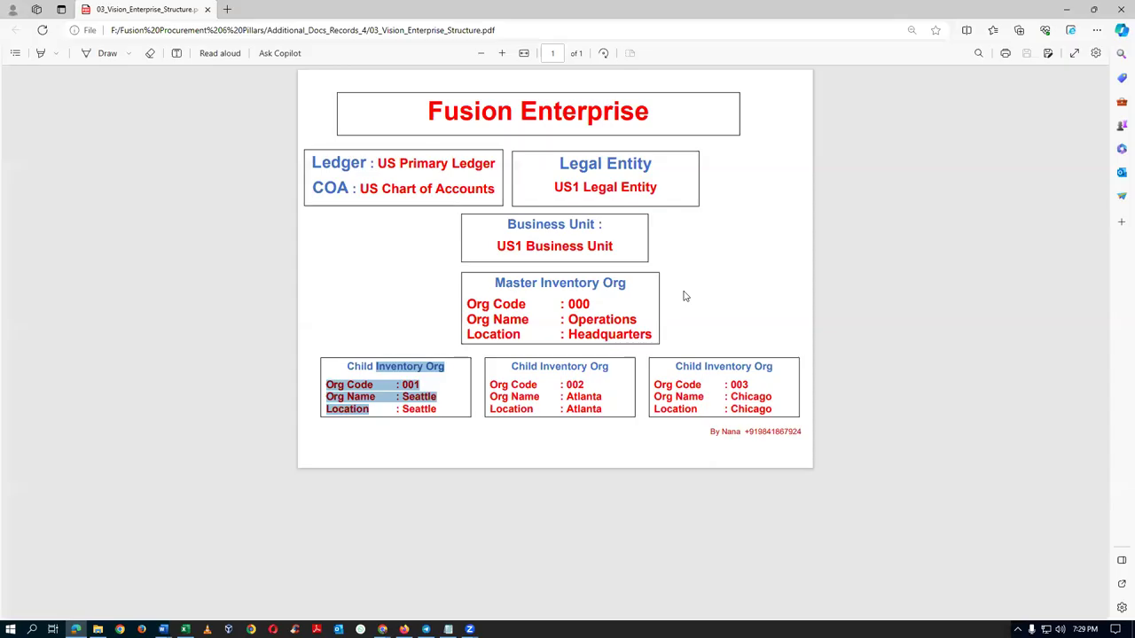
{"action": "left_click_drag", "start_coordinate": [531, 232], "coordinate": [574, 246]}
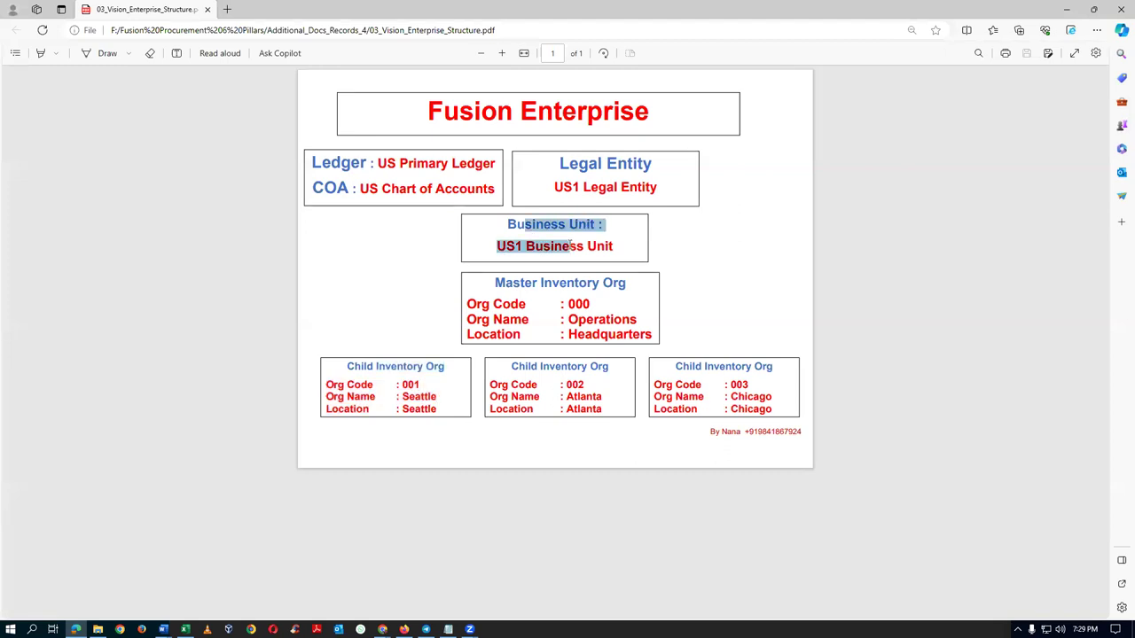
{"action": "key", "text": "alt+Tab"}
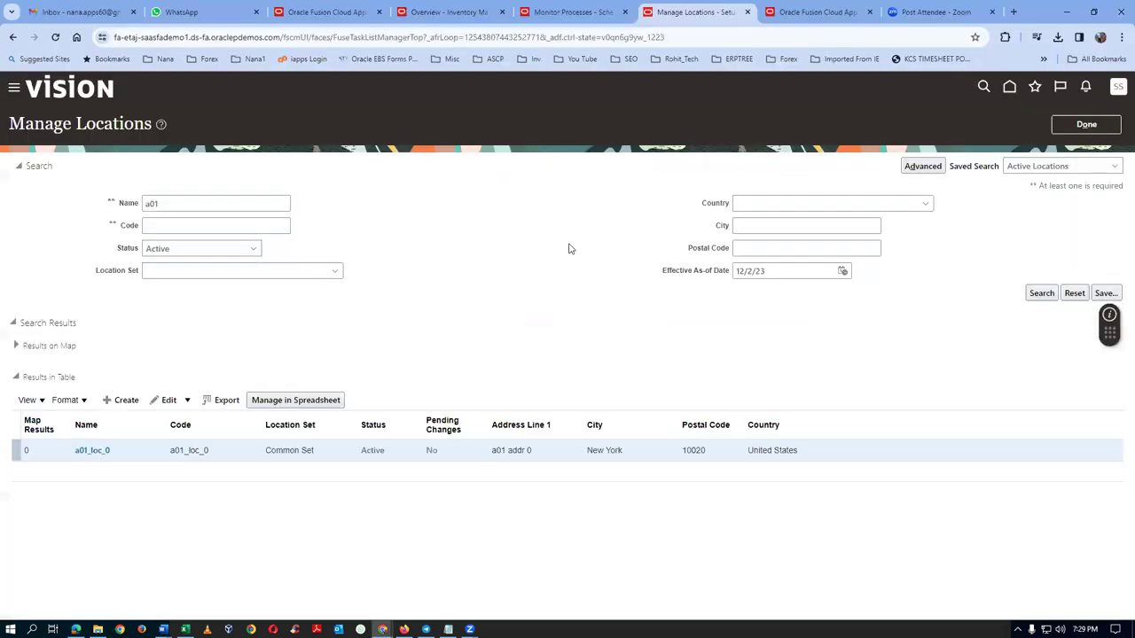
- Go to Setup and Maintenance in the duplicated browser tab and open its task search page
{"action": "left_click", "coordinate": [815, 12]}
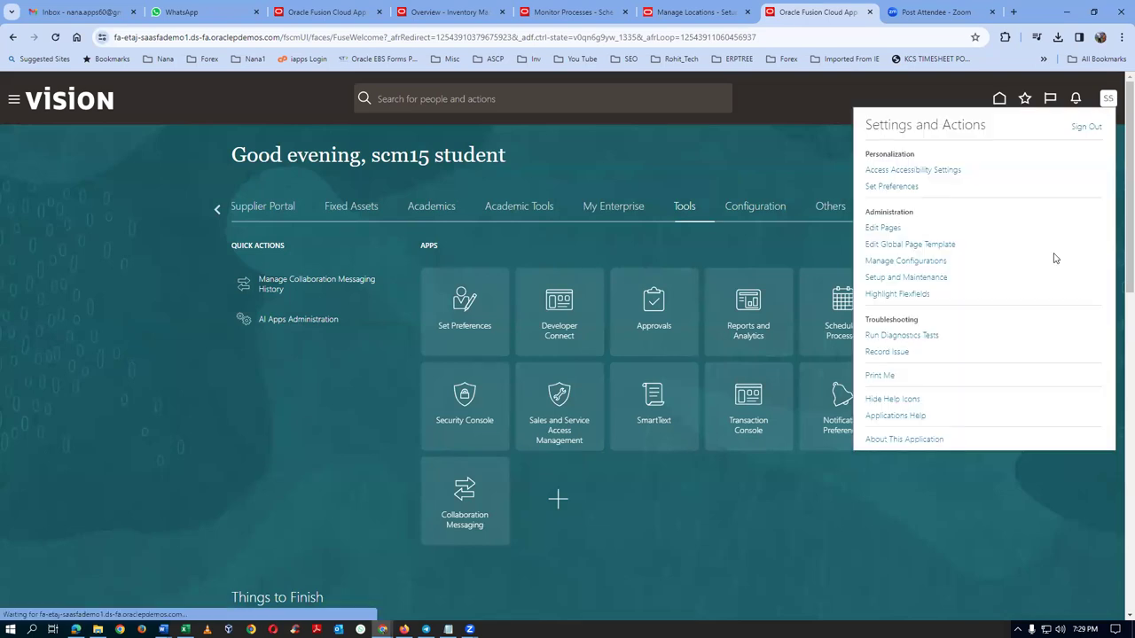
{"action": "left_click", "coordinate": [948, 281]}
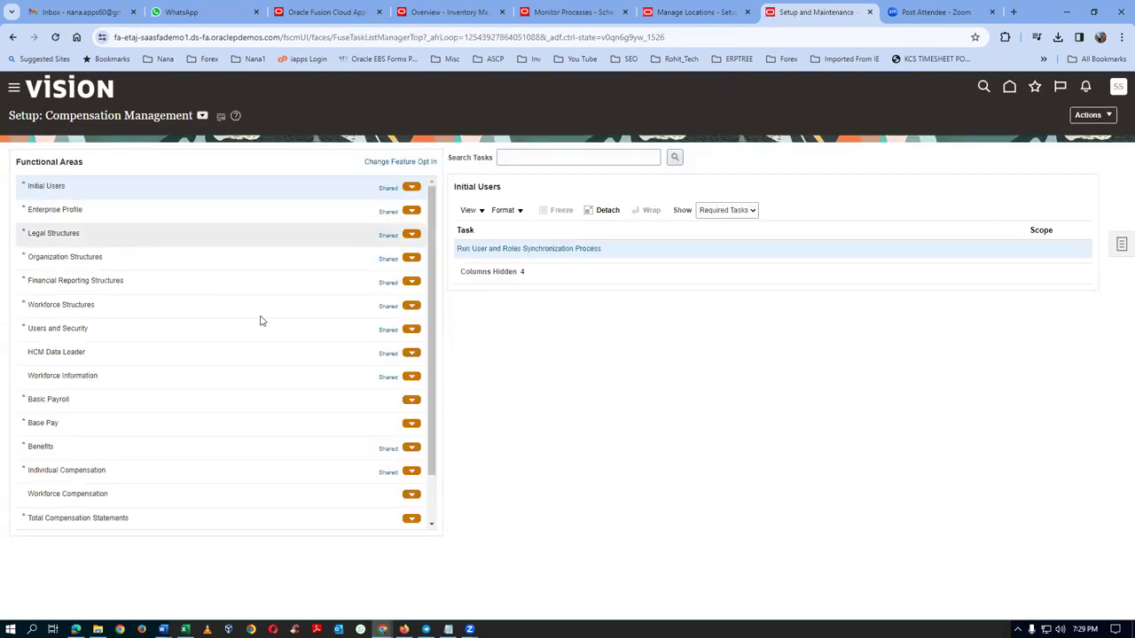
{"action": "left_click", "coordinate": [1121, 244]}
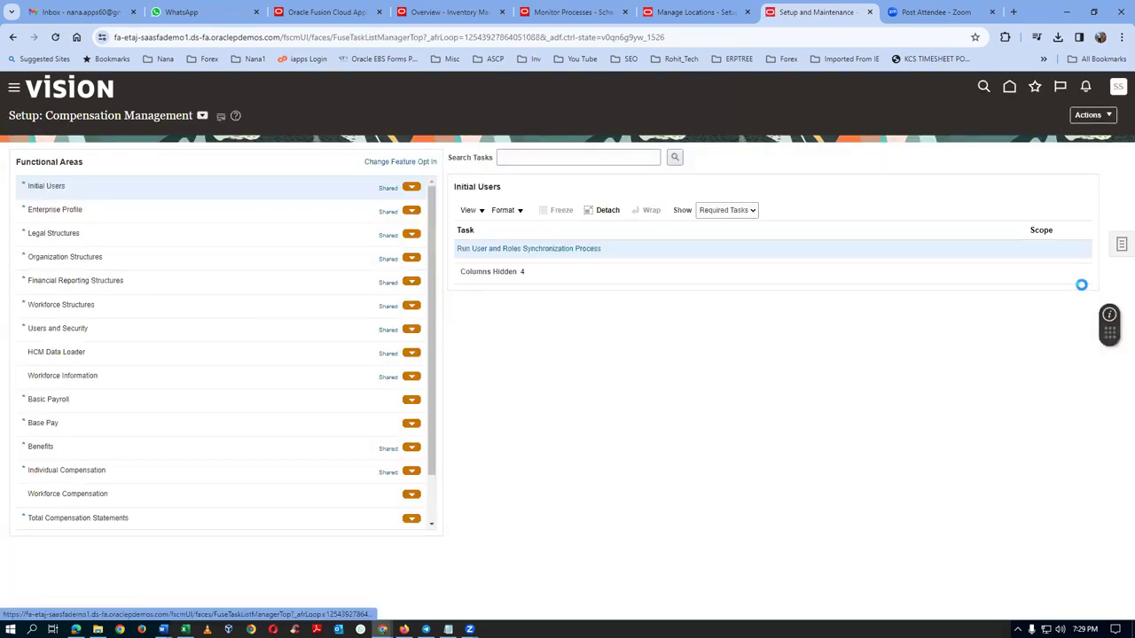
{"action": "left_click", "coordinate": [970, 251]}
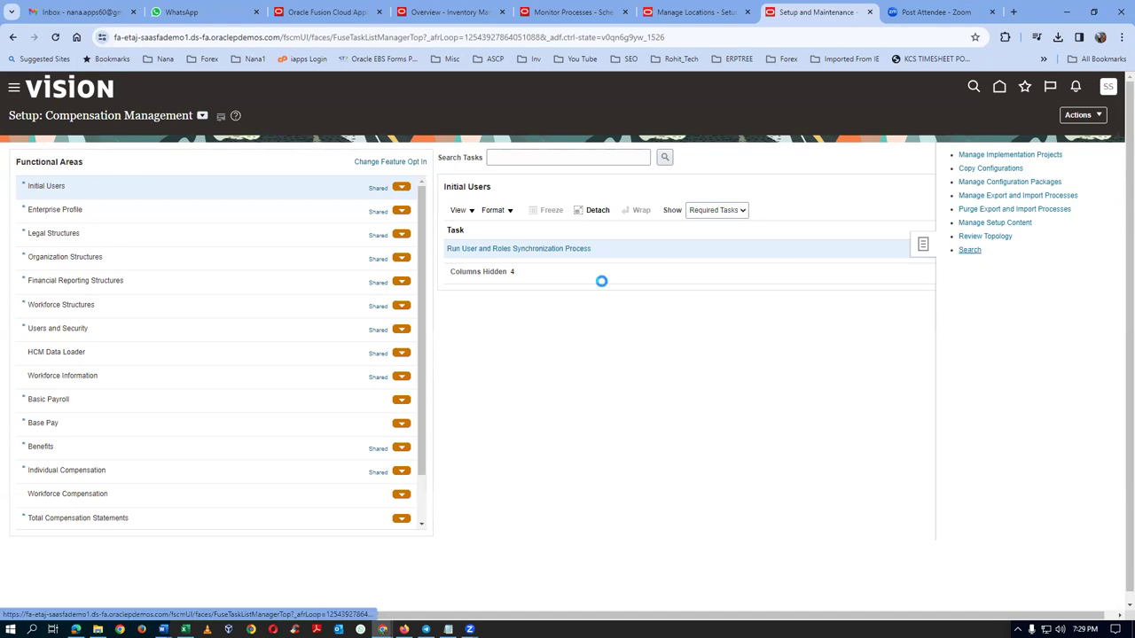
- Search the setup tasks for man%busi%unit% and open the Manage Business Unit task
{"action": "left_click", "coordinate": [322, 159]}
{"action": "type", "text": "m"}
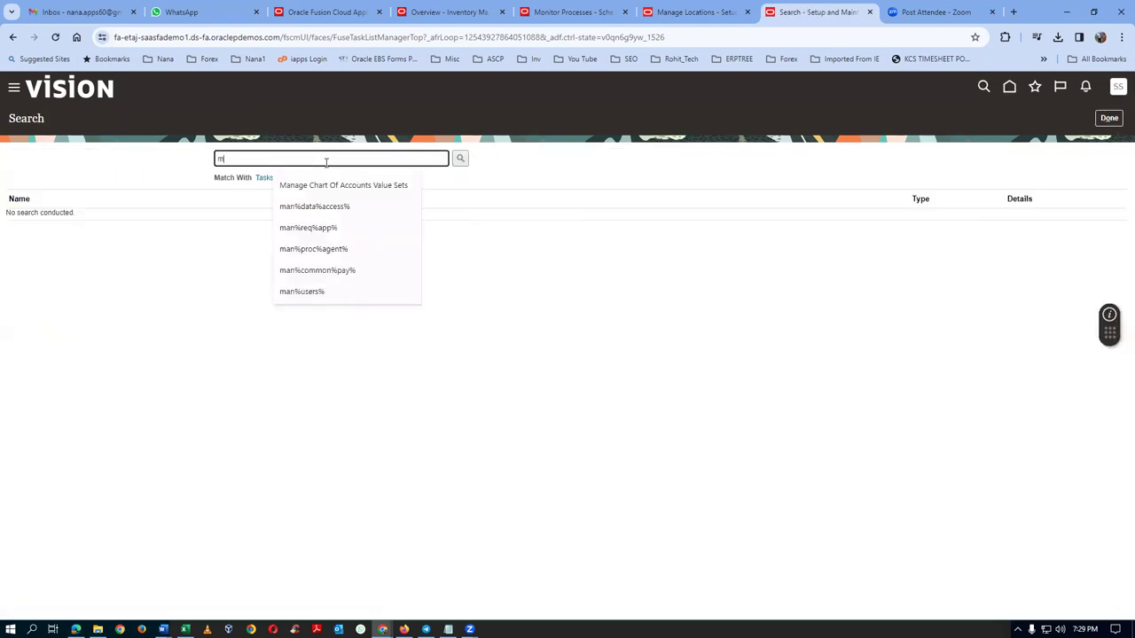
{"action": "type", "text": "an%busi%"}
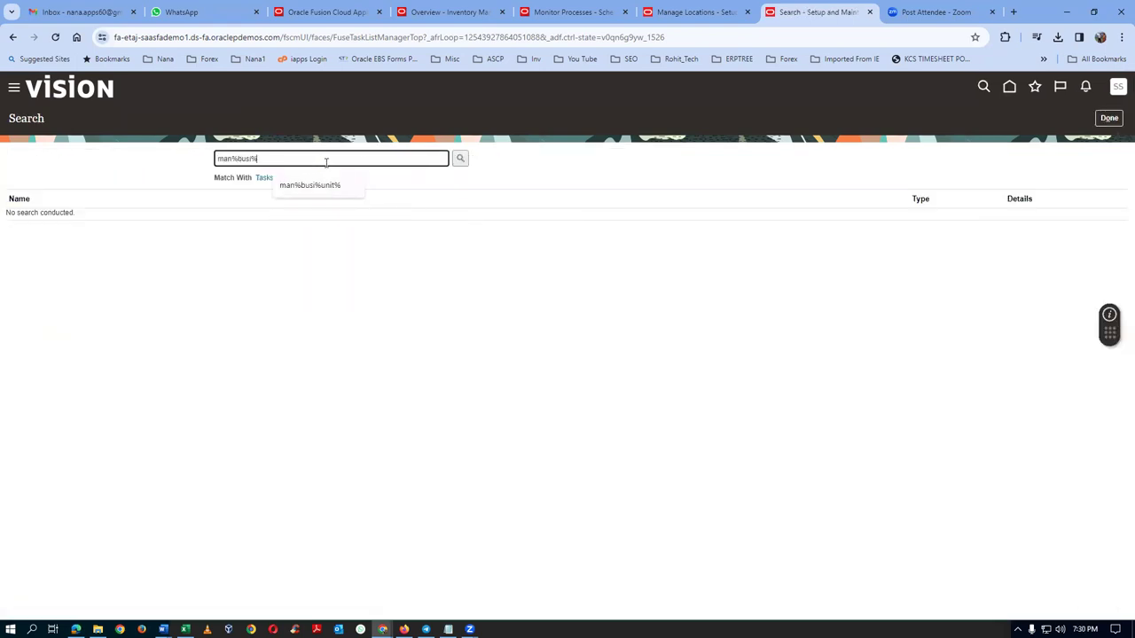
{"action": "type", "text": "unit%"}
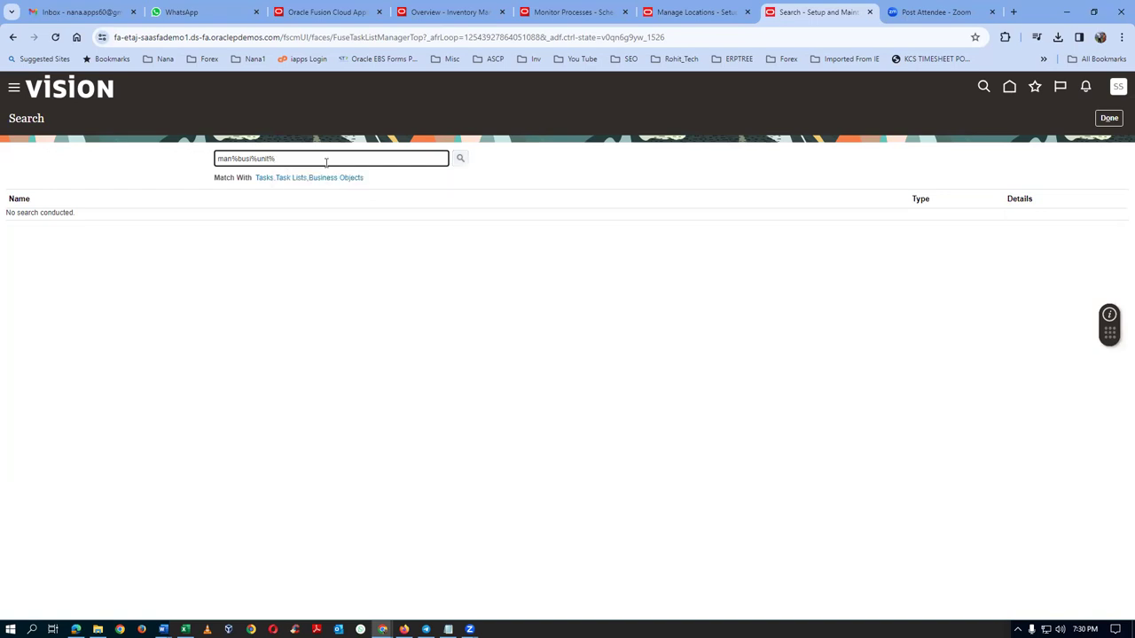
{"action": "key", "text": "Return"}
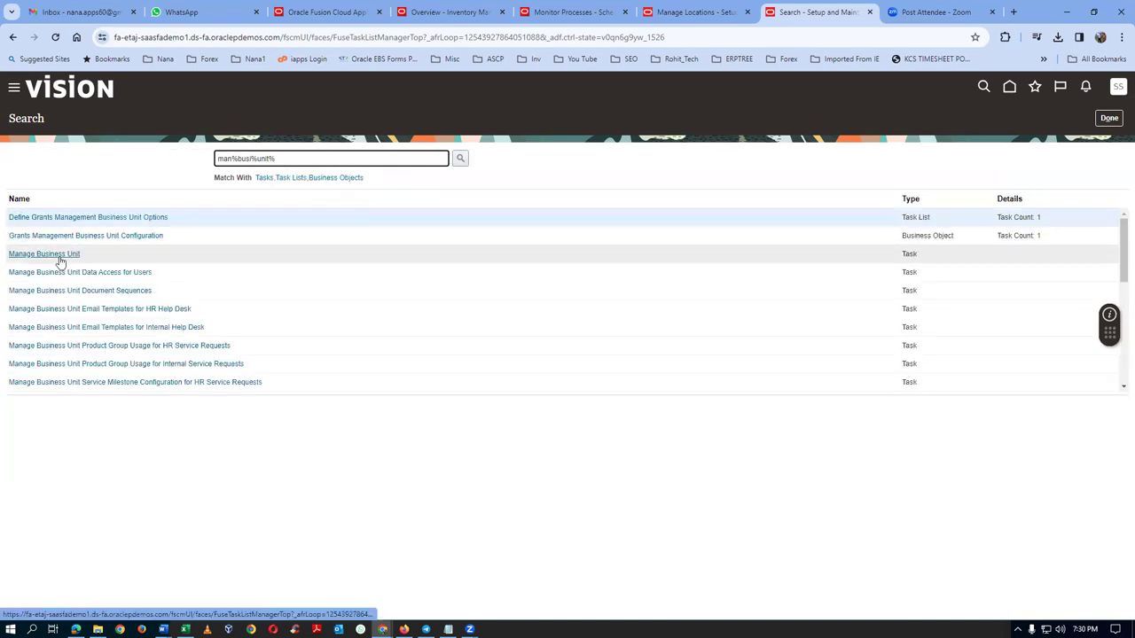
{"action": "left_click", "coordinate": [49, 255]}
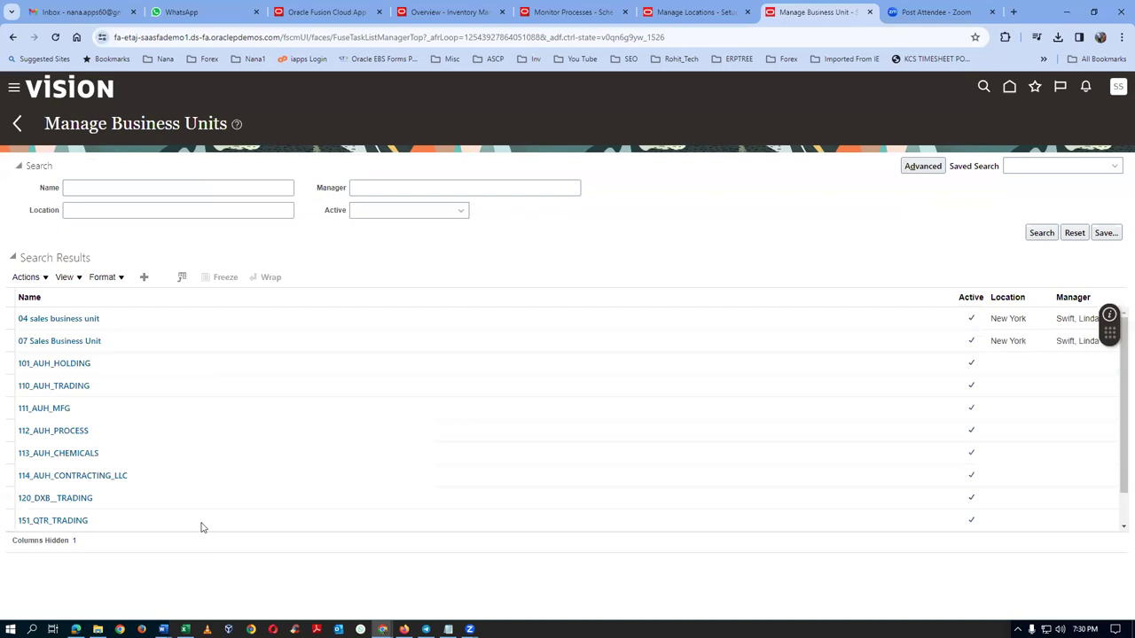
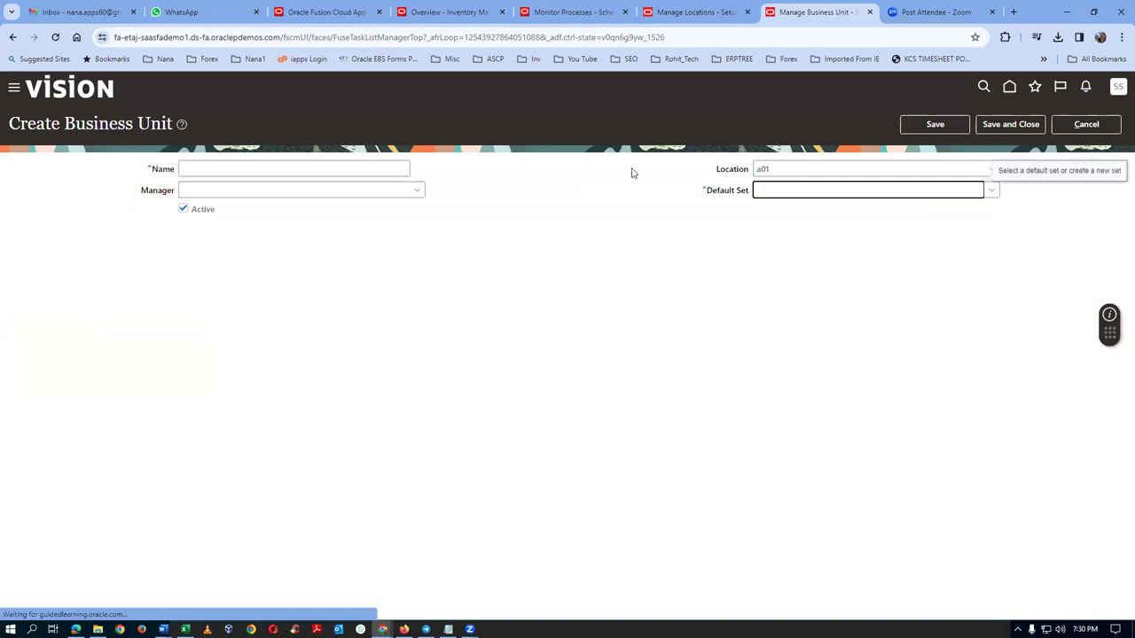
- Search the active locations for a01 and assign a01_loc_0 as the new business unit's location
{"action": "left_click", "coordinate": [993, 170]}
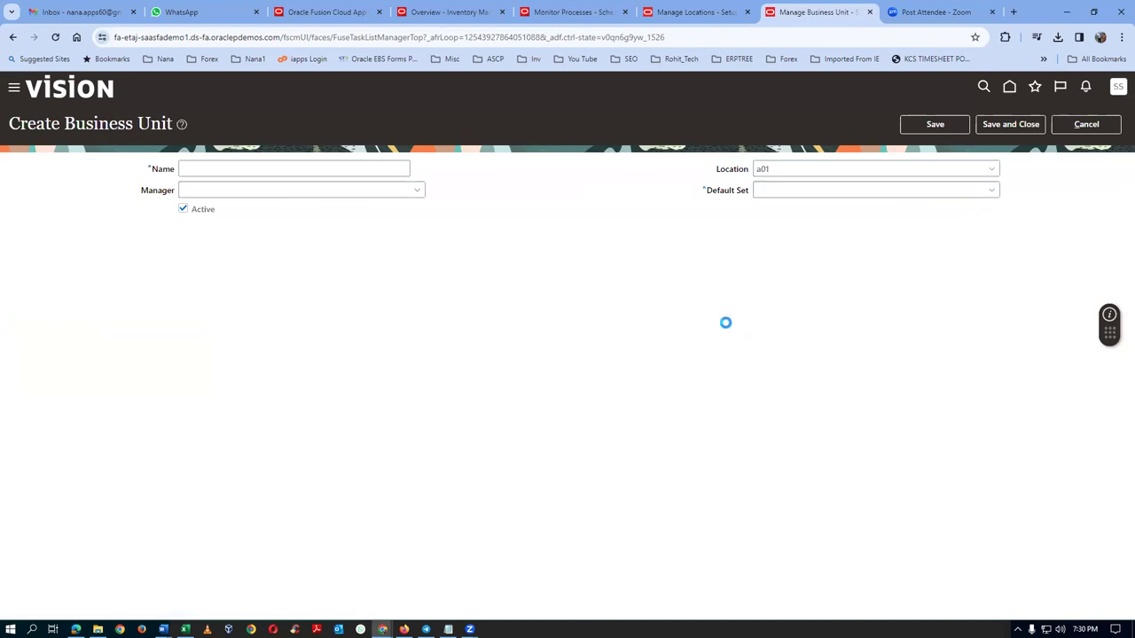
{"action": "left_click", "coordinate": [768, 366]}
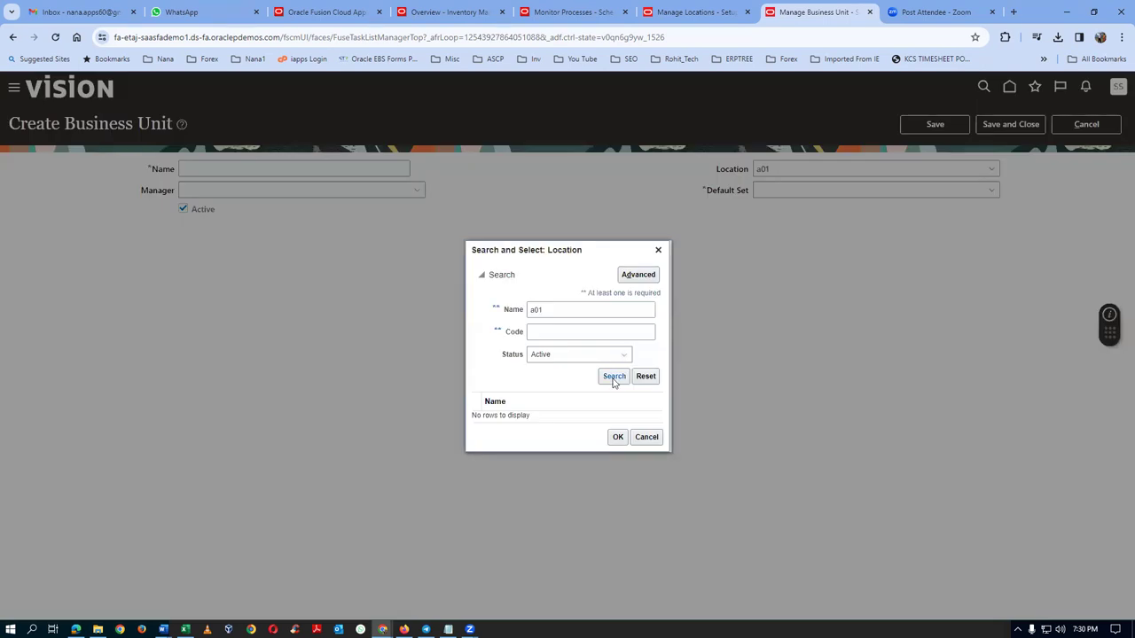
{"action": "left_click", "coordinate": [613, 378]}
{"action": "left_click", "coordinate": [615, 452]}
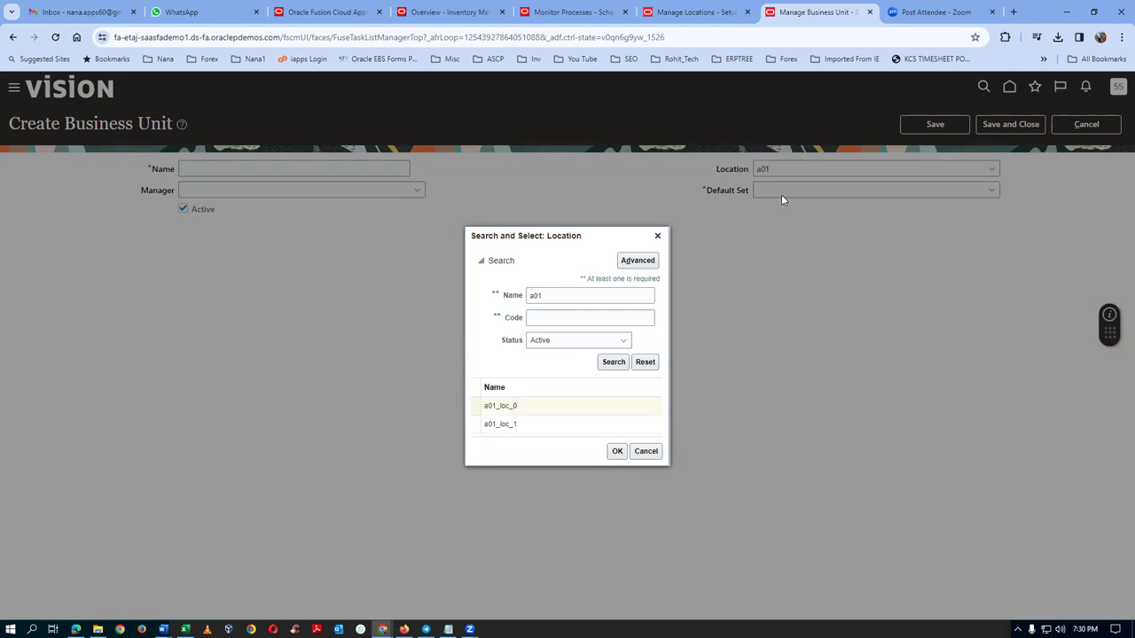
{"action": "left_click", "coordinate": [616, 452]}
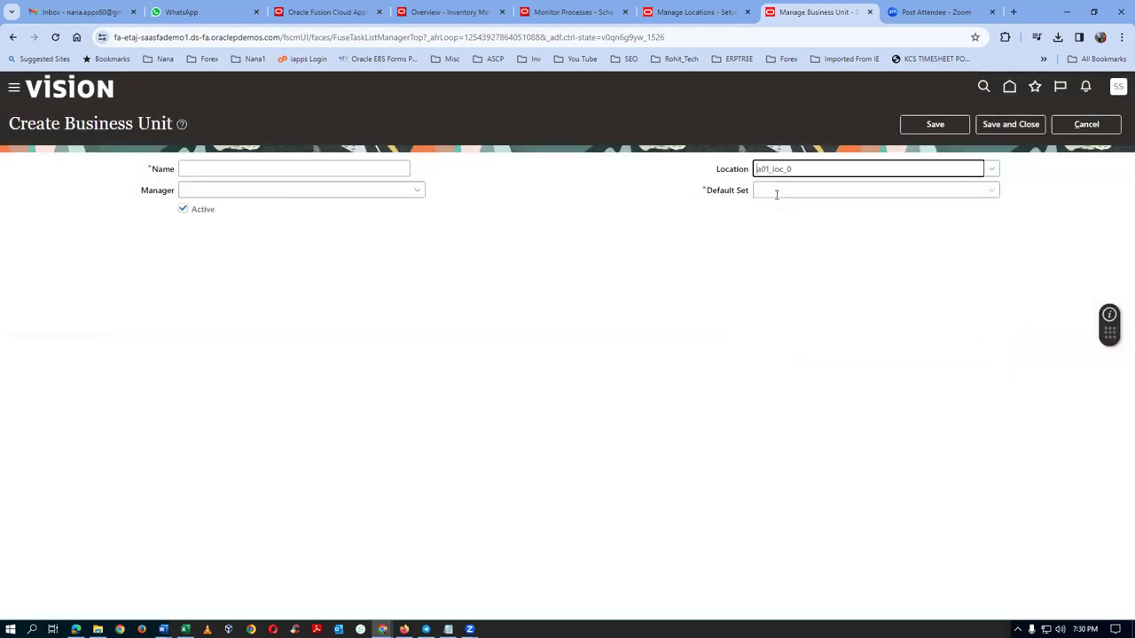
- Set the default set to COMMON, name the business unit a01_business_unit, and save and close it
{"action": "left_click", "coordinate": [776, 194]}
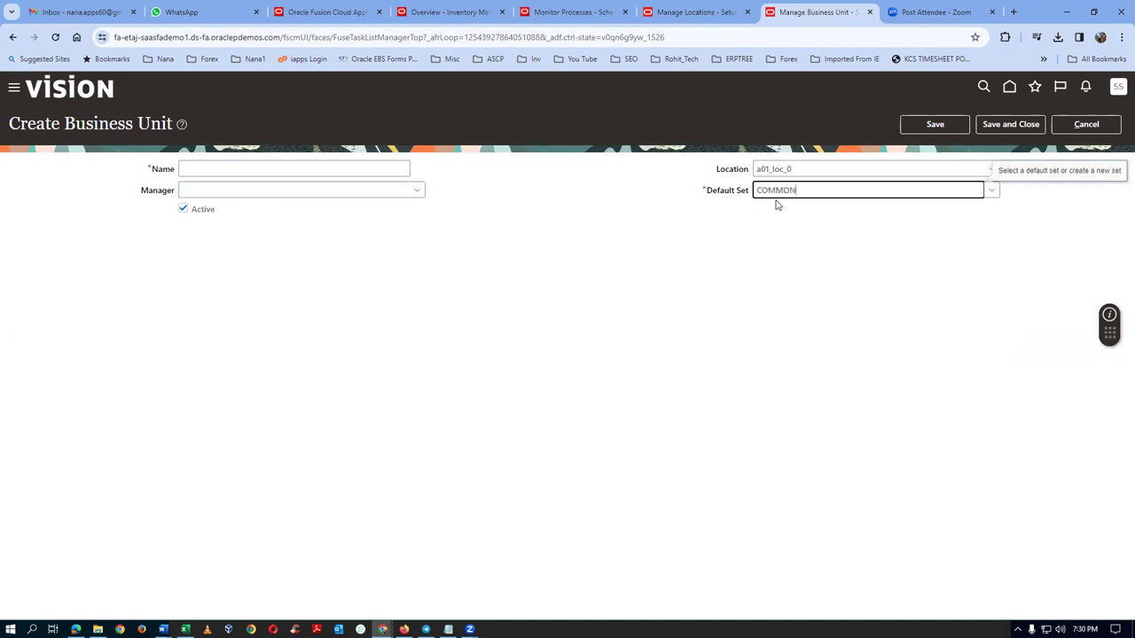
{"action": "left_click", "coordinate": [776, 205]}
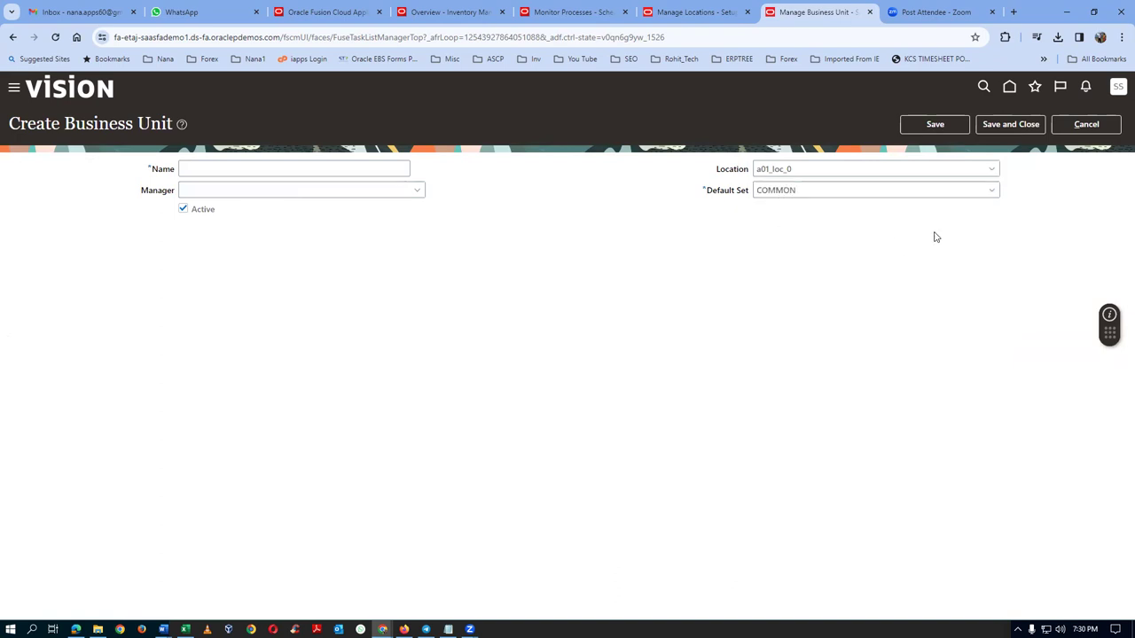
{"action": "left_click", "coordinate": [232, 168]}
{"action": "type", "text": "a01_business_unit"}
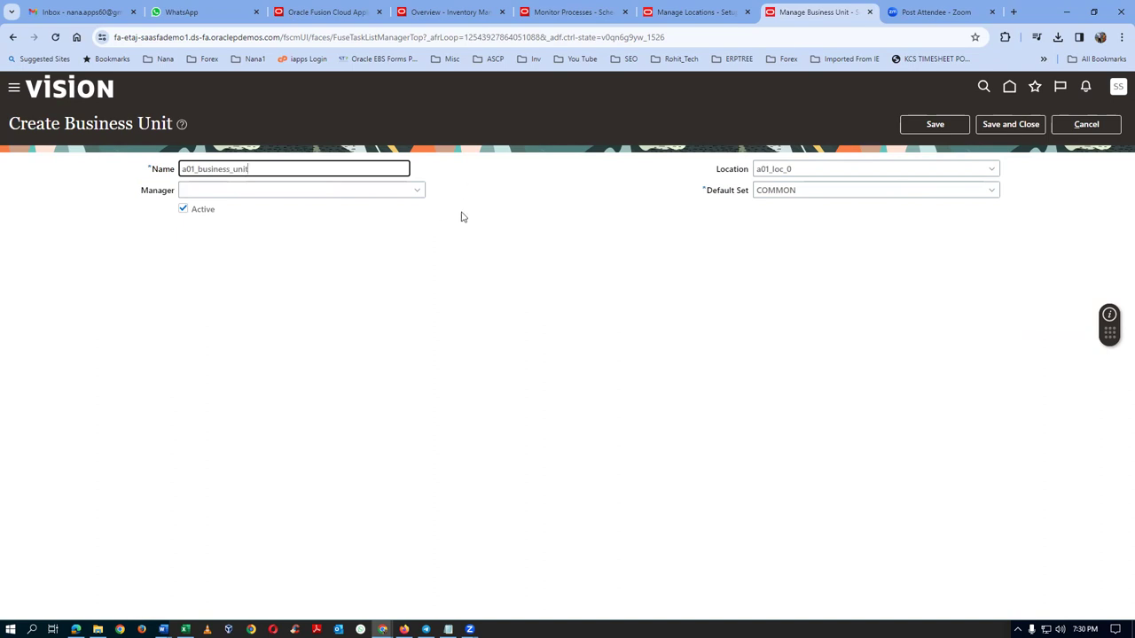
{"action": "left_click", "coordinate": [1017, 126]}
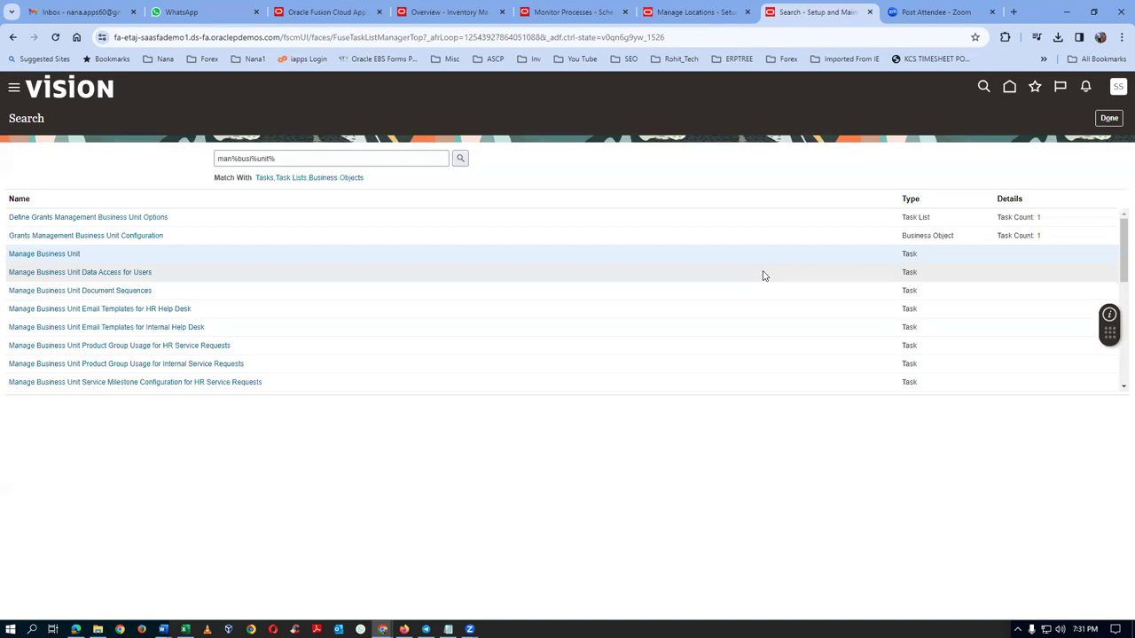
- Leave the task search and switch the setup offering to Financials
{"action": "left_click", "coordinate": [1109, 118]}
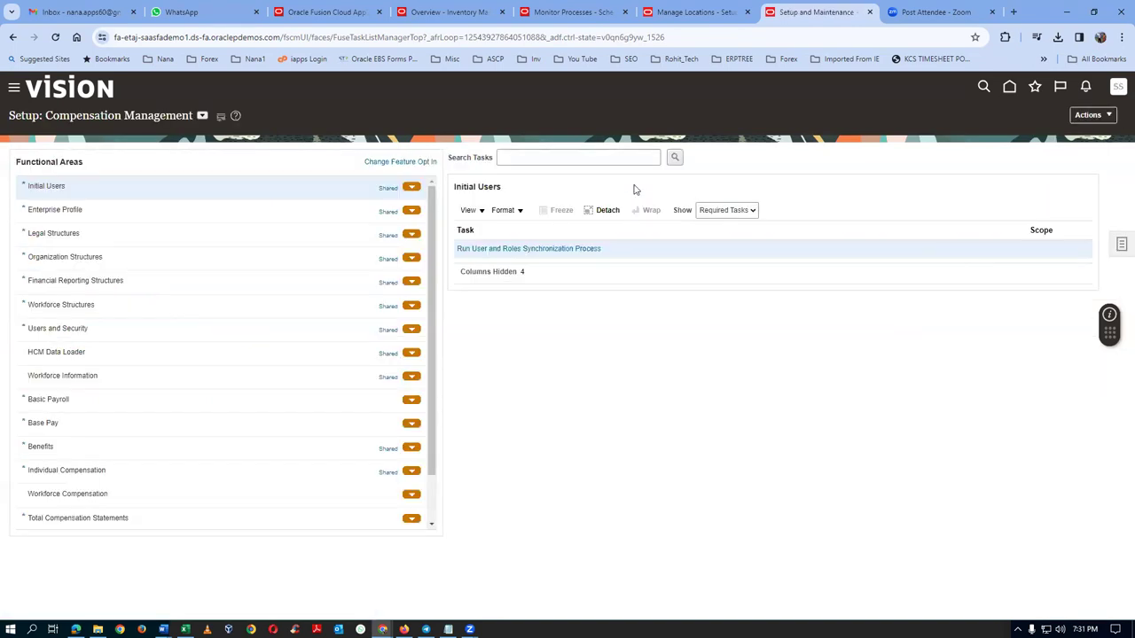
{"action": "left_click", "coordinate": [201, 116]}
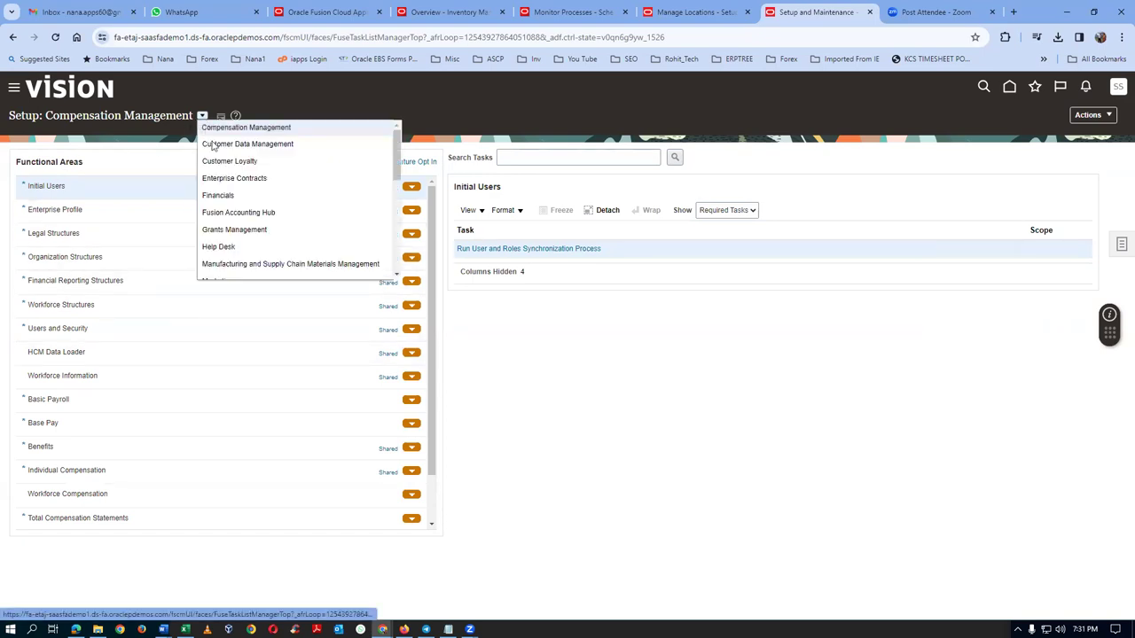
{"action": "left_click", "coordinate": [230, 211]}
- Search the Financials tasks for assign%busi%busi% and open the scope selection for Assign Business Unit Business Function
{"action": "left_click", "coordinate": [544, 157]}
{"action": "type", "text": "assign%busi"}
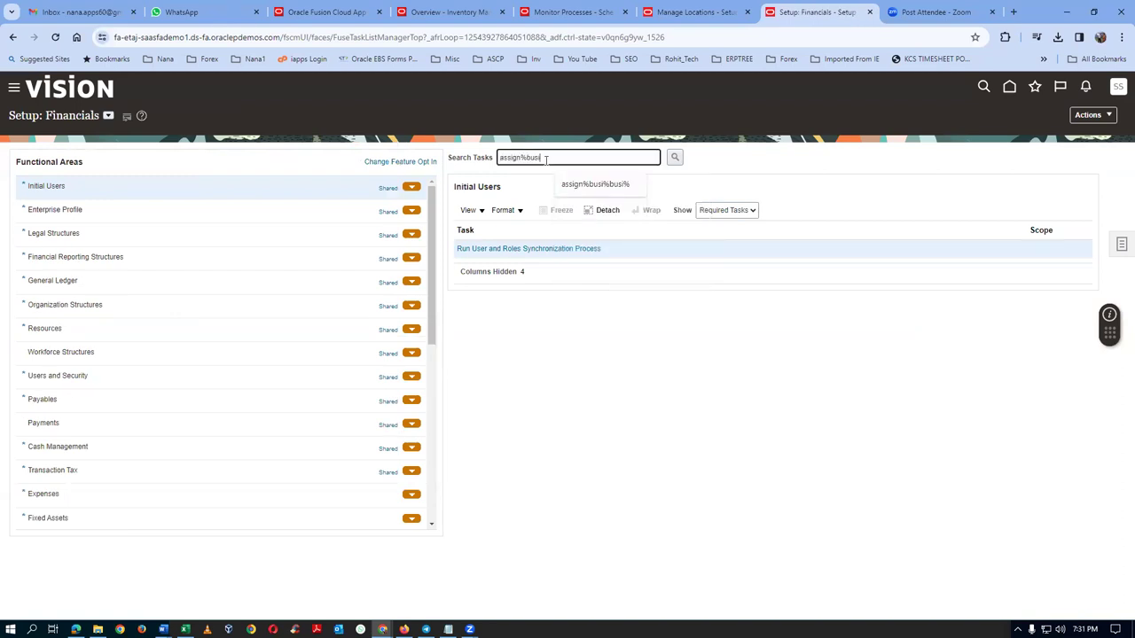
{"action": "type", "text": "%busi%"}
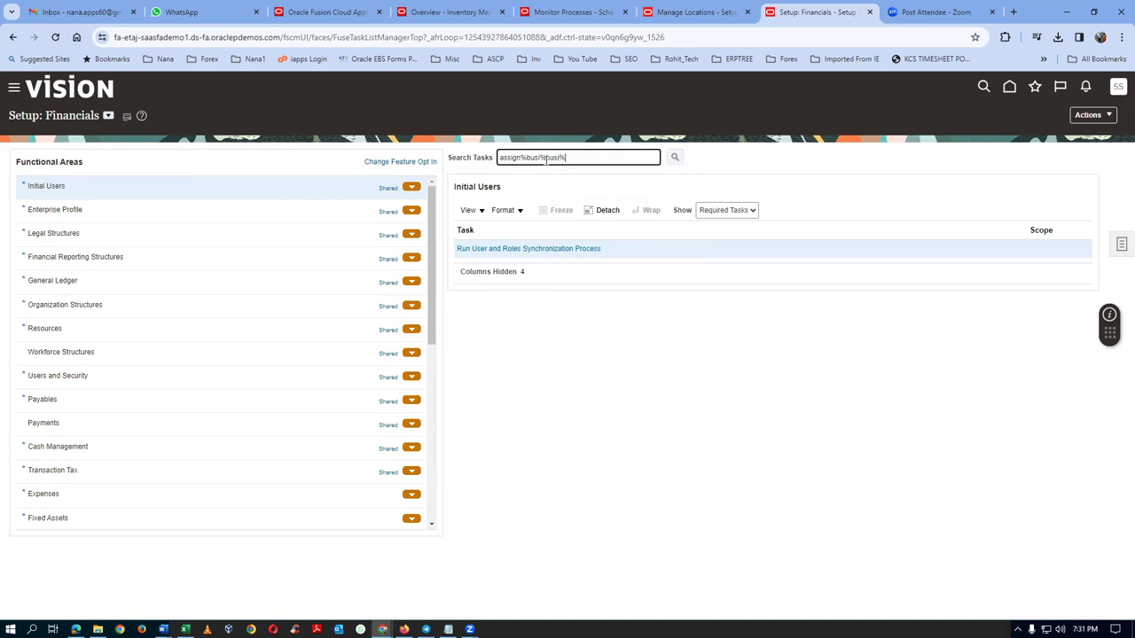
{"action": "key", "text": "Return"}
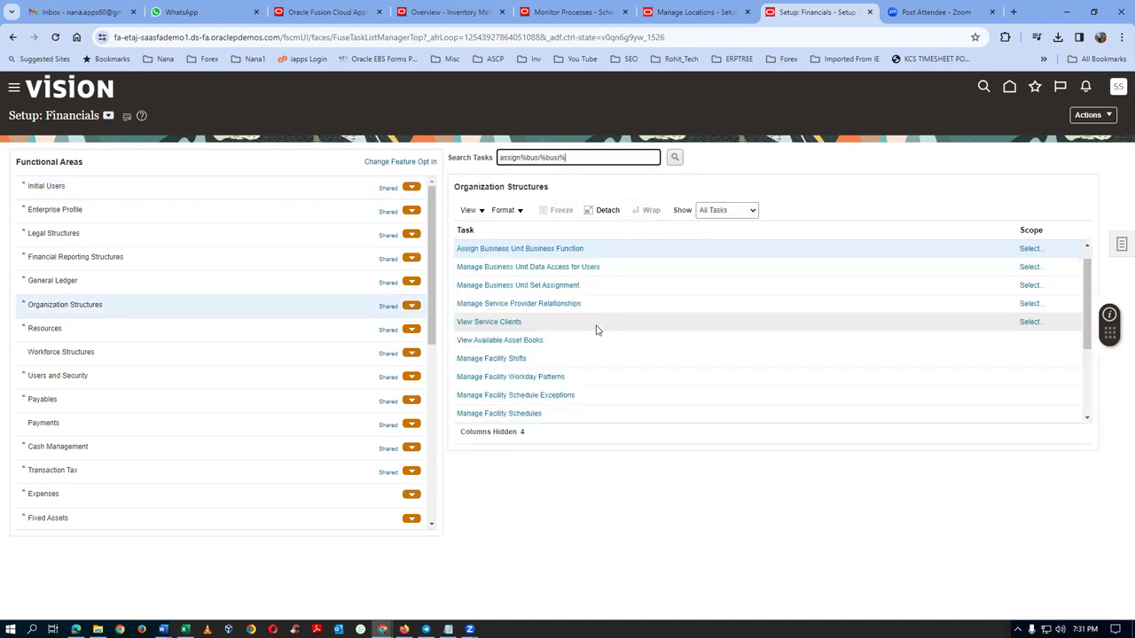
{"action": "left_click", "coordinate": [1026, 248]}
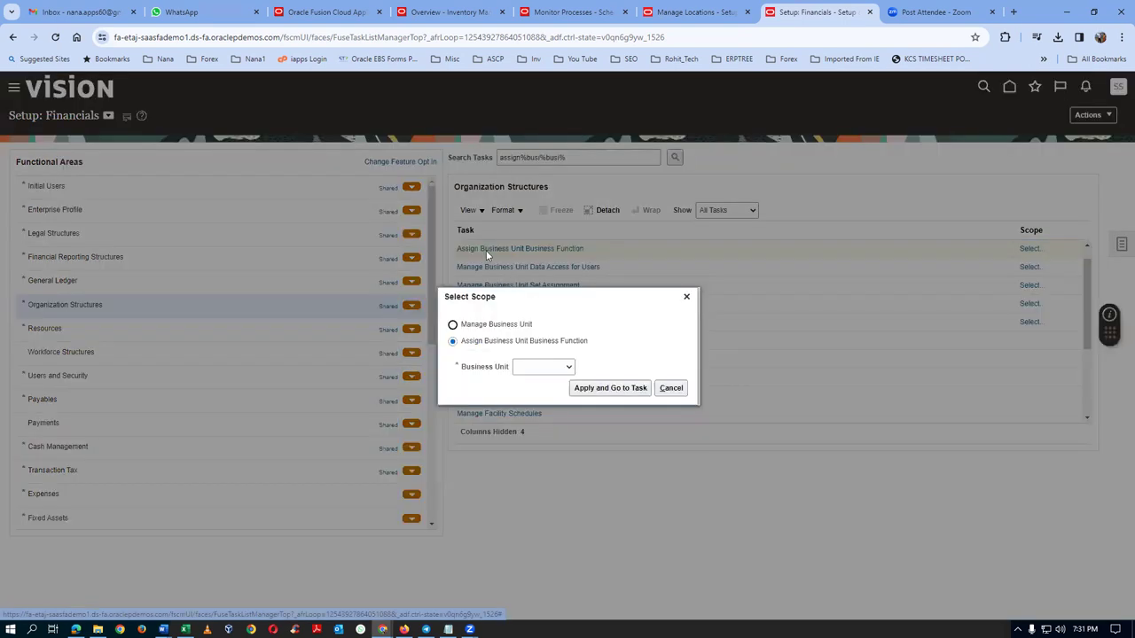
- Search the business units for a01 and add a01_business_unit as the scope for assigning business functions
{"action": "left_click", "coordinate": [539, 367]}
{"action": "left_click", "coordinate": [537, 398]}
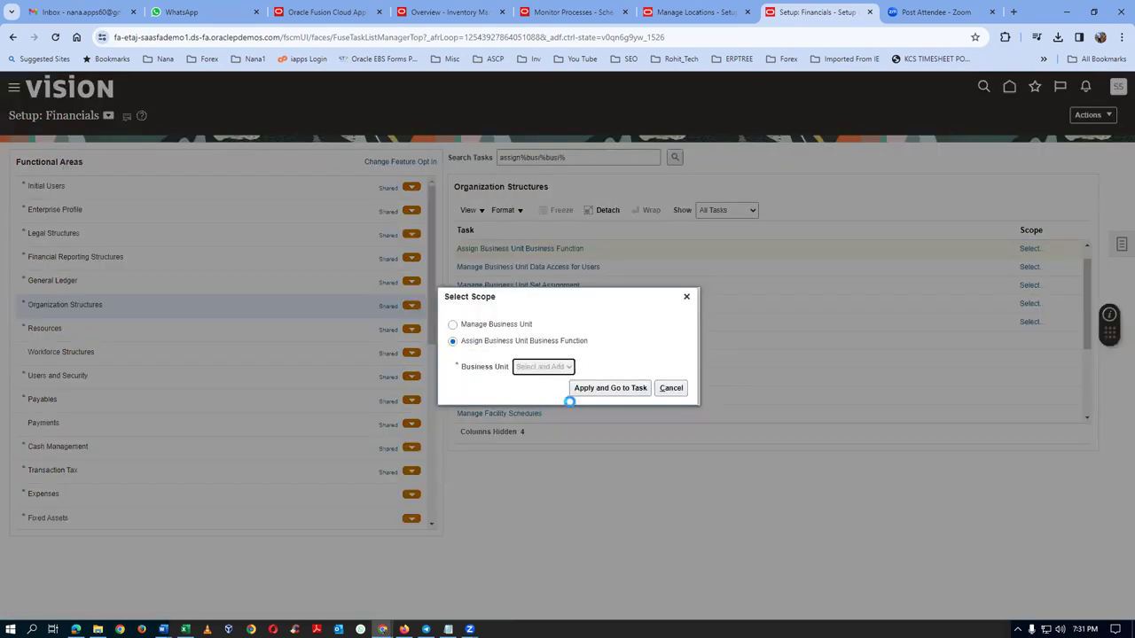
{"action": "left_click", "coordinate": [599, 390]}
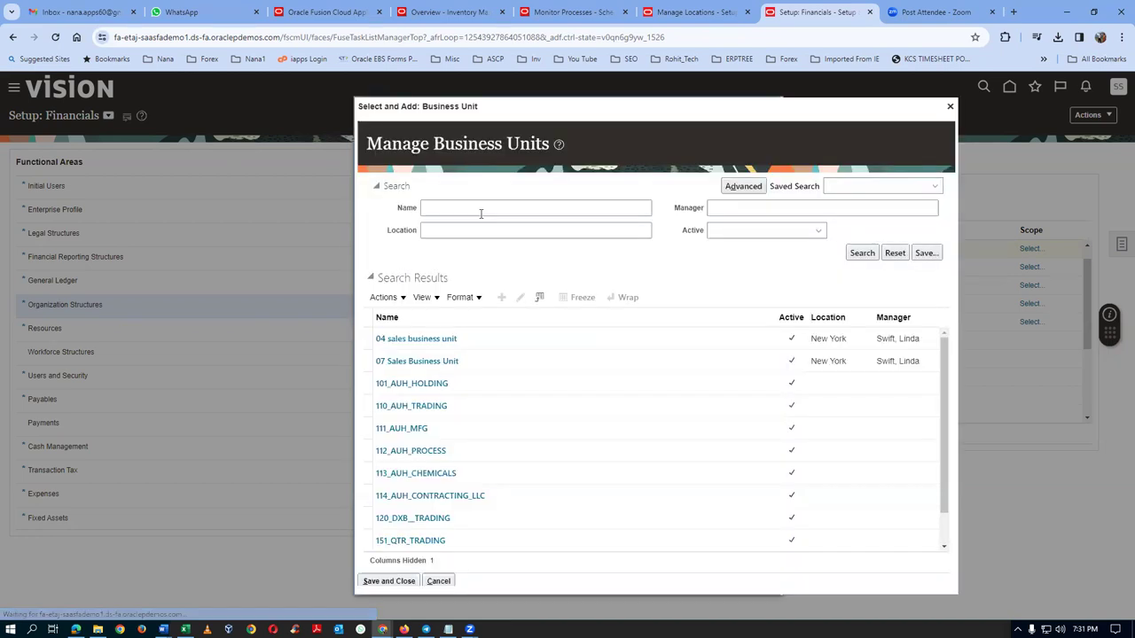
{"action": "left_click", "coordinate": [481, 209]}
{"action": "type", "text": "a"}
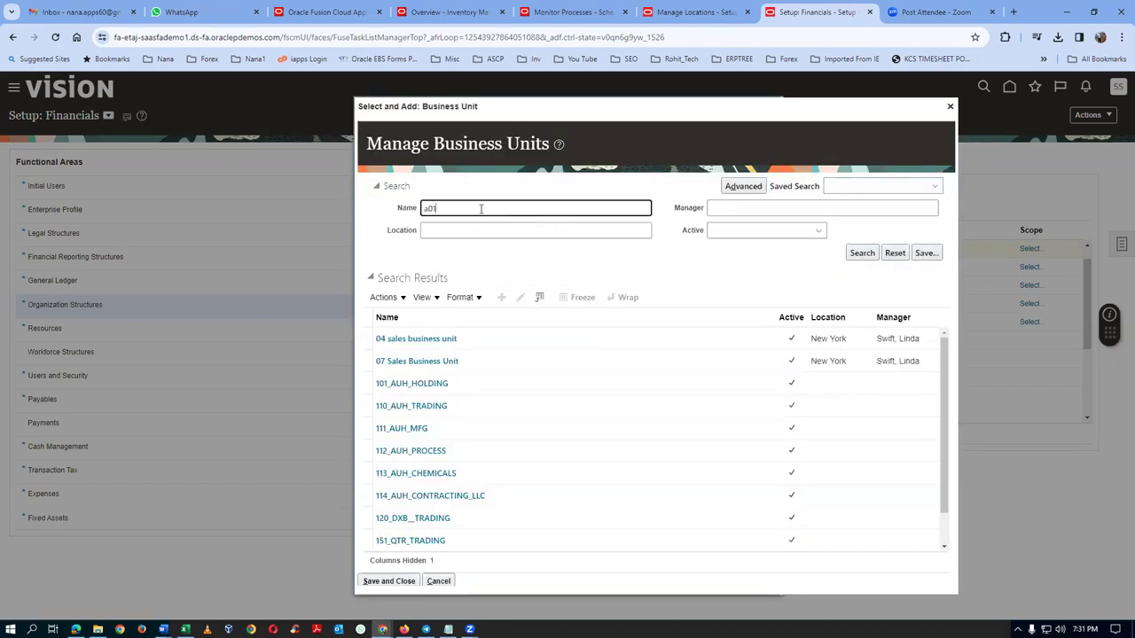
{"action": "type", "text": "01"}
{"action": "key", "text": "Return"}
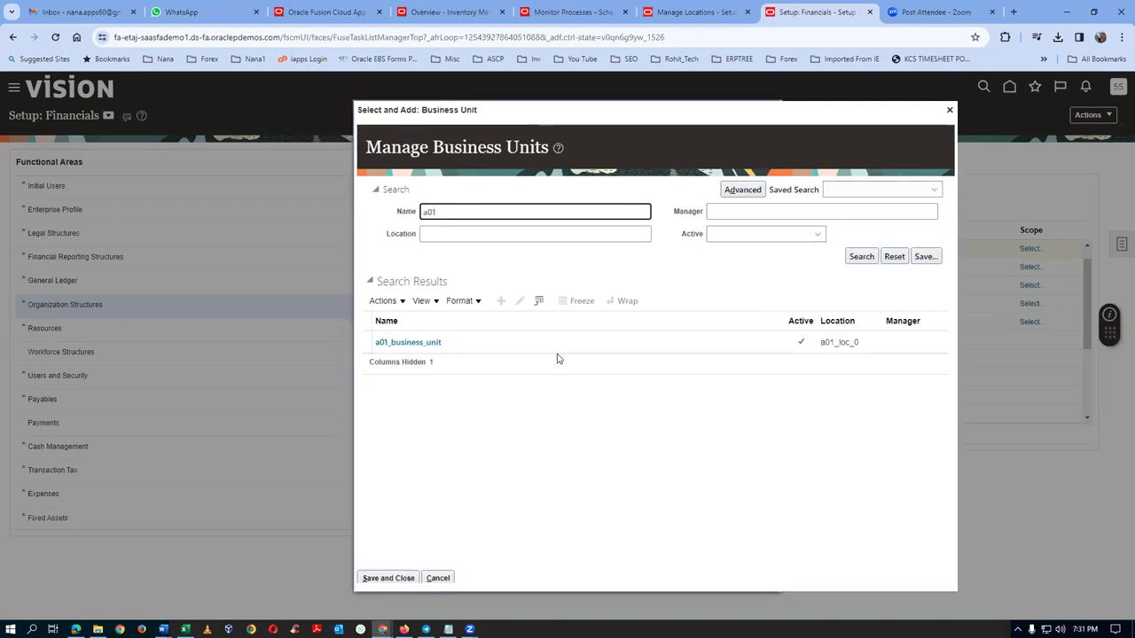
{"action": "left_click", "coordinate": [369, 346]}
{"action": "left_click", "coordinate": [397, 578]}
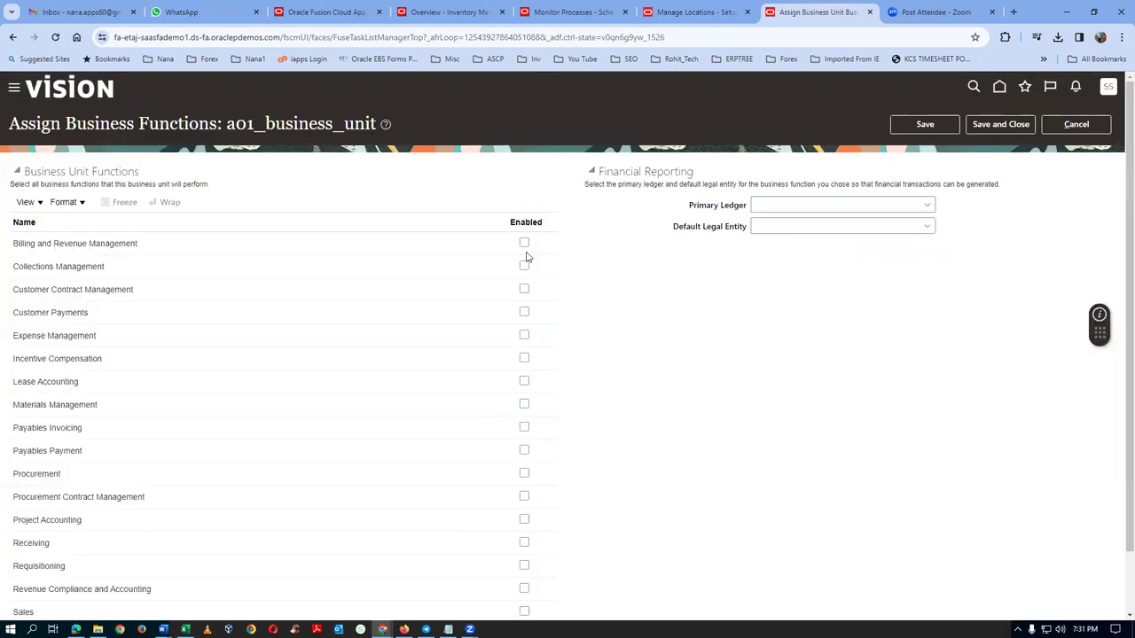
- Enable all business functions for a01_business_unit, from Billing and Revenue Management through Service Request Management
{"action": "left_click", "coordinate": [524, 245]}
{"action": "left_click", "coordinate": [524, 266]}
{"action": "left_click", "coordinate": [524, 289]}
{"action": "left_click", "coordinate": [524, 312]}
{"action": "left_click", "coordinate": [524, 335]}
{"action": "left_click", "coordinate": [524, 358]}
{"action": "left_click", "coordinate": [524, 381]}
{"action": "left_click", "coordinate": [524, 404]}
{"action": "left_click", "coordinate": [524, 427]}
{"action": "left_click", "coordinate": [524, 450]}
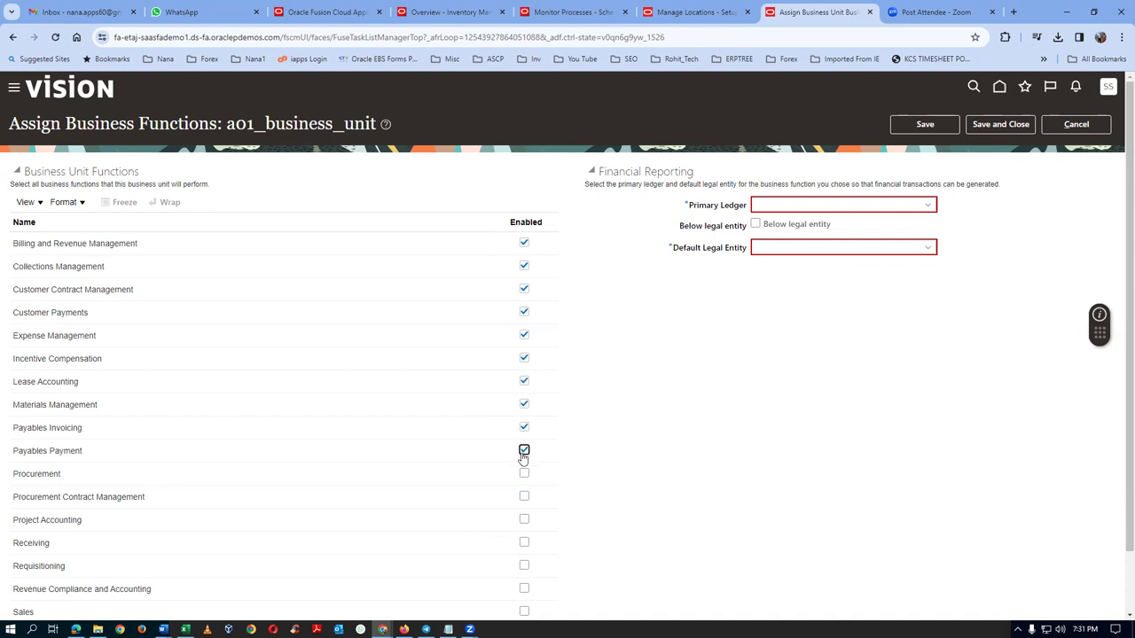
{"action": "left_click", "coordinate": [524, 473]}
{"action": "left_click", "coordinate": [524, 496]}
{"action": "left_click", "coordinate": [524, 520]}
{"action": "left_click", "coordinate": [524, 542]}
{"action": "left_click", "coordinate": [524, 565]}
{"action": "left_click", "coordinate": [525, 587]}
{"action": "scroll", "coordinate": [572, 539], "scroll_direction": "down", "scroll_amount": 1}
{"action": "left_click", "coordinate": [524, 542]}
{"action": "left_click", "coordinate": [525, 565]}
- Copy the ledger name from the Vision enterprise structure PDF and enter US as the business unit's primary ledger
{"action": "left_click", "coordinate": [764, 137]}
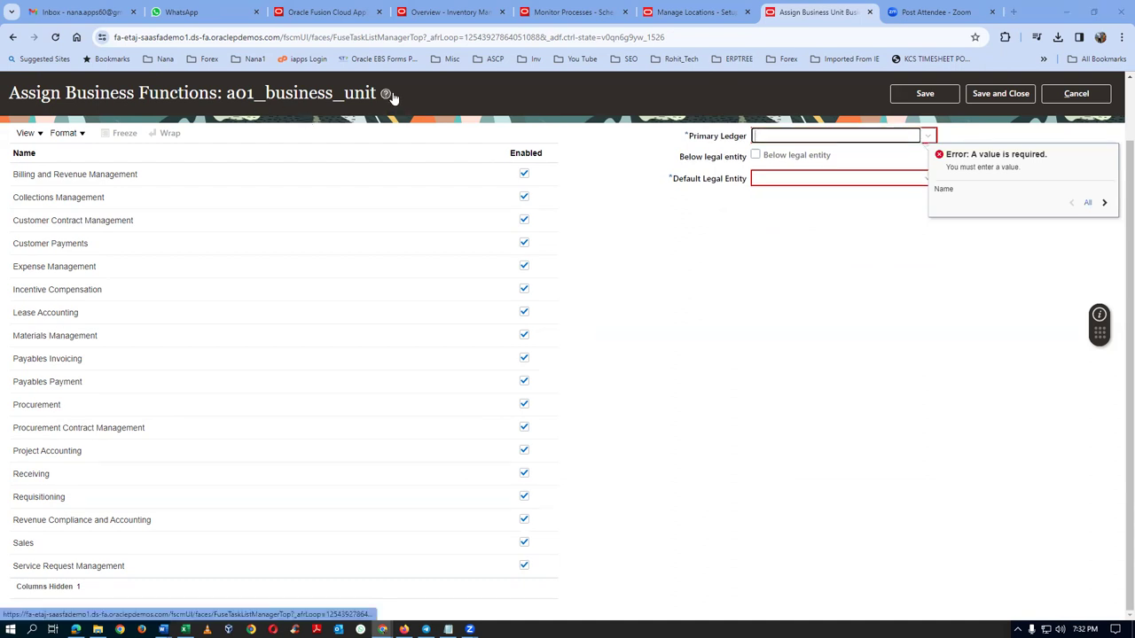
{"action": "key", "text": "alt+Tab"}
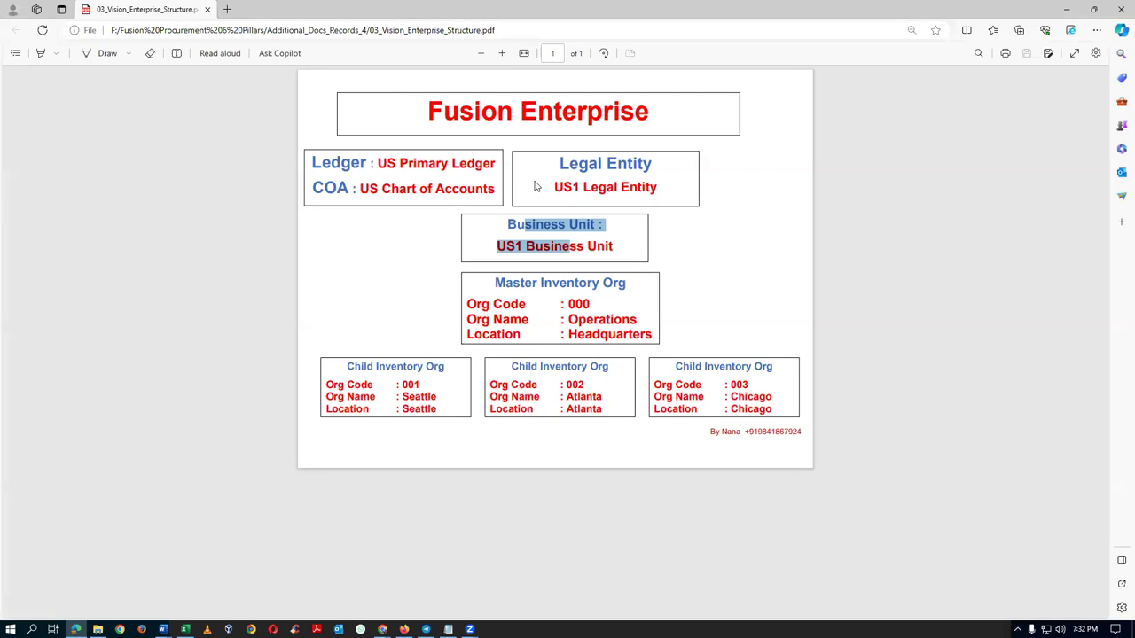
{"action": "left_click", "coordinate": [376, 293]}
{"action": "left_click_drag", "start_coordinate": [385, 162], "coordinate": [498, 164]}
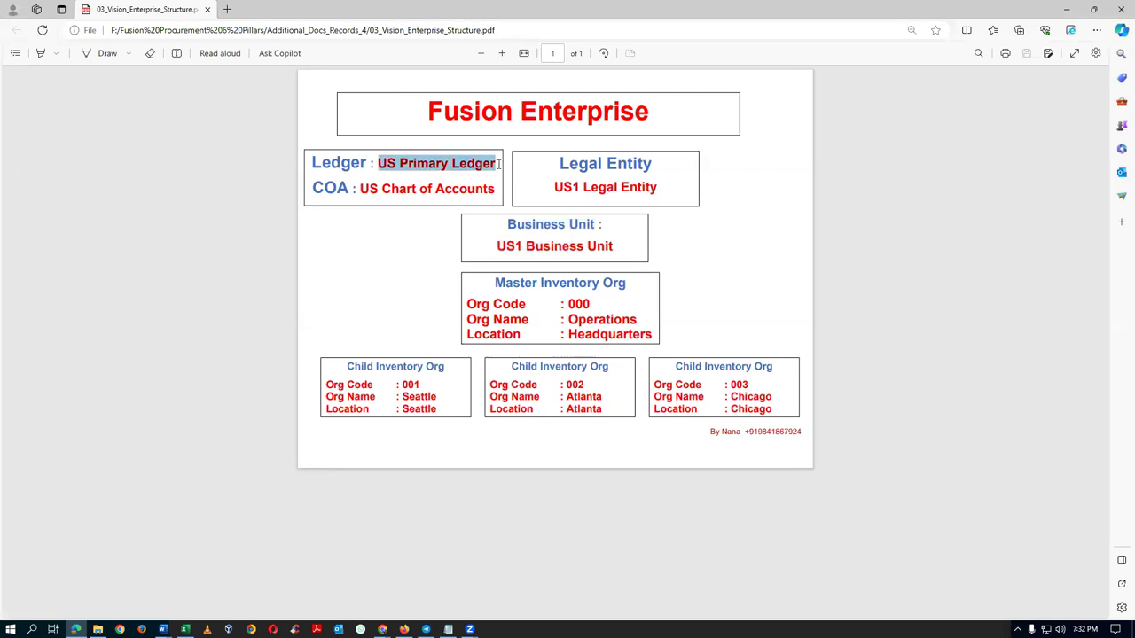
{"action": "key", "text": "ctrl+c"}
{"action": "key", "text": "alt+Tab"}
{"action": "left_click", "coordinate": [831, 135]}
{"action": "type", "text": "US"}
{"action": "key", "text": "Tab"}
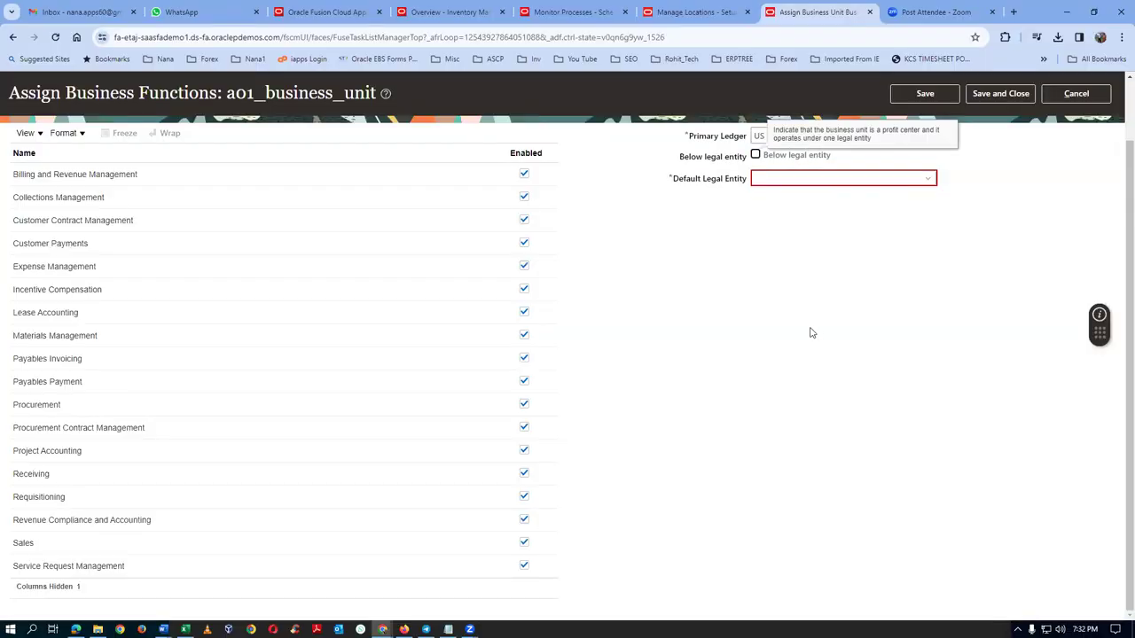
- Search the primary ledgers for US and choose US Primary Ledger with US1 Legal Entity, checking the legal entity against the PDF
{"action": "left_click", "coordinate": [930, 140]}
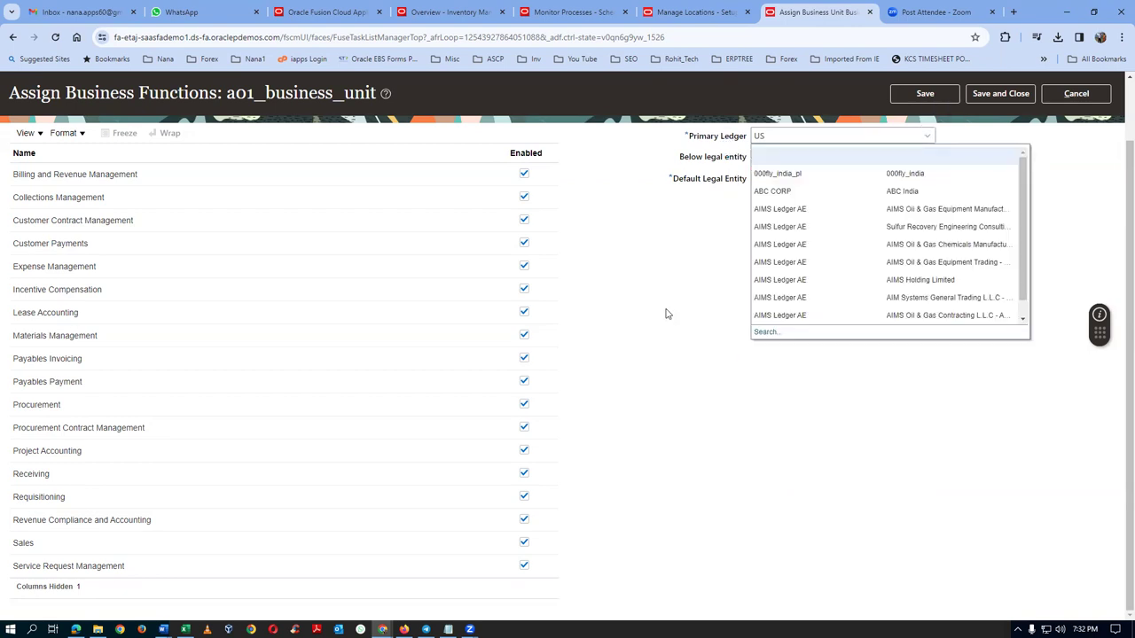
{"action": "left_click", "coordinate": [765, 333]}
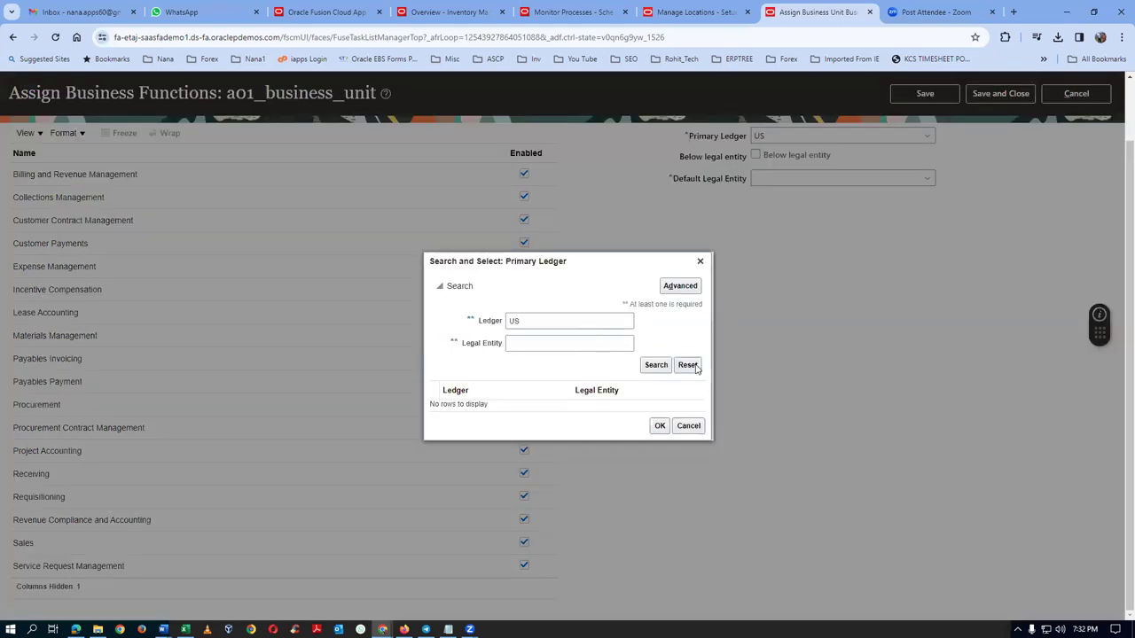
{"action": "left_click", "coordinate": [656, 364]}
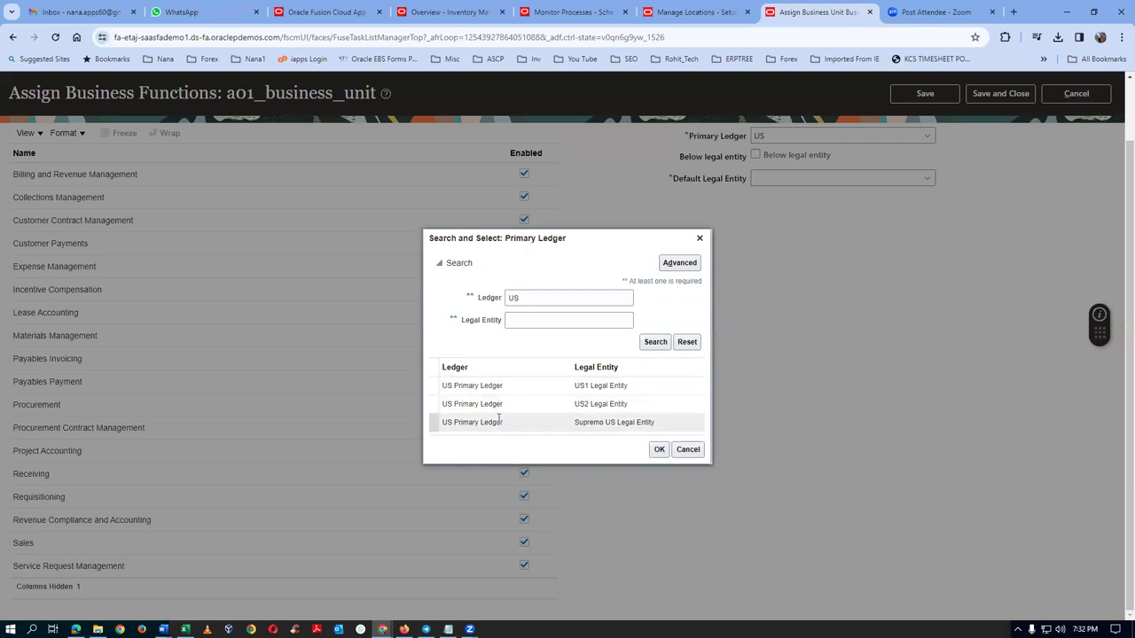
{"action": "left_click", "coordinate": [516, 390]}
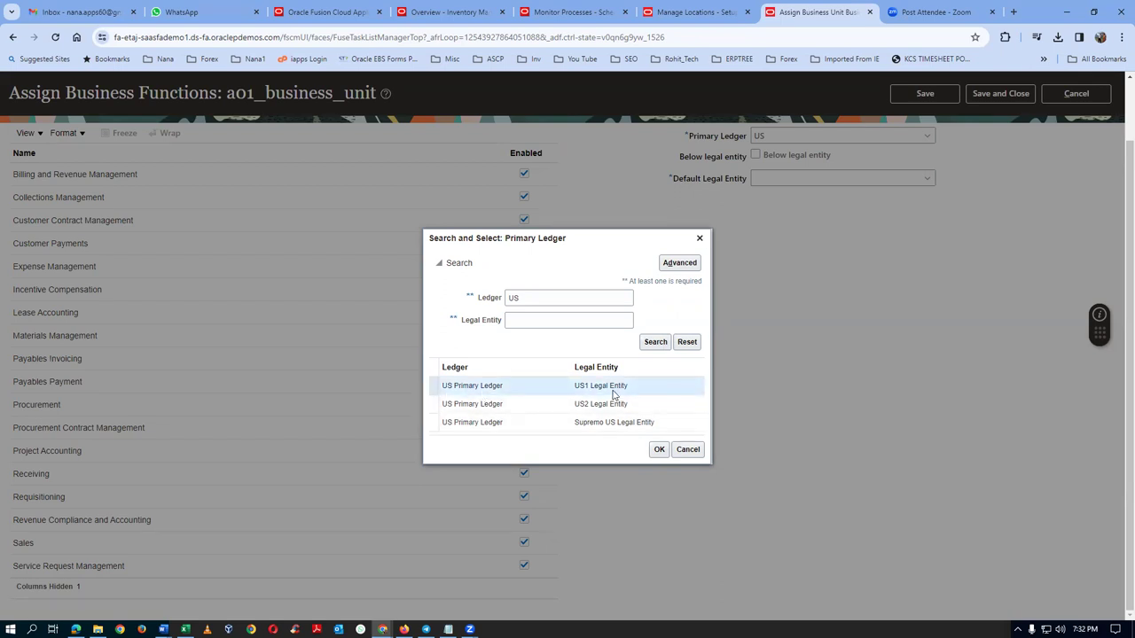
{"action": "key", "text": "alt+Tab"}
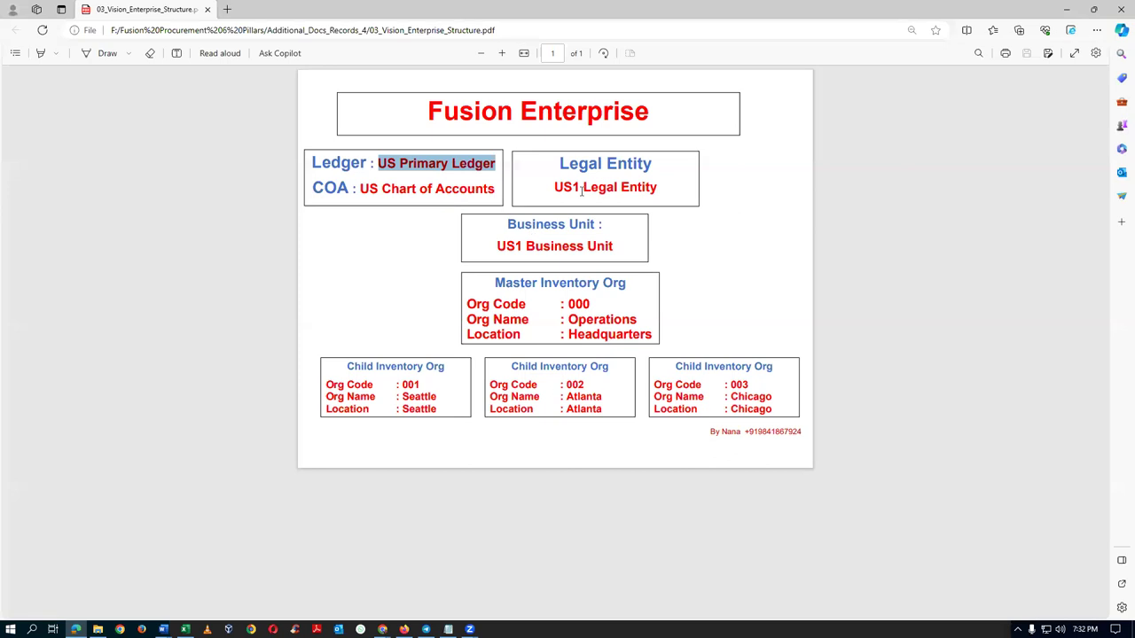
{"action": "double_click", "coordinate": [581, 190]}
{"action": "key", "text": "alt+Tab"}
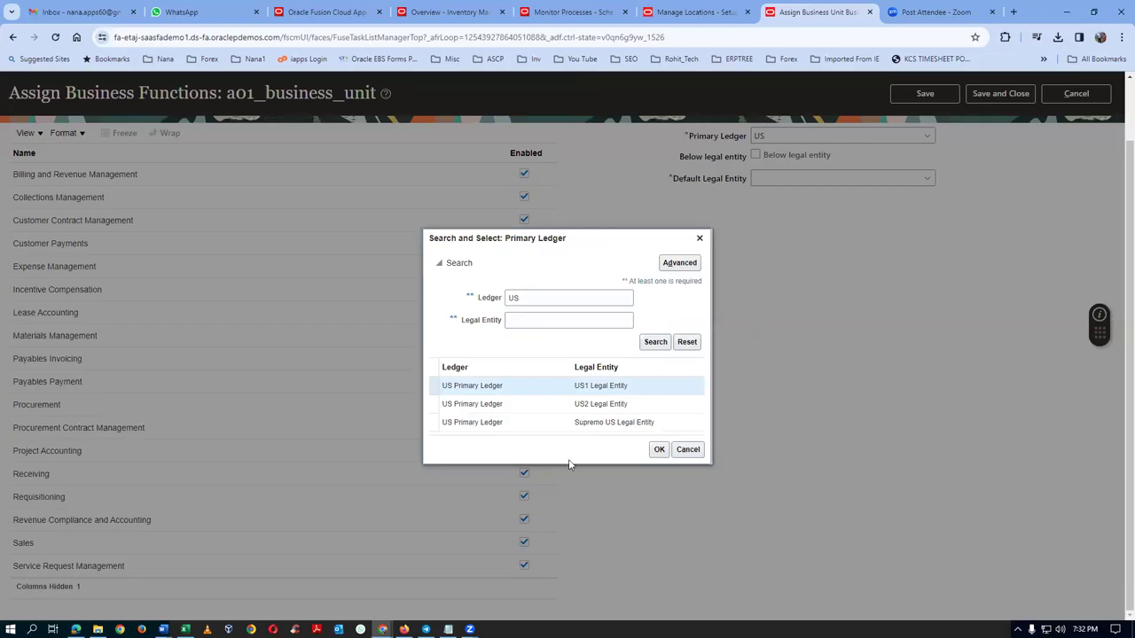
{"action": "left_click", "coordinate": [659, 450]}
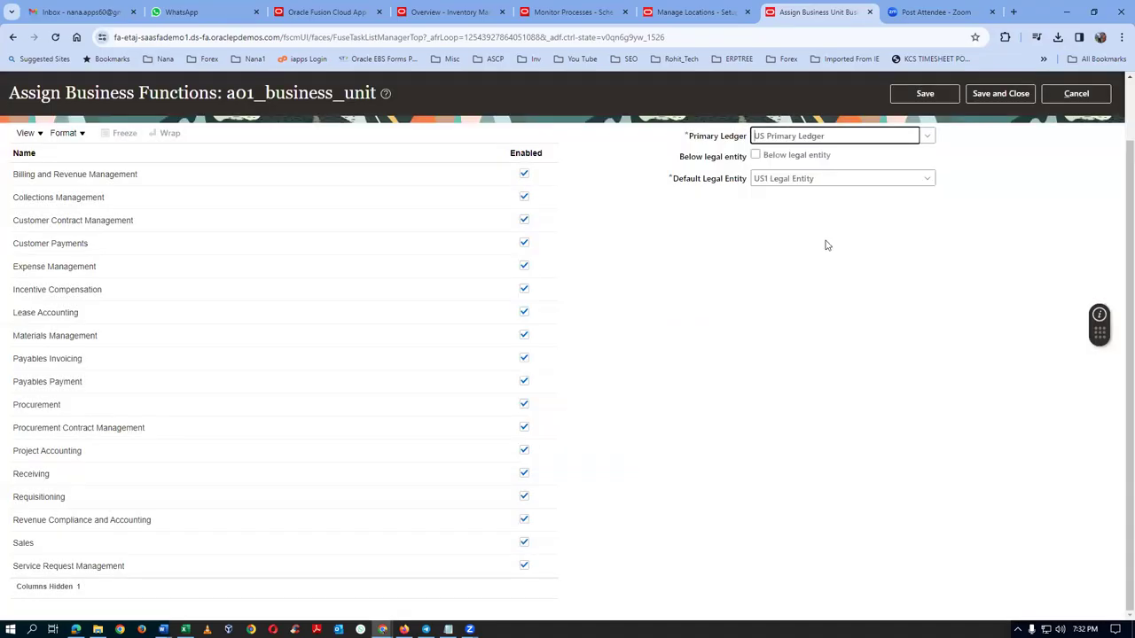
- Mark the business unit as below legal entity, and save and close the business function assignment
{"action": "left_click", "coordinate": [755, 155]}
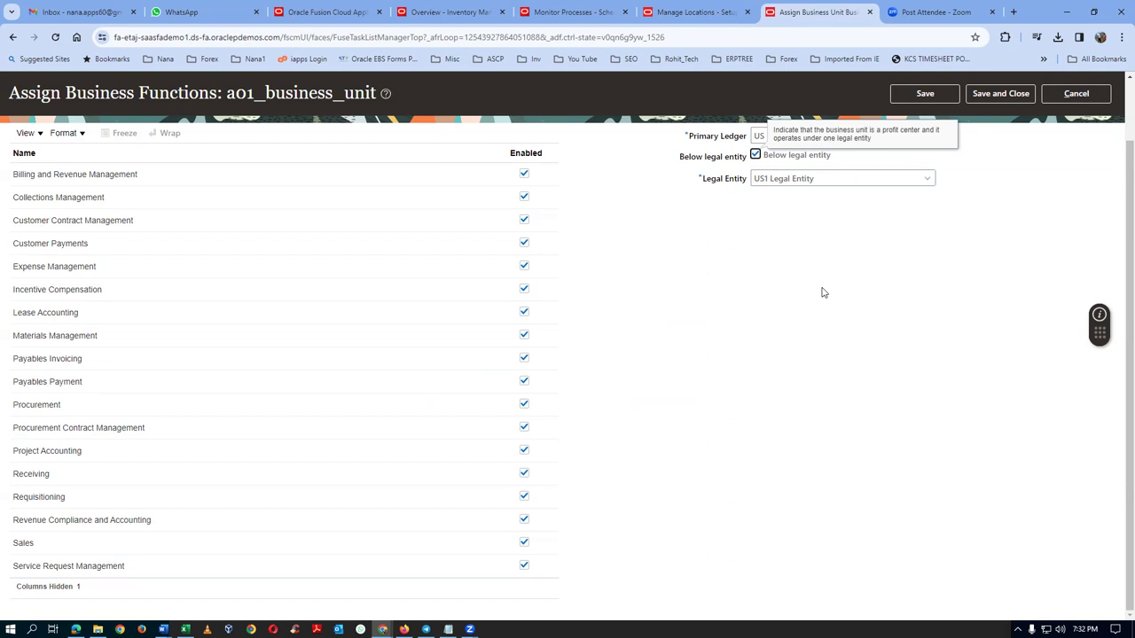
{"action": "left_click", "coordinate": [1005, 96]}
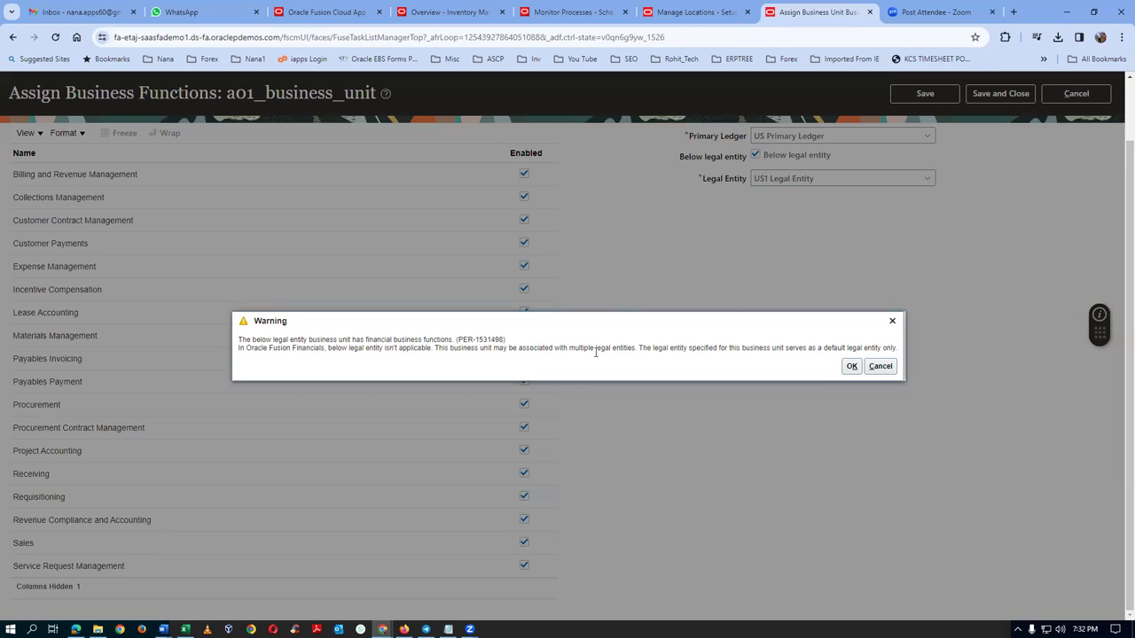
{"action": "left_click", "coordinate": [851, 366]}
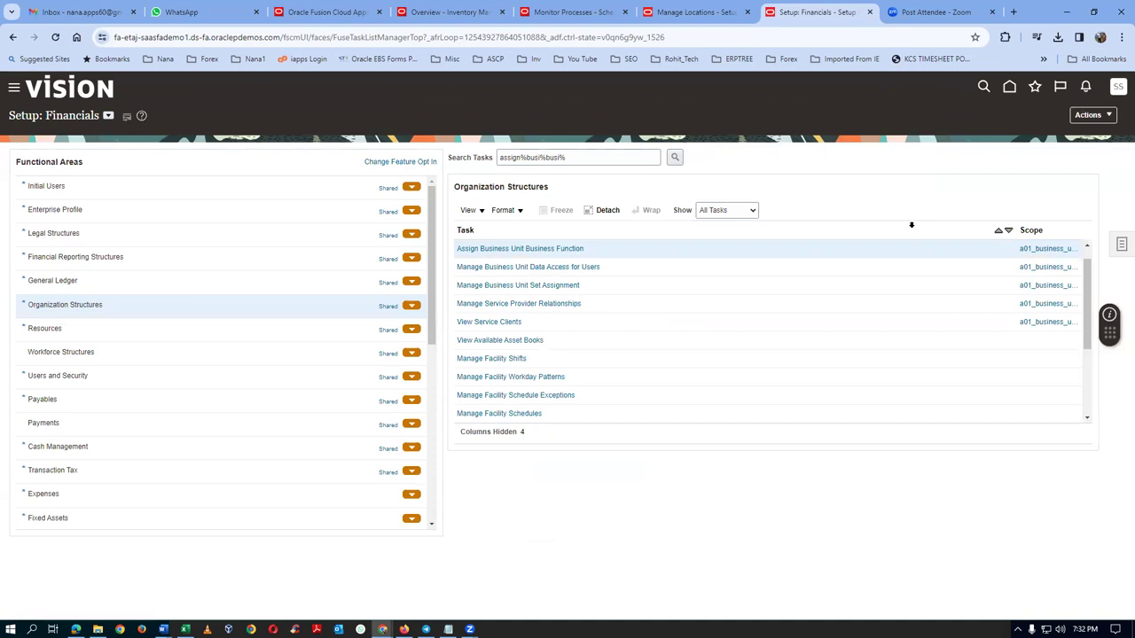
- Check the master inventory org in the enterprise structure PDF, and open Manage Inventory Organizations by searching tasks for man%inv%org%
{"action": "key", "text": "alt+Tab"}
{"action": "left_click_drag", "start_coordinate": [531, 224], "coordinate": [560, 246]}
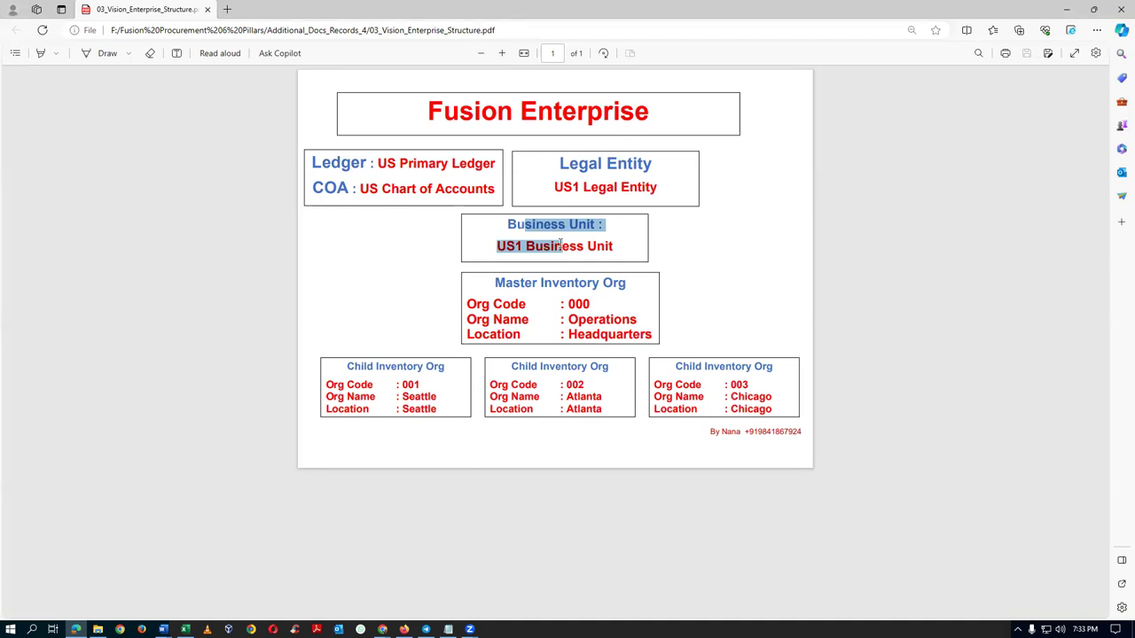
{"action": "left_click", "coordinate": [546, 286]}
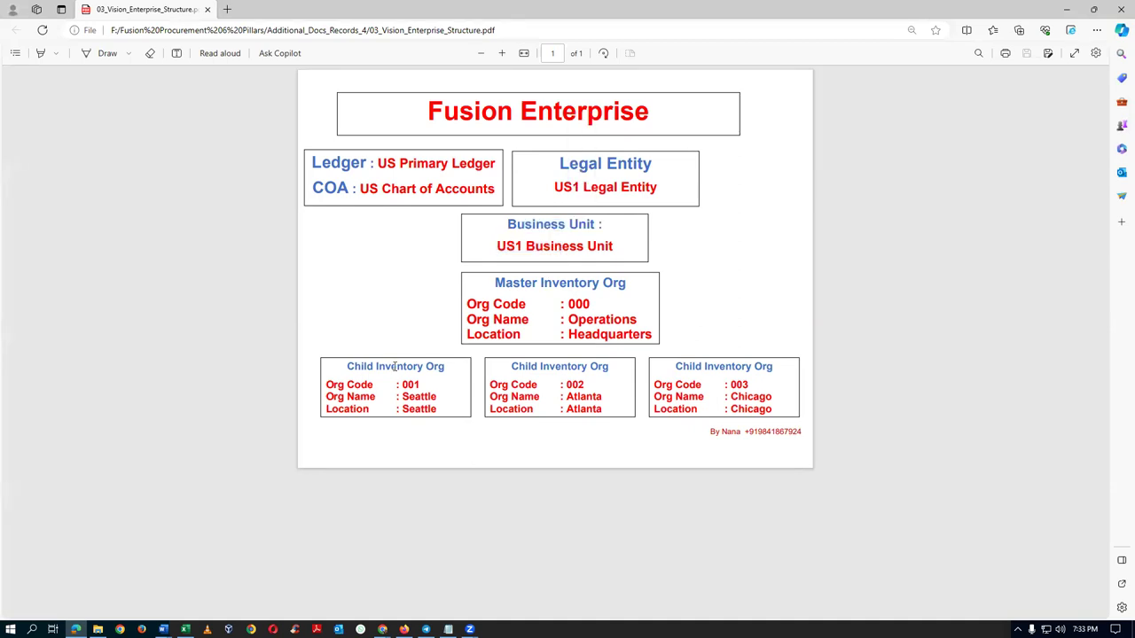
{"action": "key", "text": "alt+Tab"}
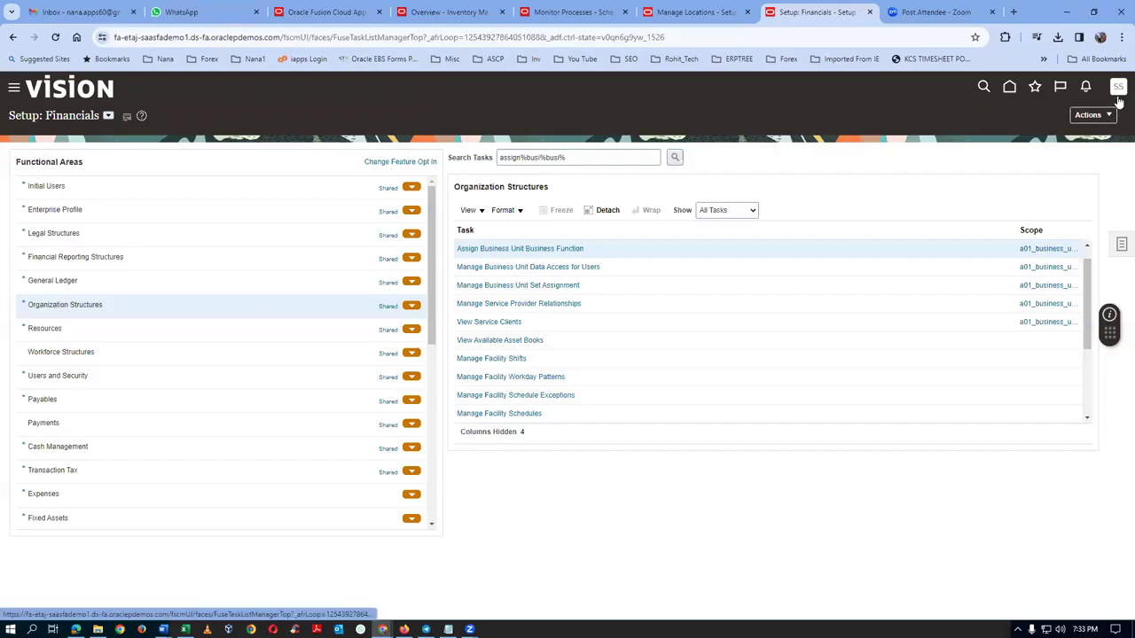
{"action": "left_click", "coordinate": [1122, 239]}
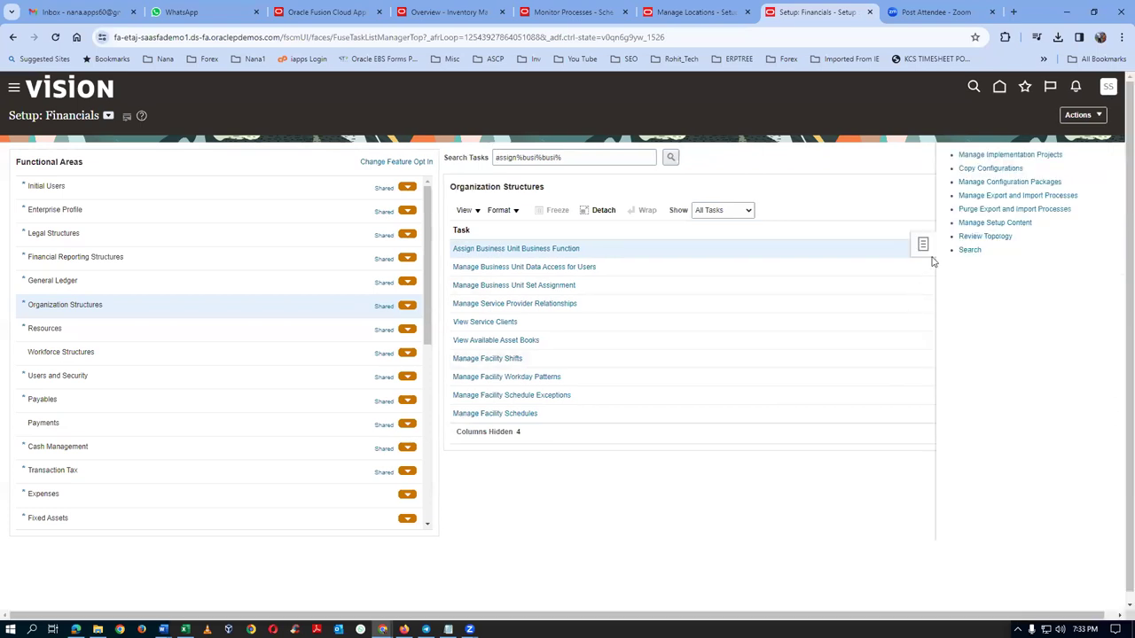
{"action": "left_click", "coordinate": [966, 250]}
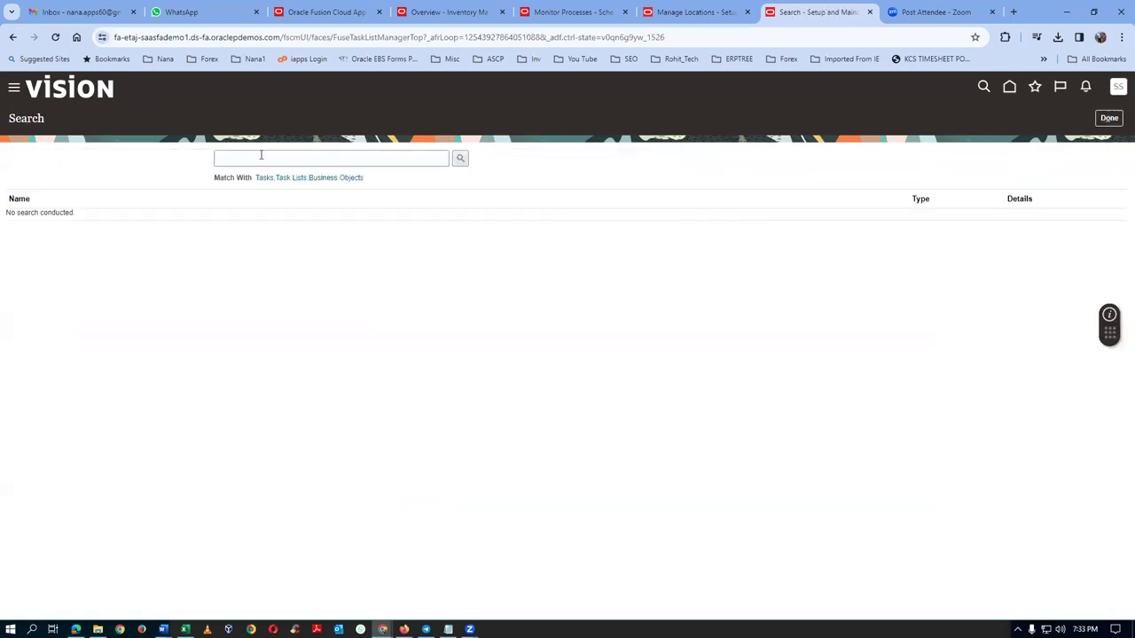
{"action": "left_click", "coordinate": [260, 155]}
{"action": "type", "text": "man%inv%org%"}
{"action": "key", "text": "Return"}
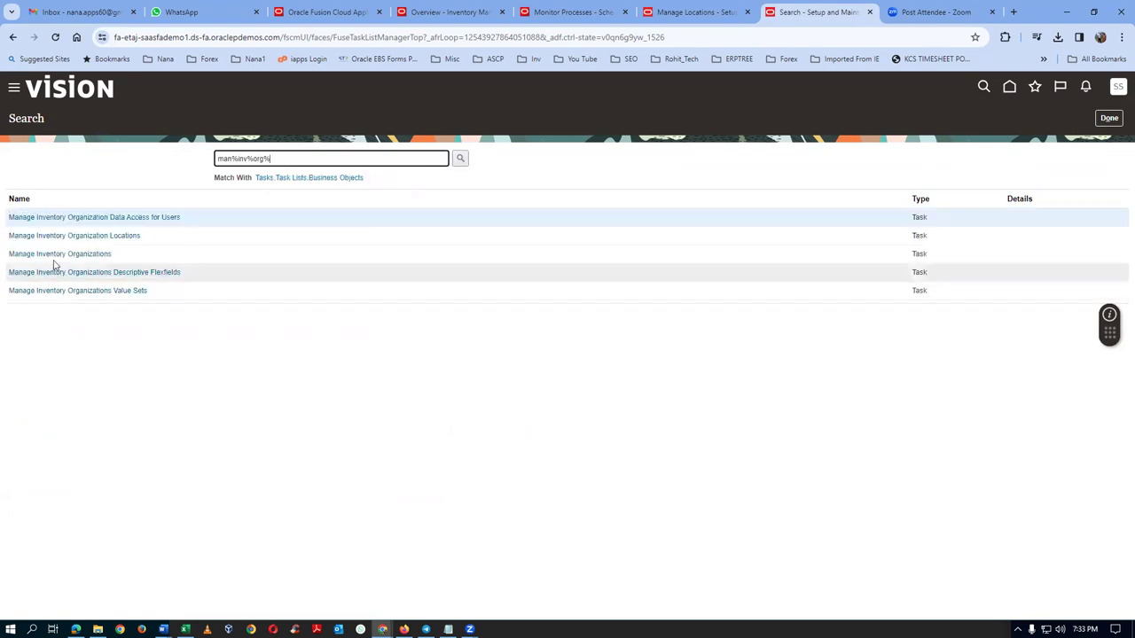
{"action": "left_click", "coordinate": [54, 254]}
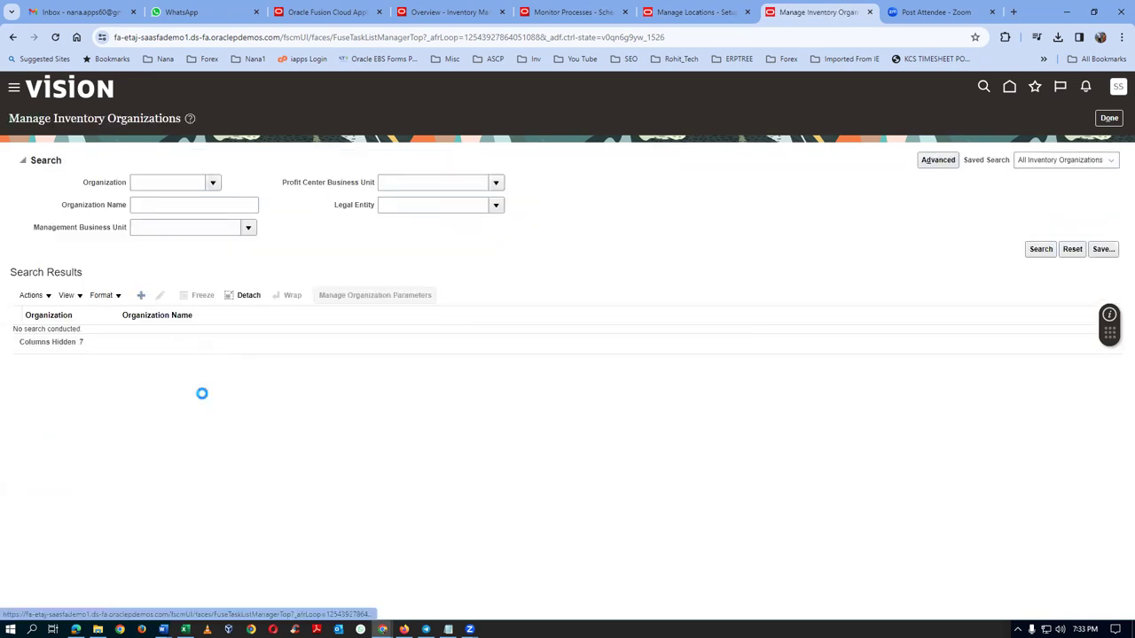
- Create a new inventory organization named a01_master-org with organization code A010
{"action": "left_click", "coordinate": [141, 295]}
{"action": "left_click", "coordinate": [154, 219]}
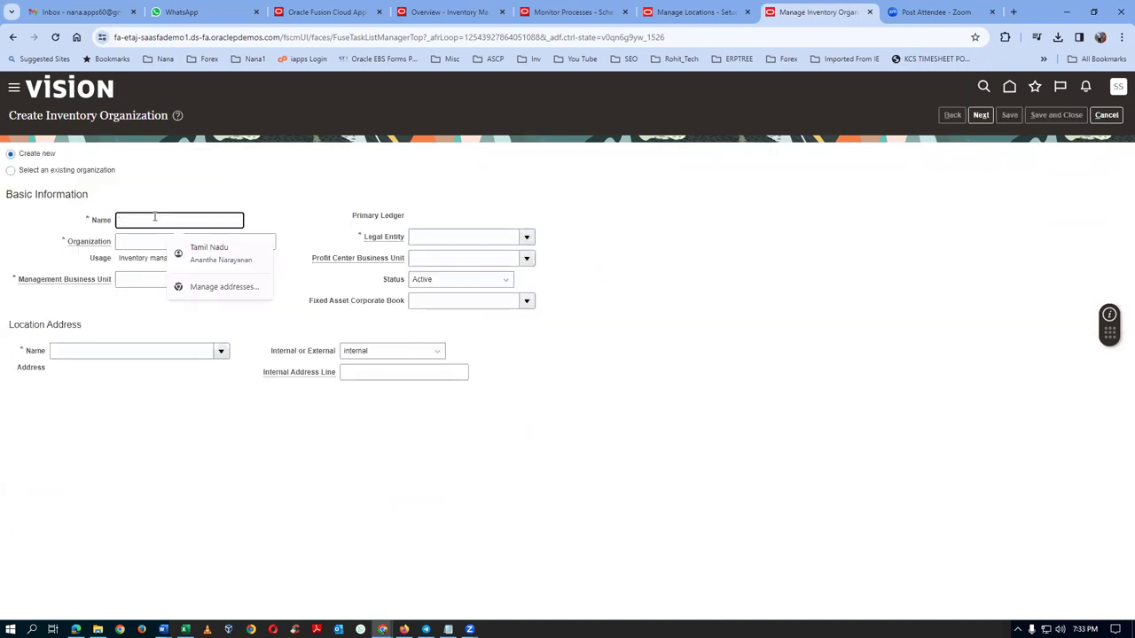
{"action": "type", "text": "a01_master-org"}
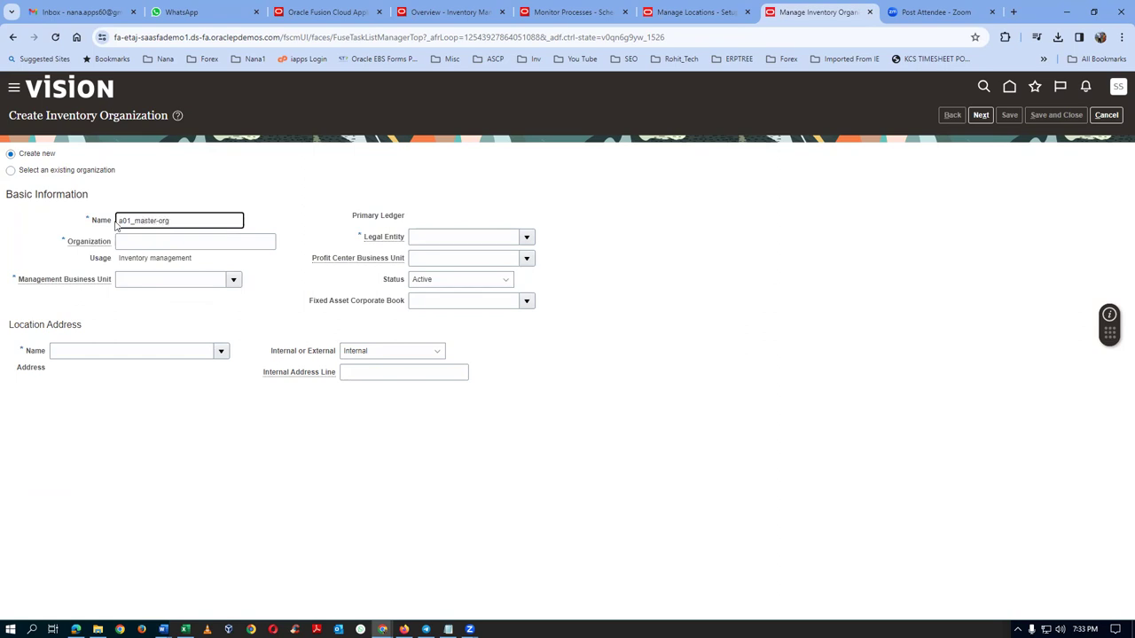
{"action": "left_click", "coordinate": [140, 241]}
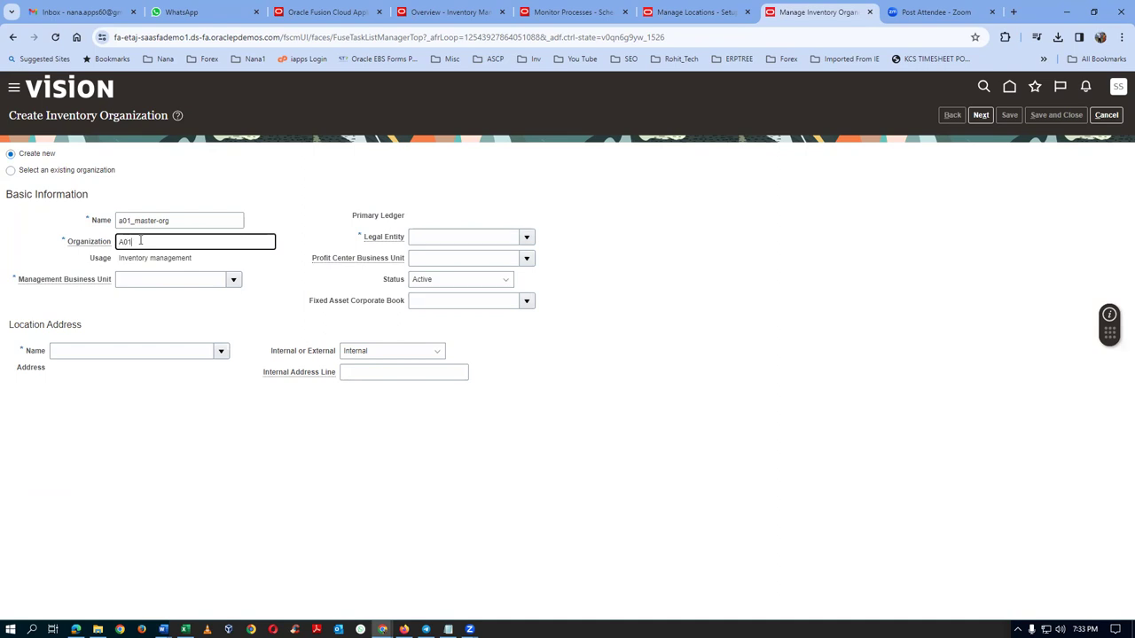
- Set the management business unit to a01_business_unit and the legal entity to US1 Legal Entity, and continue to the organization parameters
{"action": "left_click", "coordinate": [150, 281]}
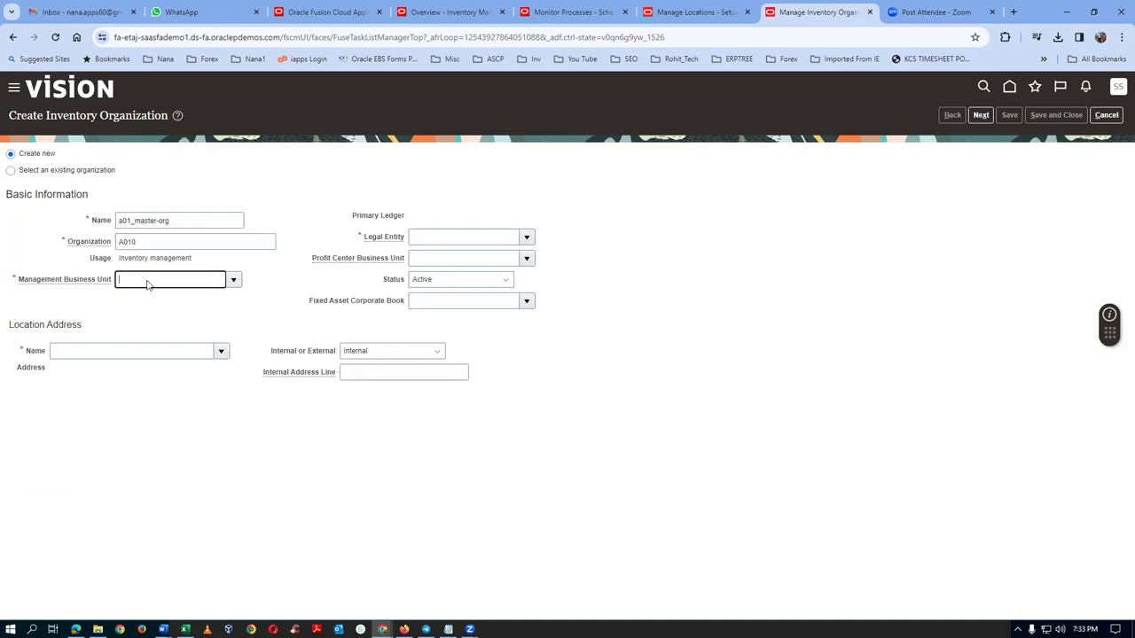
{"action": "type", "text": "a01"}
{"action": "key", "text": "Tab"}
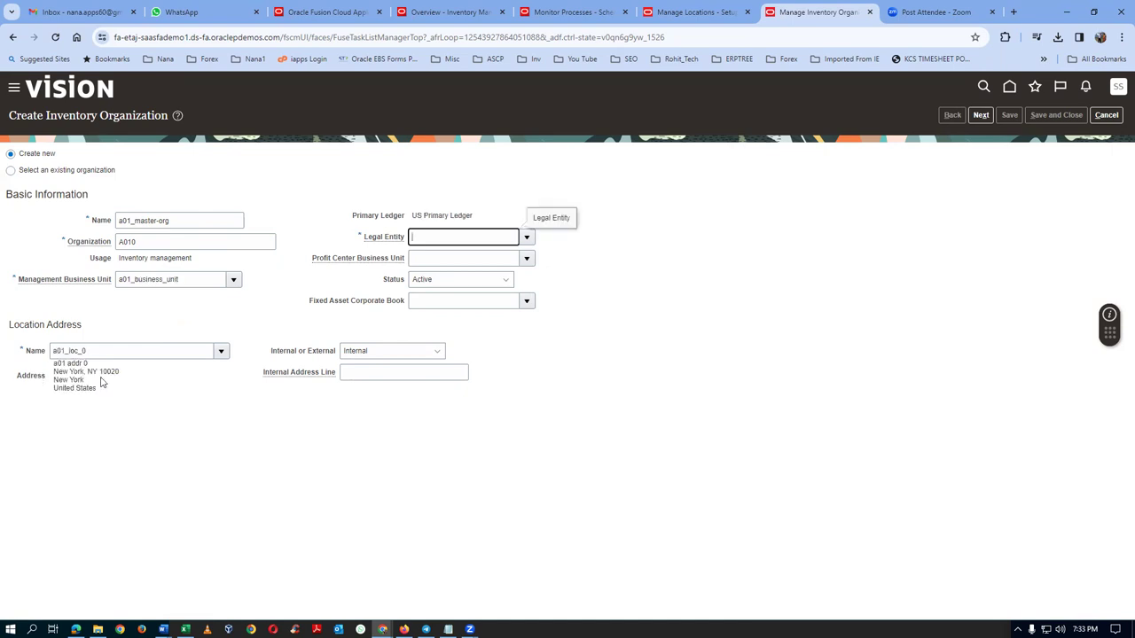
{"action": "left_click", "coordinate": [527, 241]}
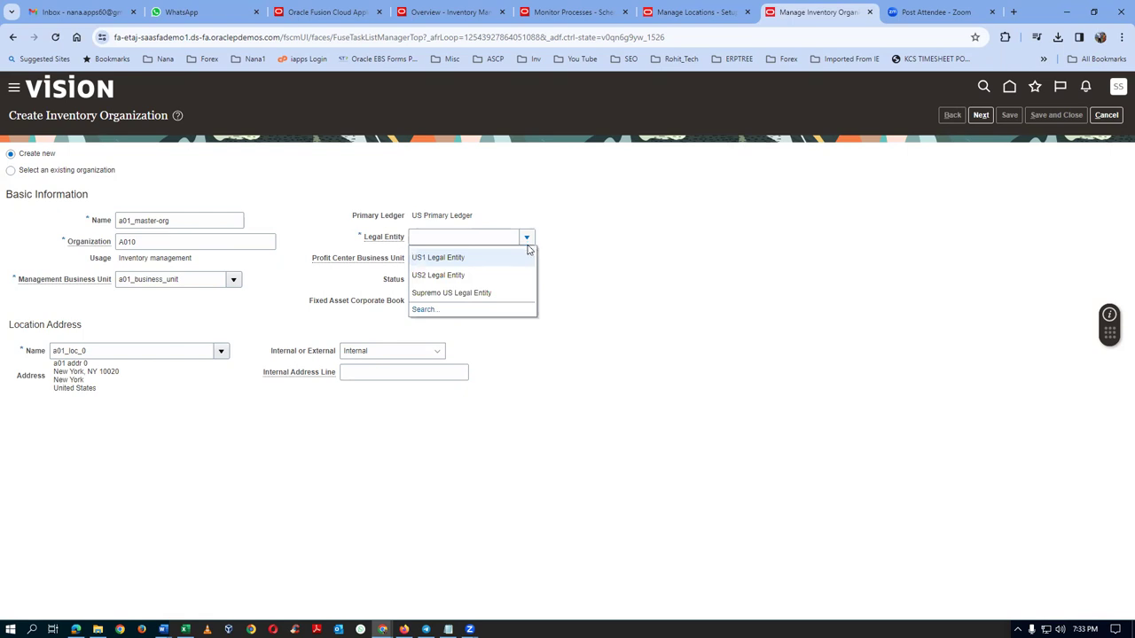
{"action": "key", "text": "Escape"}
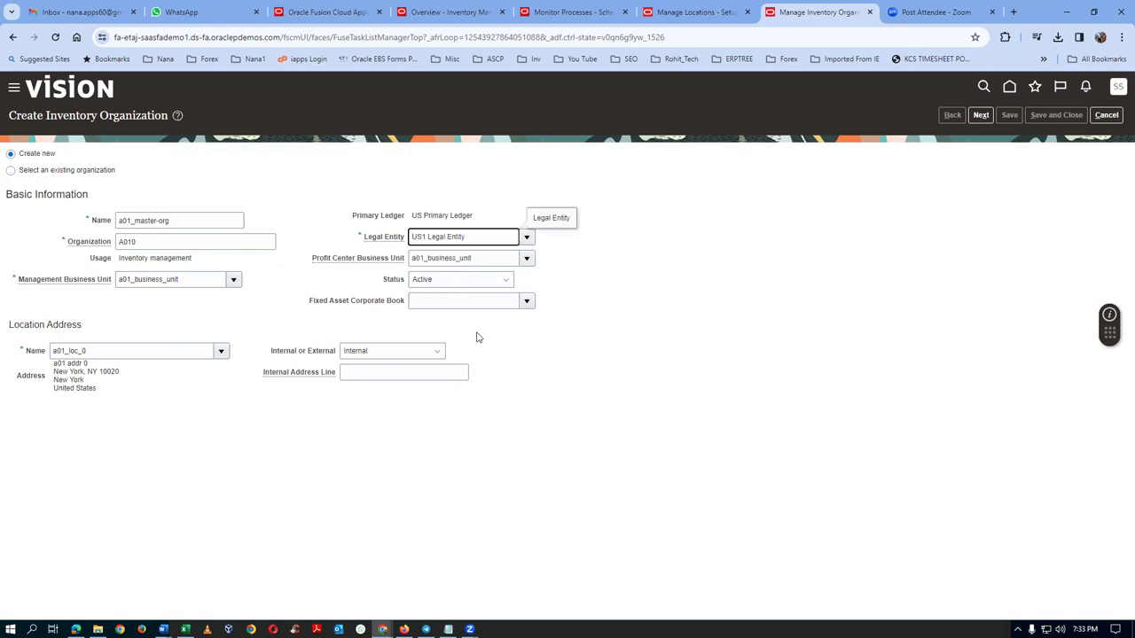
{"action": "left_click", "coordinate": [980, 116]}
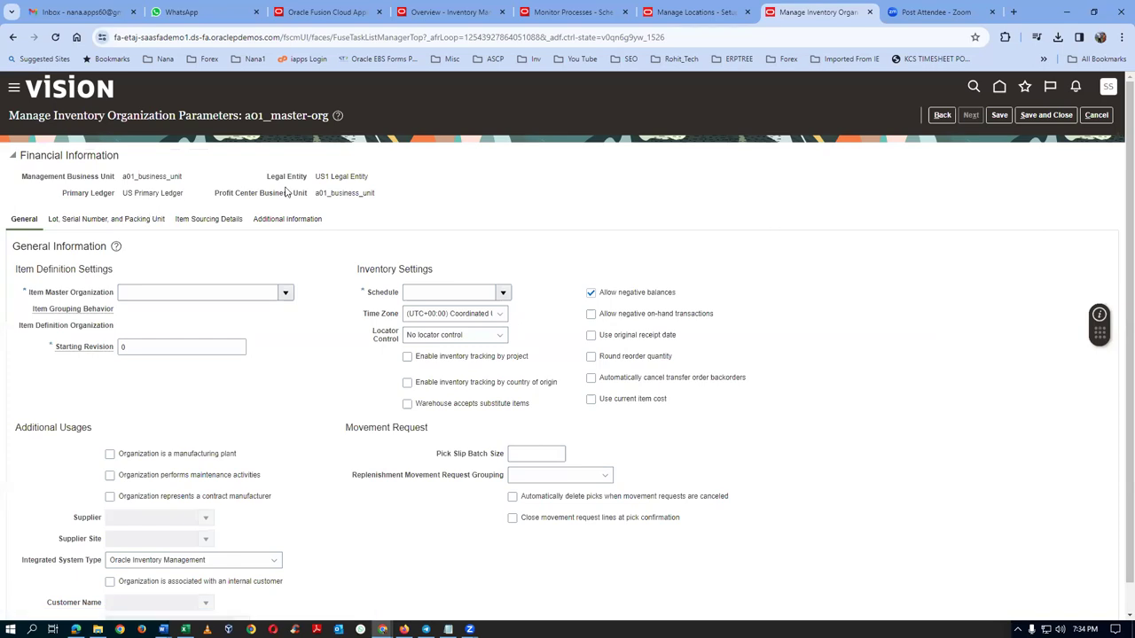
- Set the item master organization to a01_master-org and the schedule to Operations
{"action": "left_click", "coordinate": [193, 292]}
{"action": "type", "text": "a01"}
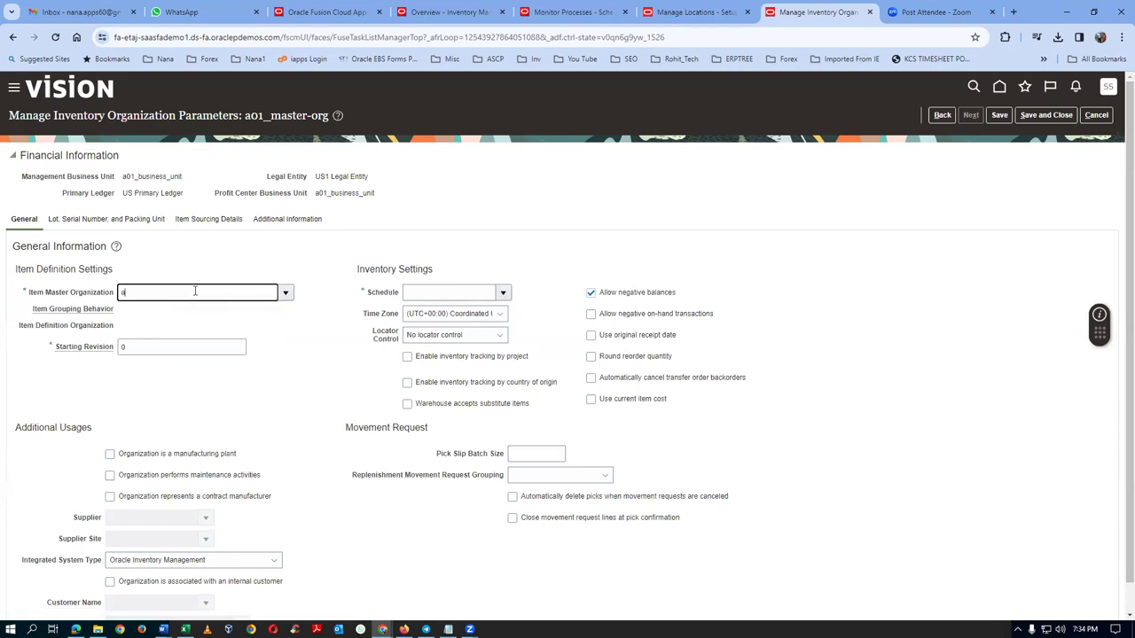
{"action": "left_click", "coordinate": [166, 348]}
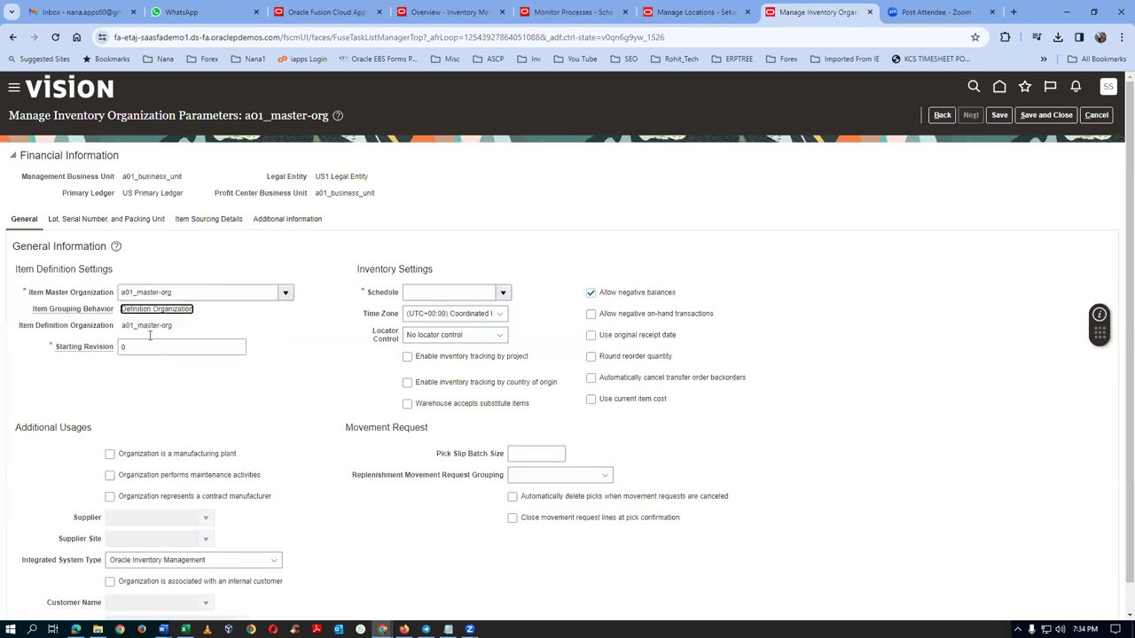
{"action": "left_click", "coordinate": [441, 292]}
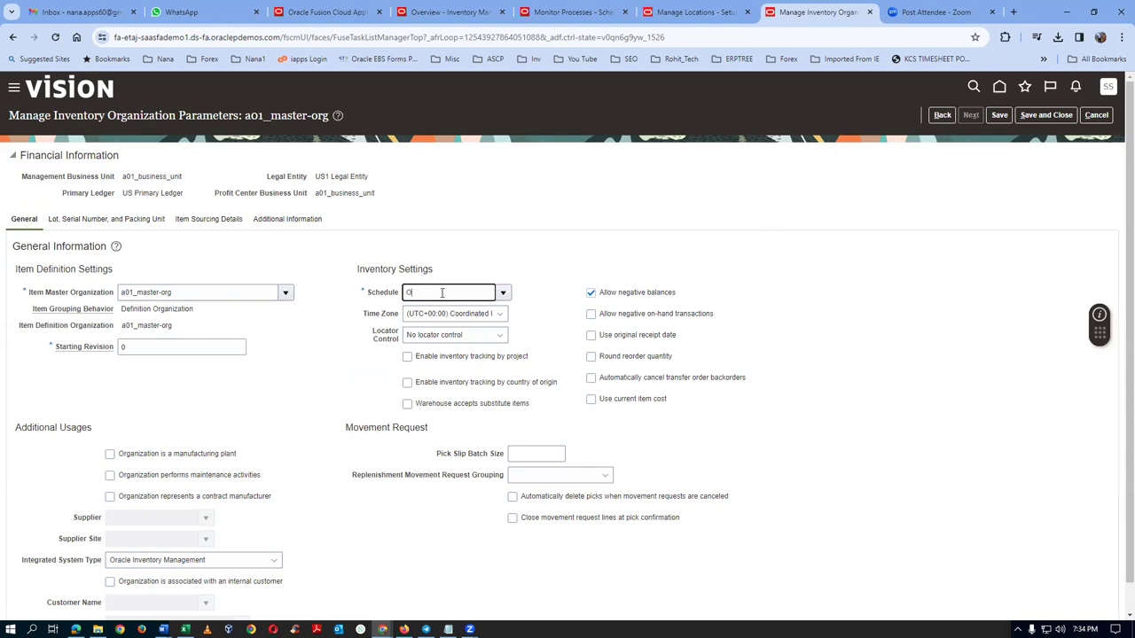
{"action": "type", "text": "Operations"}
{"action": "key", "text": "Tab"}
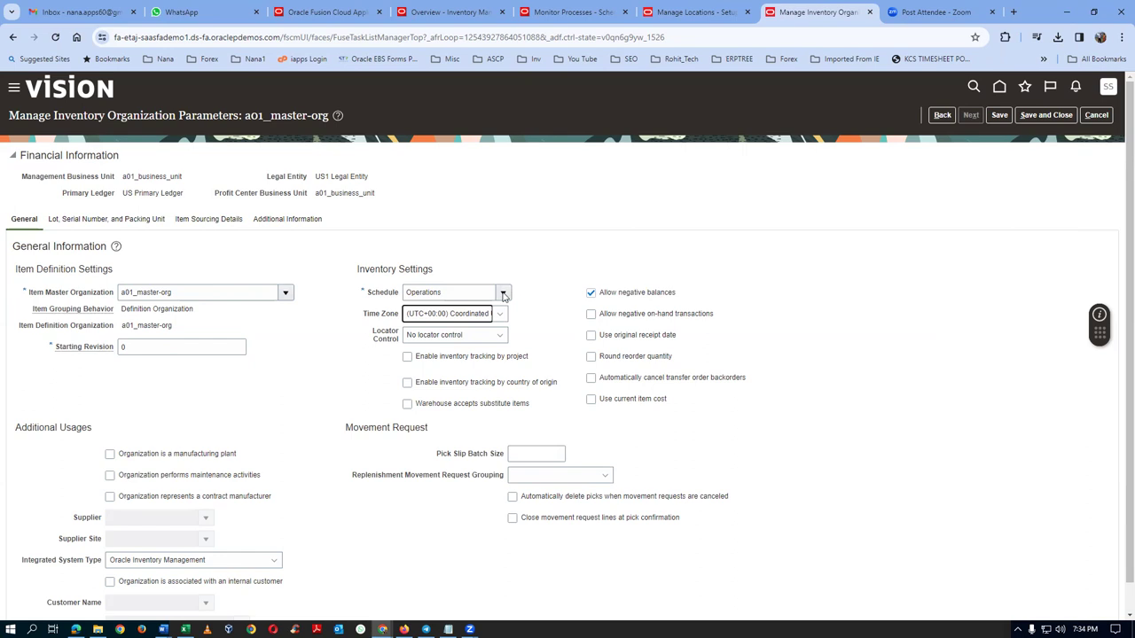
- Set locator control to be determined at subinventory level, mark the organization as manufacturing plant and performing maintenance activities, and save and close
{"action": "left_click", "coordinate": [468, 340]}
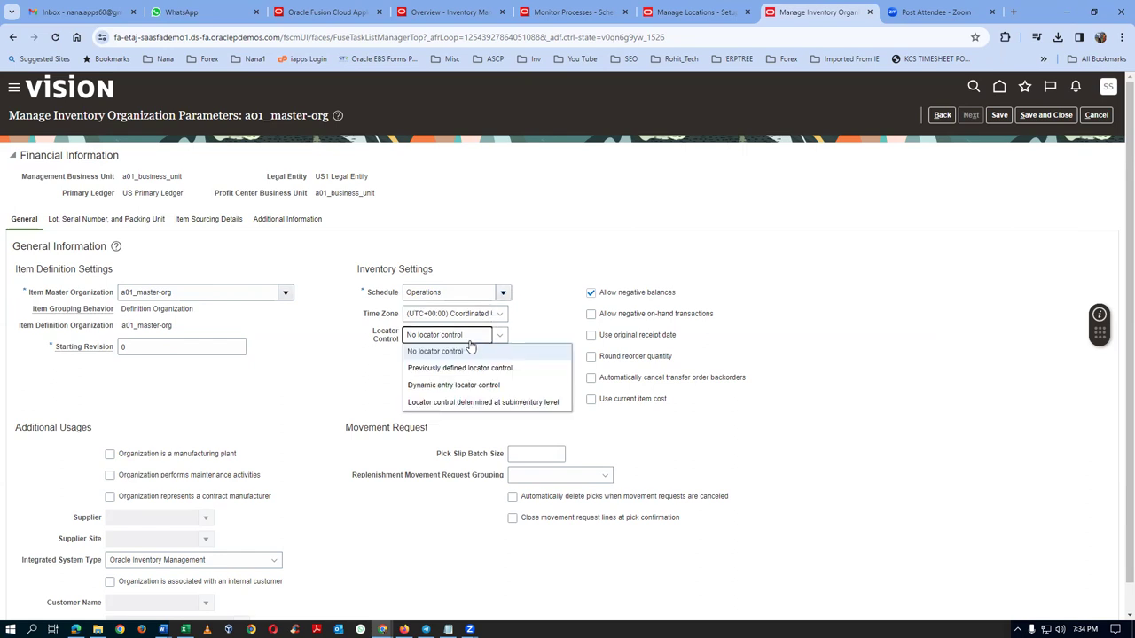
{"action": "left_click", "coordinate": [470, 401]}
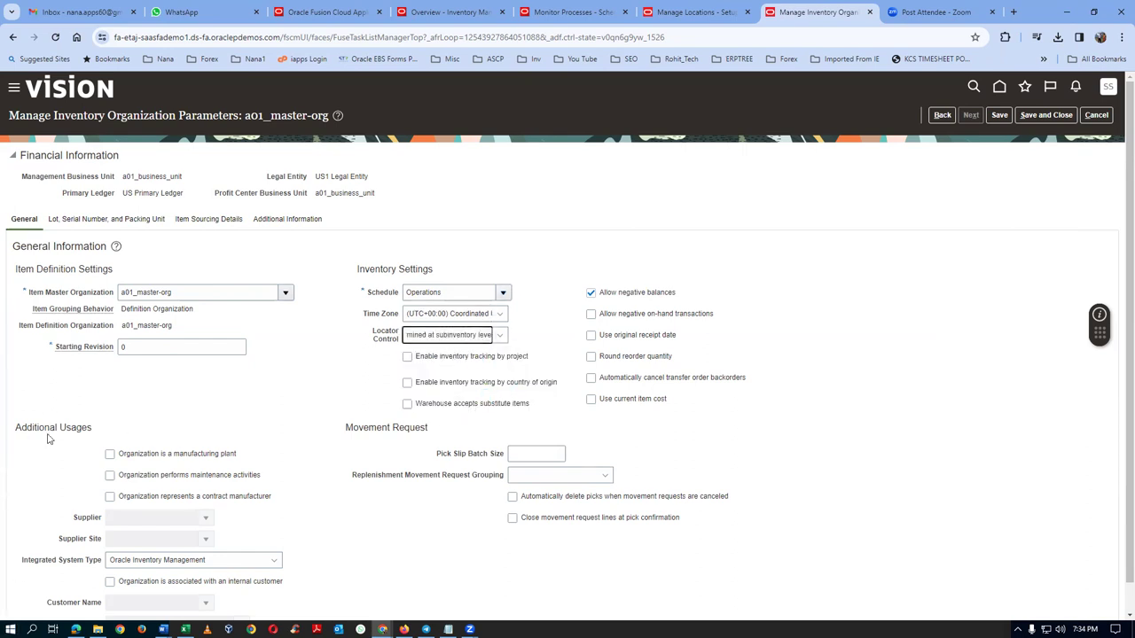
{"action": "left_click", "coordinate": [109, 455]}
{"action": "left_click", "coordinate": [110, 476]}
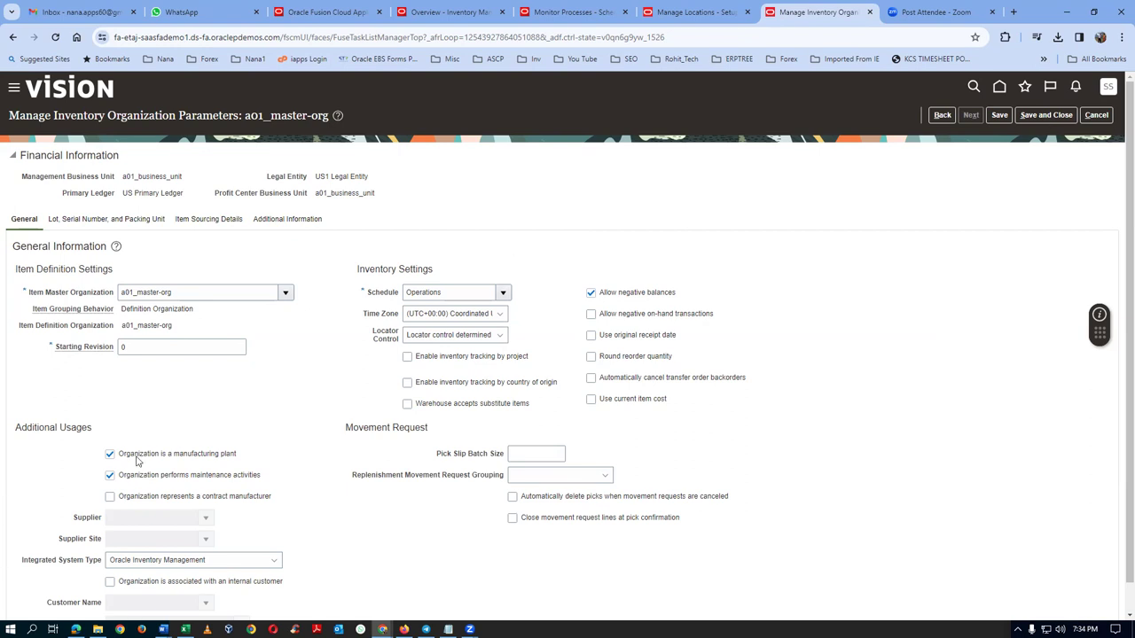
{"action": "left_click", "coordinate": [1061, 118]}
- Search the inventory organizations by organization name for a01
{"action": "left_click", "coordinate": [212, 208]}
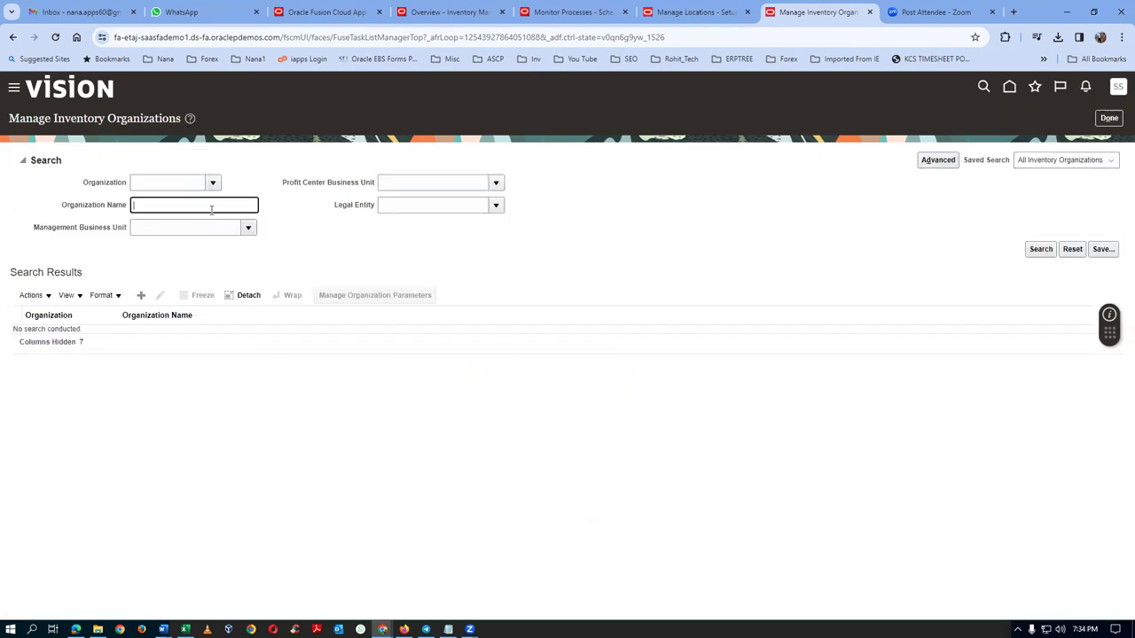
{"action": "type", "text": "a01"}
{"action": "key", "text": "Return"}
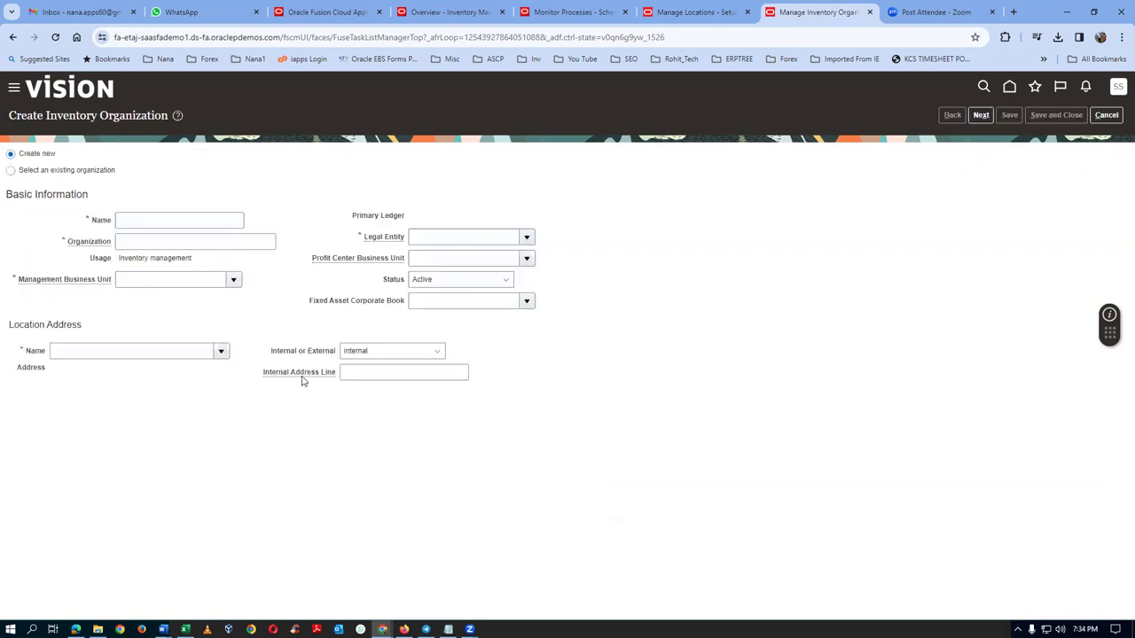
- Create a new inventory organization named a01_child_1 with organization code A011
{"action": "left_click", "coordinate": [138, 223]}
{"action": "type", "text": "a01_child_1"}
{"action": "left_click", "coordinate": [197, 242]}
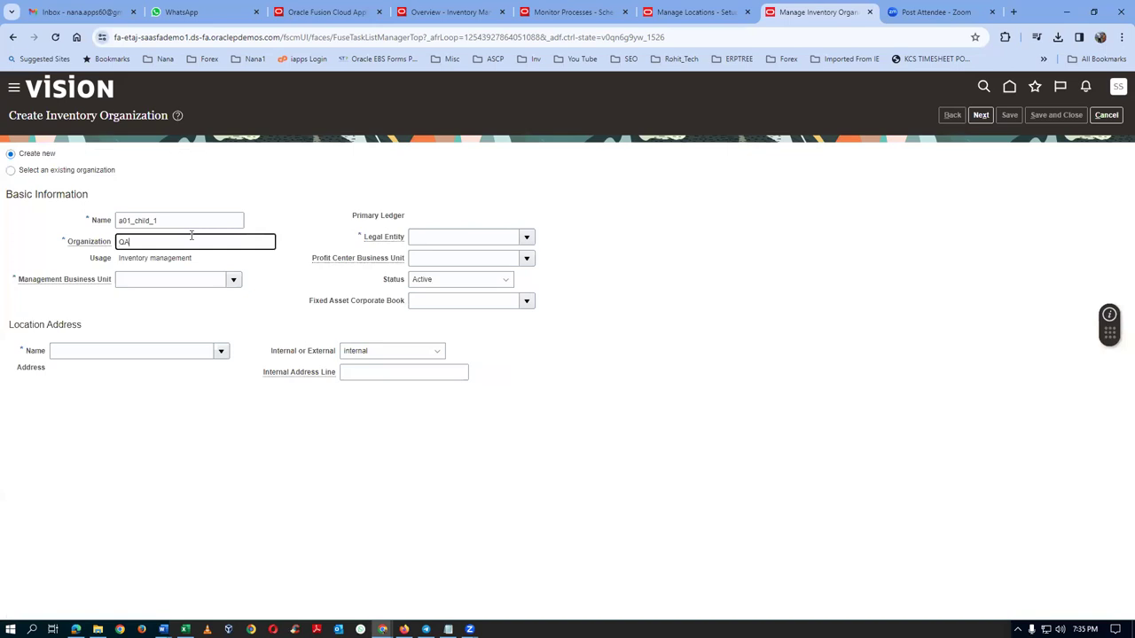
{"action": "type", "text": "QA011"}
{"action": "key", "text": "ctrl+a"}
{"action": "type", "text": "A"}
- Assign a01_business_unit, location a01_loc_1 and US1 Legal Entity to the child organization, and continue to its parameters
{"action": "left_click", "coordinate": [144, 279]}
{"action": "type", "text": "a01"}
{"action": "key", "text": "Tab"}
{"action": "left_click", "coordinate": [114, 350]}
{"action": "type", "text": "1"}
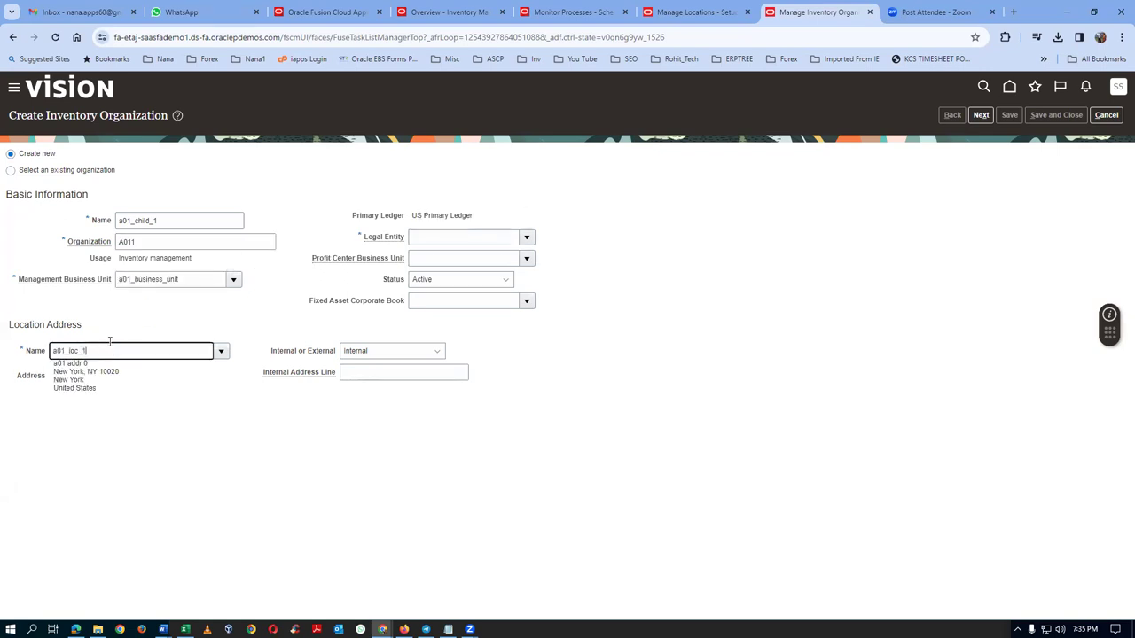
{"action": "key", "text": "Tab"}
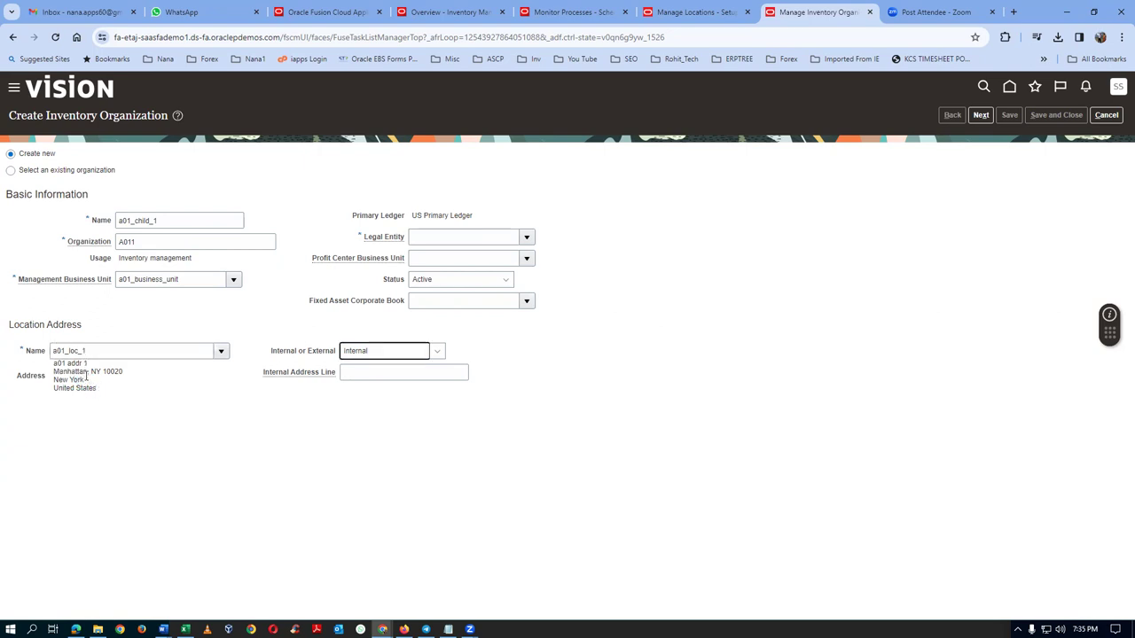
{"action": "left_click", "coordinate": [526, 237]}
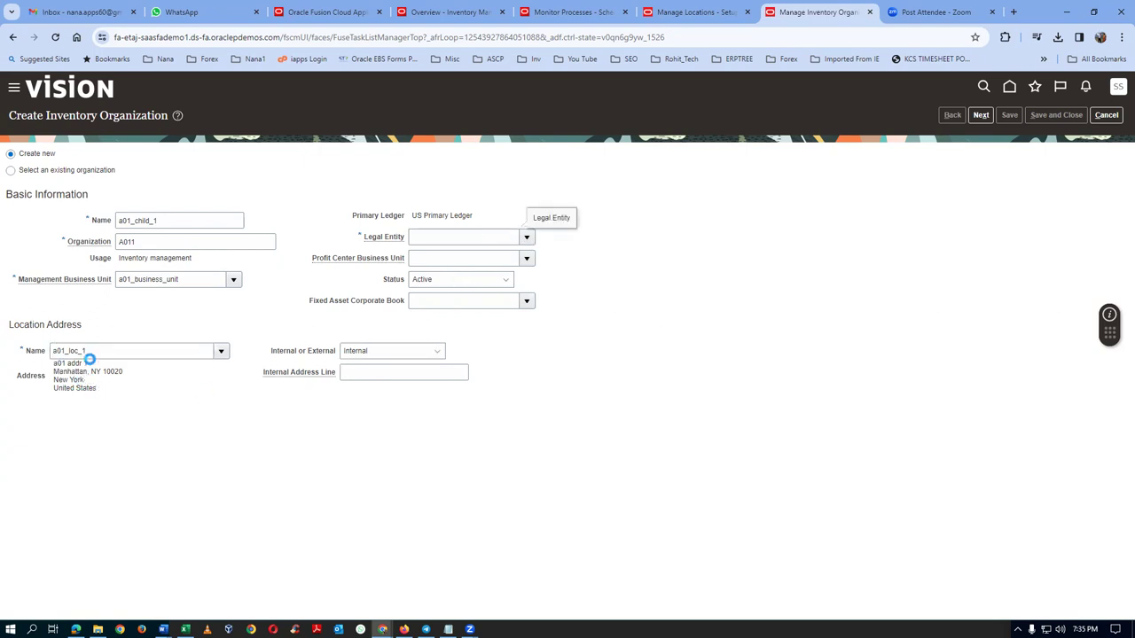
{"action": "left_click", "coordinate": [452, 257]}
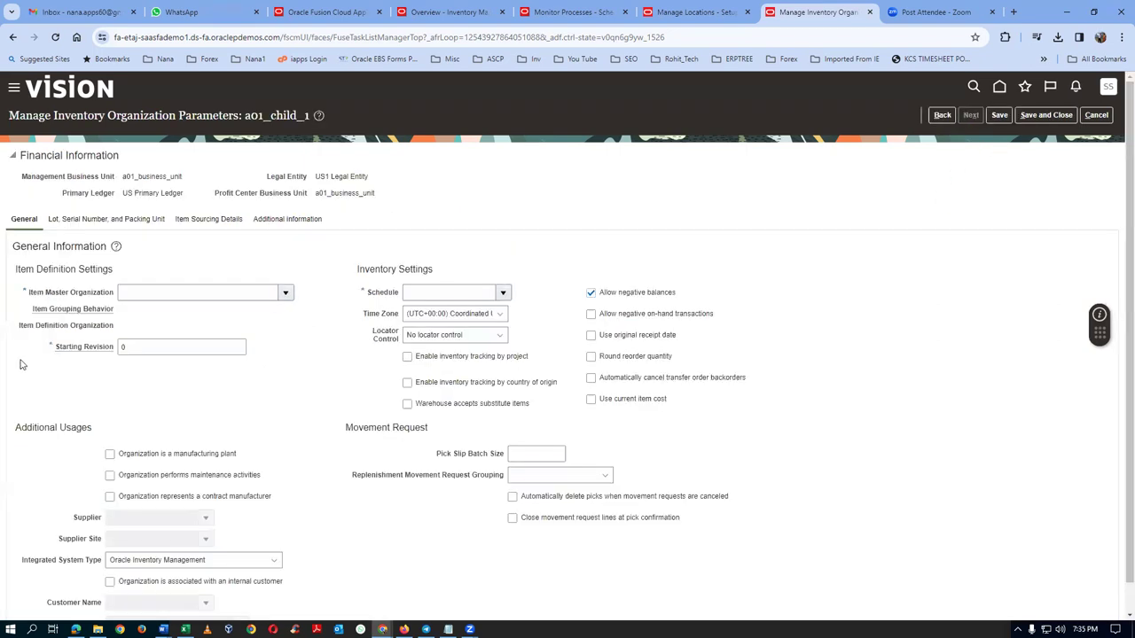
- Set the child's item master organization to a01_master-org and its item grouping behavior to Definition Organization
{"action": "left_click", "coordinate": [130, 294]}
{"action": "type", "text": "a01"}
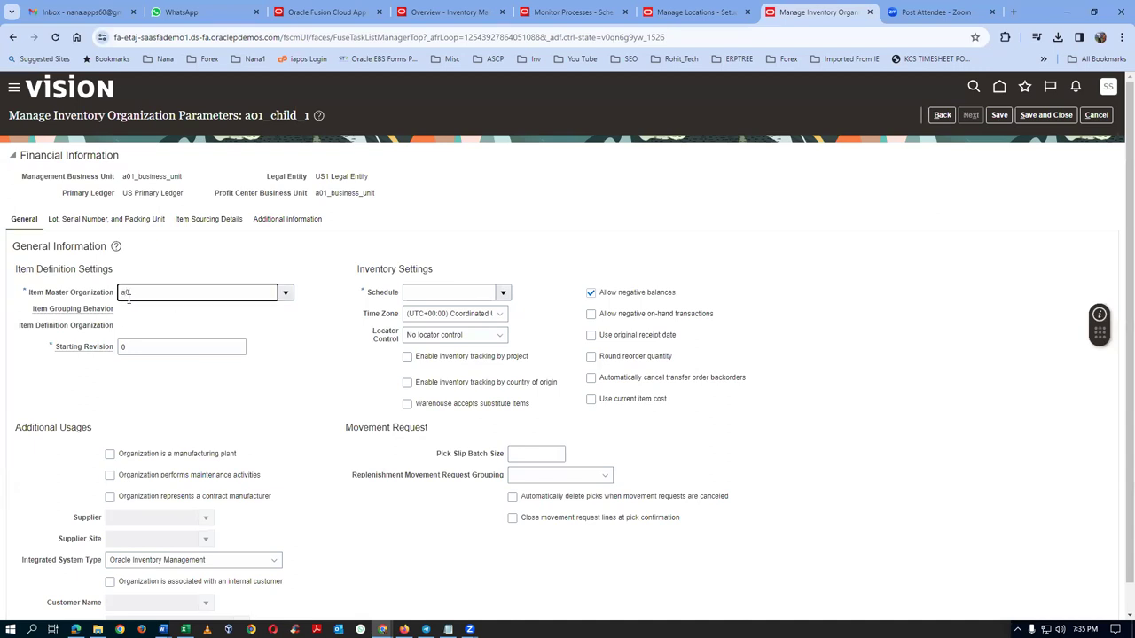
{"action": "key", "text": "Tab"}
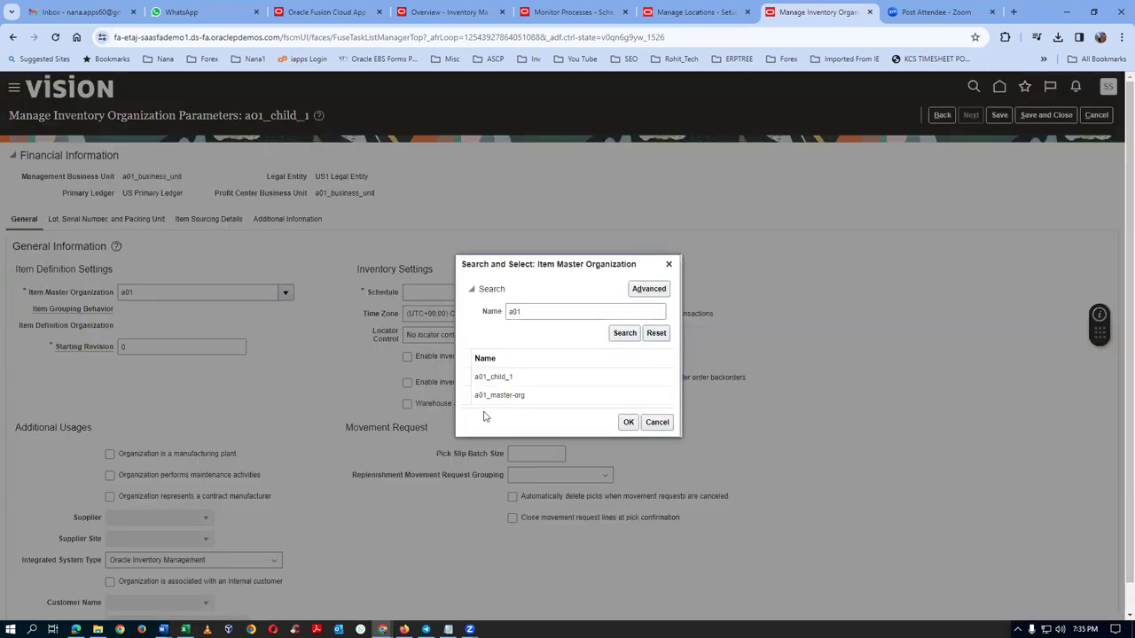
{"action": "left_click", "coordinate": [531, 396]}
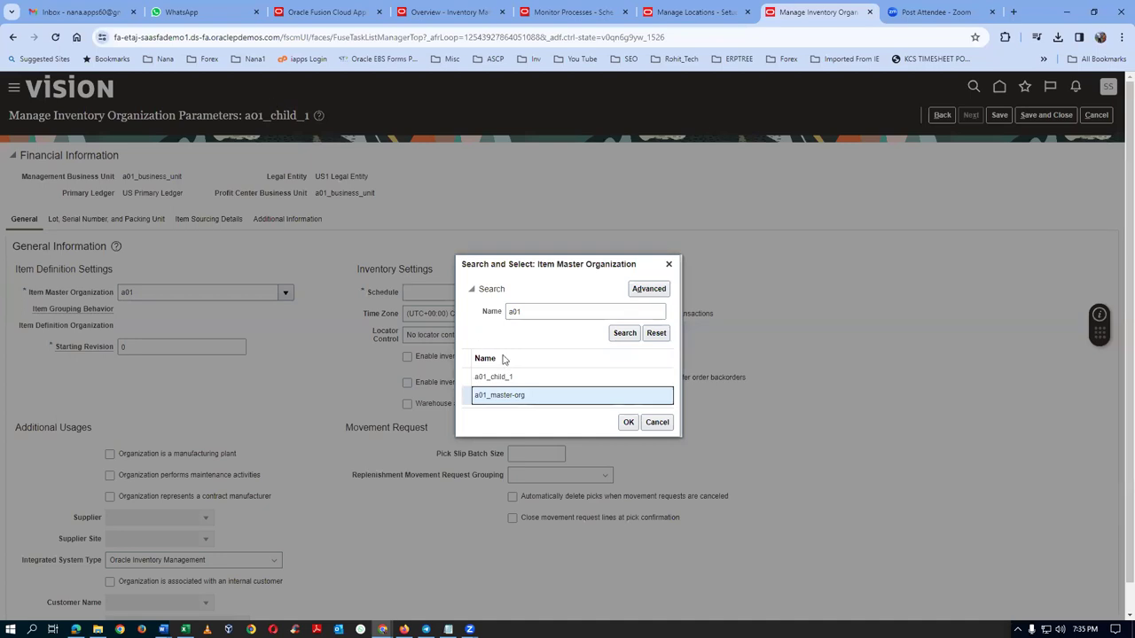
{"action": "left_click", "coordinate": [629, 422]}
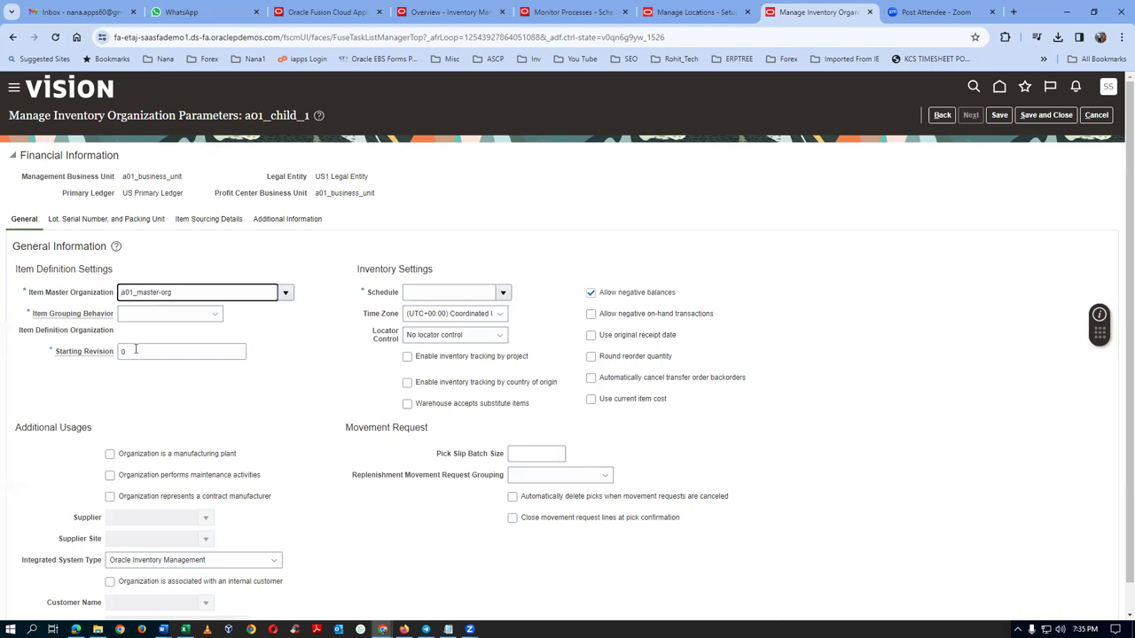
{"action": "left_click", "coordinate": [147, 316]}
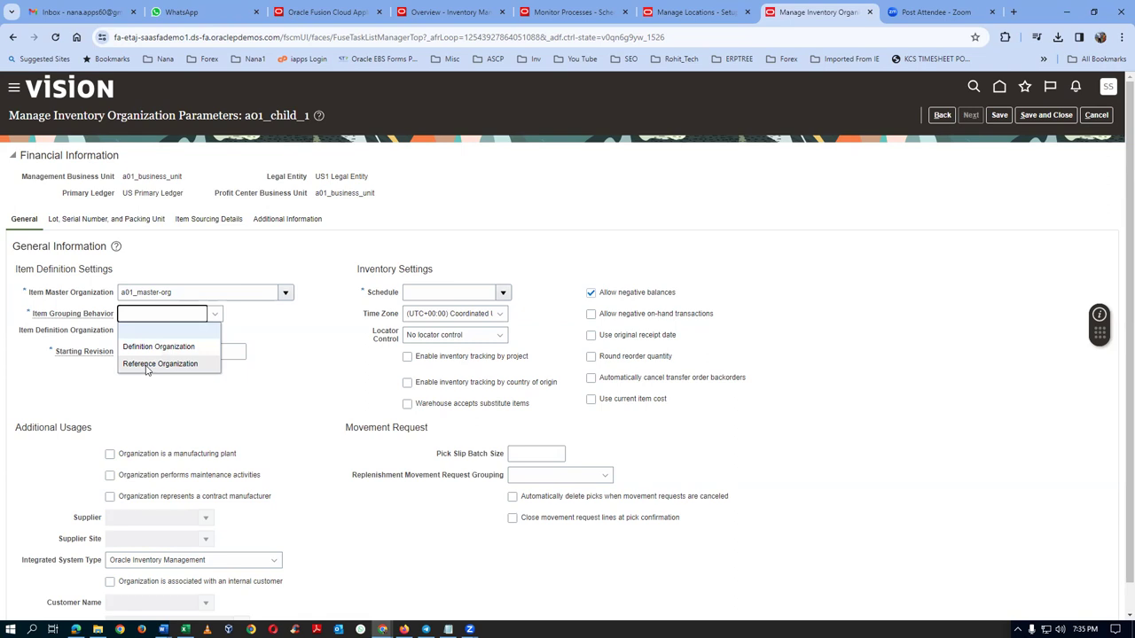
{"action": "left_click", "coordinate": [150, 348]}
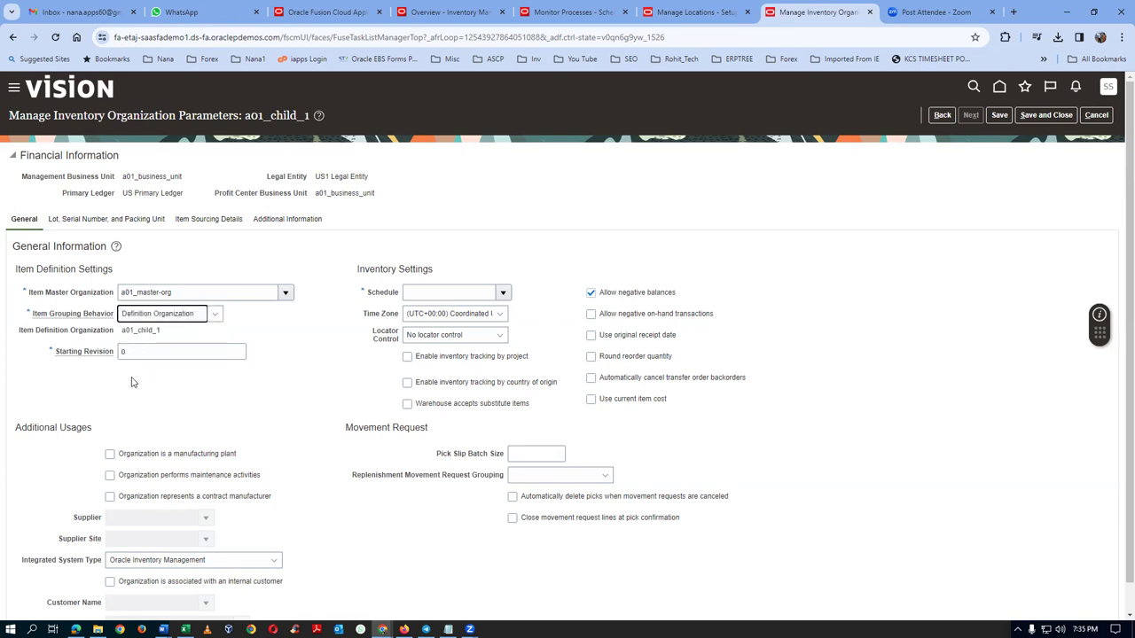
- Set the child's schedule to Operations and its locator control to be determined at subinventory level, and save and close
{"action": "left_click", "coordinate": [455, 291]}
{"action": "type", "text": "Operat"}
{"action": "key", "text": "Tab"}
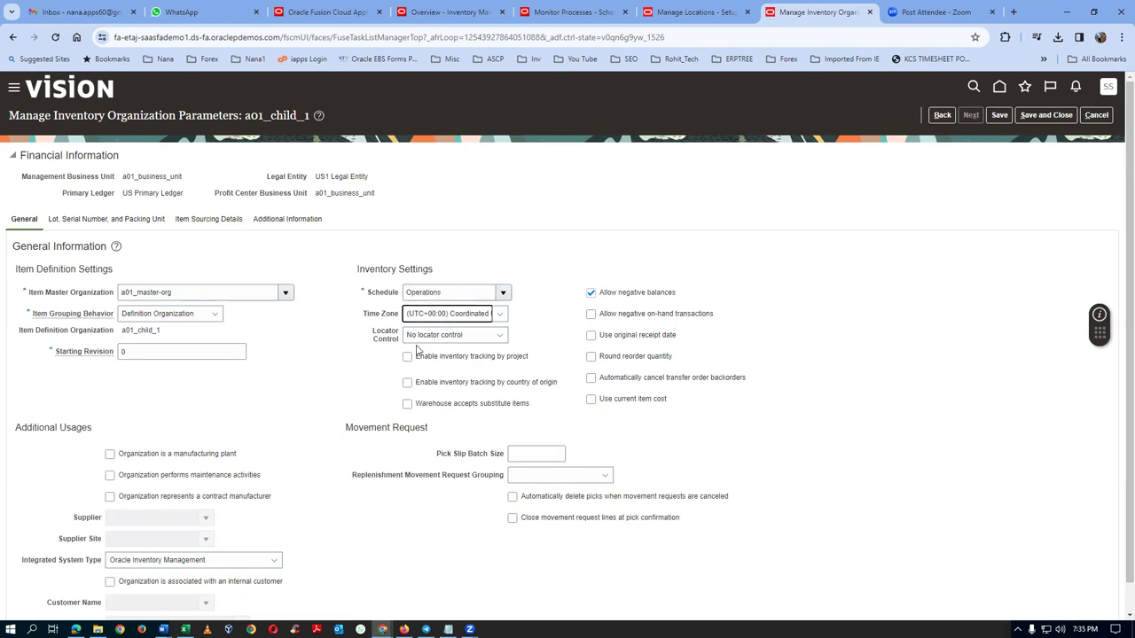
{"action": "left_click", "coordinate": [424, 336]}
{"action": "left_click", "coordinate": [435, 403]}
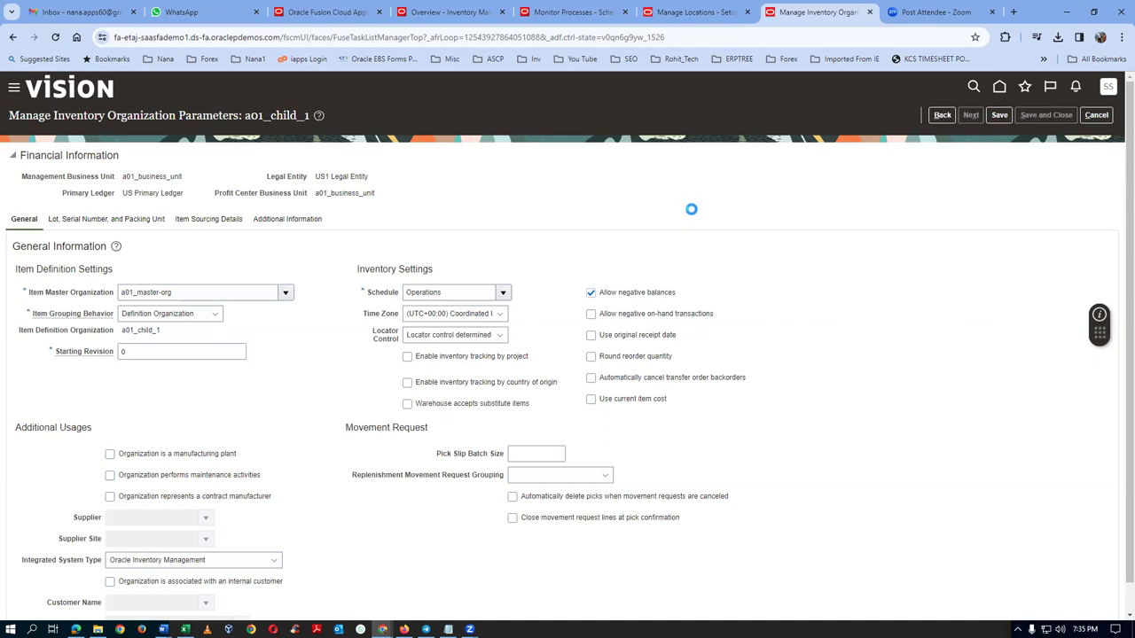
- Return to Manage Locations, rerun the a01 search, and open a01_loc_0 for update with the default effective date
{"action": "left_click", "coordinate": [681, 12]}
{"action": "left_click", "coordinate": [1037, 293]}
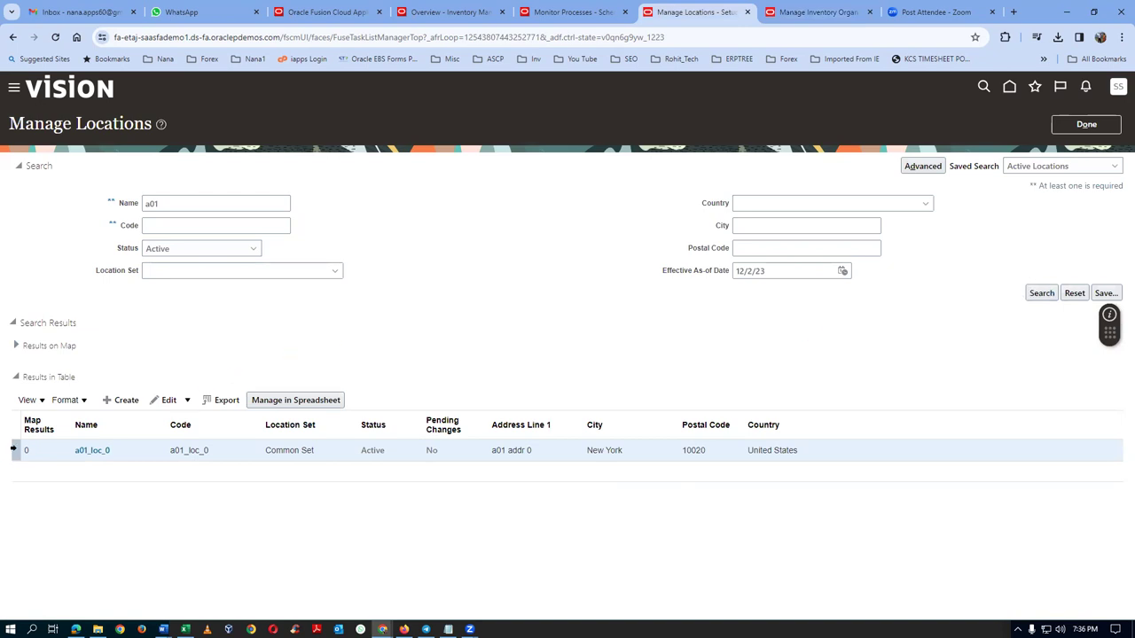
{"action": "left_click", "coordinate": [169, 399]}
{"action": "left_click", "coordinate": [173, 419]}
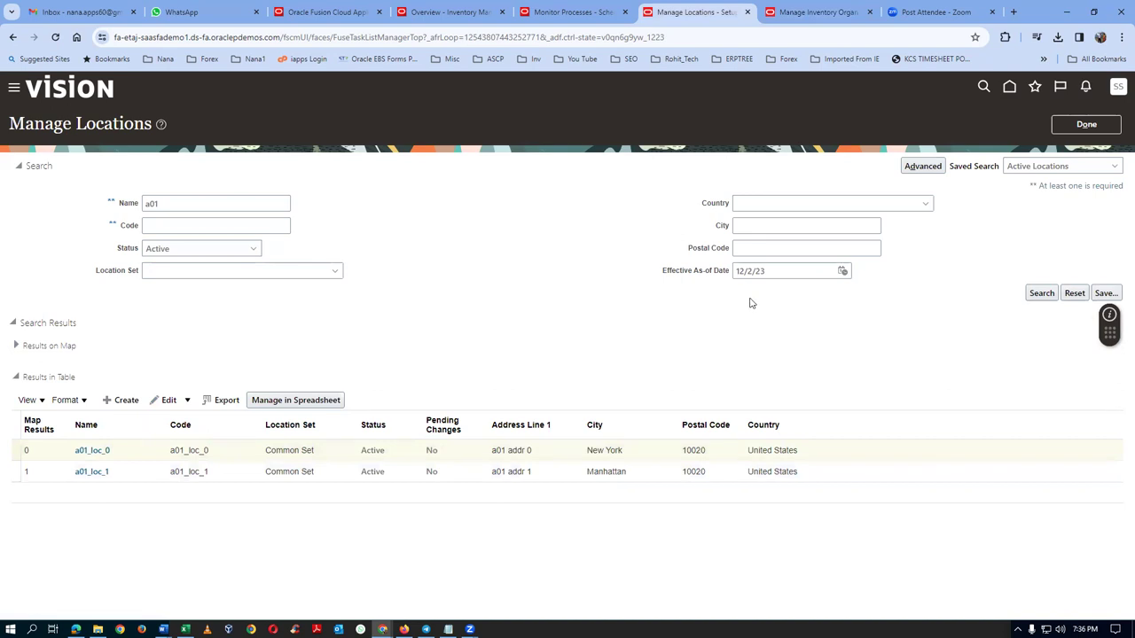
{"action": "left_click", "coordinate": [652, 379]}
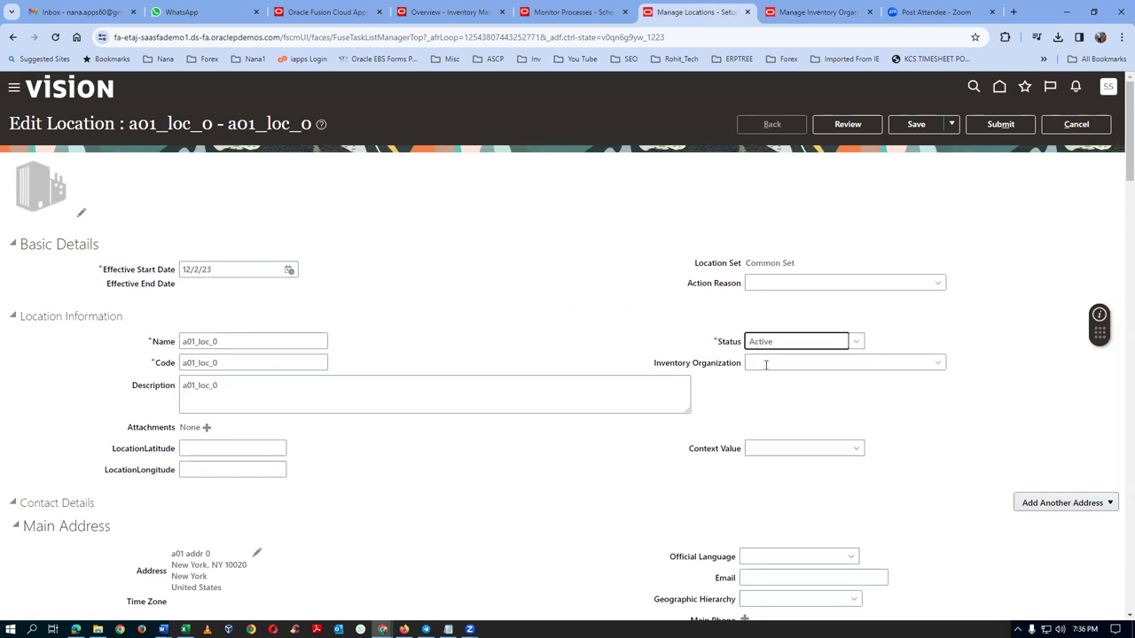
- Assign inventory organization a01_master-org to location a01_loc_0 and submit the change
{"action": "left_click", "coordinate": [766, 363]}
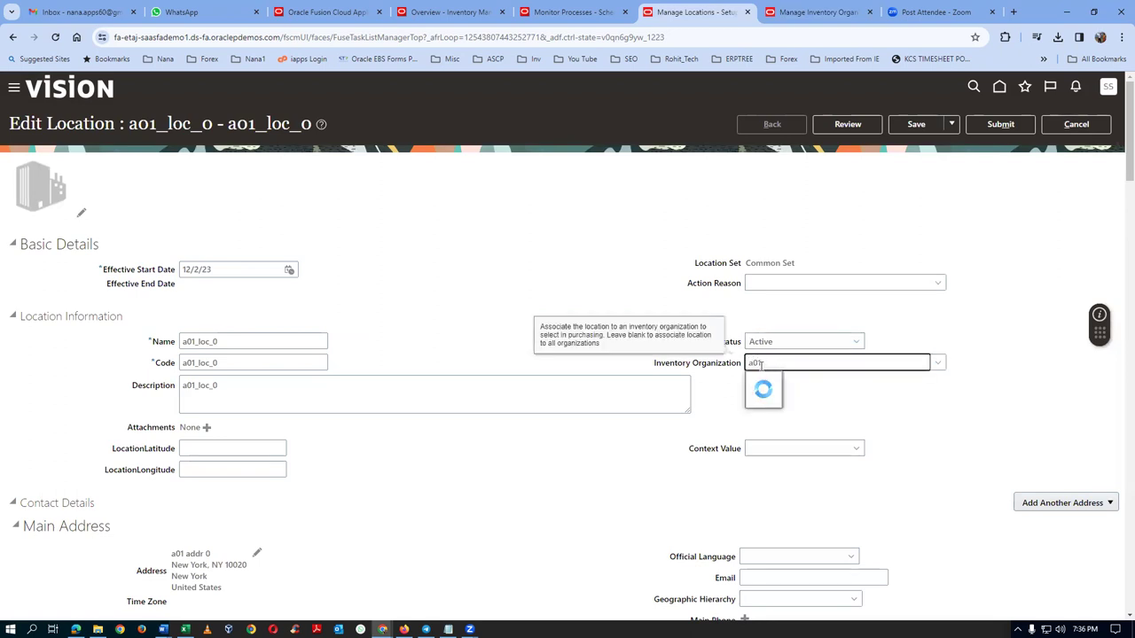
{"action": "left_click", "coordinate": [756, 400]}
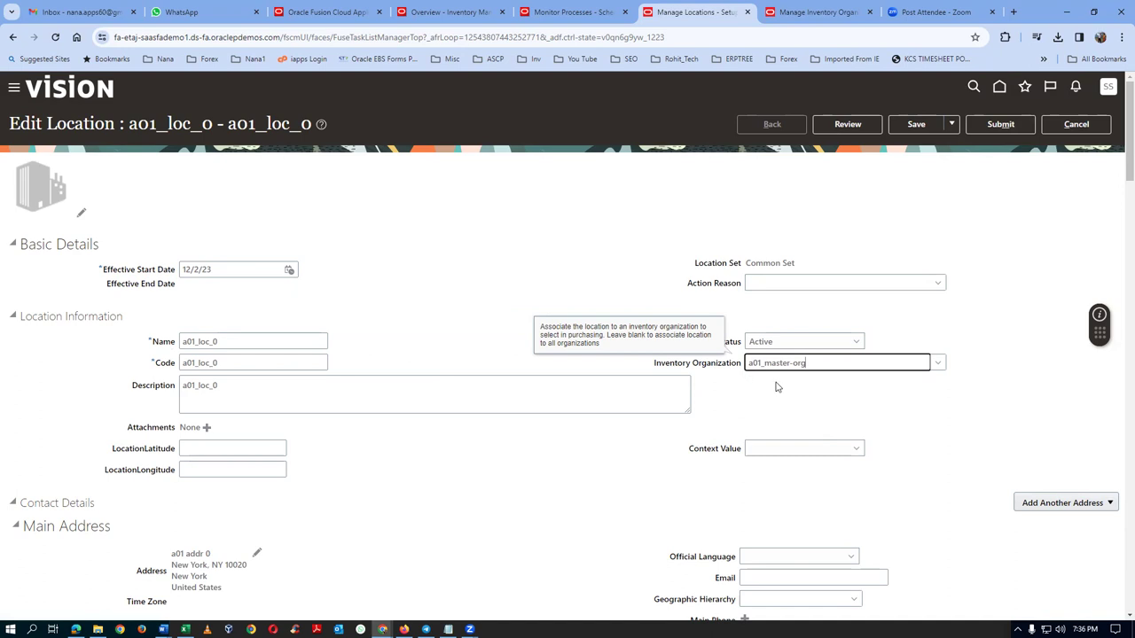
{"action": "left_click", "coordinate": [996, 124]}
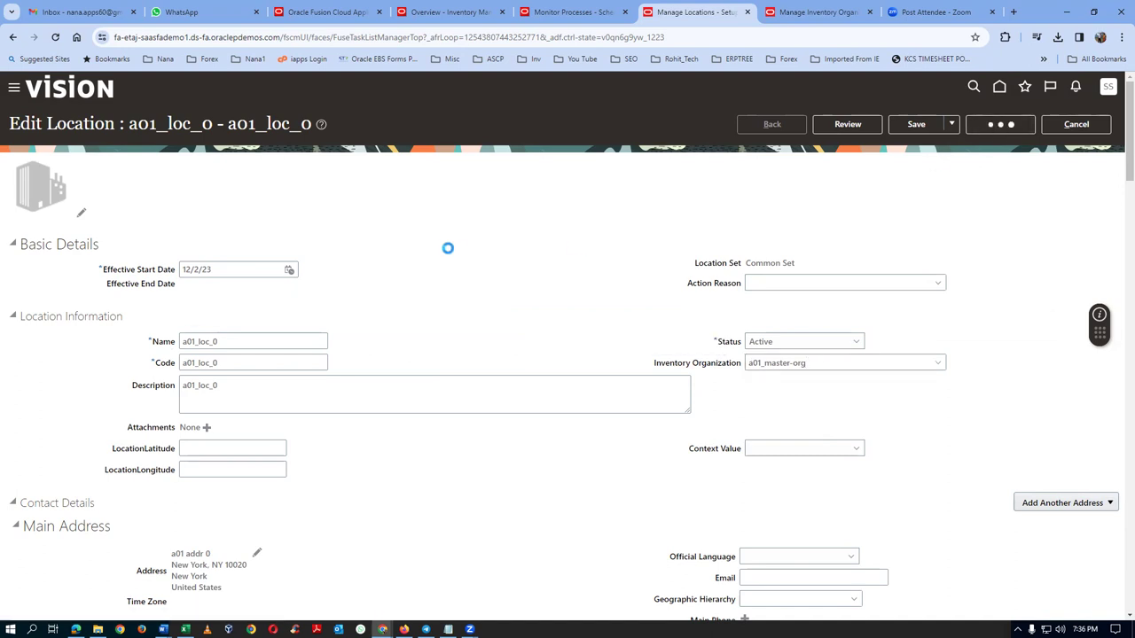
{"action": "left_click", "coordinate": [649, 363]}
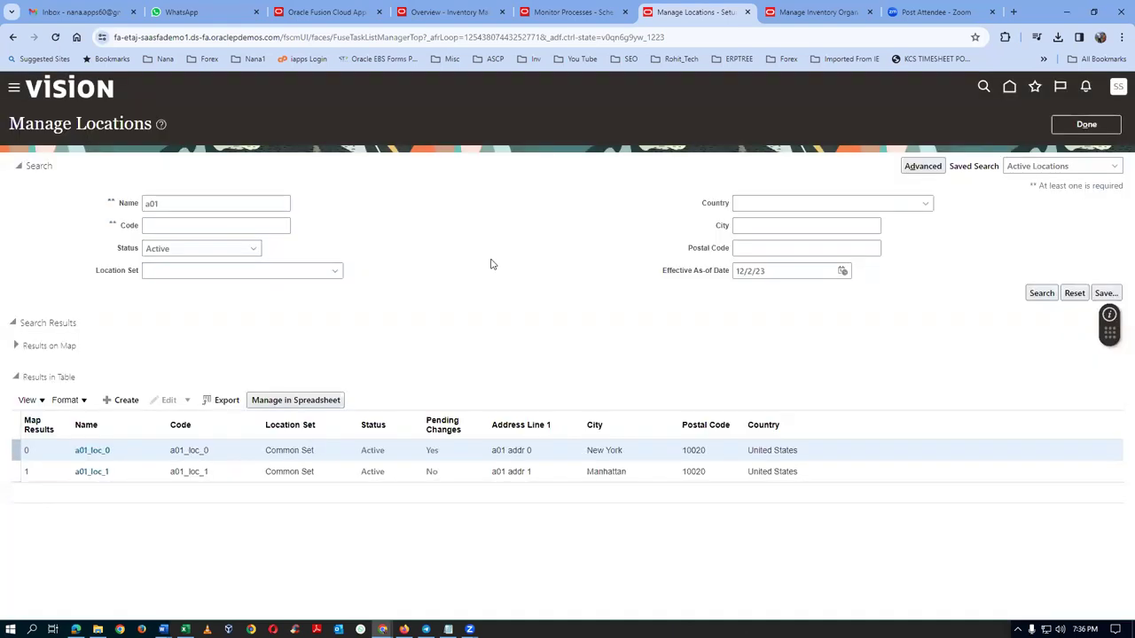
- Open location a01_loc_1 for update with the default effective start date
{"action": "left_click", "coordinate": [13, 473]}
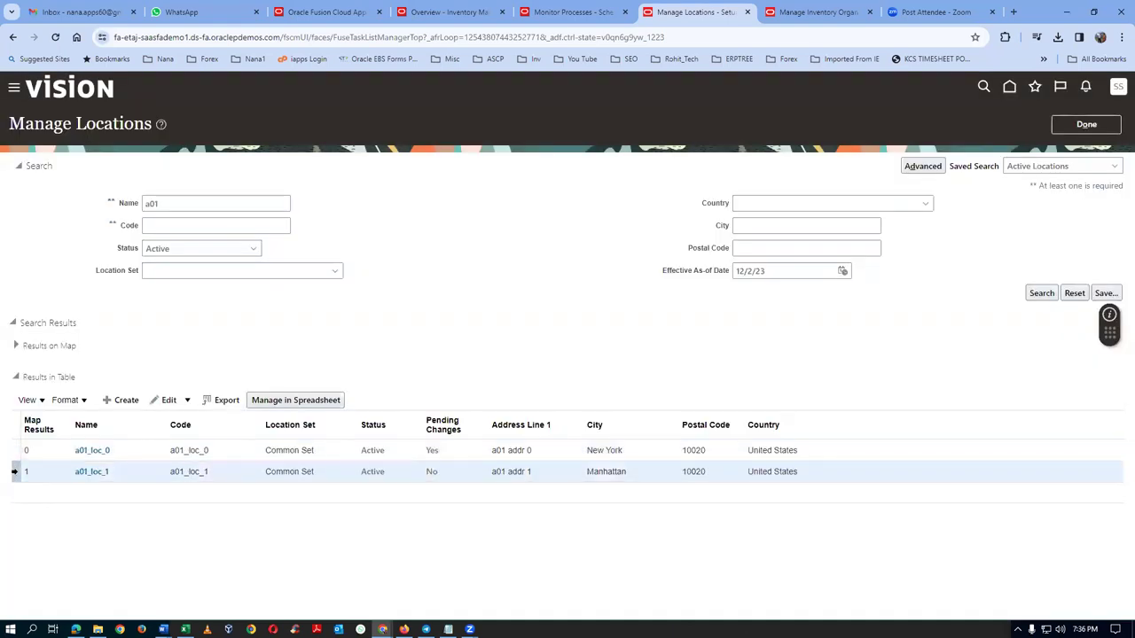
{"action": "left_click", "coordinate": [174, 403]}
{"action": "left_click", "coordinate": [182, 422]}
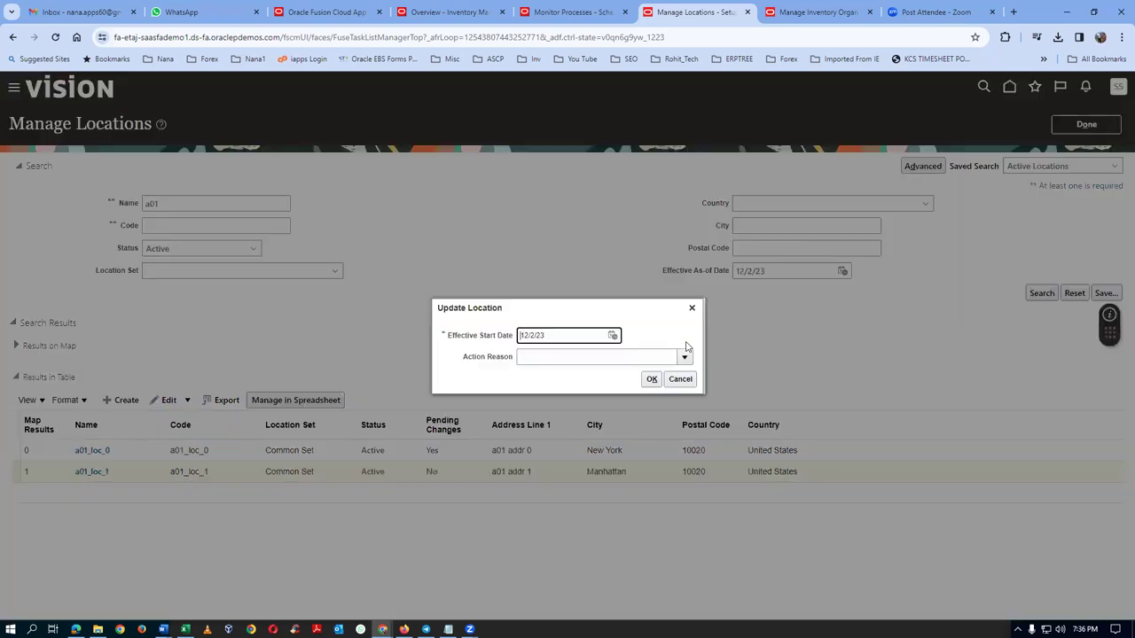
{"action": "left_click", "coordinate": [651, 379]}
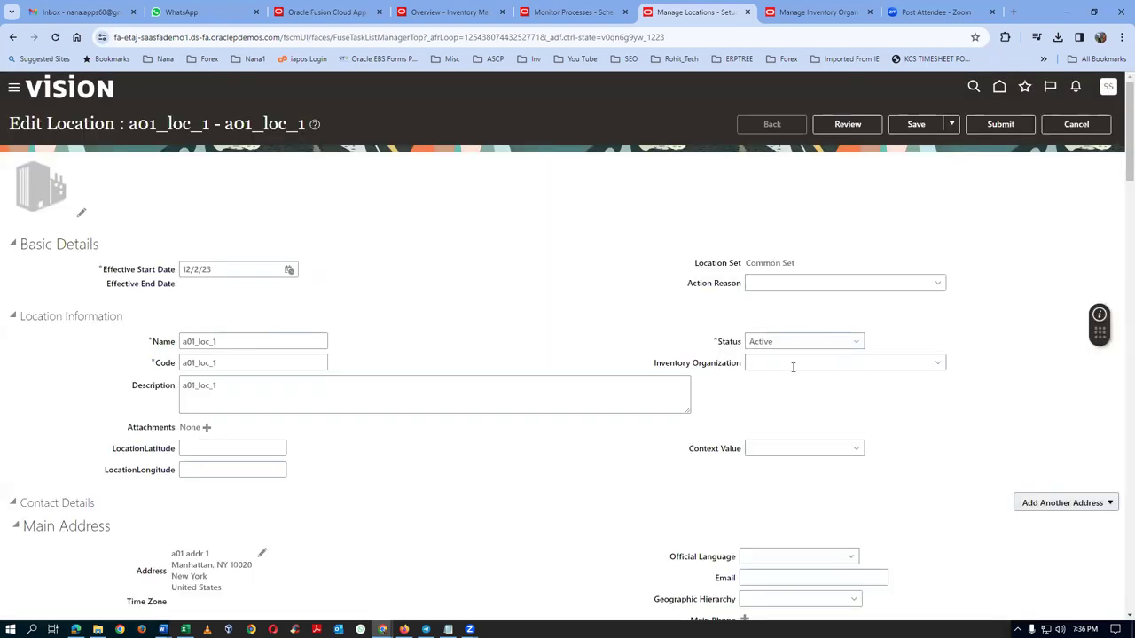
- Assign inventory organization a01_child_1 to location a01_loc_1, submit the change, and leave Manage Locations
{"action": "left_click", "coordinate": [789, 363]}
{"action": "type", "text": "a01"}
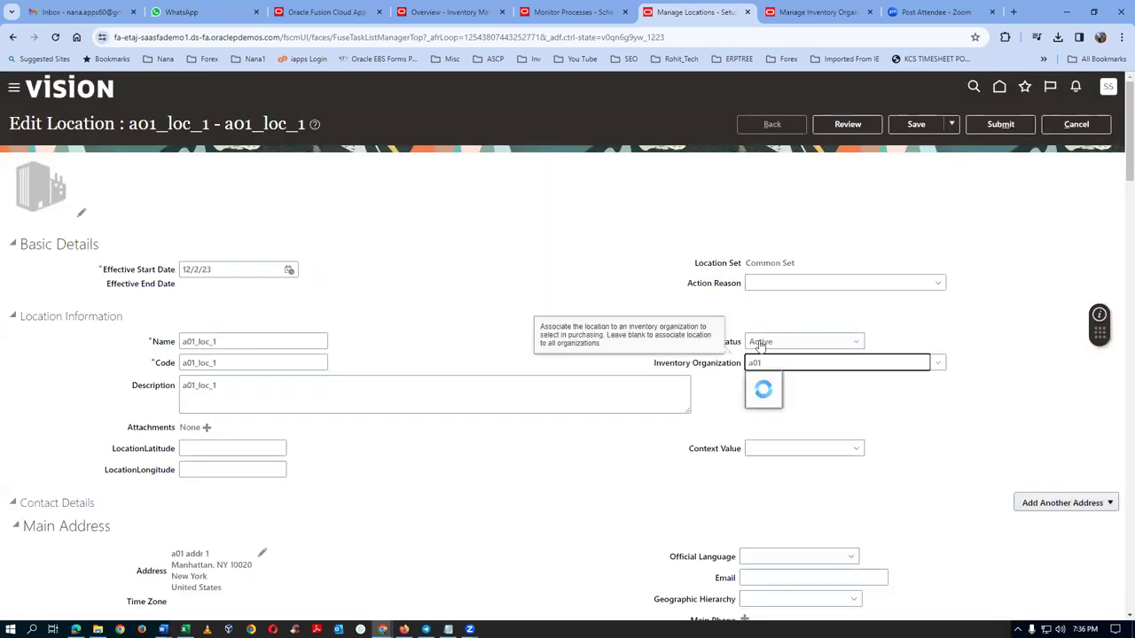
{"action": "left_click", "coordinate": [778, 381]}
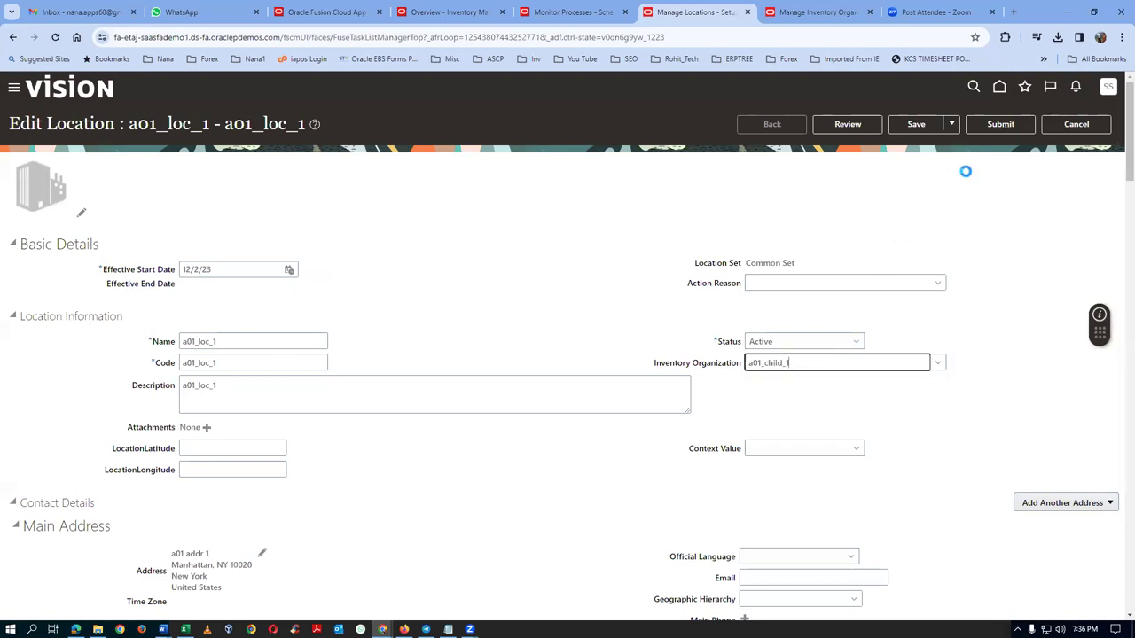
{"action": "left_click", "coordinate": [999, 124]}
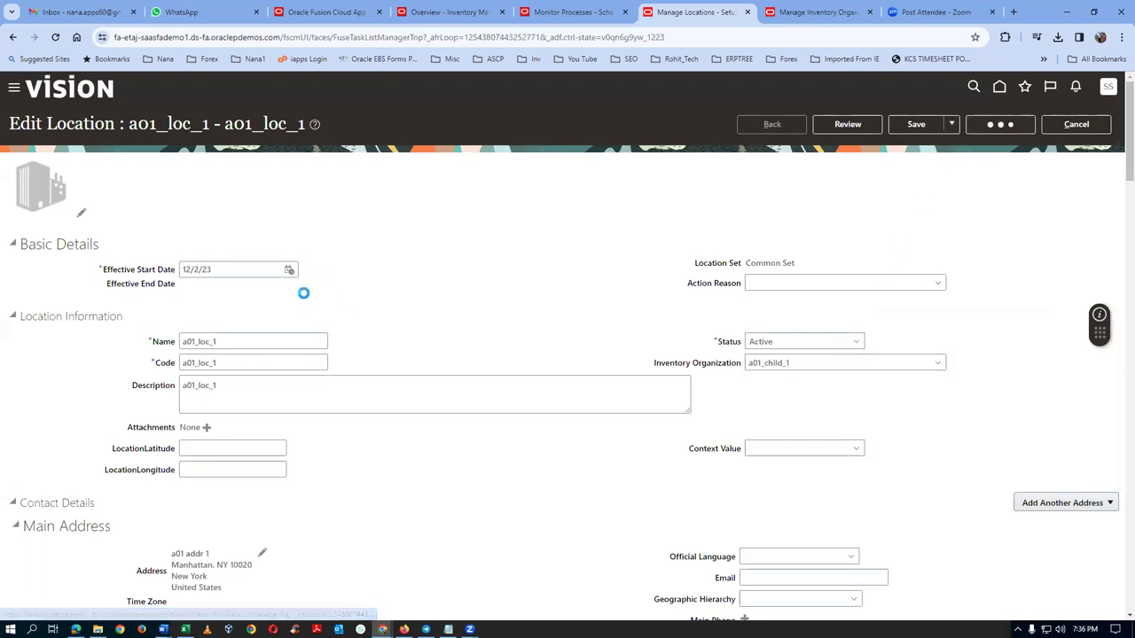
{"action": "left_click", "coordinate": [648, 362]}
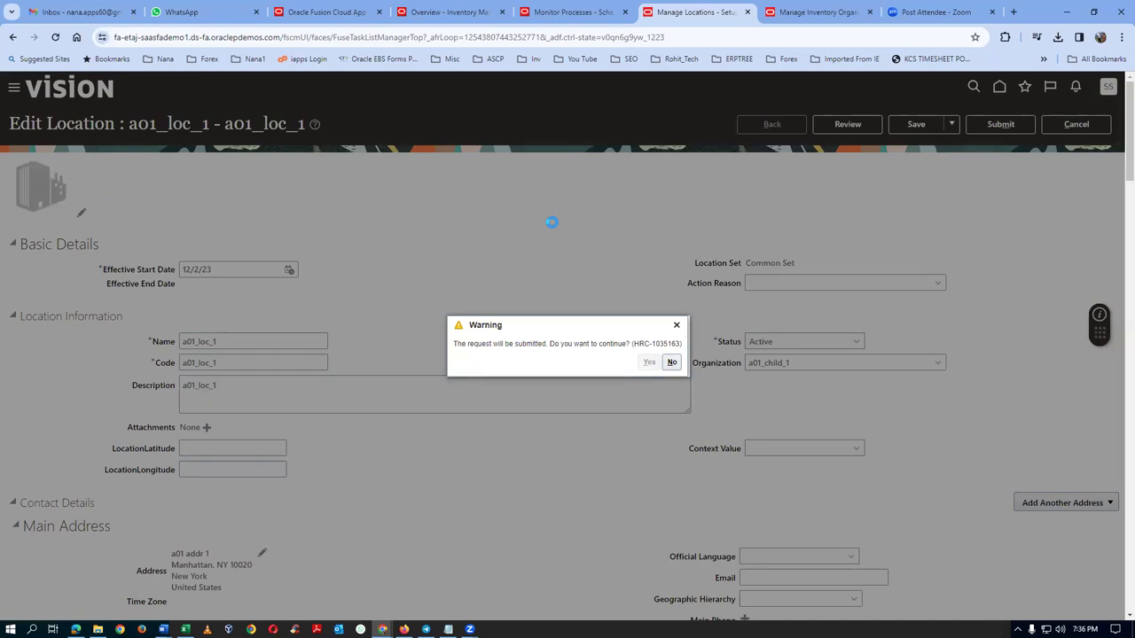
{"action": "left_click", "coordinate": [600, 362]}
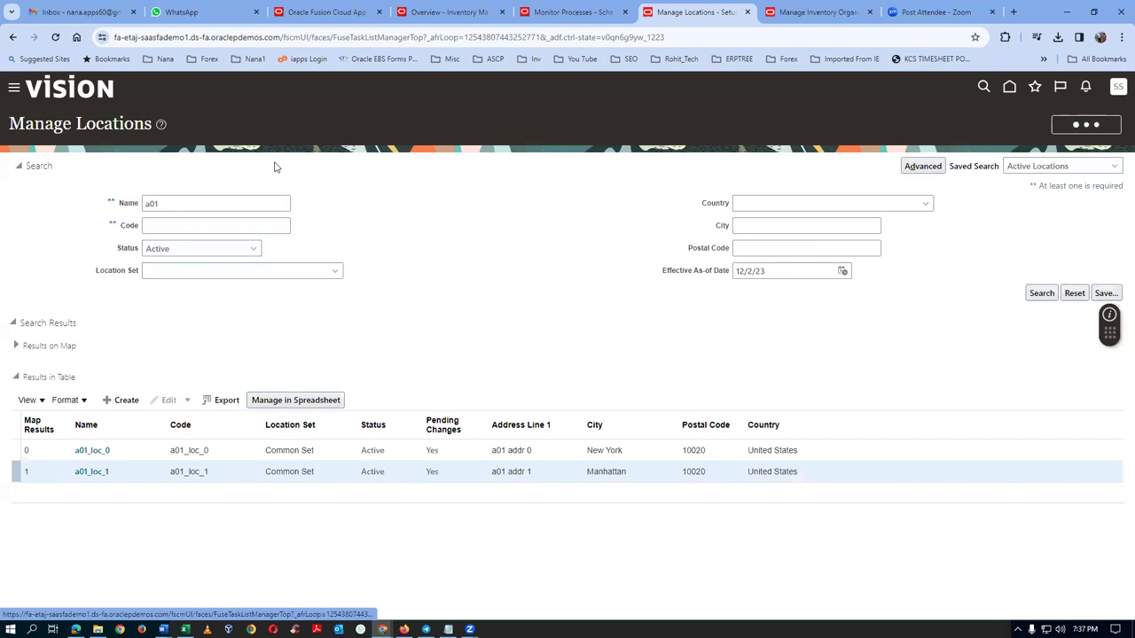
- Search the setup tasks for man%sub%loca% and open Manage Subinventories and Locators
{"action": "left_click_drag", "start_coordinate": [331, 162], "coordinate": [29, 189]}
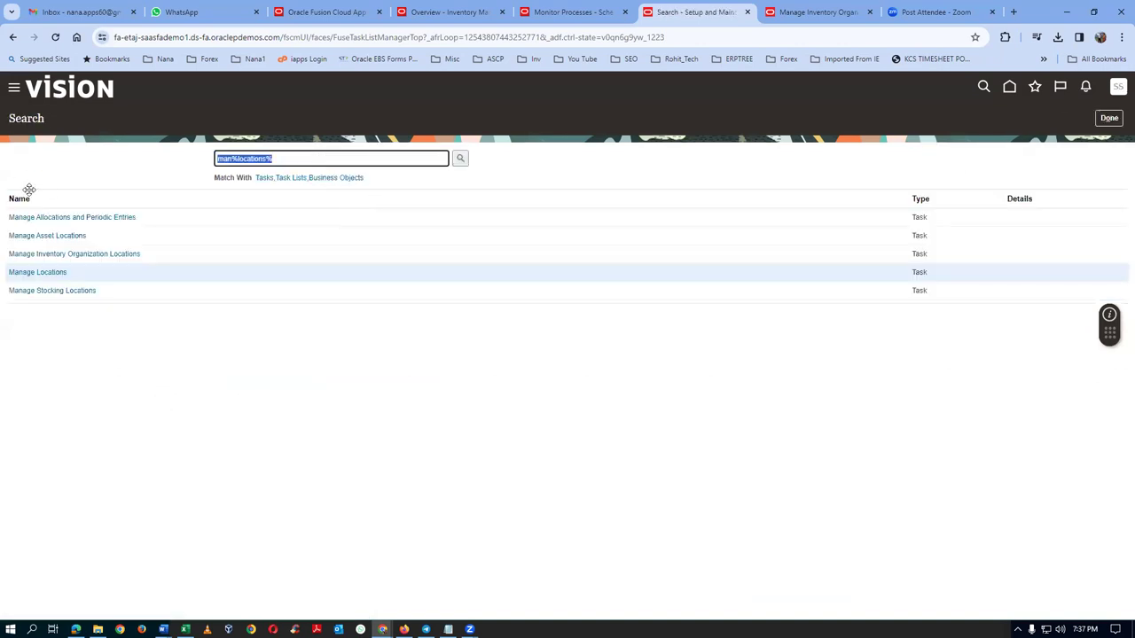
{"action": "type", "text": "man%su"}
{"action": "type", "text": "b%"}
{"action": "type", "text": "%"}
{"action": "key", "text": "Return"}
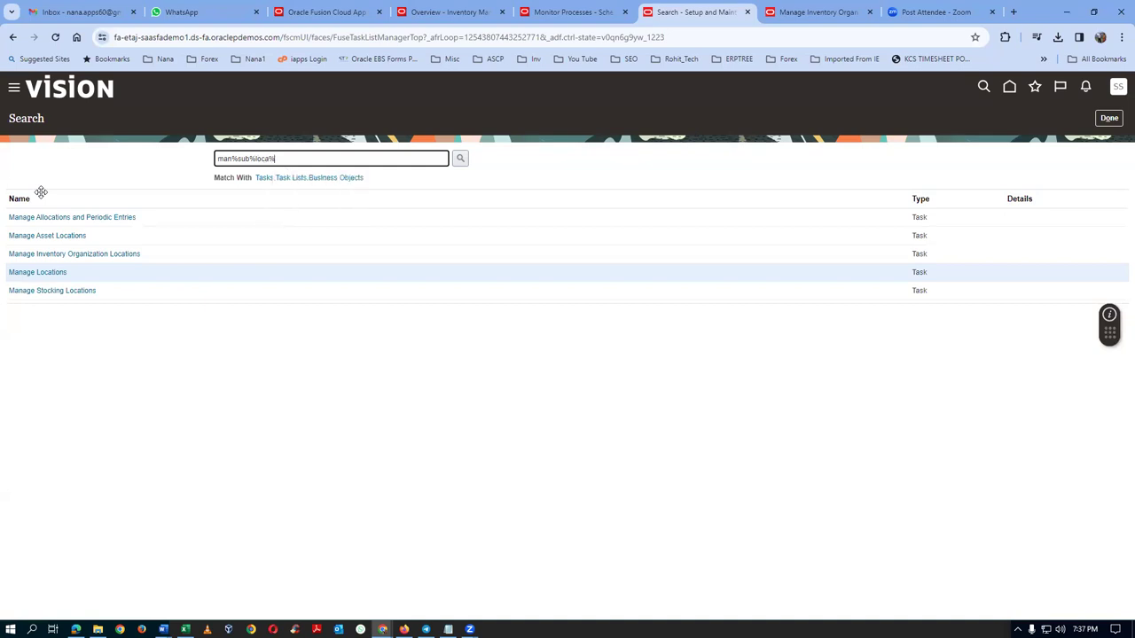
{"action": "left_click", "coordinate": [46, 217]}
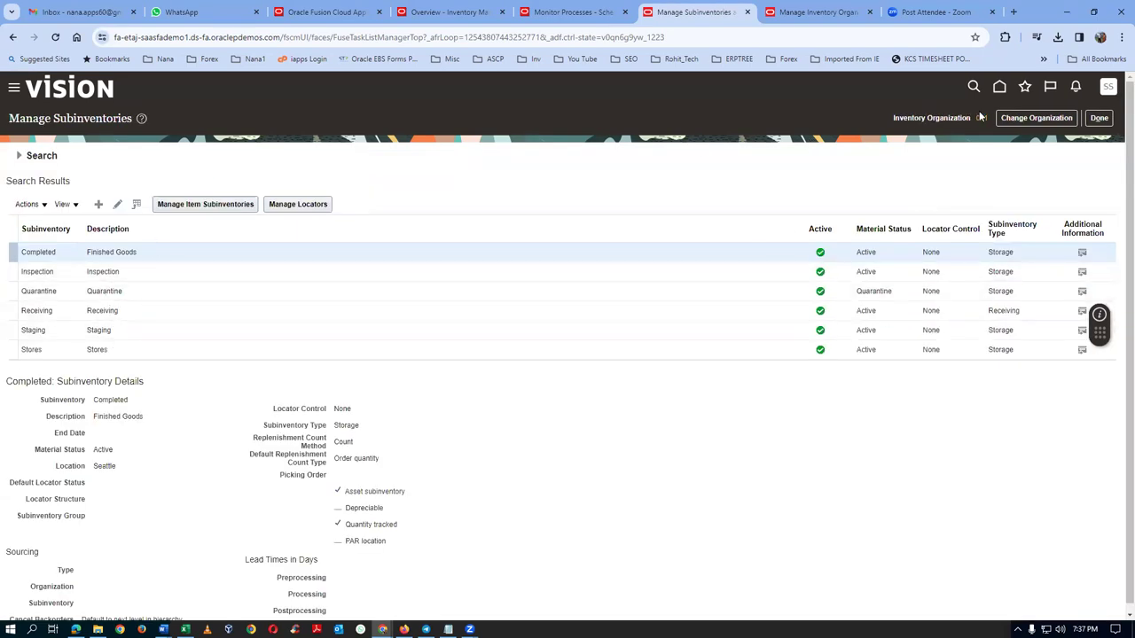
- Change the subinventories' inventory organization to A011 and start a new subinventory
{"action": "left_click", "coordinate": [1008, 118]}
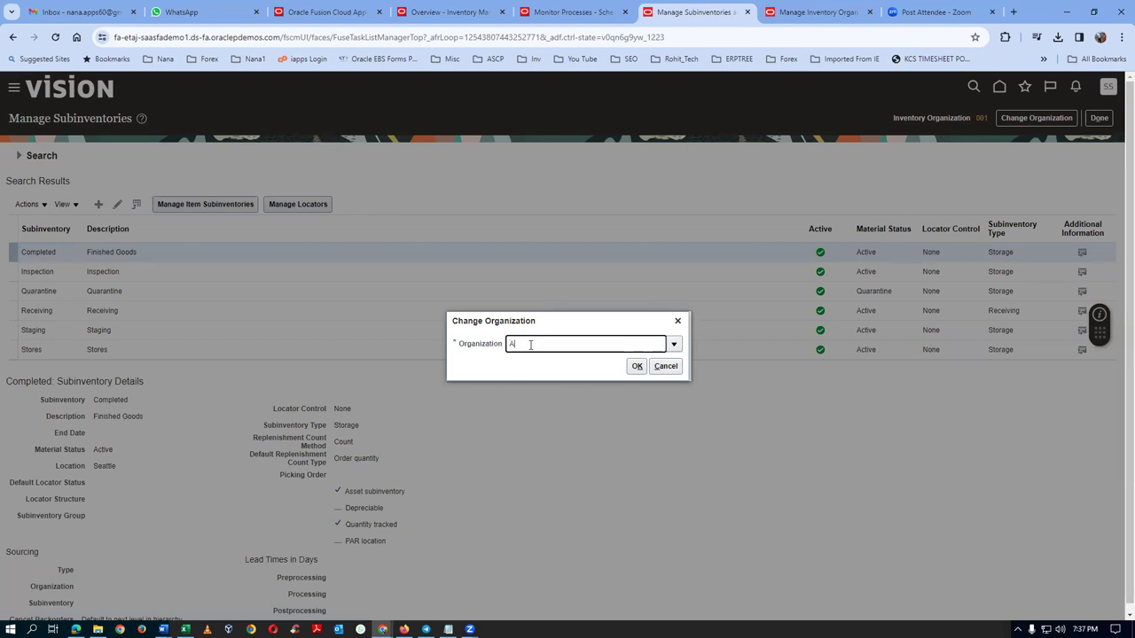
{"action": "type", "text": "A011"}
{"action": "key", "text": "Tab"}
{"action": "left_click", "coordinate": [636, 366]}
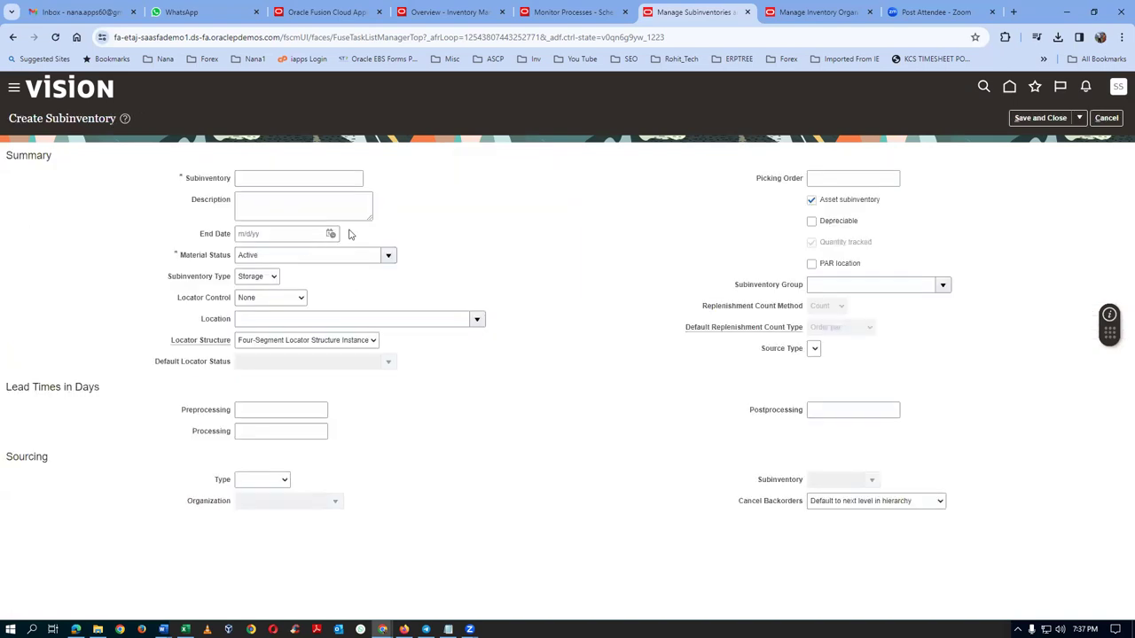
- Create an active storage subinventory named RMS_1 with description RMS_1, keeping the other defaults, and save it
{"action": "left_click", "coordinate": [265, 180]}
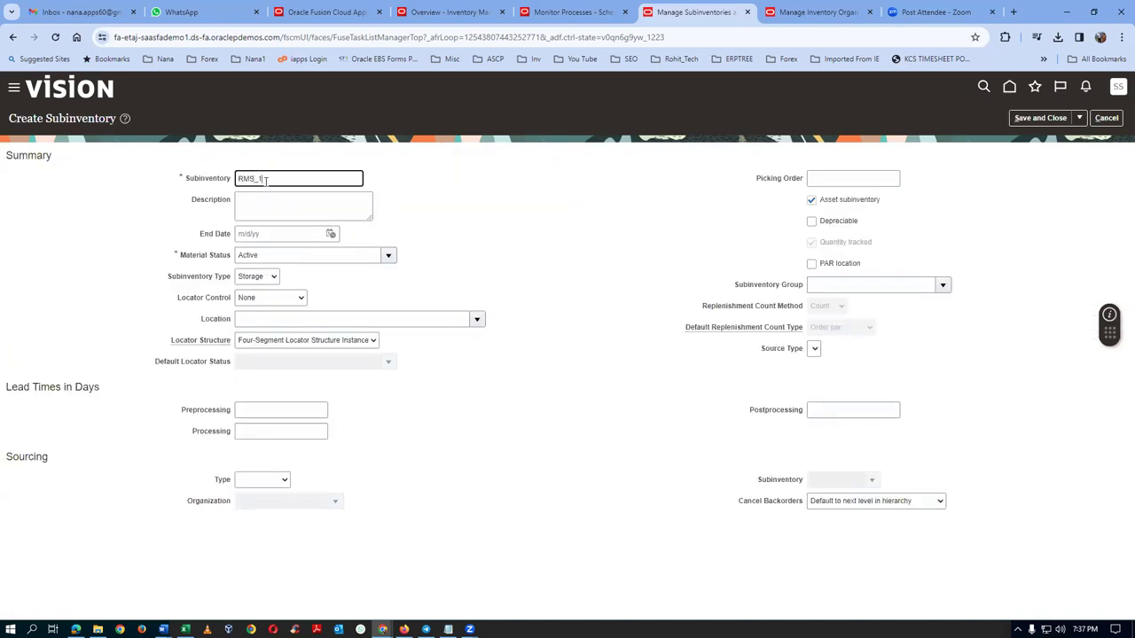
{"action": "key", "text": "ctrl+a"}
{"action": "key", "text": "ctrl+c"}
{"action": "left_click", "coordinate": [257, 215]}
{"action": "key", "text": "ctrl+v"}
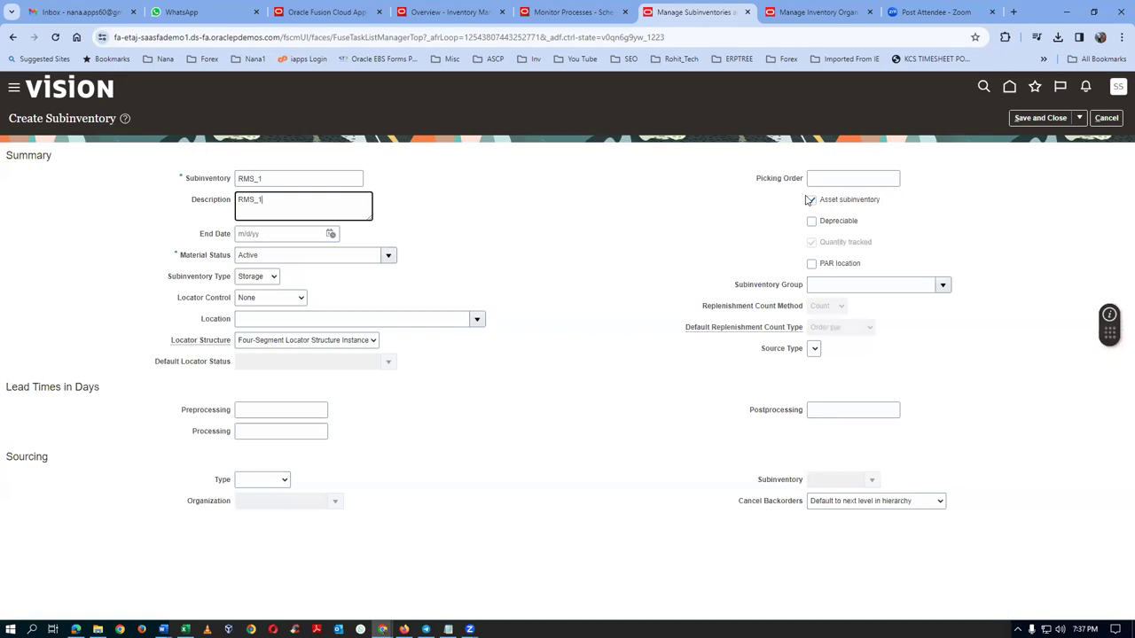
{"action": "left_click", "coordinate": [1029, 117]}
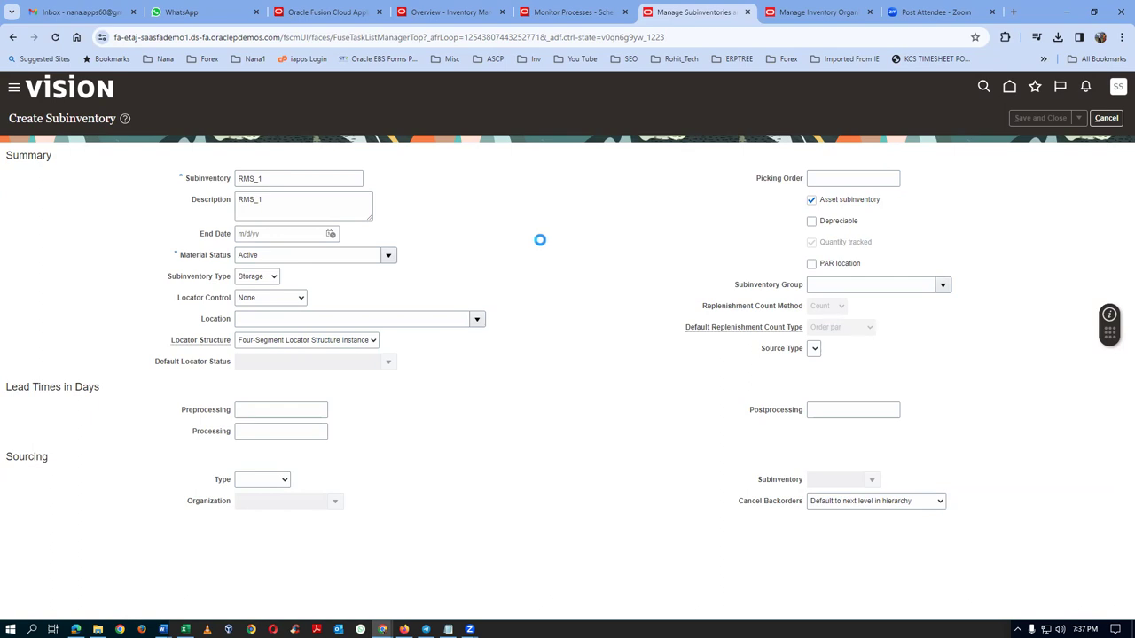
{"action": "left_click", "coordinate": [593, 230]}
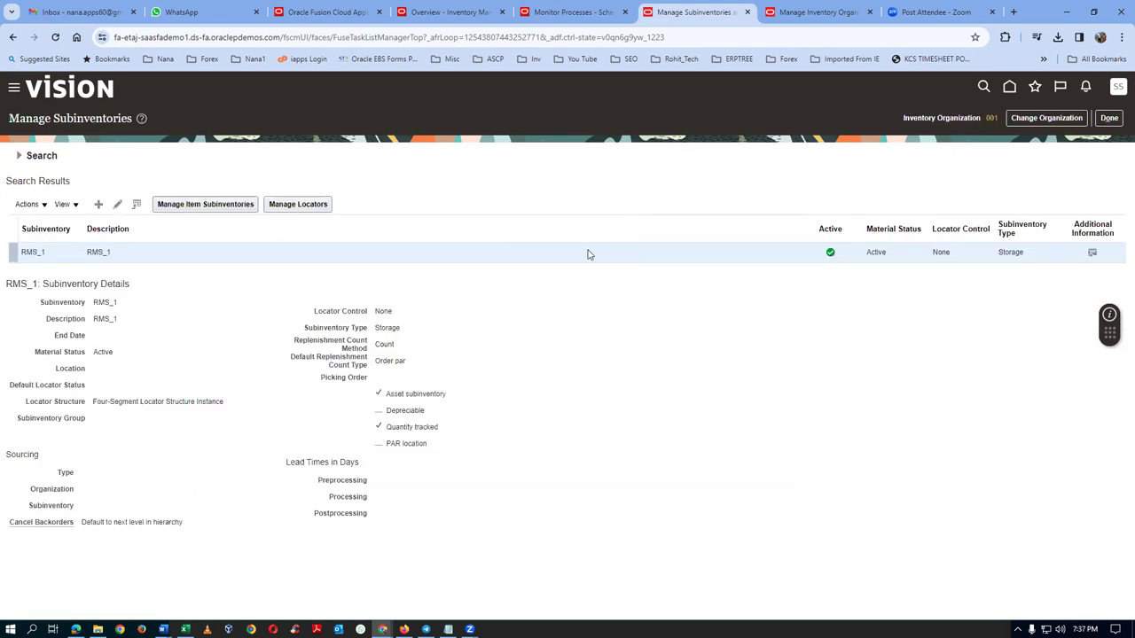
- Switch to the enterprise structure PDF and review the master and child inventory organization boxes with their codes, names and locations
{"action": "key", "text": "alt+Tab"}
{"action": "left_click_drag", "start_coordinate": [593, 282], "coordinate": [610, 340]}
{"action": "left_click_drag", "start_coordinate": [392, 366], "coordinate": [422, 415]}
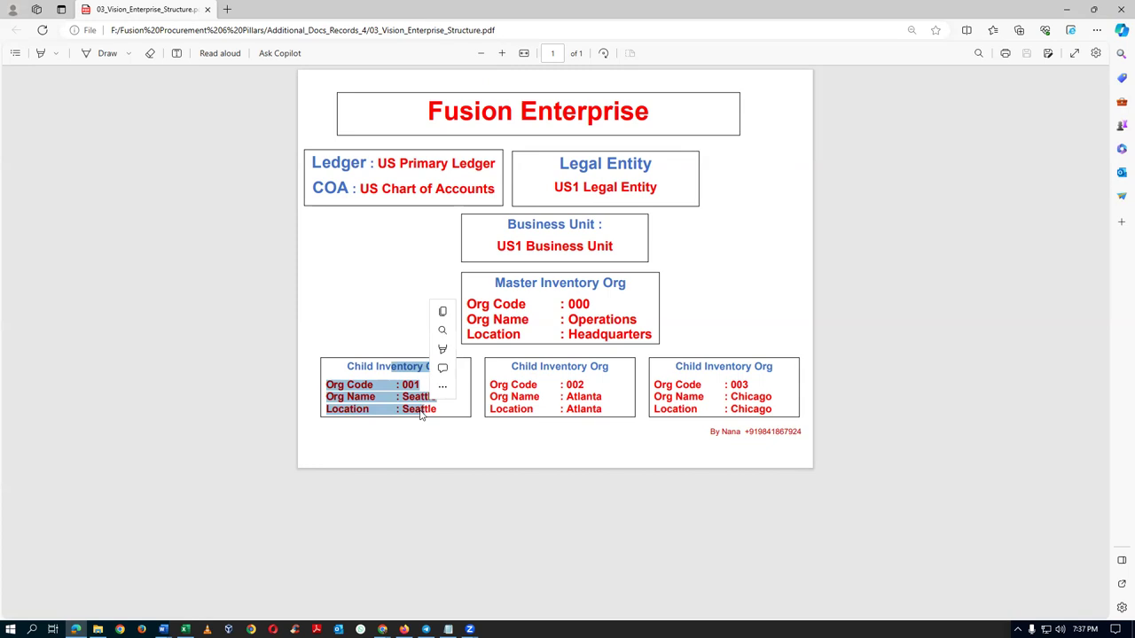
{"action": "left_click", "coordinate": [589, 308]}
{"action": "left_click_drag", "start_coordinate": [563, 283], "coordinate": [591, 338]}
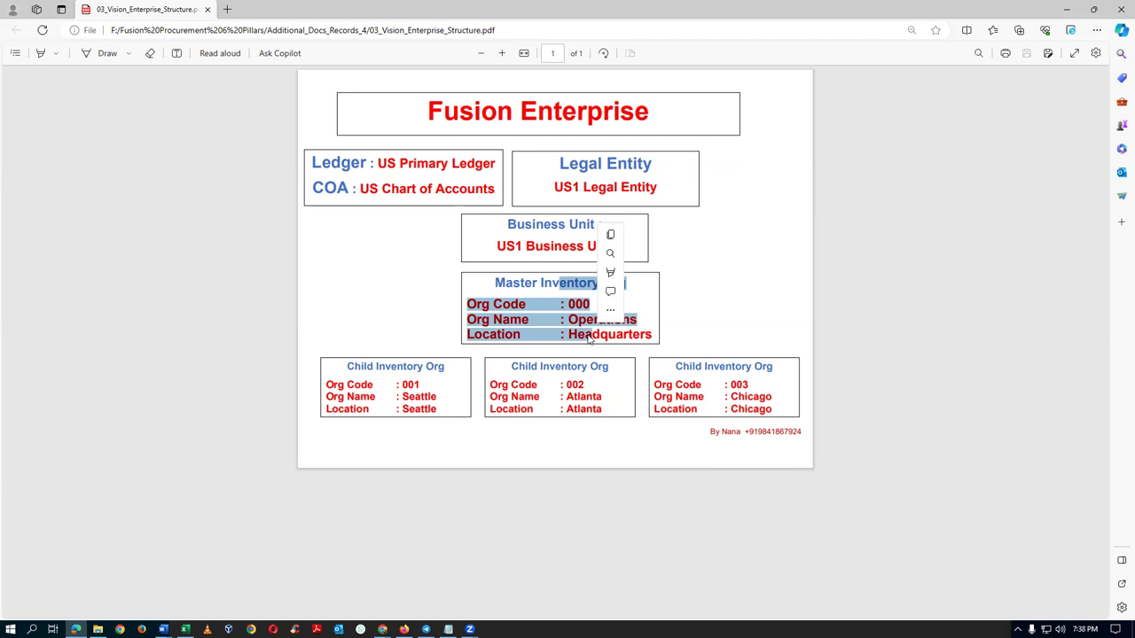
{"action": "left_click", "coordinate": [530, 300]}
{"action": "left_click_drag", "start_coordinate": [528, 283], "coordinate": [585, 334]}
{"action": "left_click_drag", "start_coordinate": [383, 366], "coordinate": [426, 403]}
{"action": "left_click", "coordinate": [387, 408]}
{"action": "left_click_drag", "start_coordinate": [349, 367], "coordinate": [438, 411]}
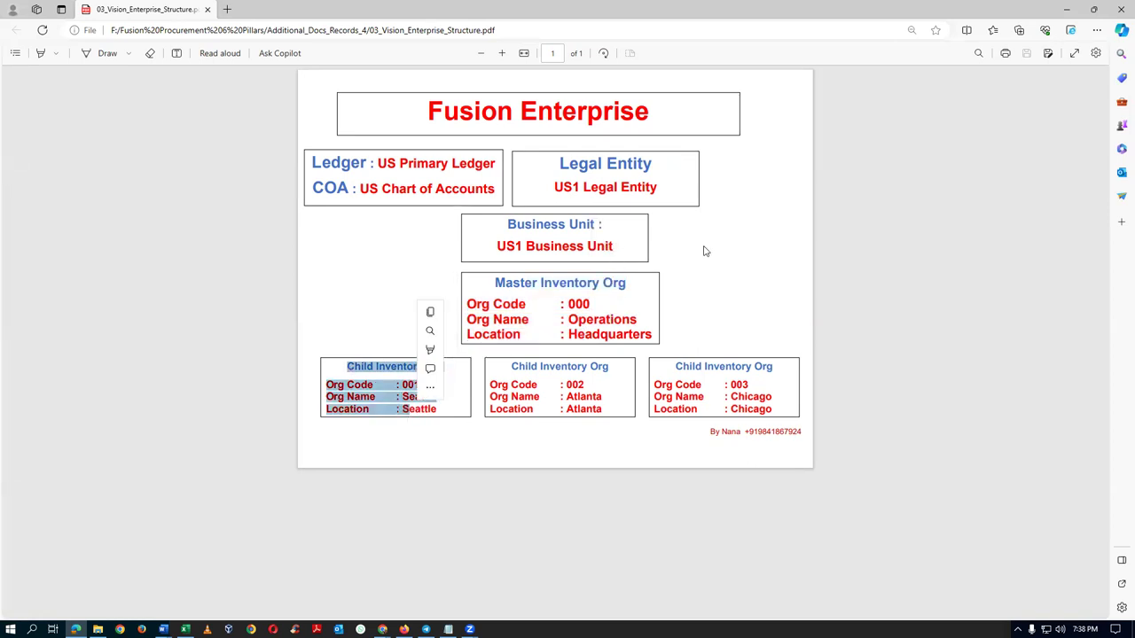
{"action": "left_click", "coordinate": [735, 275]}
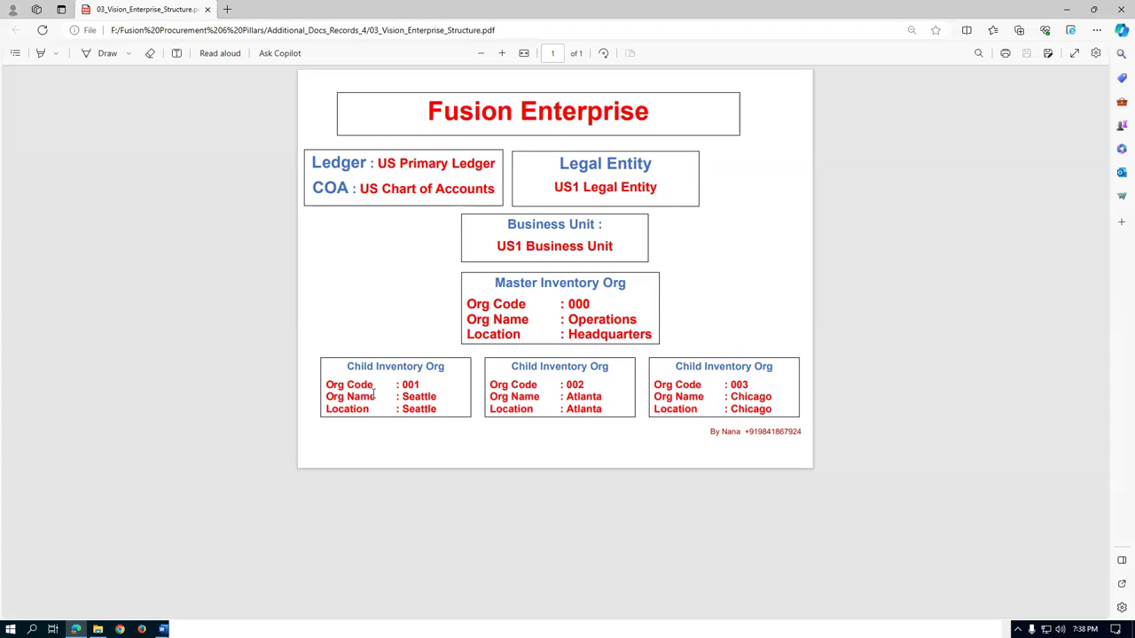
- Return to Oracle Fusion's setup task search, search for man%data%access%, and open Manage Data Access for Users
{"action": "key", "text": "alt+Tab"}
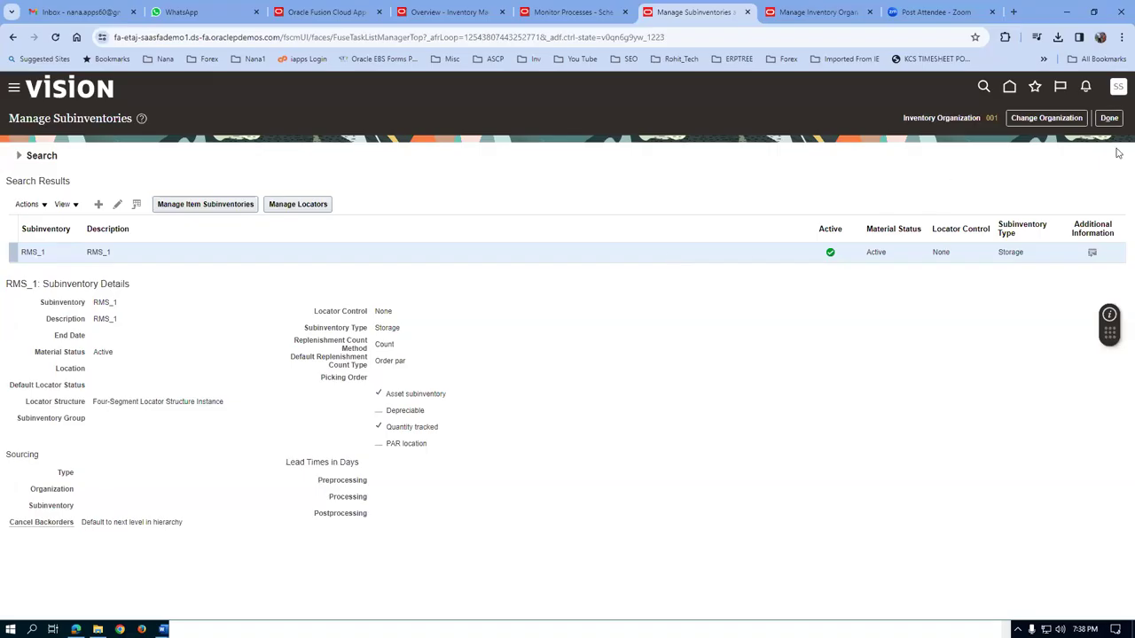
{"action": "left_click", "coordinate": [1110, 120]}
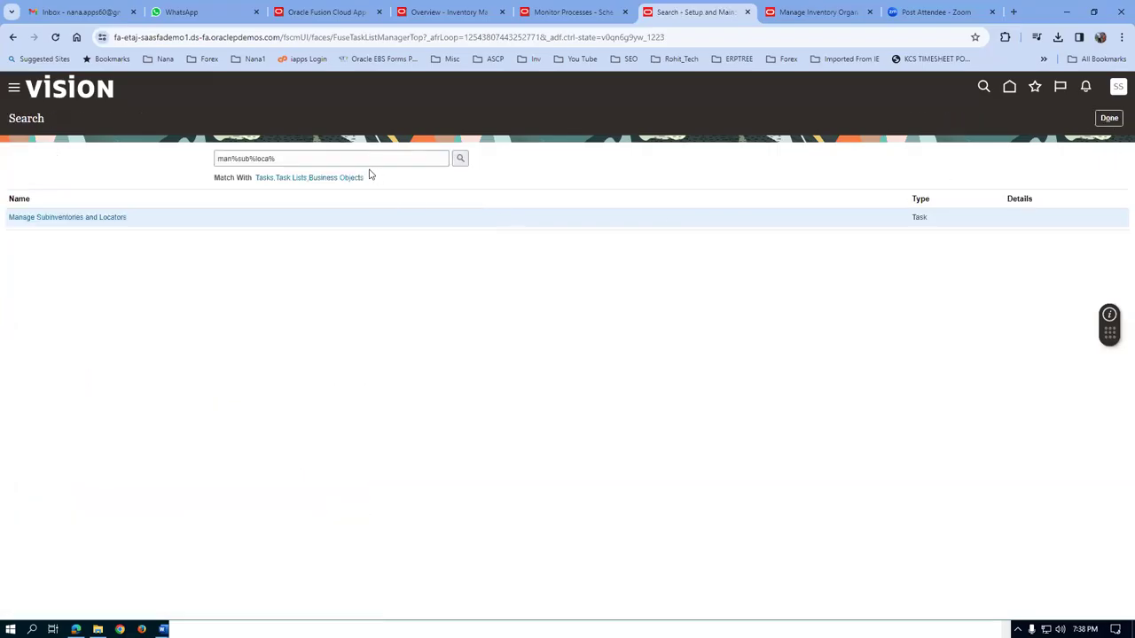
{"action": "type", "text": "man%"}
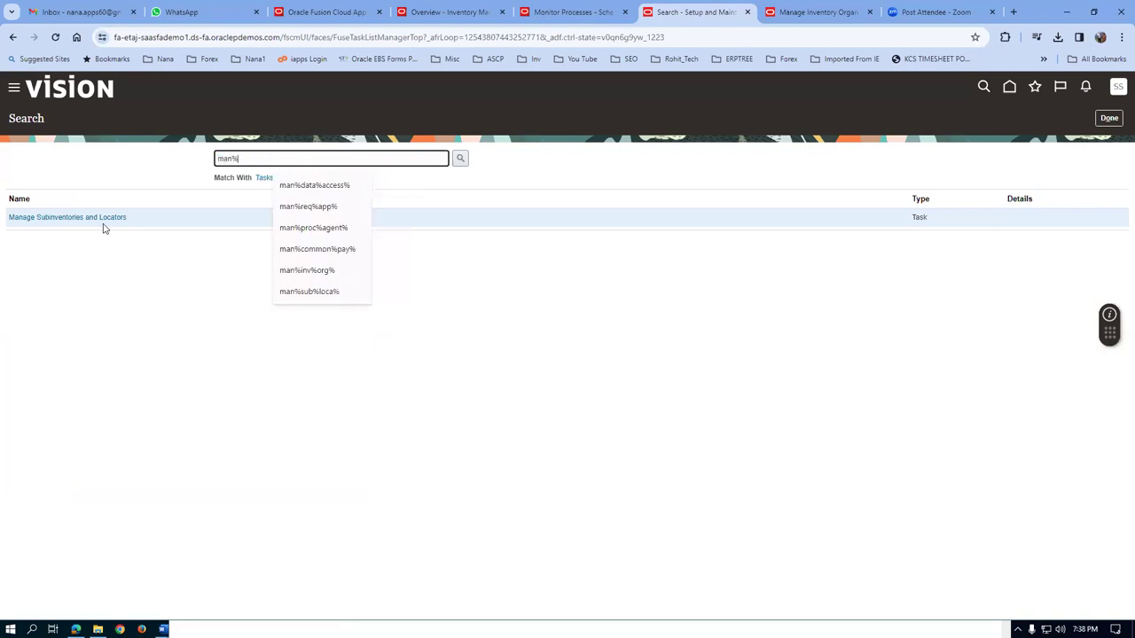
{"action": "type", "text": "data%access%"}
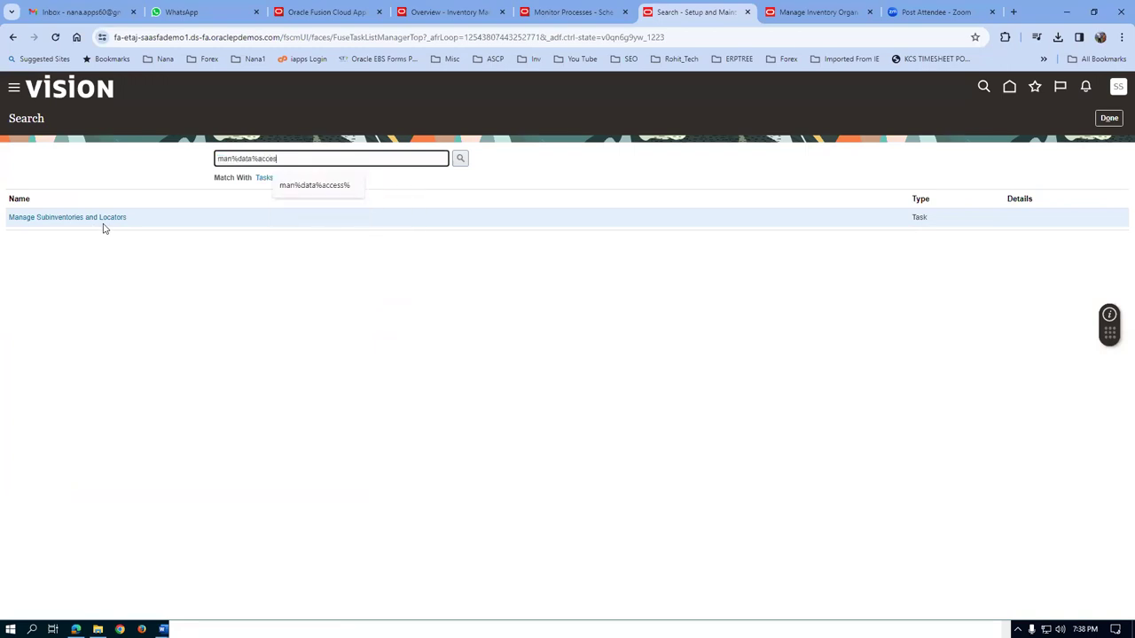
{"action": "key", "text": "Return"}
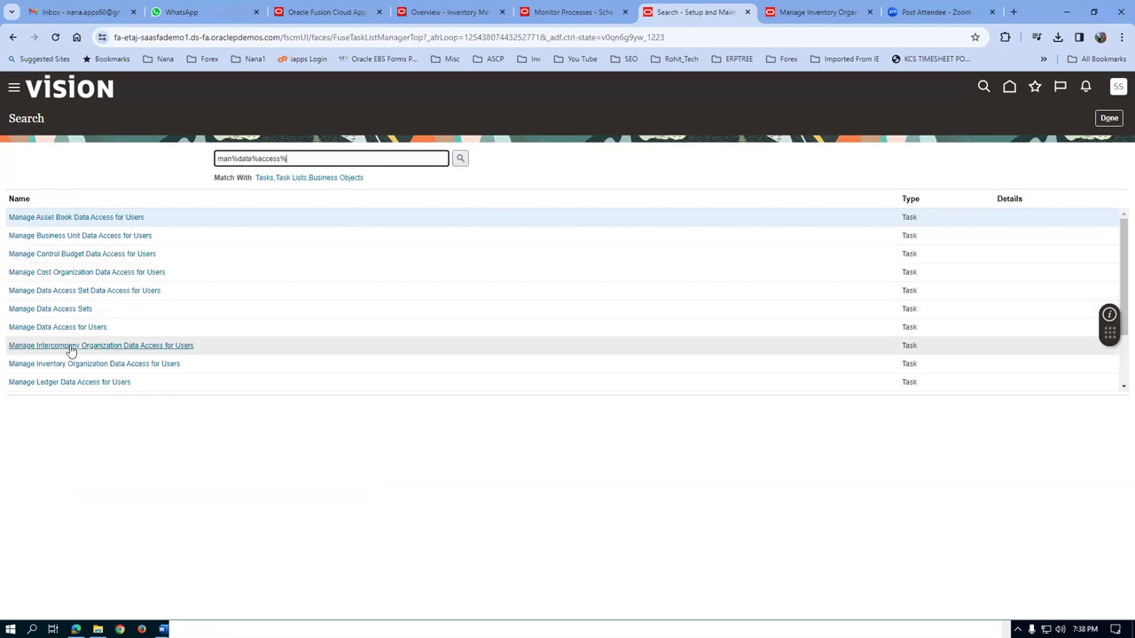
{"action": "left_click", "coordinate": [68, 310]}
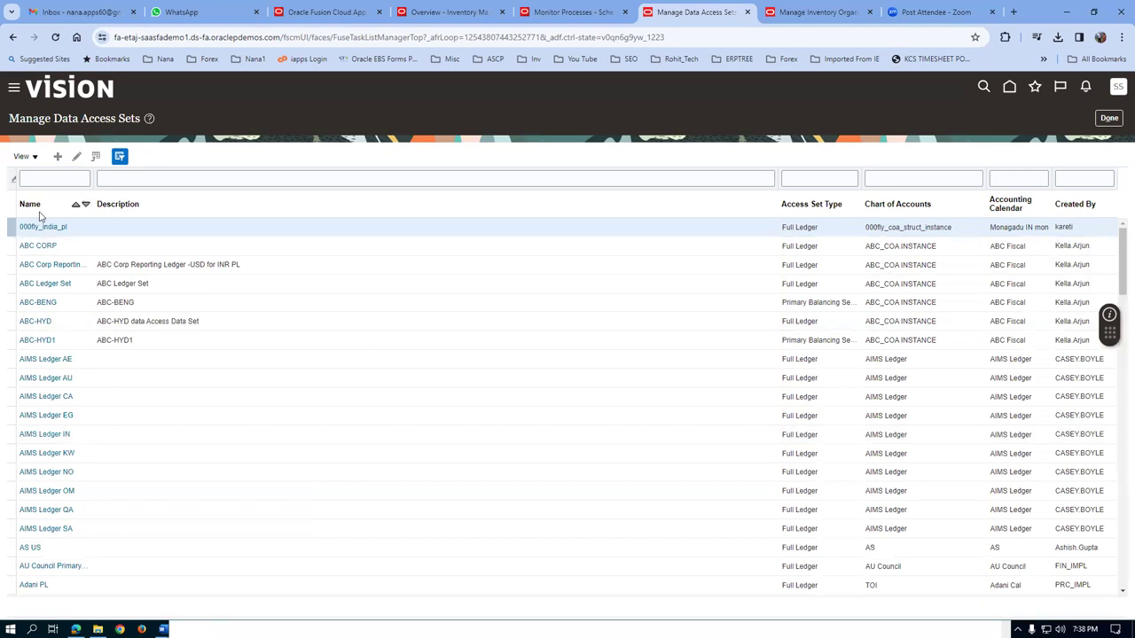
{"action": "left_click", "coordinate": [1109, 117]}
{"action": "left_click", "coordinate": [94, 327]}
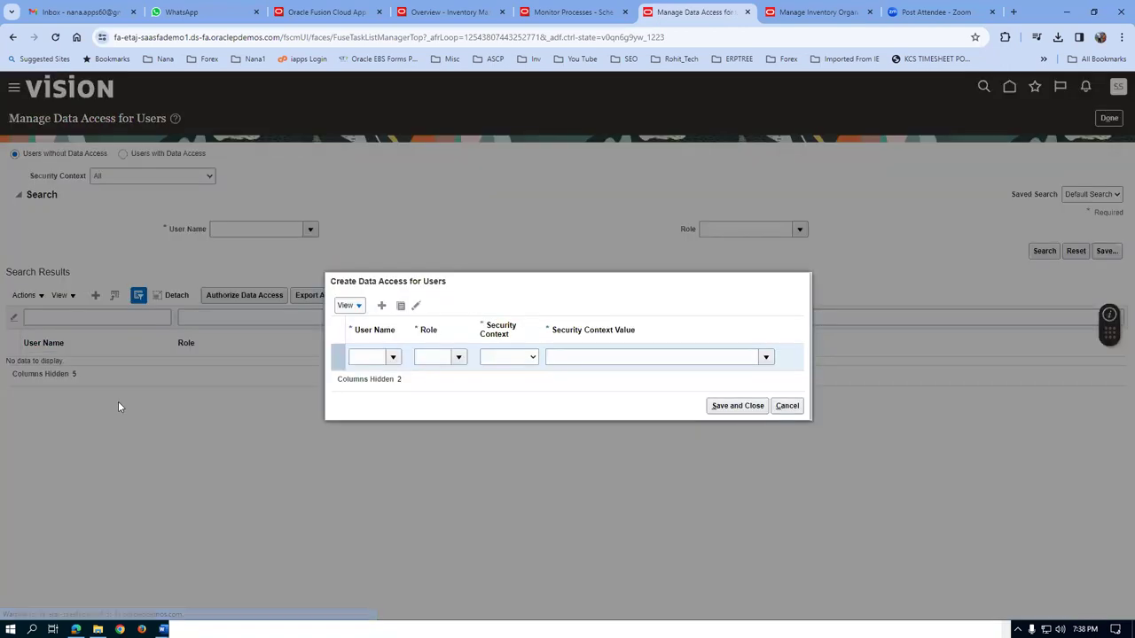
- Select the scm15 user and the Inventory Manager role in the new data access entry
{"action": "left_click", "coordinate": [372, 356]}
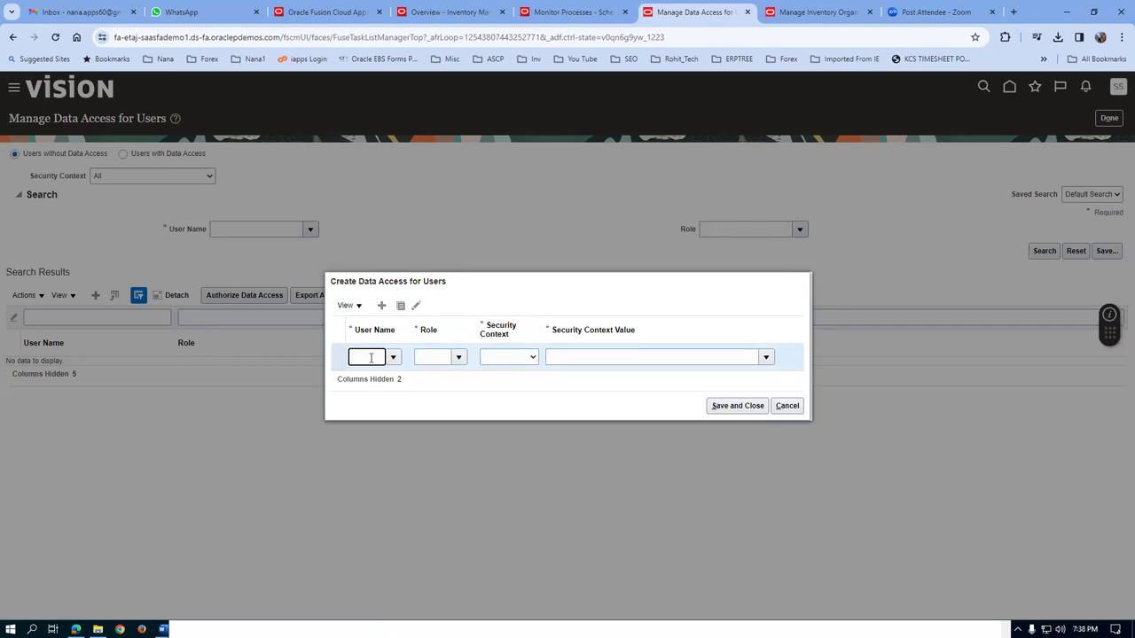
{"action": "type", "text": "scm15"}
{"action": "left_click", "coordinate": [408, 371]}
{"action": "left_click", "coordinate": [432, 359]}
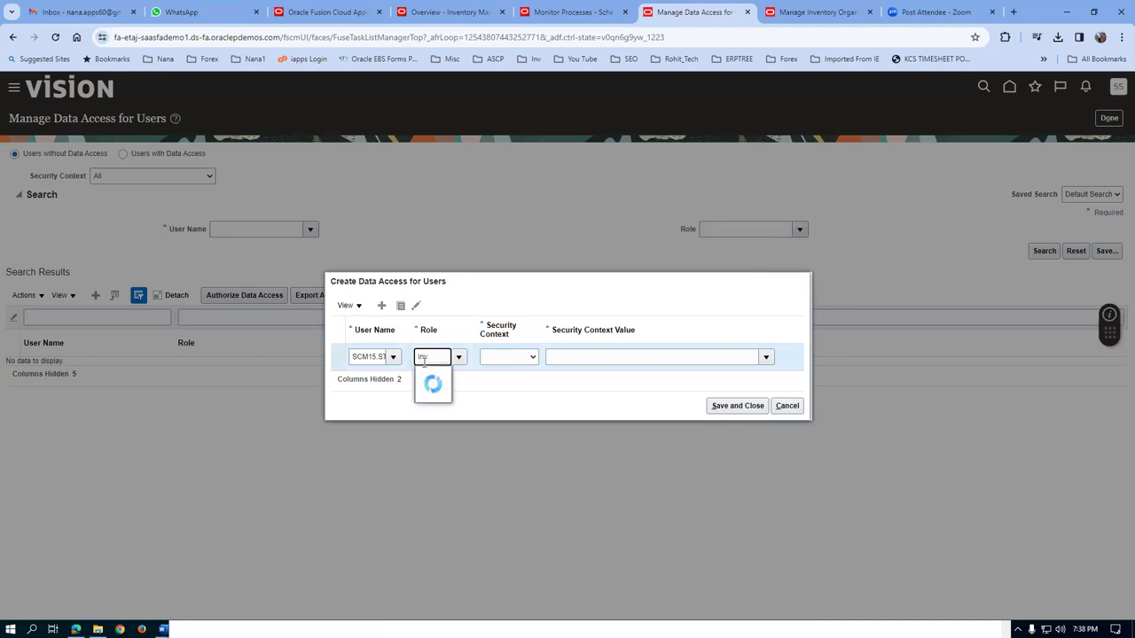
{"action": "left_click", "coordinate": [449, 376]}
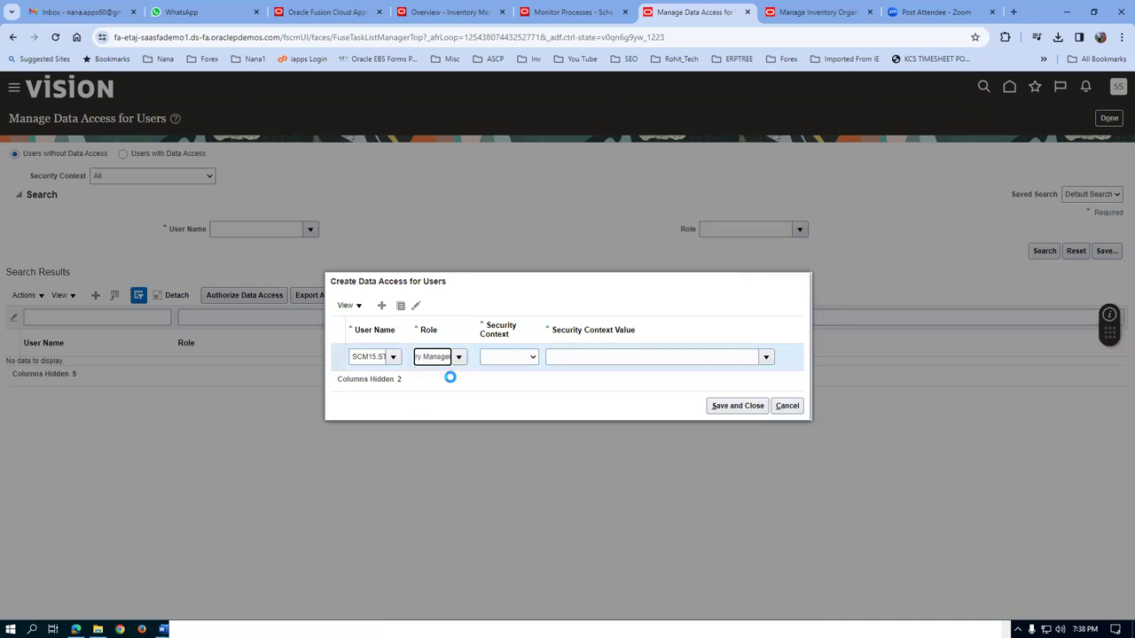
- Set the entry's security context to Inventory organization and its security context value to A011
{"action": "left_click", "coordinate": [506, 360]}
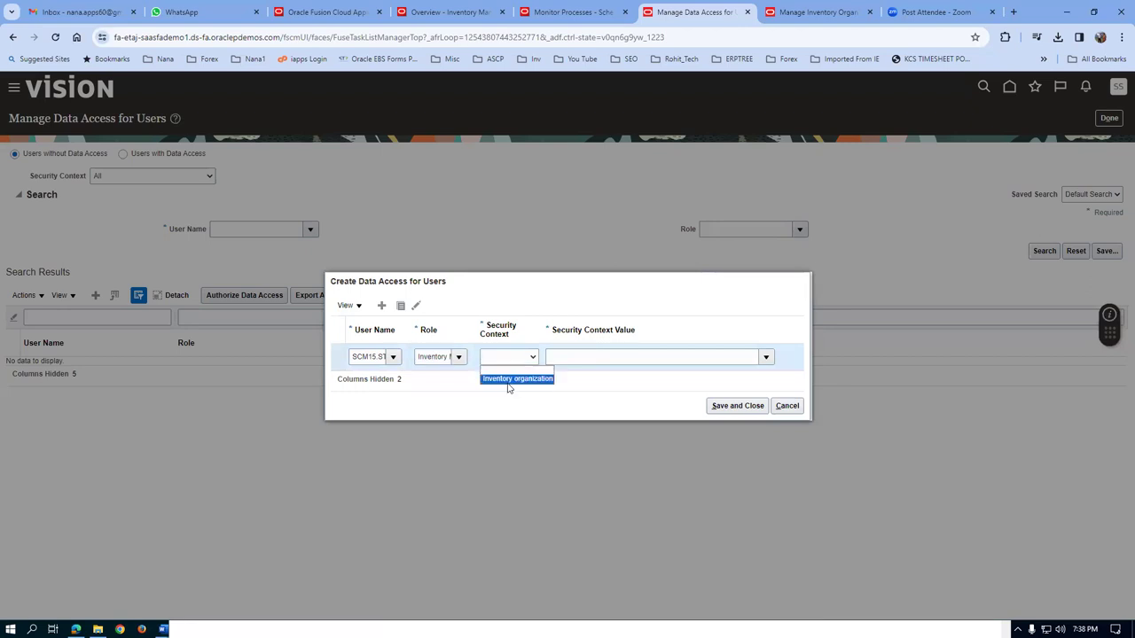
{"action": "left_click", "coordinate": [517, 379]}
{"action": "left_click", "coordinate": [622, 355]}
{"action": "type", "text": "AQ01"}
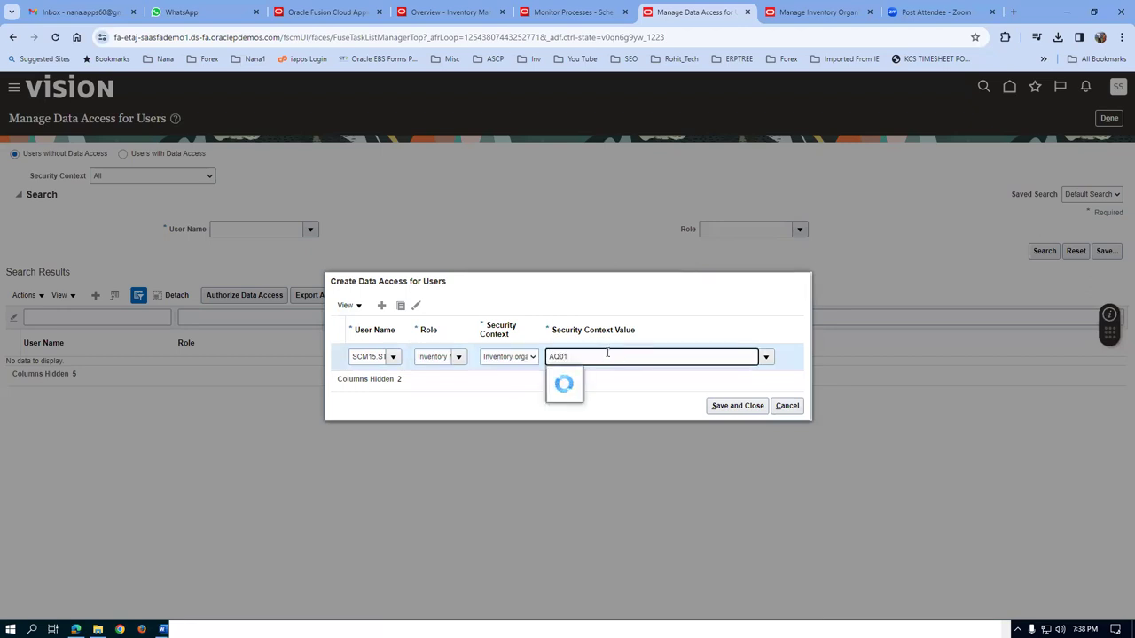
{"action": "key", "text": "ctrl+a"}
{"action": "type", "text": "A"}
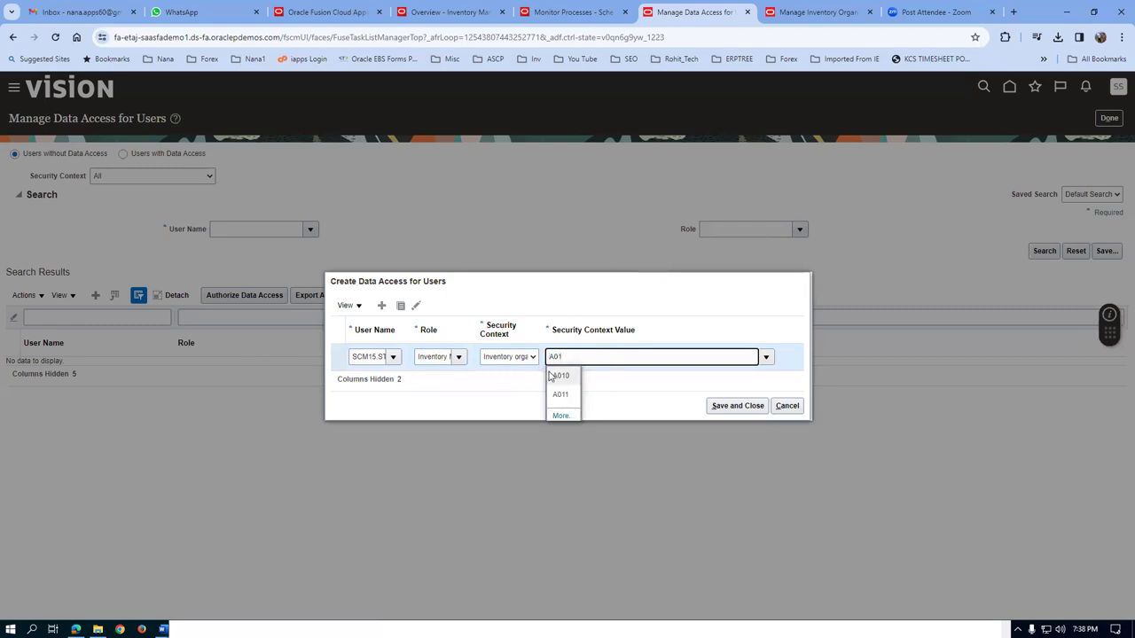
{"action": "left_click", "coordinate": [558, 395]}
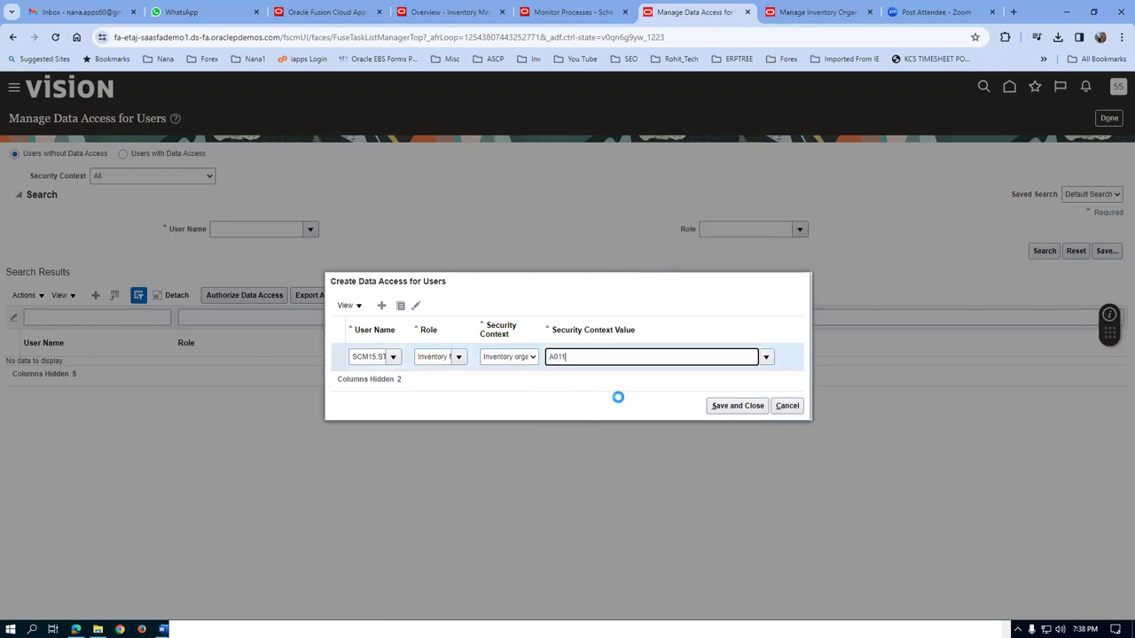
- Duplicate the A011 data access entry, setting the Receiving Agent role, the Inventory organization security context and the value A011
{"action": "left_click", "coordinate": [401, 307]}
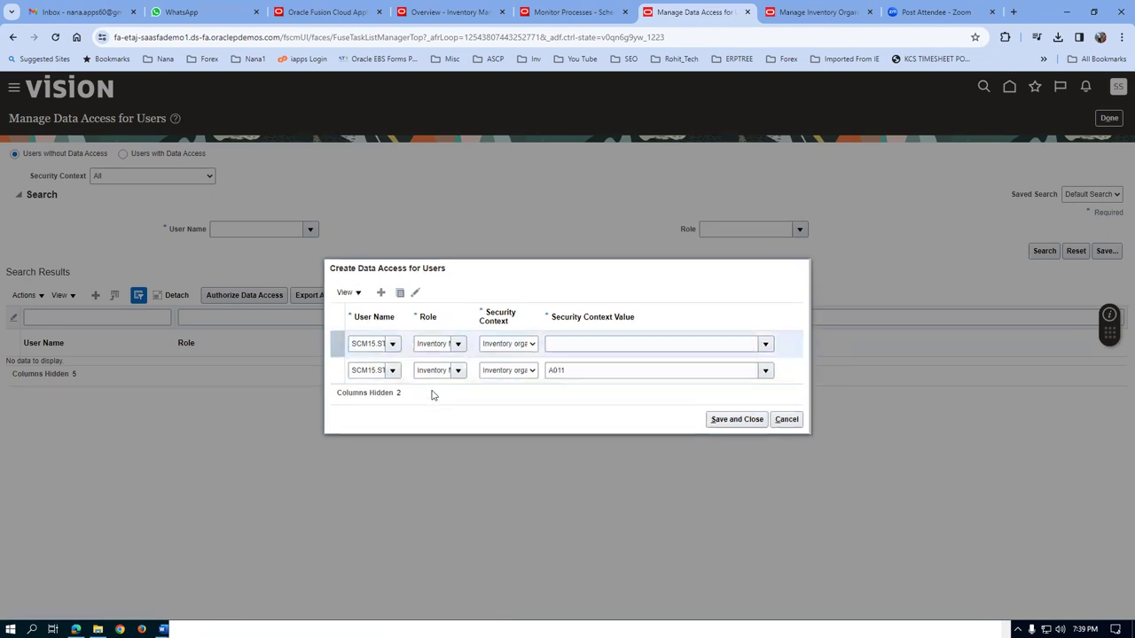
{"action": "left_click", "coordinate": [417, 347]}
{"action": "type", "text": "Iec"}
{"action": "left_click", "coordinate": [439, 363]}
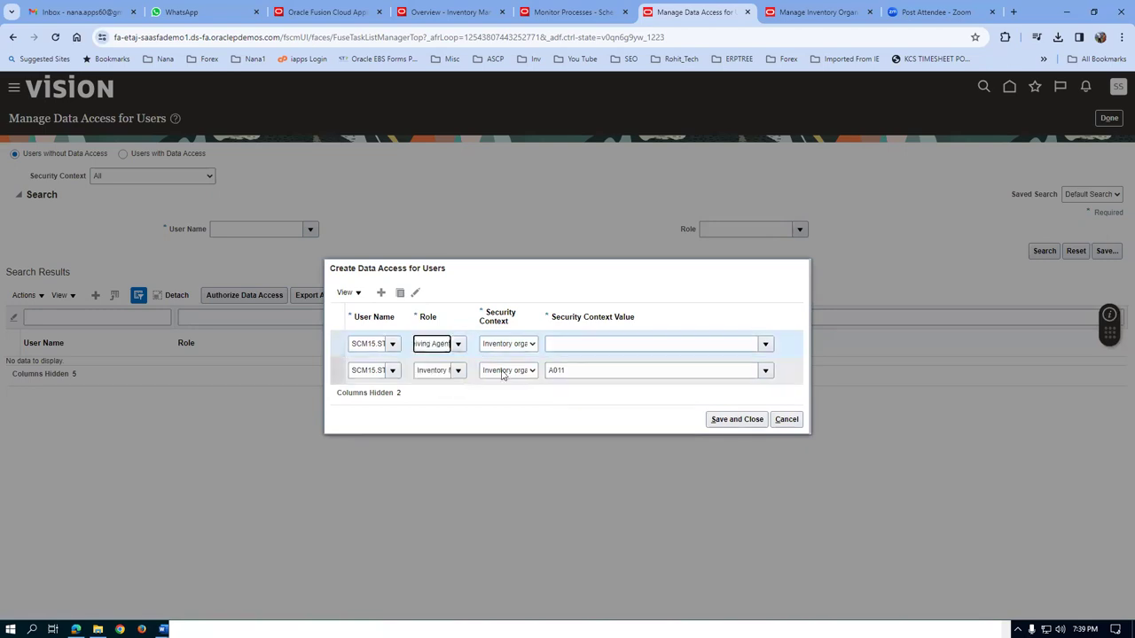
{"action": "left_click", "coordinate": [507, 349]}
{"action": "left_click", "coordinate": [524, 365]}
{"action": "left_click", "coordinate": [576, 345]}
{"action": "type", "text": "A011"}
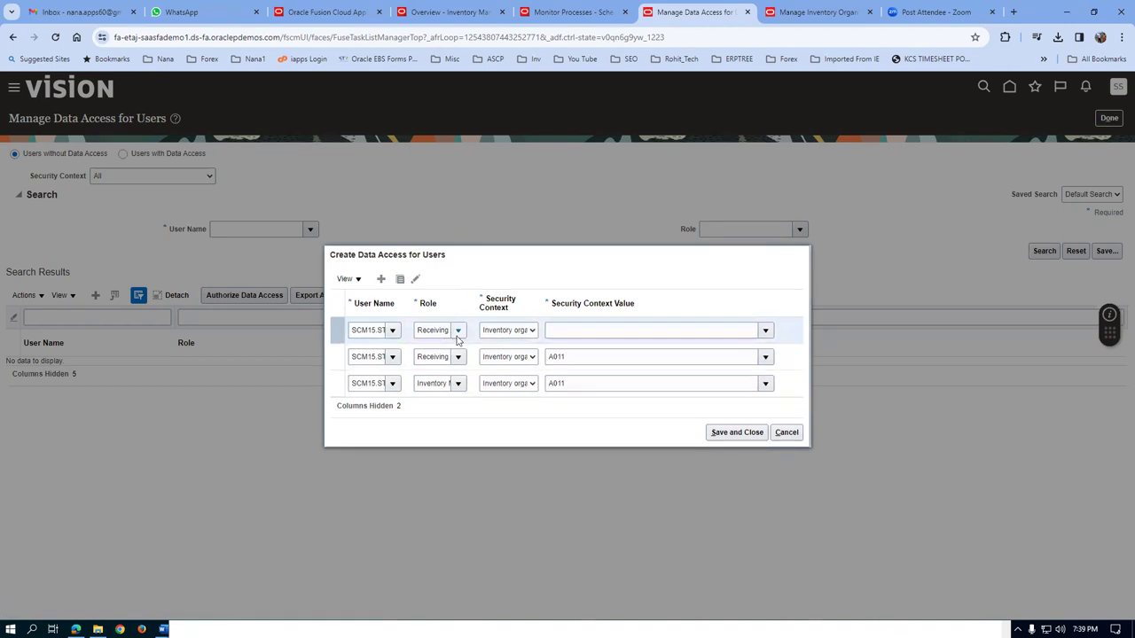
- Complete a third entry with the Warehouse Manager role, Inventory organization context and value A011, and save the users' data access
{"action": "left_click", "coordinate": [420, 334]}
{"action": "type", "text": "w"}
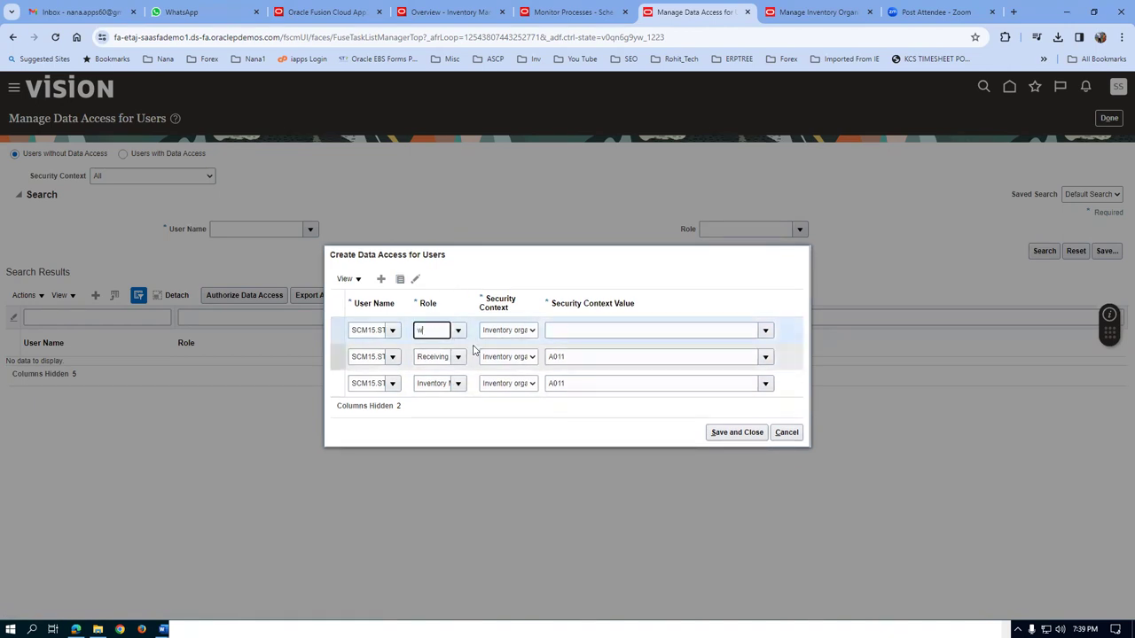
{"action": "type", "text": "are"}
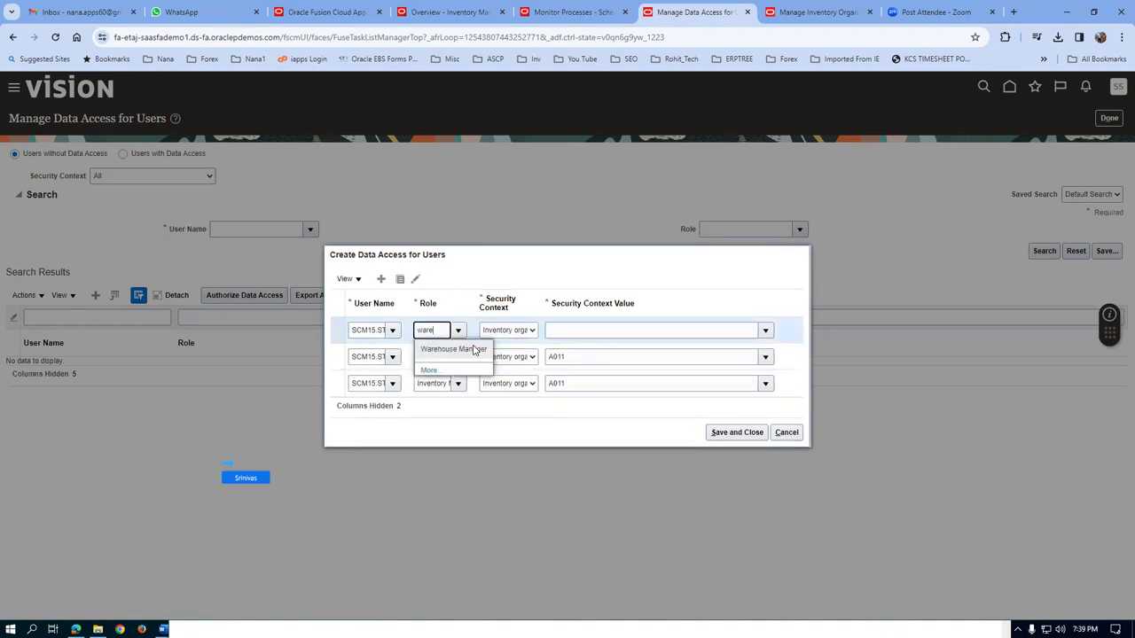
{"action": "left_click", "coordinate": [475, 351]}
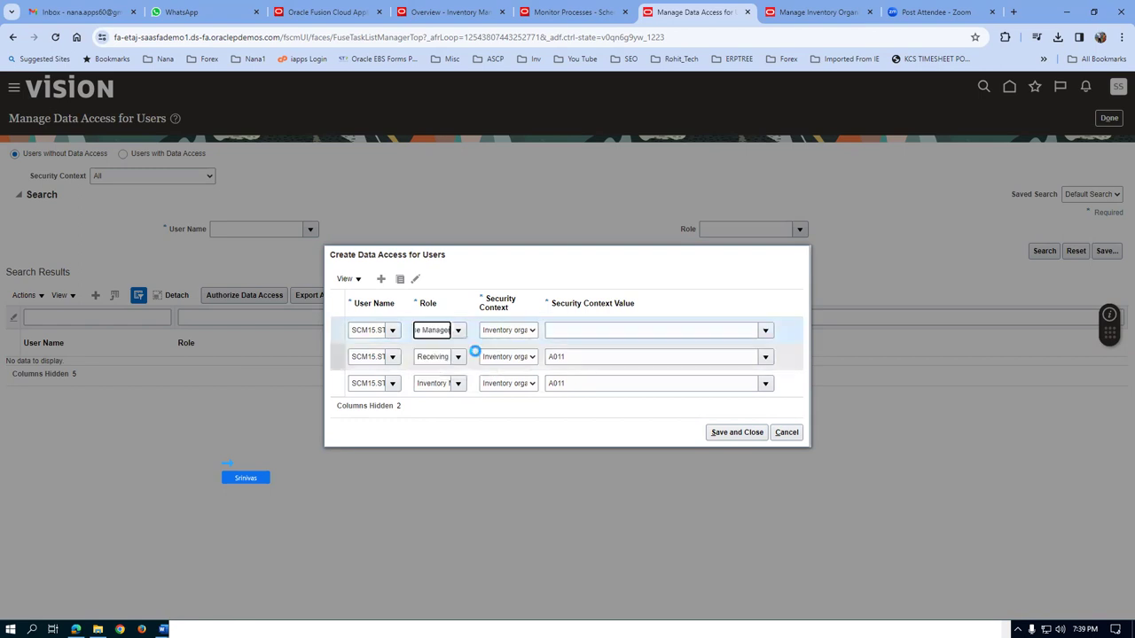
{"action": "left_click", "coordinate": [520, 331]}
{"action": "left_click", "coordinate": [520, 352]}
{"action": "left_click", "coordinate": [559, 331]}
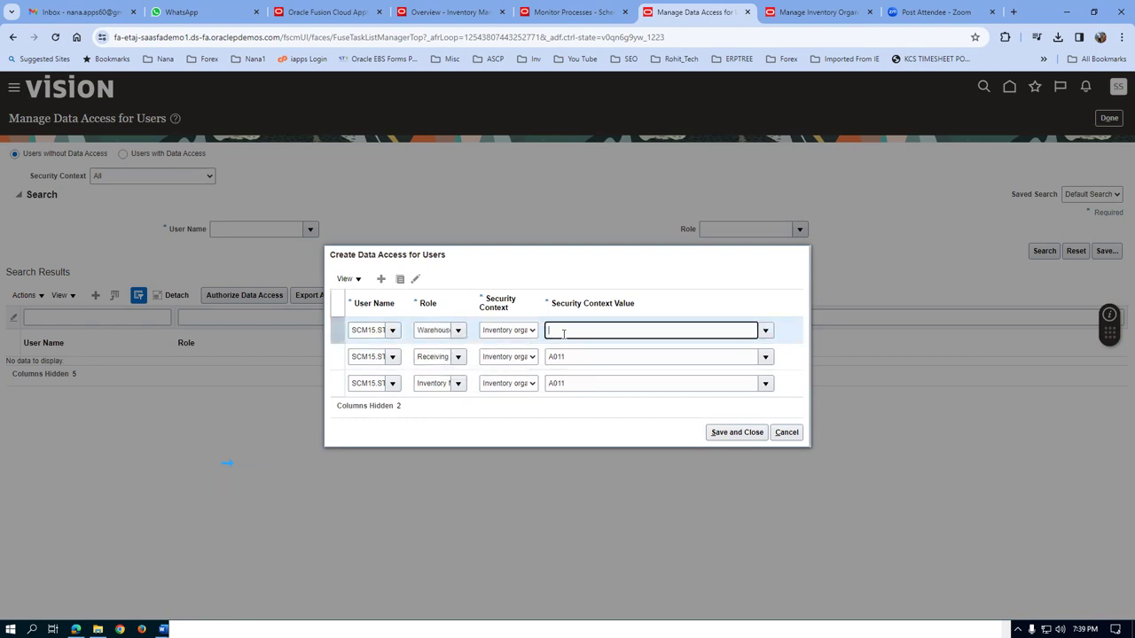
{"action": "type", "text": "A01"}
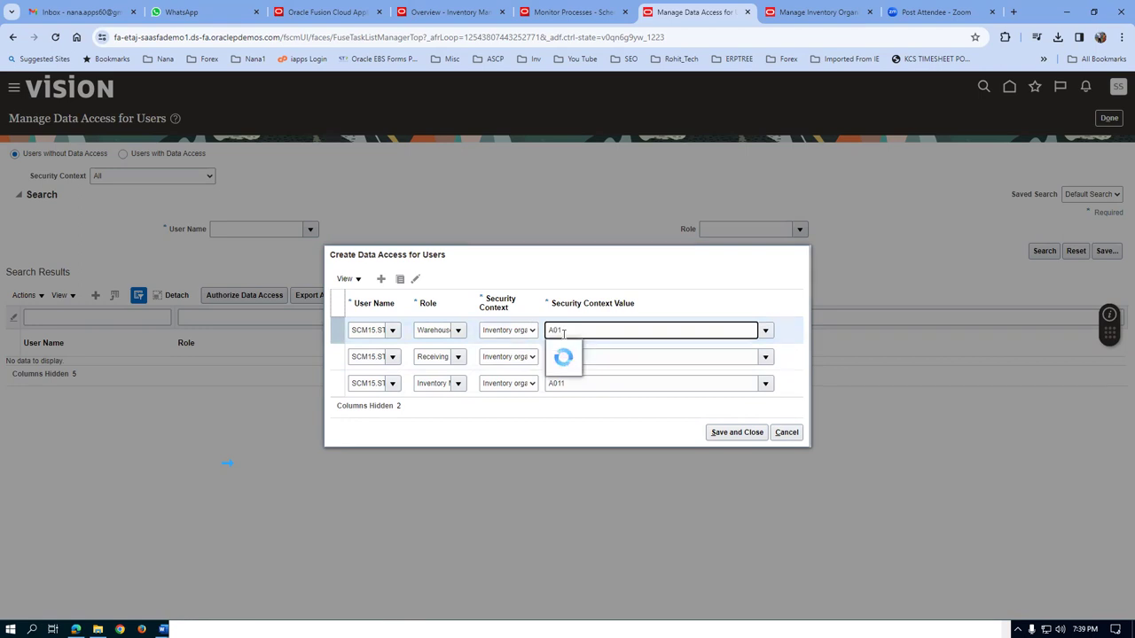
{"action": "left_click", "coordinate": [584, 357]}
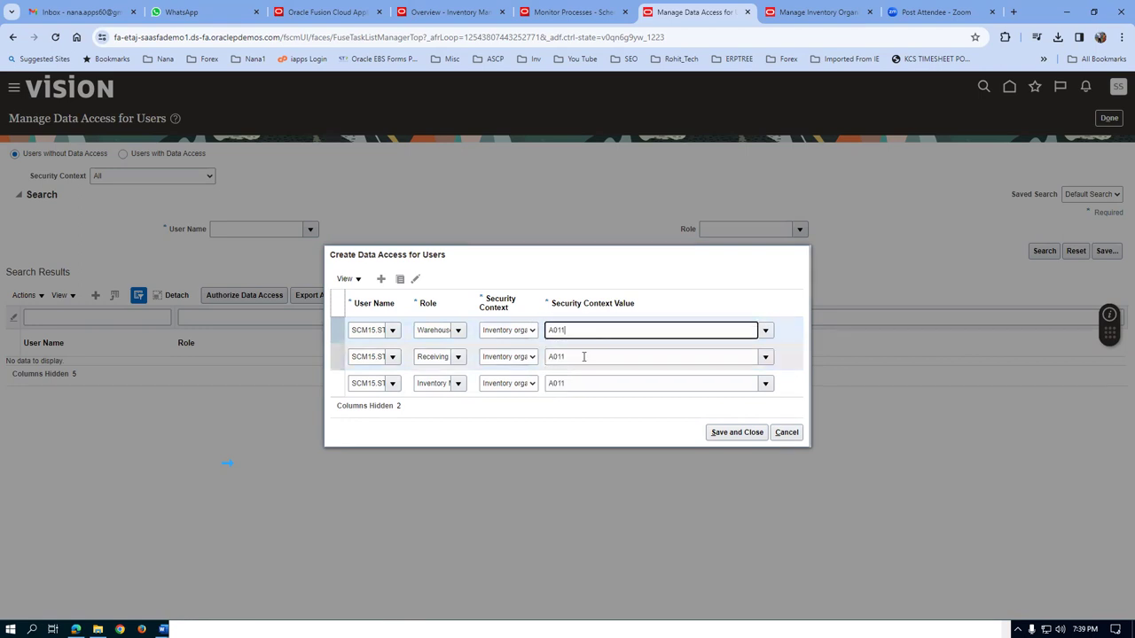
{"action": "left_click", "coordinate": [745, 433]}
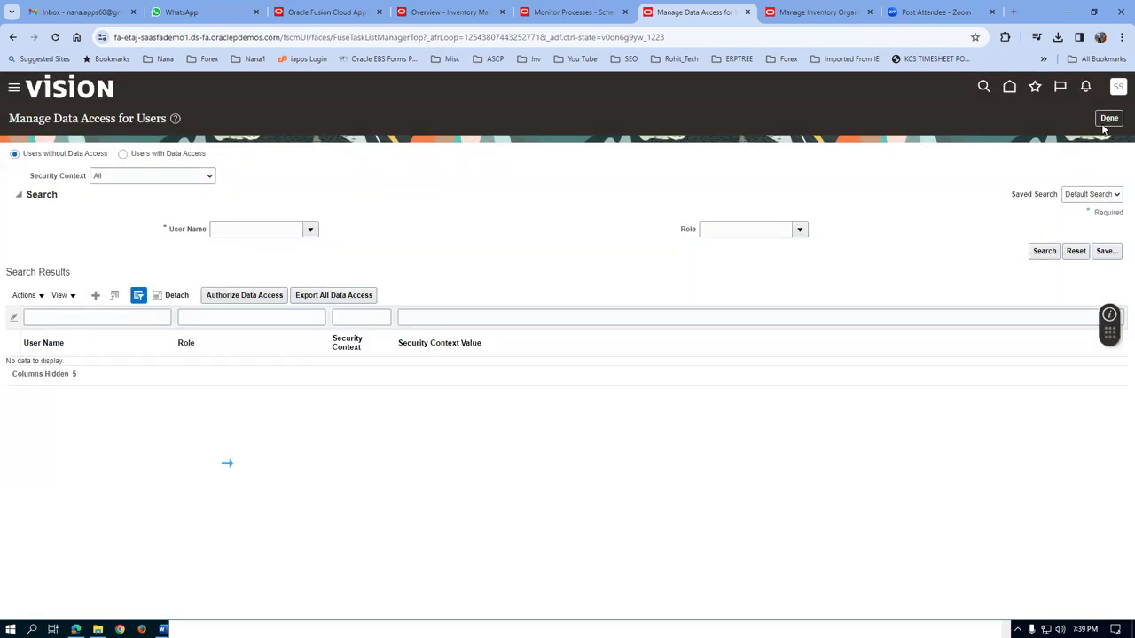
{"action": "left_click", "coordinate": [1109, 118]}
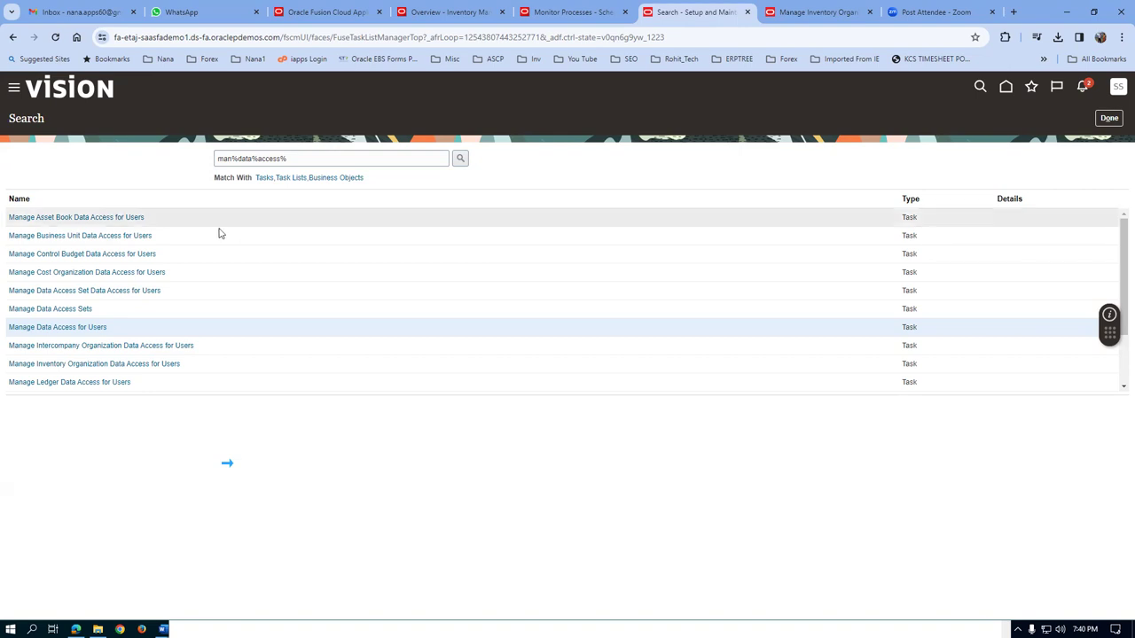
- Search the setup tasks for conf%req%busi% and open Configure Requisitioning Business Function
{"action": "left_click", "coordinate": [318, 156]}
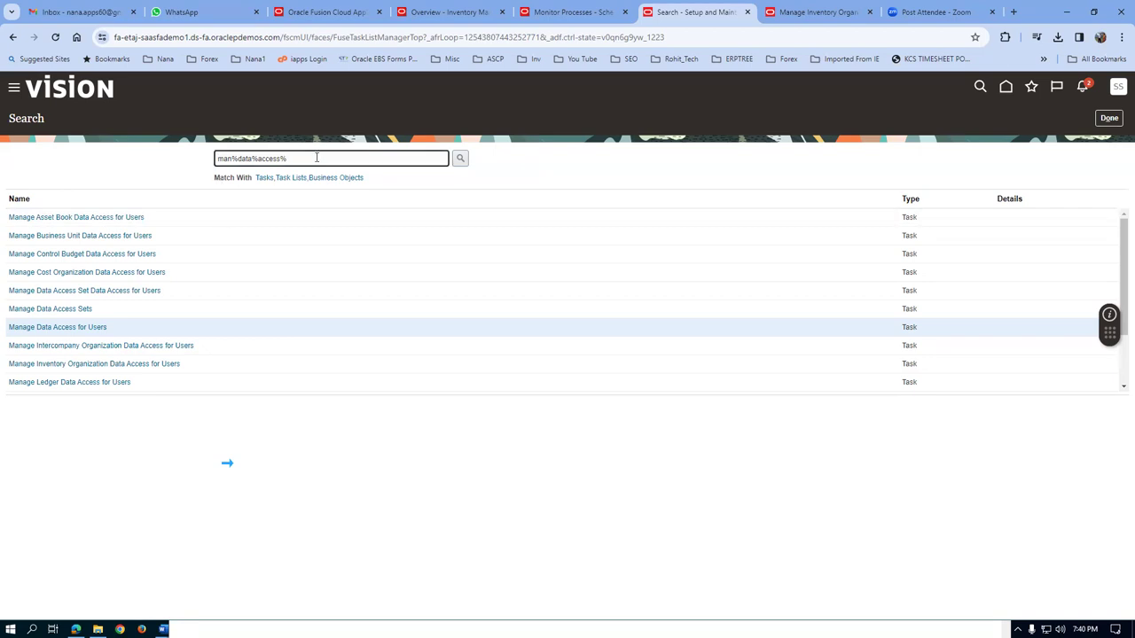
{"action": "key", "text": "ctrl+a"}
{"action": "type", "text": "conf"}
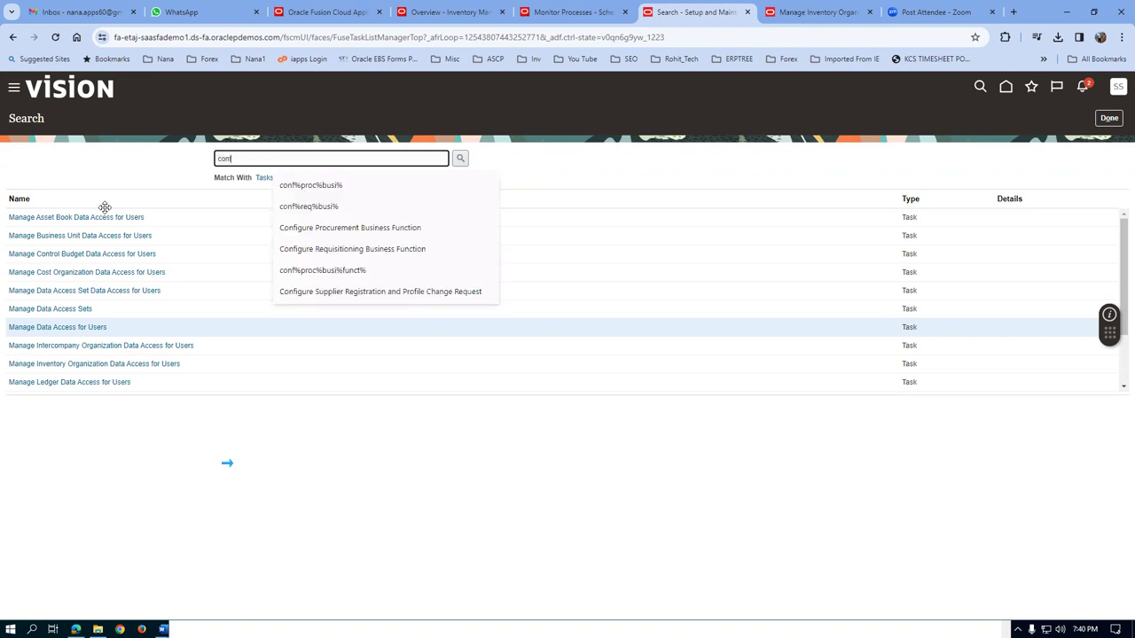
{"action": "type", "text": "%S"}
{"action": "key", "text": "BackSpace"}
{"action": "key", "text": "BackSpace"}
{"action": "type", "text": "%req%busi%"}
{"action": "key", "text": "Return"}
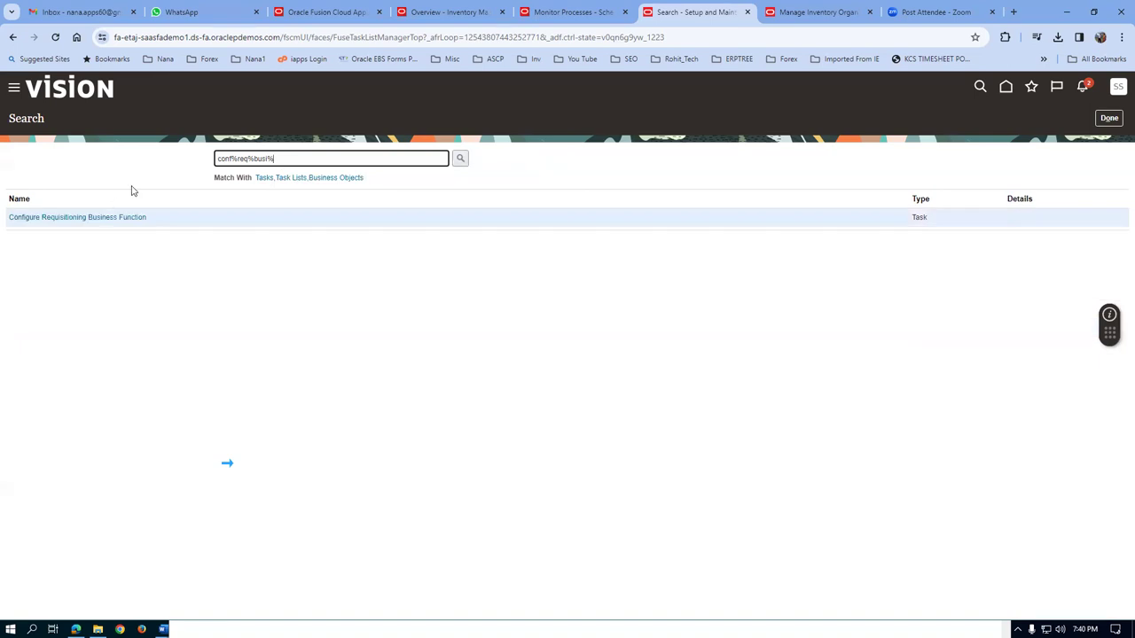
{"action": "left_click", "coordinate": [110, 218]}
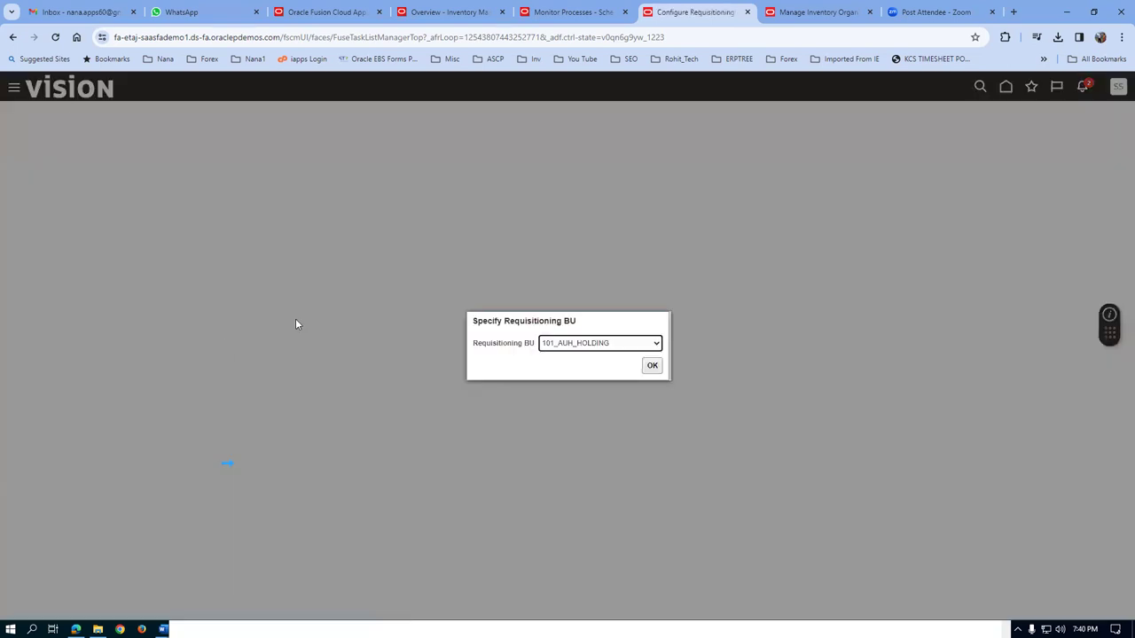
- Specify a01_business_unit as the requisitioning BU to configure
{"action": "left_click", "coordinate": [573, 345]}
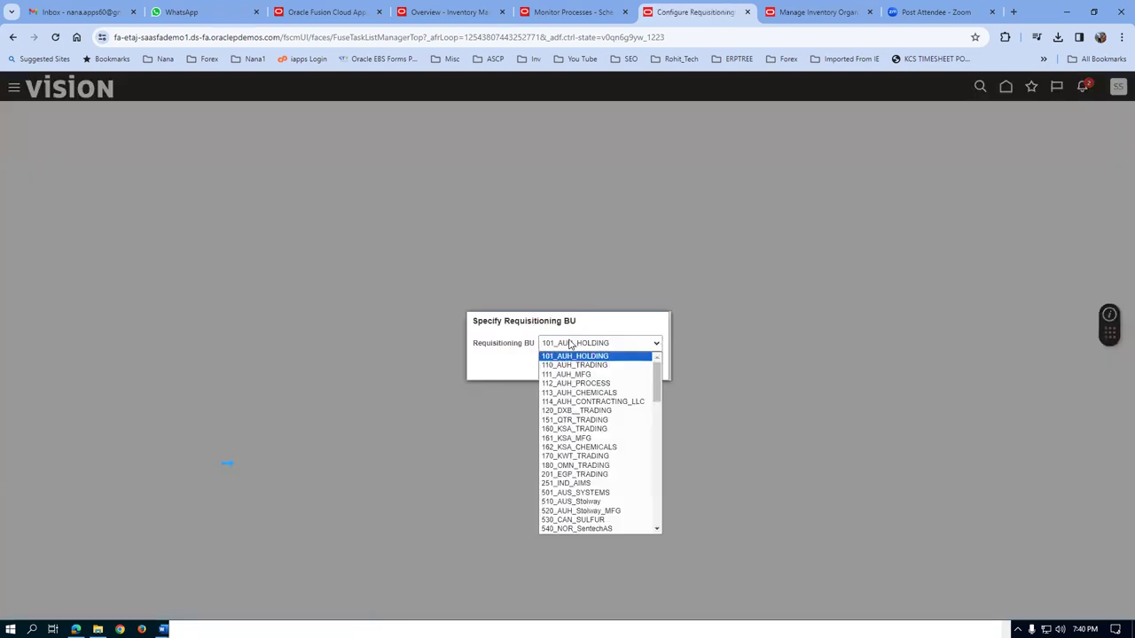
{"action": "key", "text": "End"}
{"action": "left_click", "coordinate": [570, 344]}
{"action": "left_click", "coordinate": [607, 358]}
{"action": "left_click", "coordinate": [652, 365]}
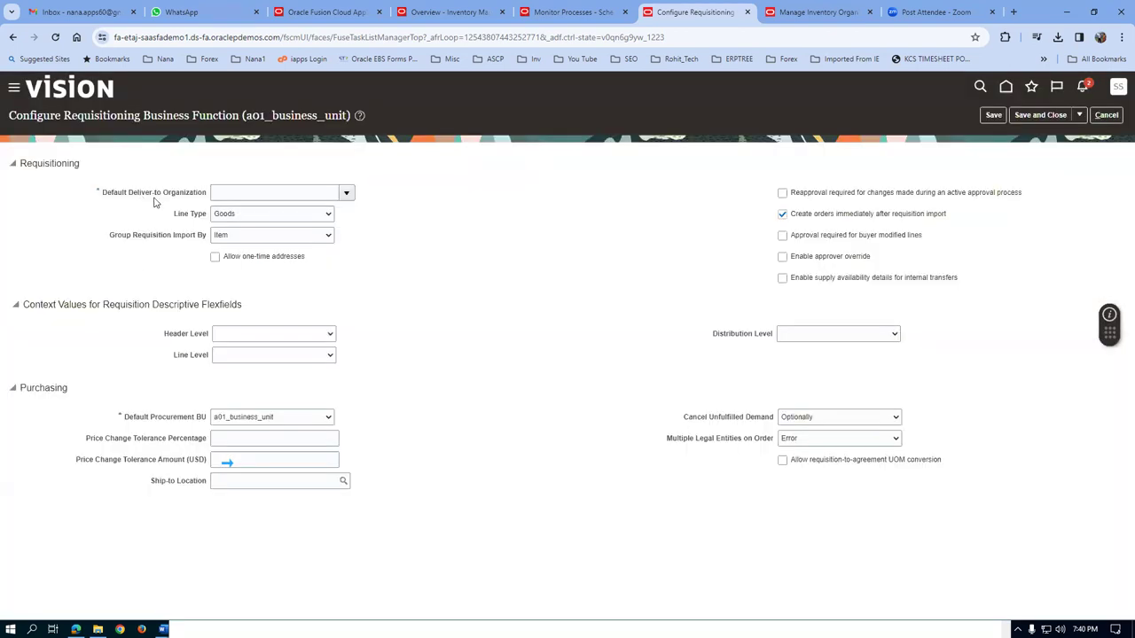
- Look up a01 for the business unit's Default Deliver-to Organization
{"action": "left_click", "coordinate": [232, 194]}
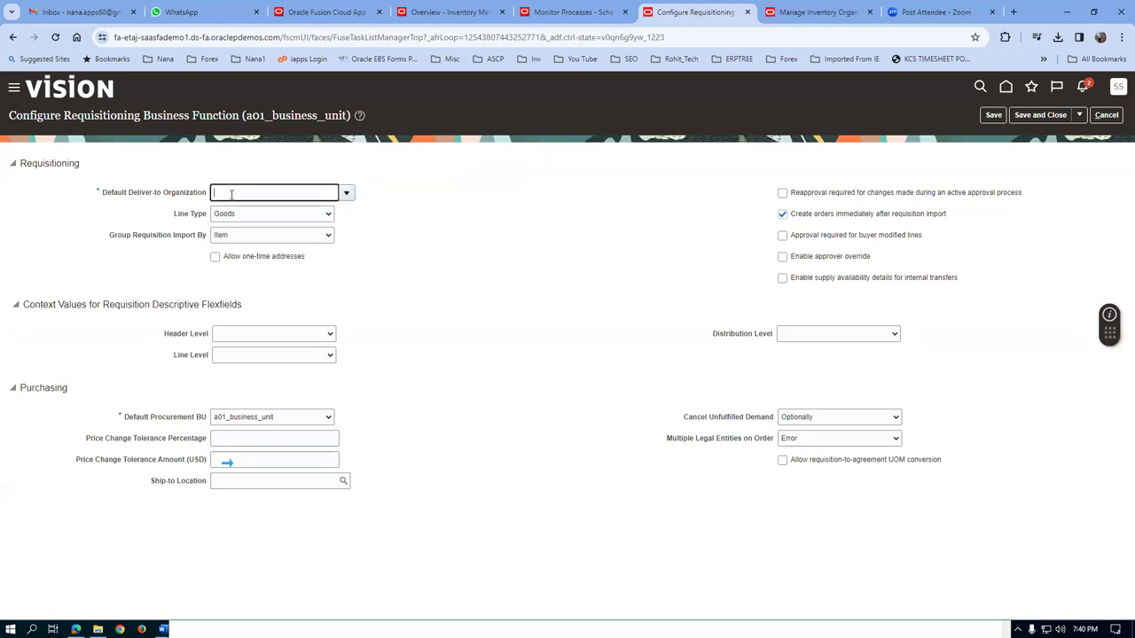
{"action": "type", "text": "a01"}
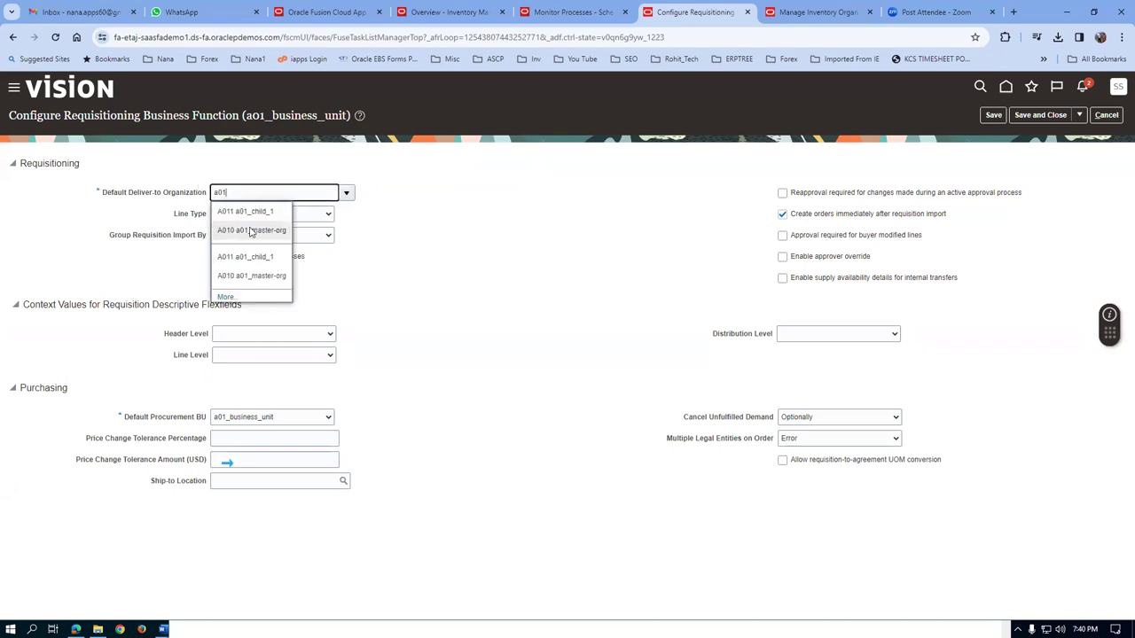
- Set the default deliver-to organization for requisitioning to a01_master-org
{"action": "left_click", "coordinate": [251, 232]}
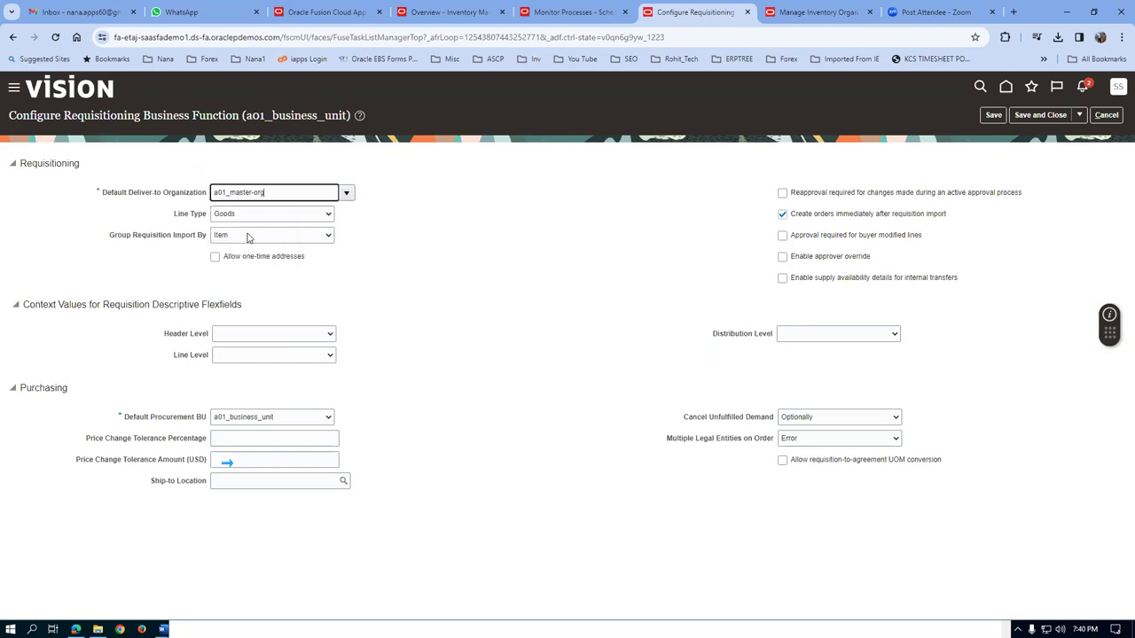
{"action": "left_click_drag", "start_coordinate": [281, 193], "coordinate": [205, 202]}
{"action": "left_click", "coordinate": [449, 284]}
{"action": "left_click_drag", "start_coordinate": [282, 191], "coordinate": [205, 200]}
{"action": "left_click", "coordinate": [288, 194]}
- Set the purchasing ship-to location to a01_loc_1, then save and close the requisitioning configuration
{"action": "left_click", "coordinate": [237, 481]}
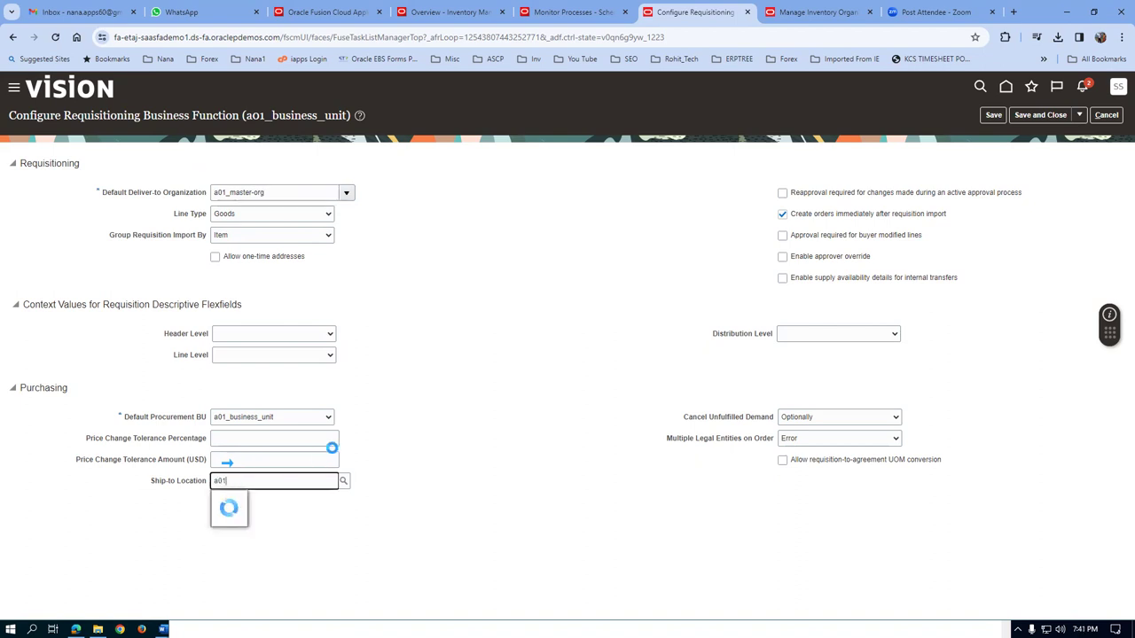
{"action": "left_click", "coordinate": [254, 516]}
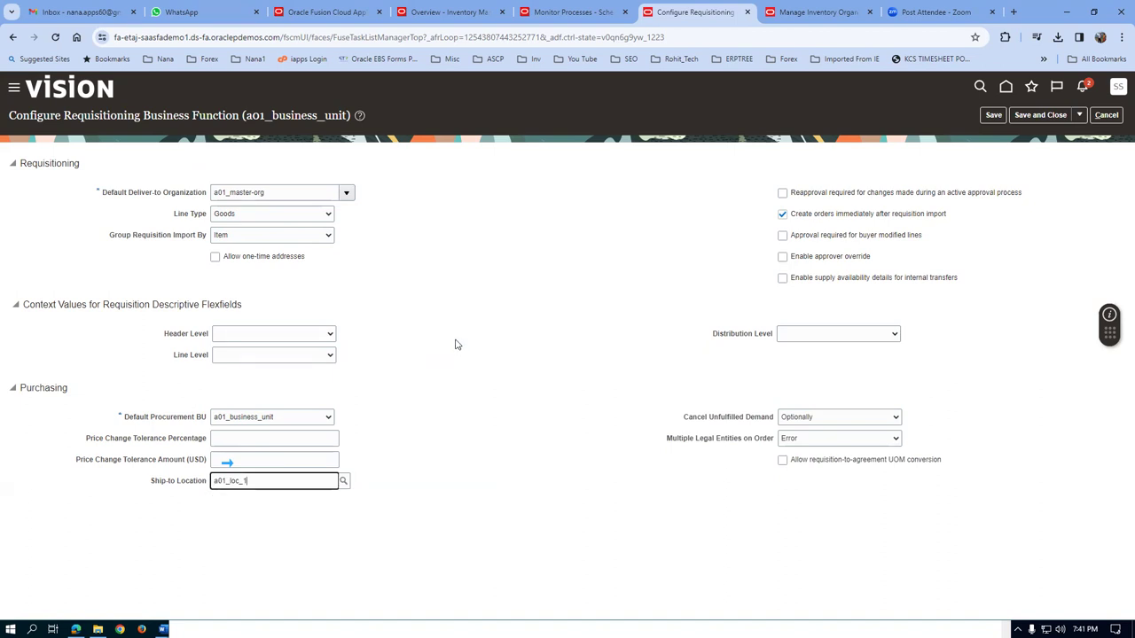
{"action": "left_click", "coordinate": [1037, 115]}
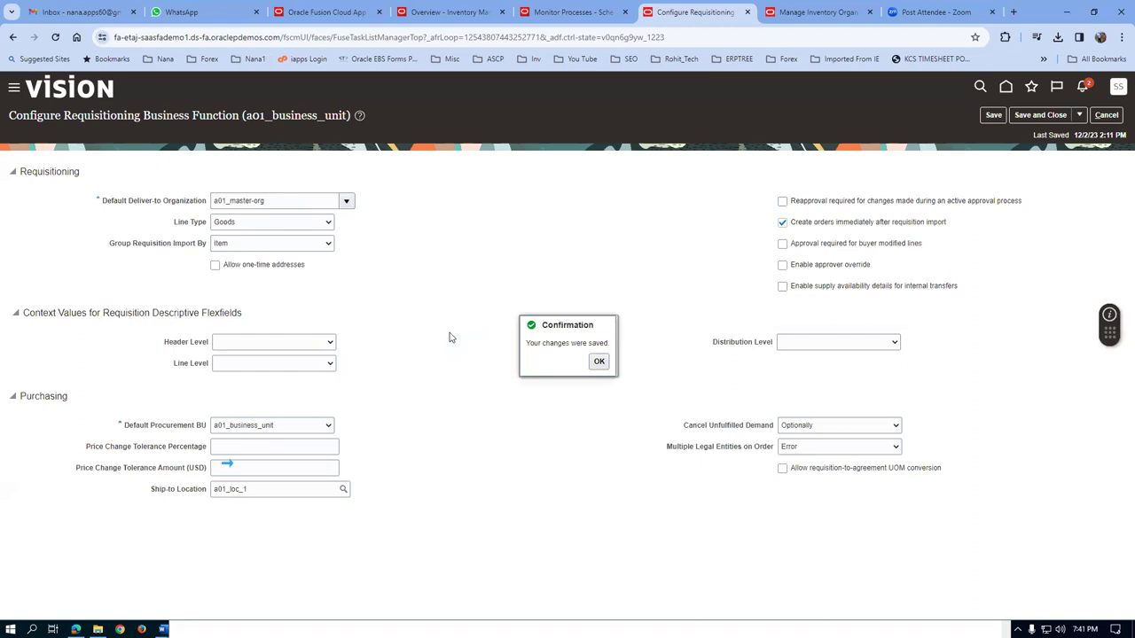
{"action": "left_click", "coordinate": [599, 361]}
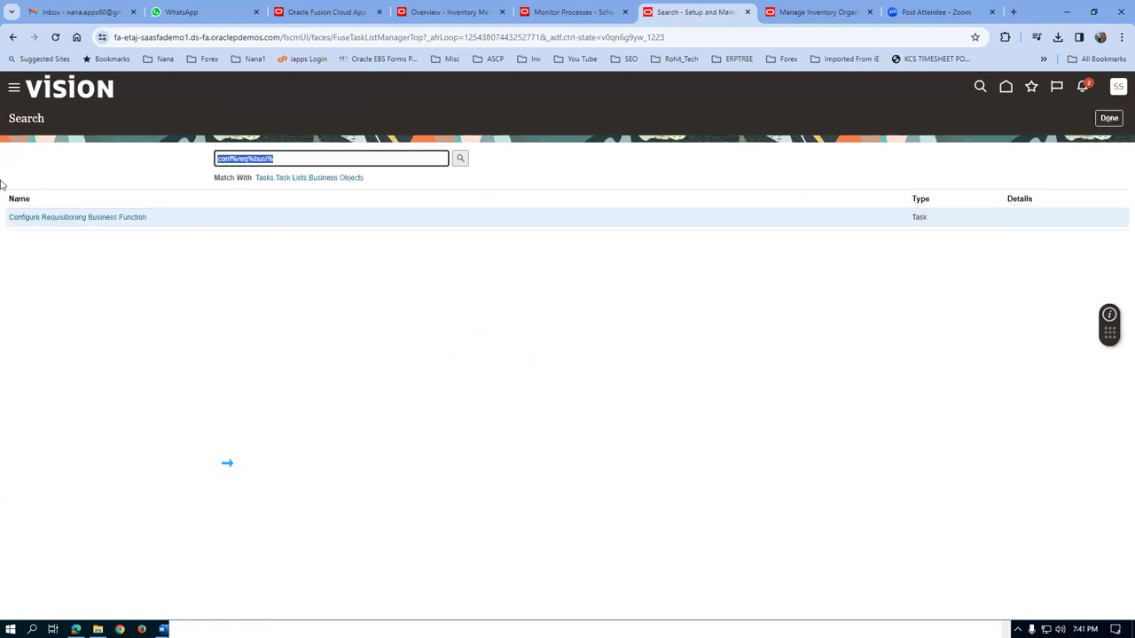
- Search the setup tasks for conf%proc%busi% and open Configure Procurement Business Function
{"action": "type", "text": "conf%"}
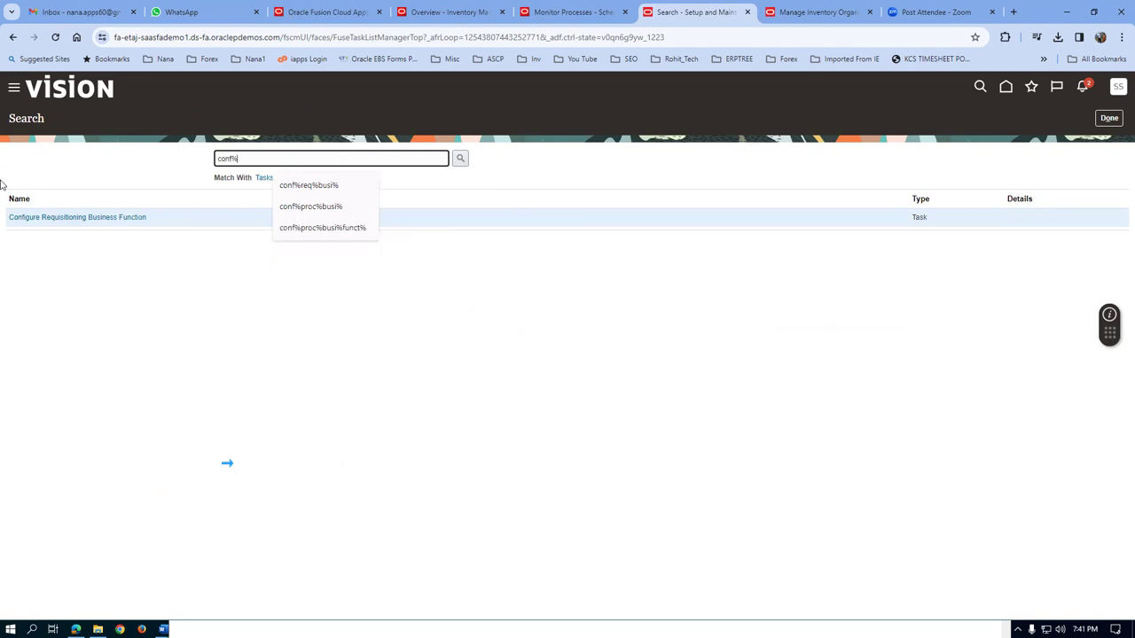
{"action": "type", "text": "proc%"}
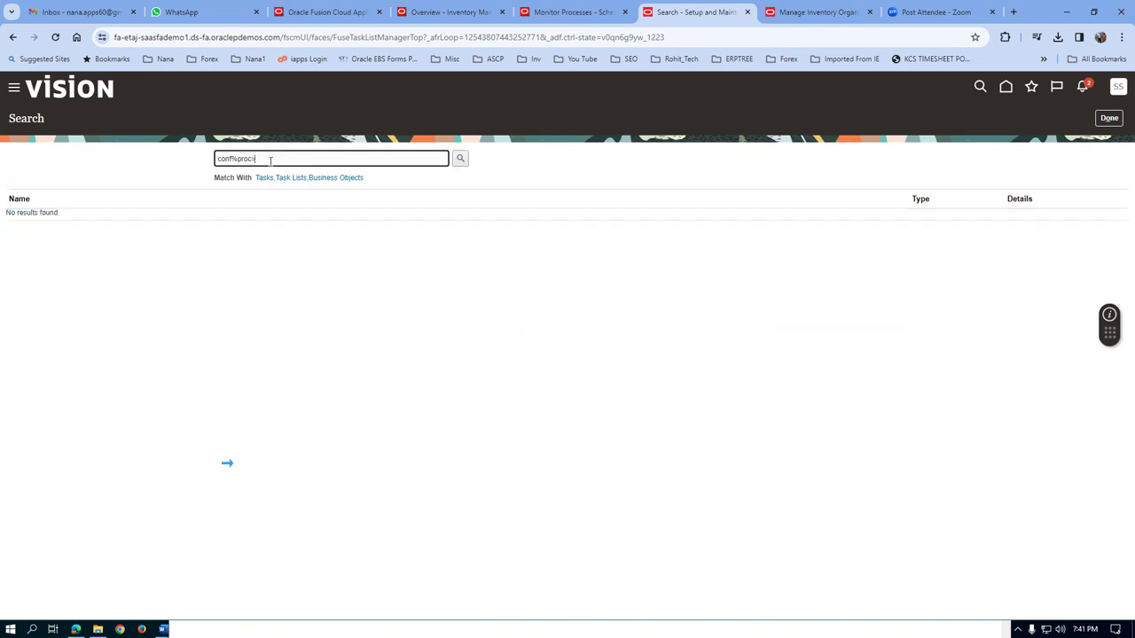
{"action": "key", "text": "BackSpace"}
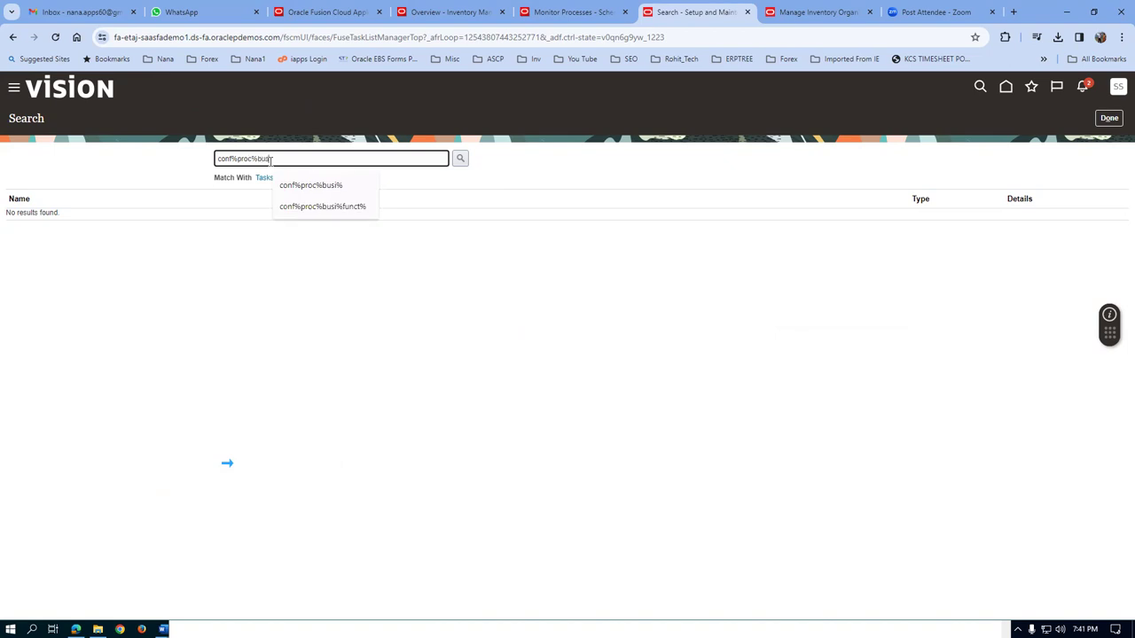
{"action": "key", "text": "Return"}
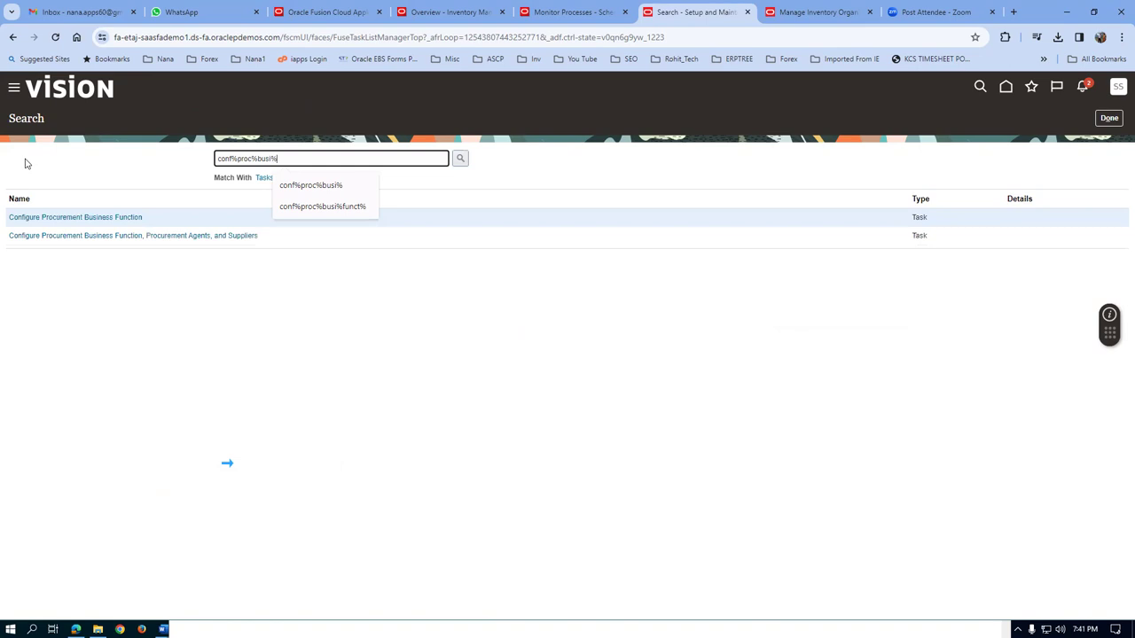
{"action": "left_click", "coordinate": [66, 218]}
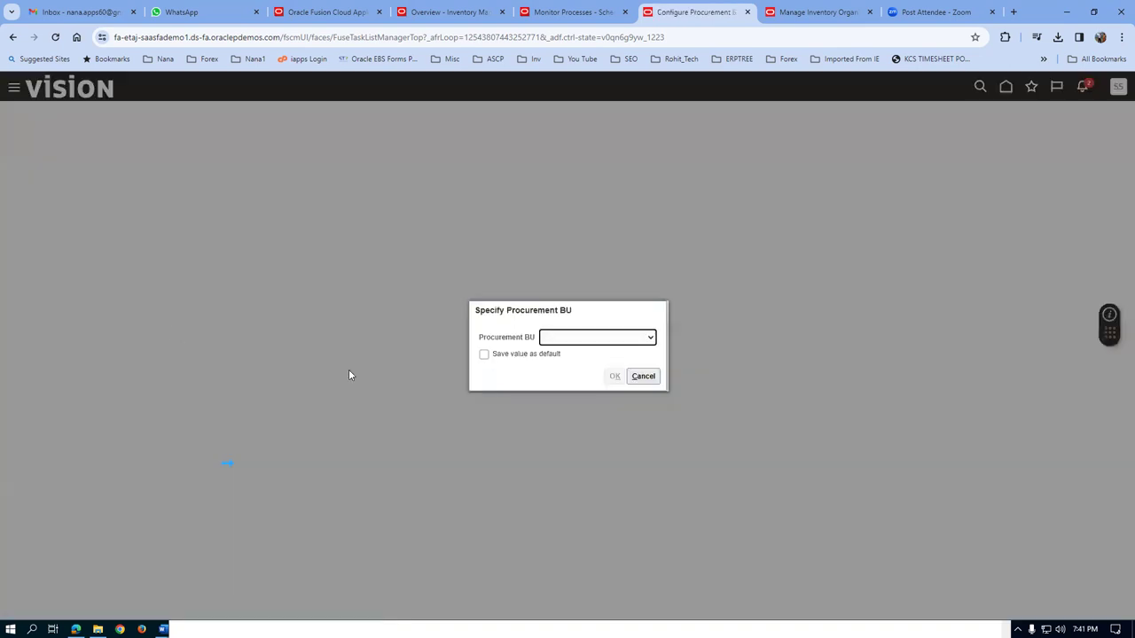
- Specify a01_business_unit as the procurement BU and confirm the choice
{"action": "left_click", "coordinate": [591, 338]}
{"action": "key", "text": "End"}
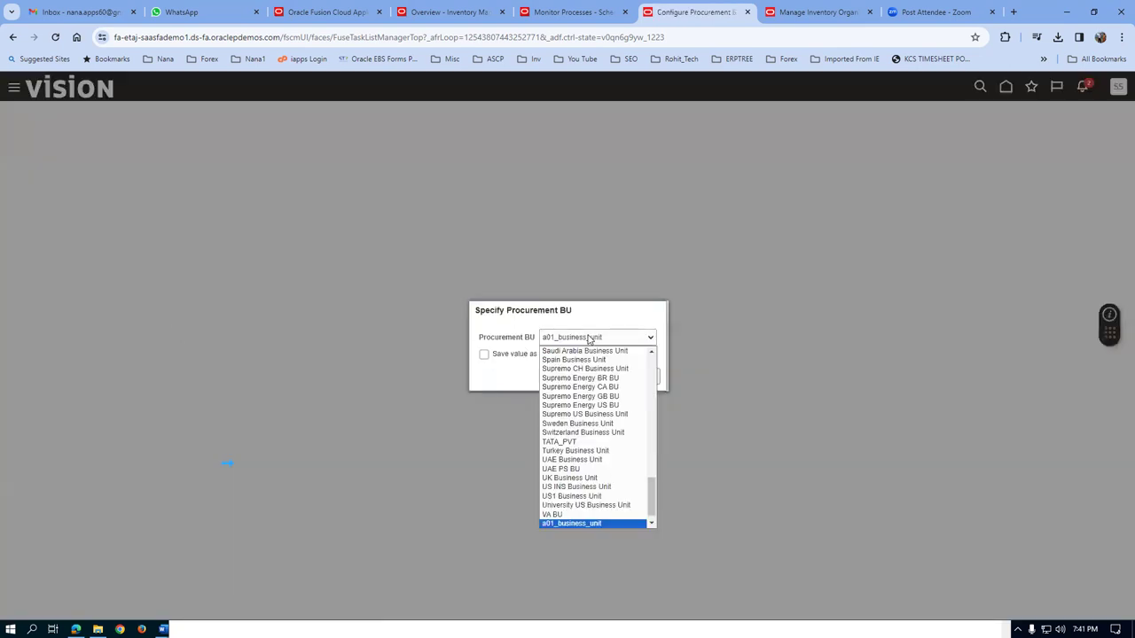
{"action": "left_click", "coordinate": [590, 338]}
{"action": "left_click", "coordinate": [614, 376]}
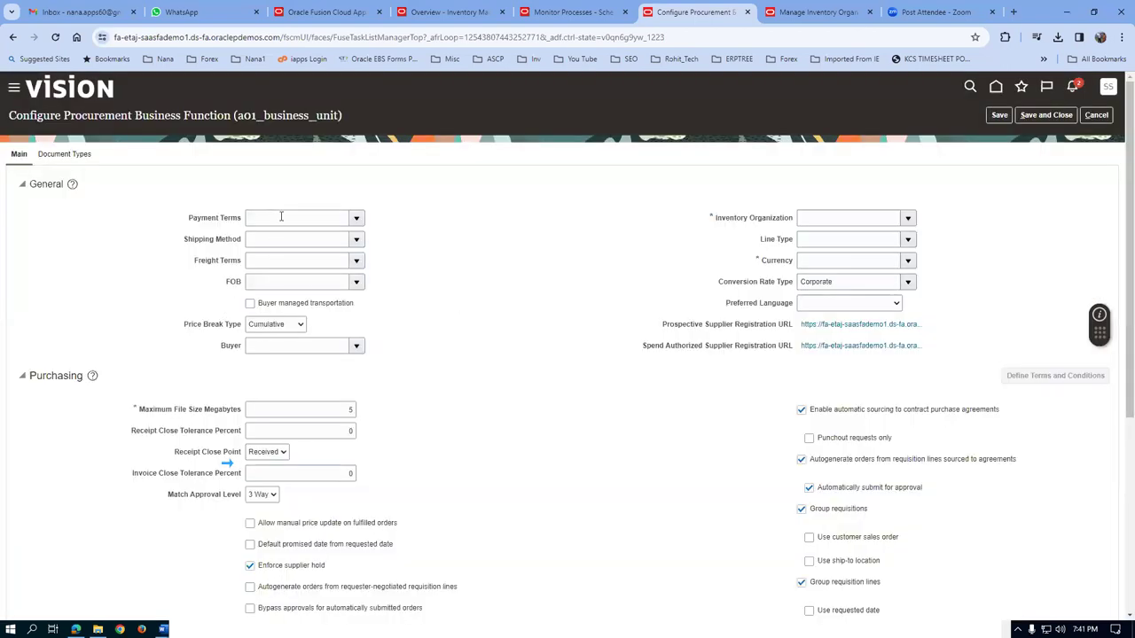
- Set payment terms to Immediate, shipping method to APM- Maersk, freight terms to Buyer pays freight and FOB to Destination
{"action": "left_click", "coordinate": [281, 218]}
{"action": "type", "text": "Imme"}
{"action": "key", "text": "Tab"}
{"action": "left_click", "coordinate": [357, 241]}
{"action": "left_click", "coordinate": [355, 261]}
{"action": "left_click", "coordinate": [356, 260]}
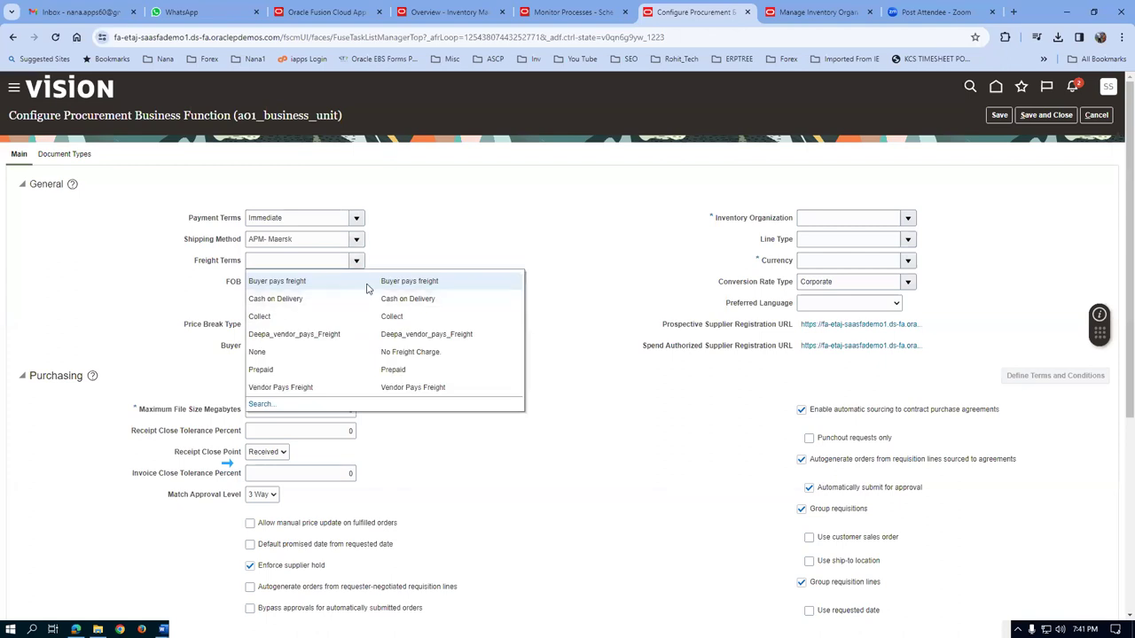
{"action": "left_click", "coordinate": [364, 286]}
{"action": "left_click", "coordinate": [356, 284]}
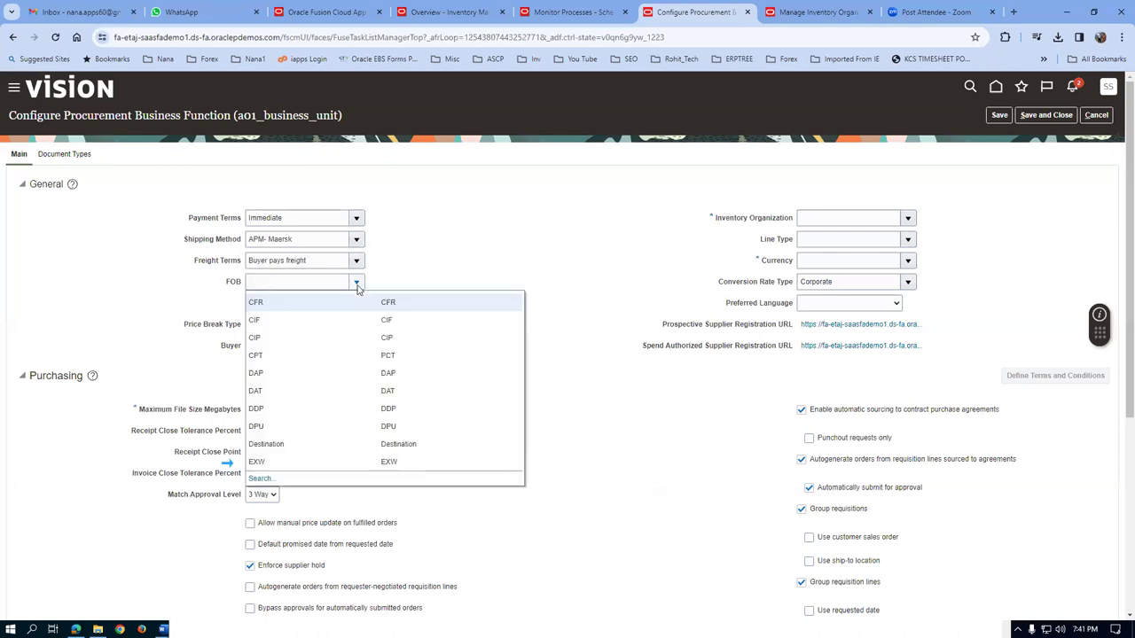
{"action": "left_click", "coordinate": [301, 444]}
- Set the inventory organization to a01_master-org, the line type to Goods and the currency to USD
{"action": "left_click", "coordinate": [811, 217]}
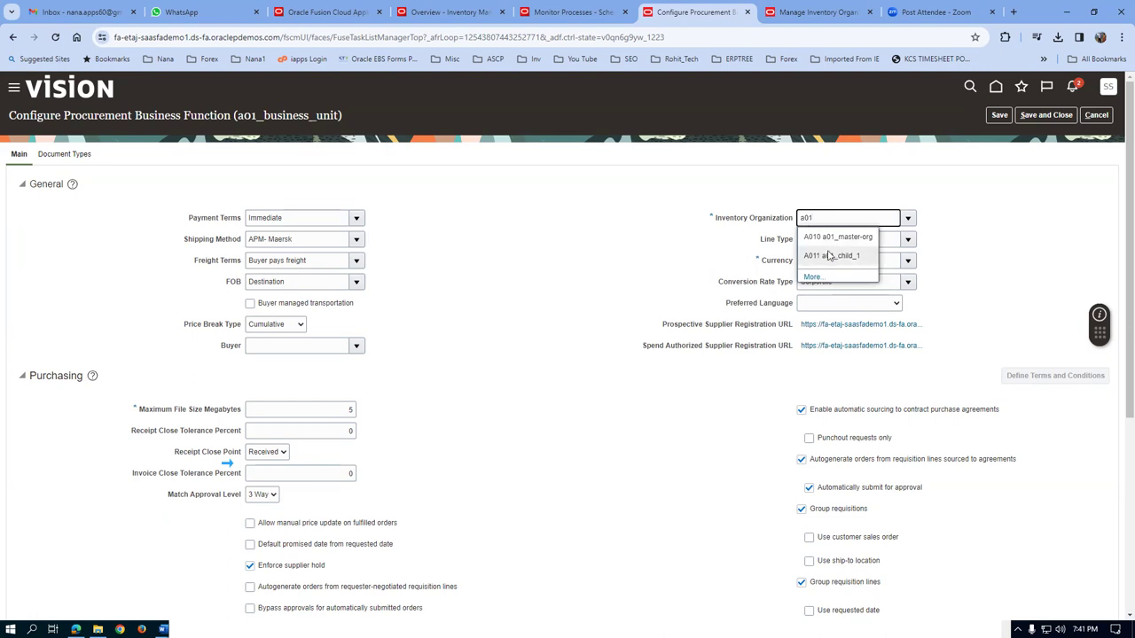
{"action": "left_click", "coordinate": [824, 238]}
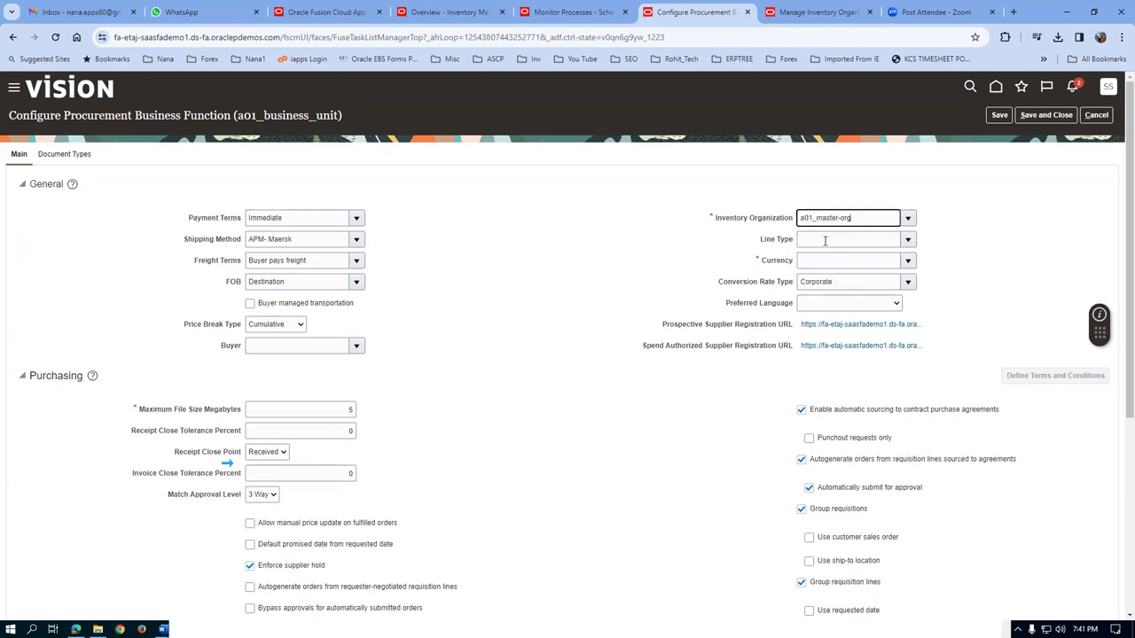
{"action": "left_click", "coordinate": [824, 240]}
{"action": "type", "text": "Good"}
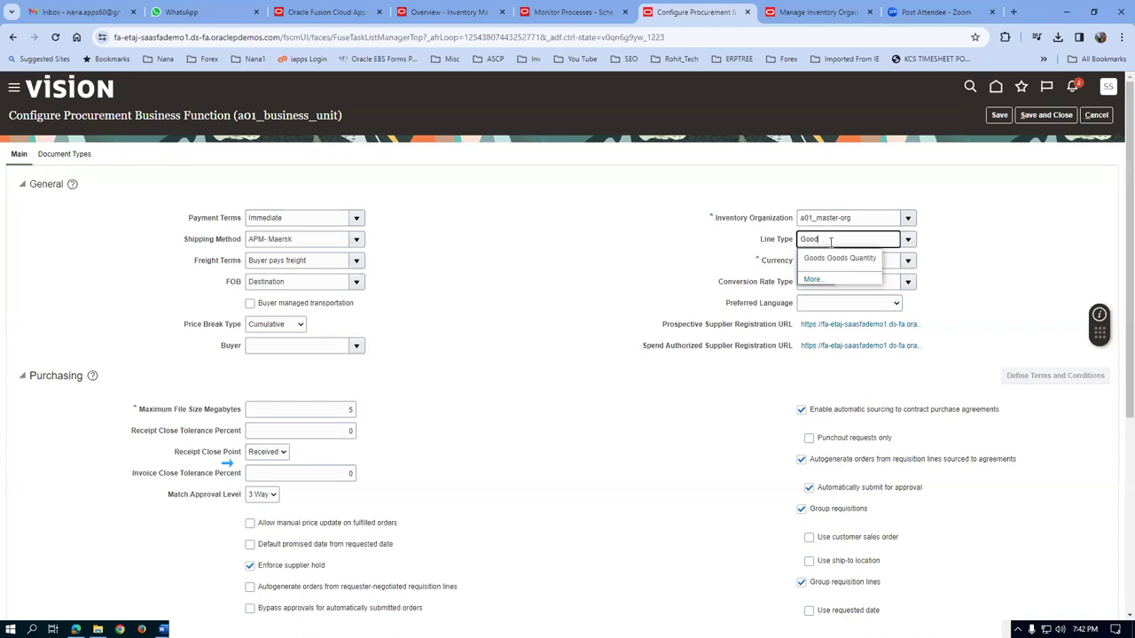
{"action": "left_click", "coordinate": [833, 259]}
{"action": "left_click", "coordinate": [906, 261]}
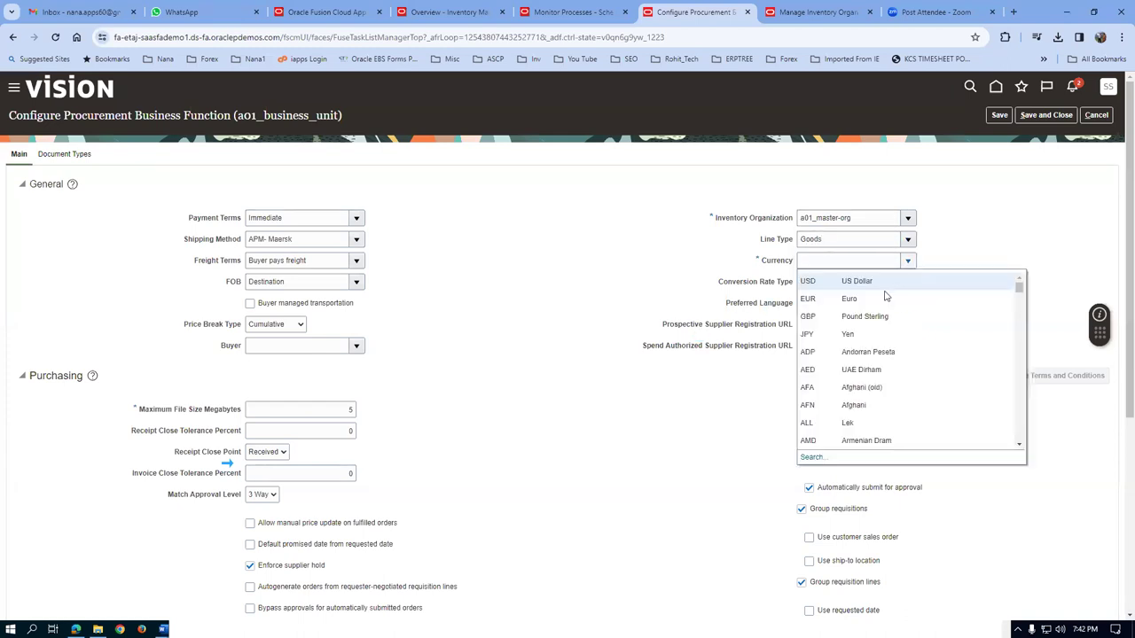
{"action": "left_click", "coordinate": [835, 282]}
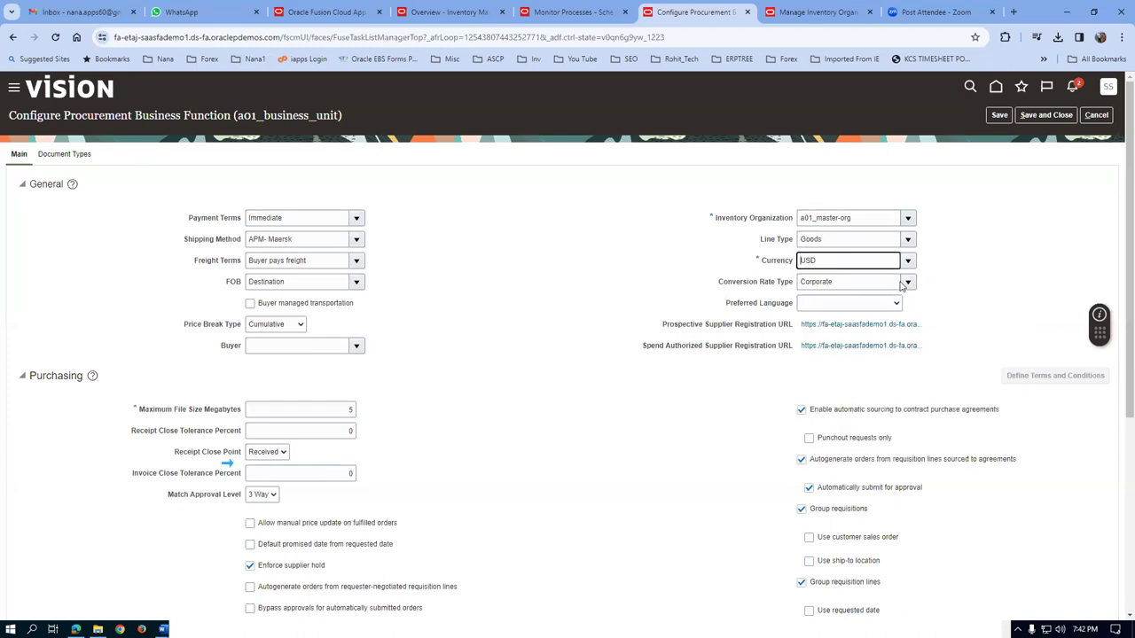
- Set the preferred language of the procurement business function to Ukrainian UK
{"action": "left_click", "coordinate": [824, 304]}
{"action": "scroll", "coordinate": [897, 388], "scroll_direction": "down", "scroll_amount": 5}
{"action": "left_click", "coordinate": [820, 452]}
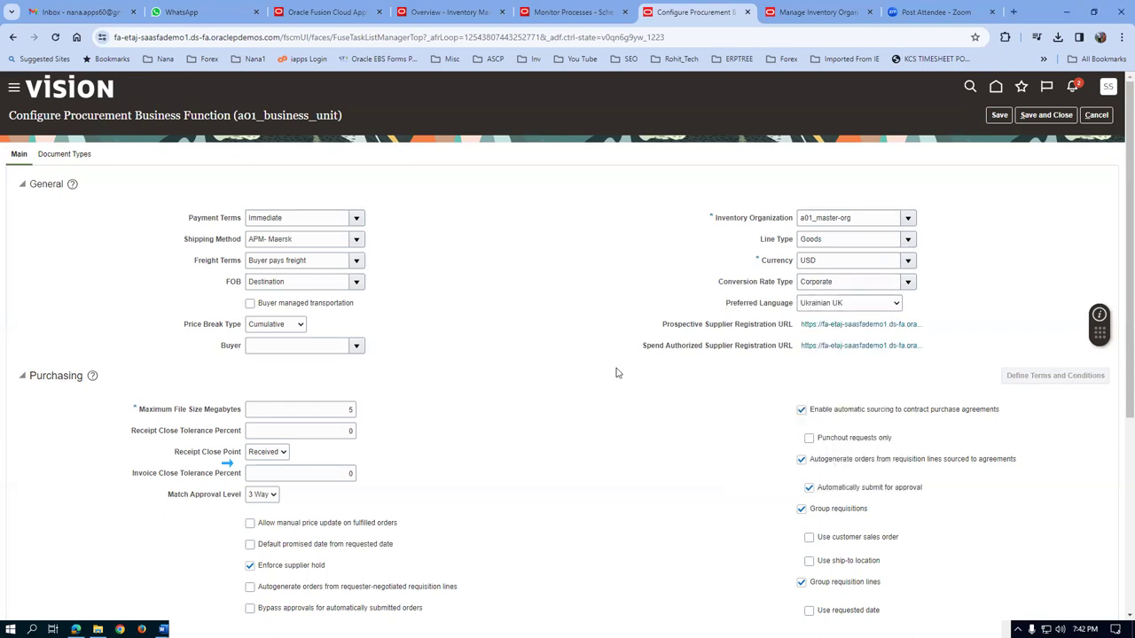
- Enable rank and best price display in blind negotiations plus negotiation and award approval under Sourcing, then save and close the configuration
{"action": "scroll", "coordinate": [496, 367], "scroll_direction": "down", "scroll_amount": 4}
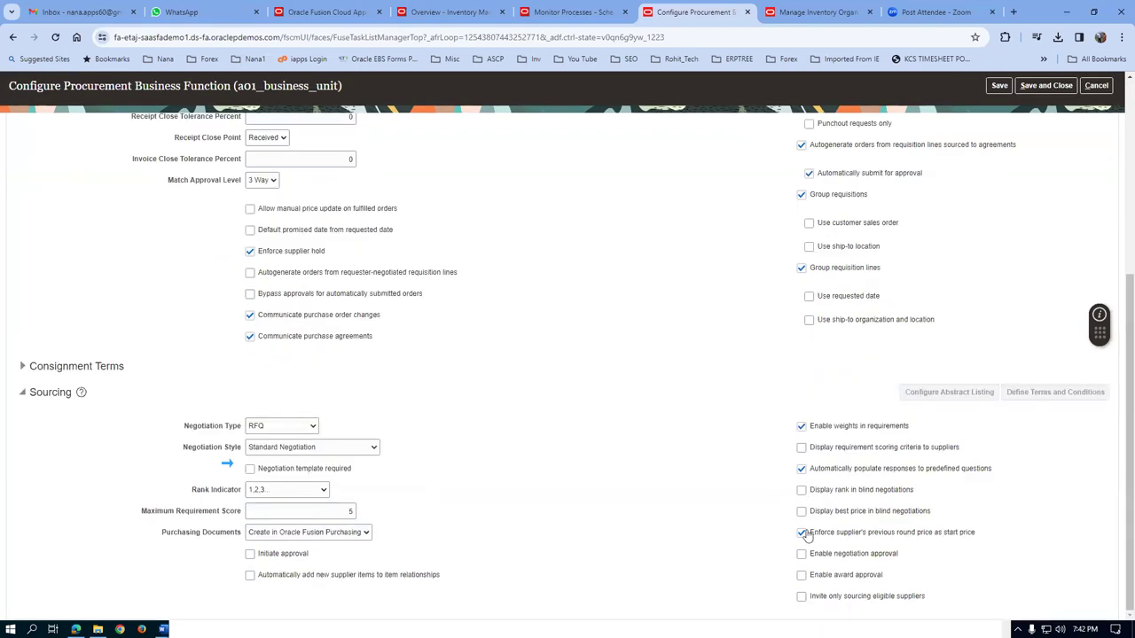
{"action": "left_click", "coordinate": [801, 490]}
{"action": "left_click", "coordinate": [802, 511]}
{"action": "left_click", "coordinate": [802, 554]}
{"action": "left_click", "coordinate": [801, 575]}
{"action": "left_click", "coordinate": [1044, 86]}
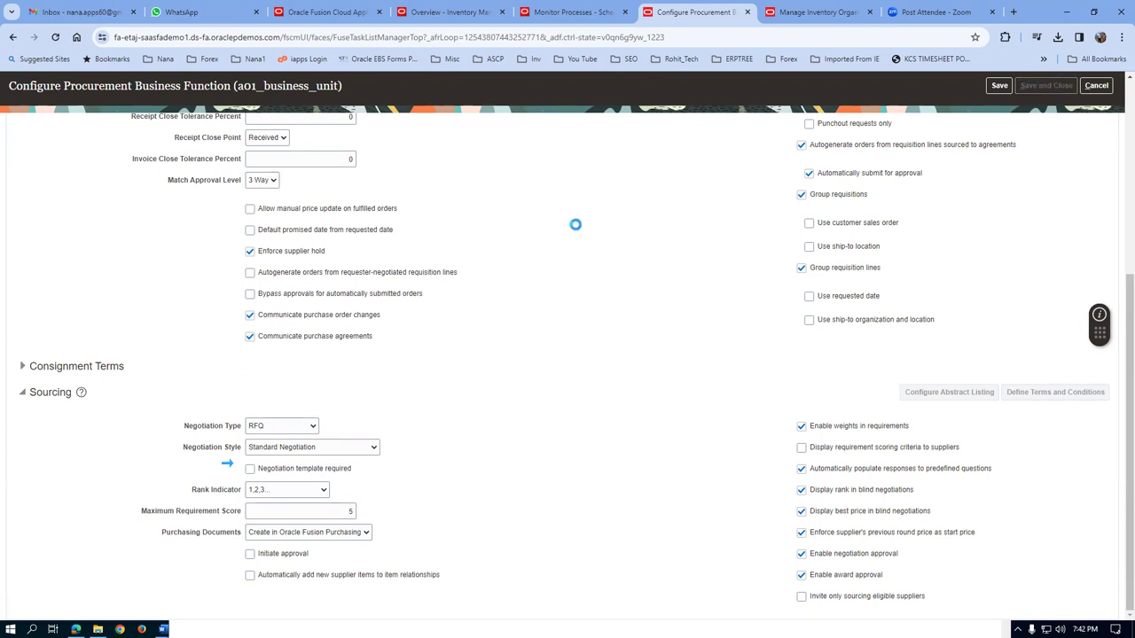
{"action": "left_click", "coordinate": [595, 230]}
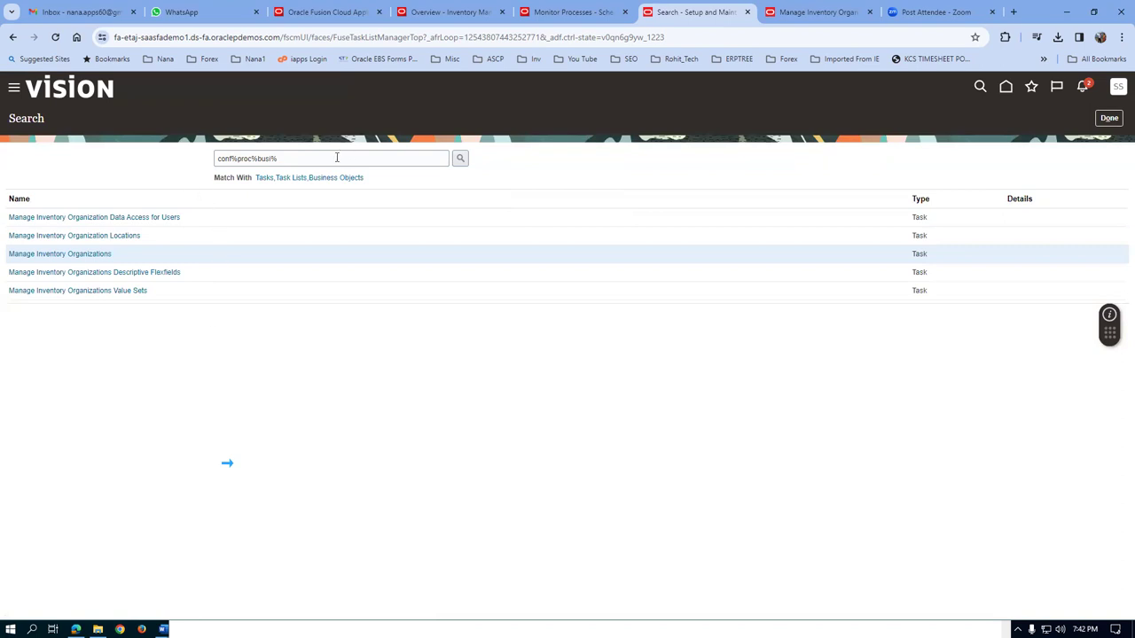
- Search the setup tasks for proc%doc%numb% and open Manage Procurement Document Numbering
{"action": "left_click_drag", "start_coordinate": [337, 157], "coordinate": [144, 205]}
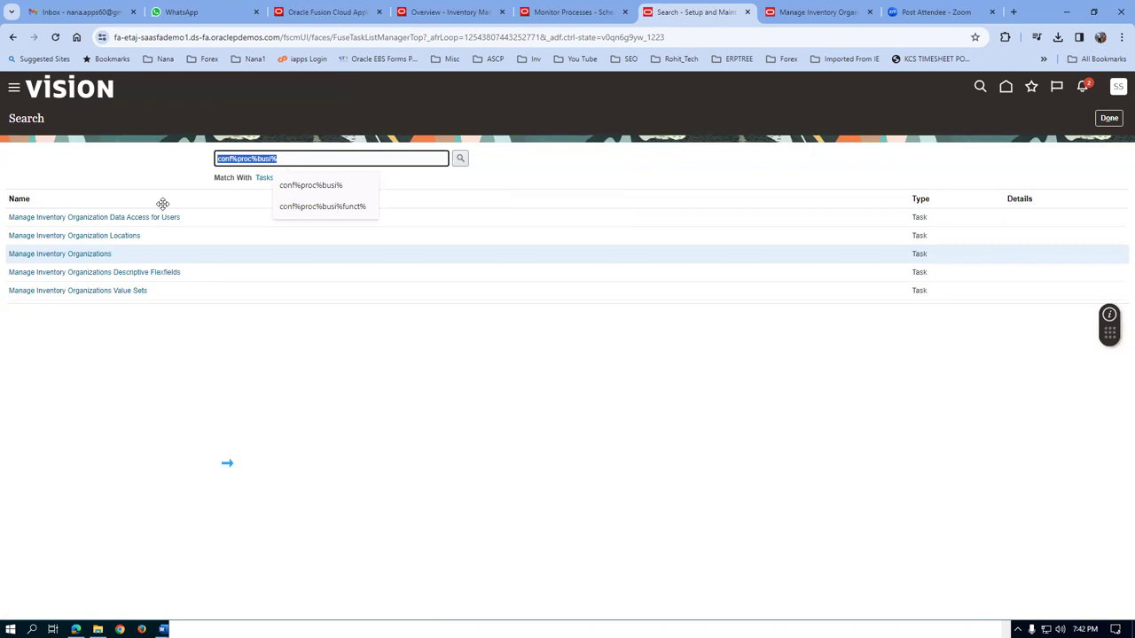
{"action": "type", "text": "proc%doc%numb%"}
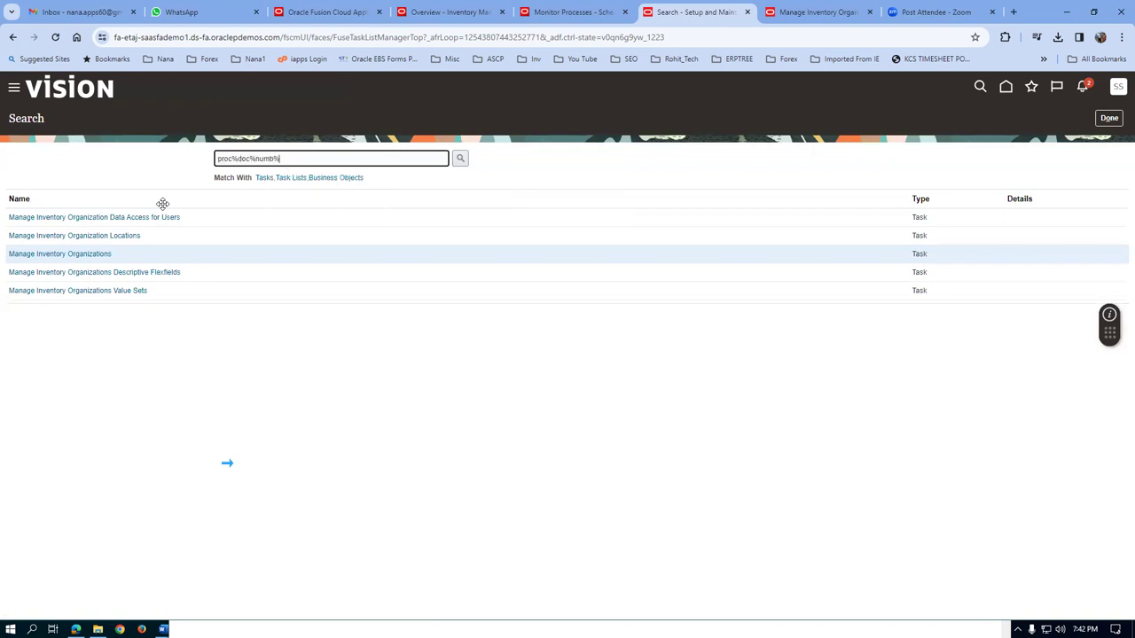
{"action": "key", "text": "Return"}
{"action": "left_click", "coordinate": [113, 219]}
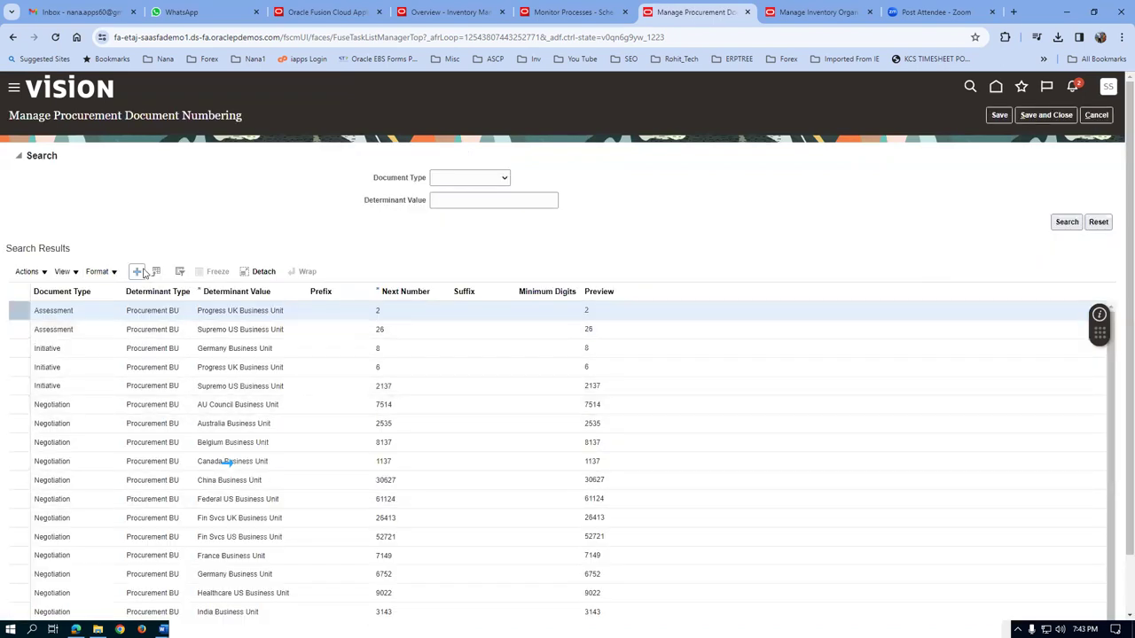
- Add a document numbering row and try a01 as the determinant value for Purchase Order, clearing the entry again
{"action": "left_click", "coordinate": [137, 272]}
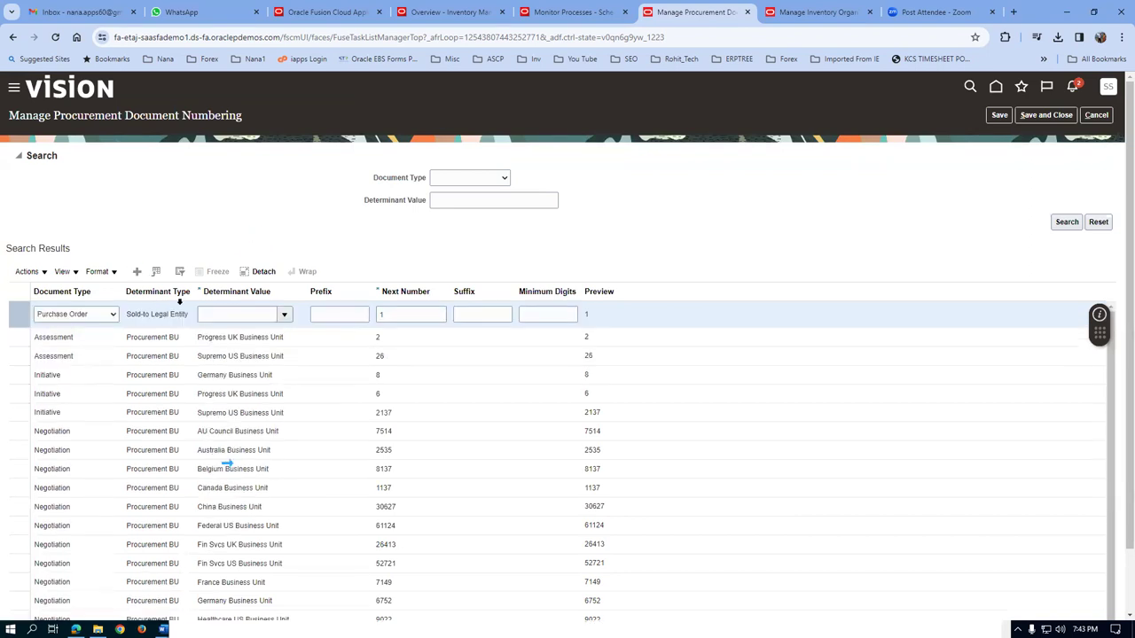
{"action": "left_click", "coordinate": [239, 316]}
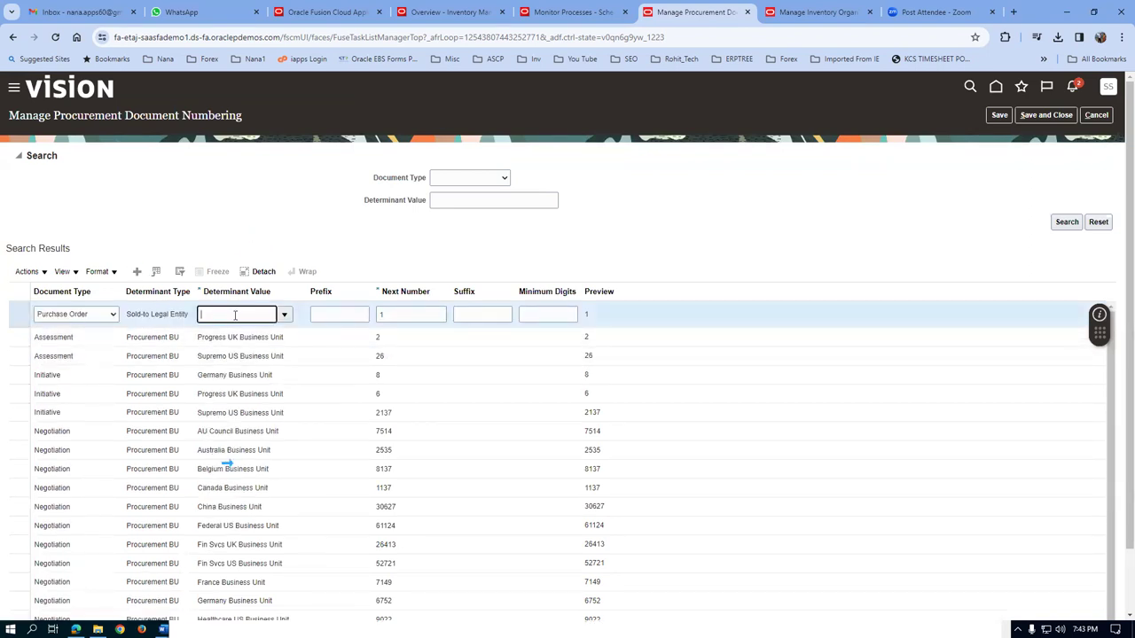
{"action": "type", "text": "a01"}
{"action": "key", "text": "Tab"}
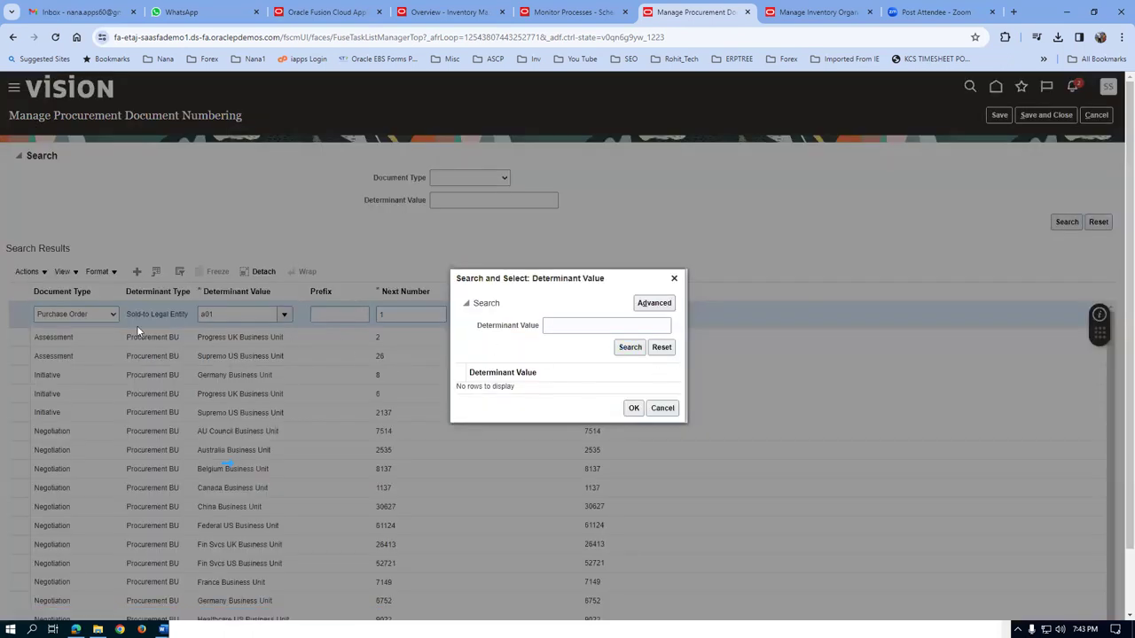
{"action": "left_click", "coordinate": [662, 408]}
{"action": "double_click", "coordinate": [232, 312]}
{"action": "key", "text": "BackSpace"}
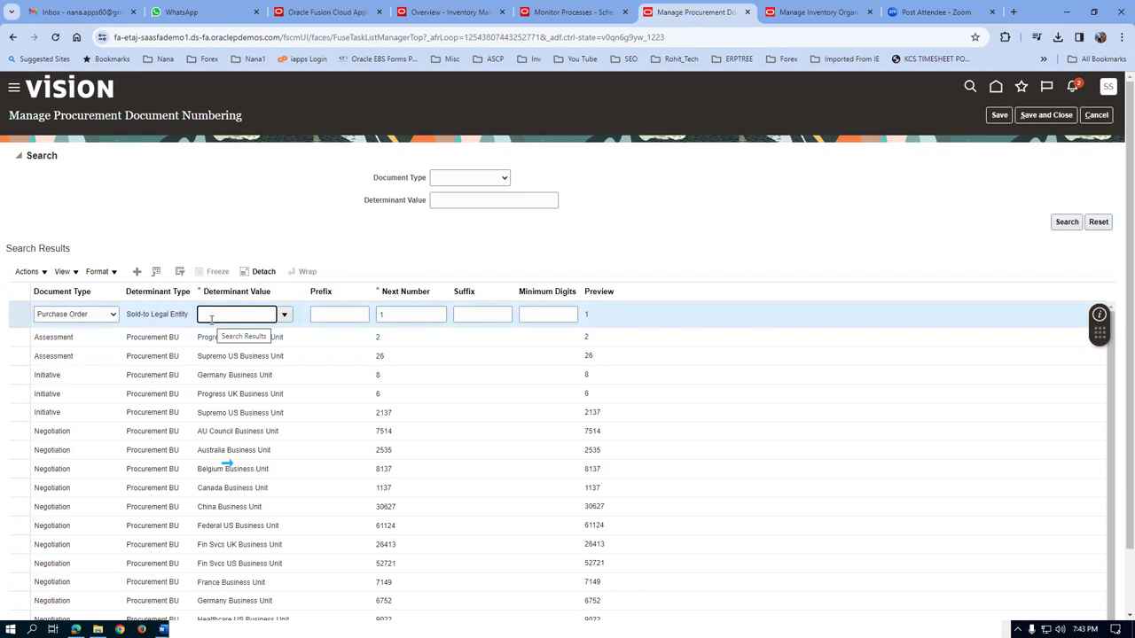
- Try to assign US1 Legal Entity as the determinant value of the new Purchase Order numbering row
{"action": "type", "text": "US1"}
{"action": "left_click", "coordinate": [239, 329]}
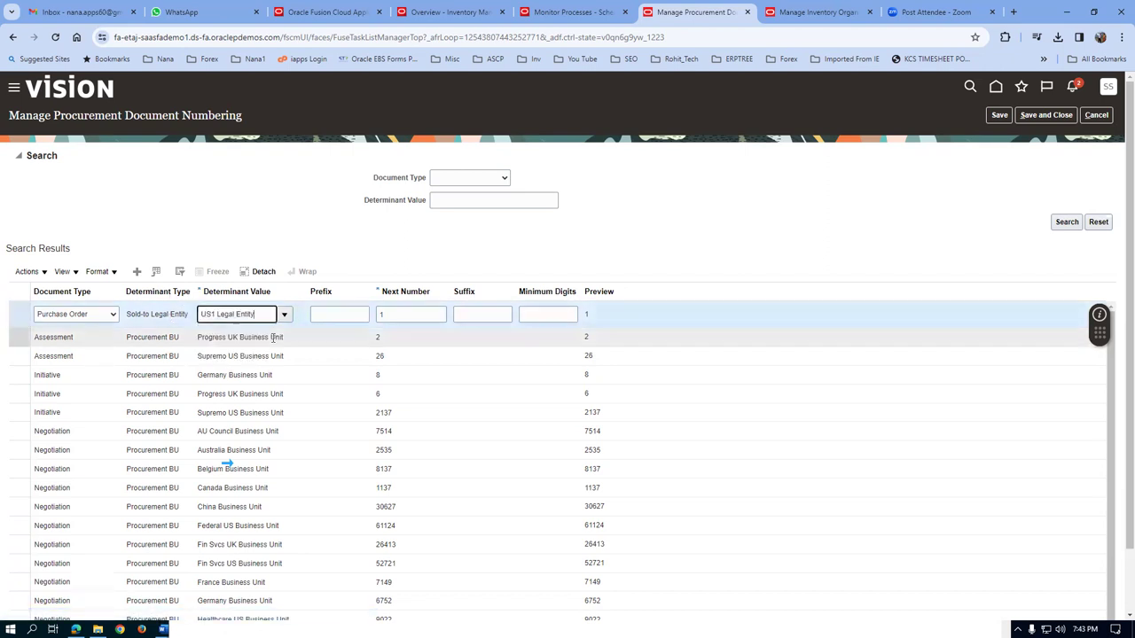
{"action": "left_click", "coordinate": [390, 318]}
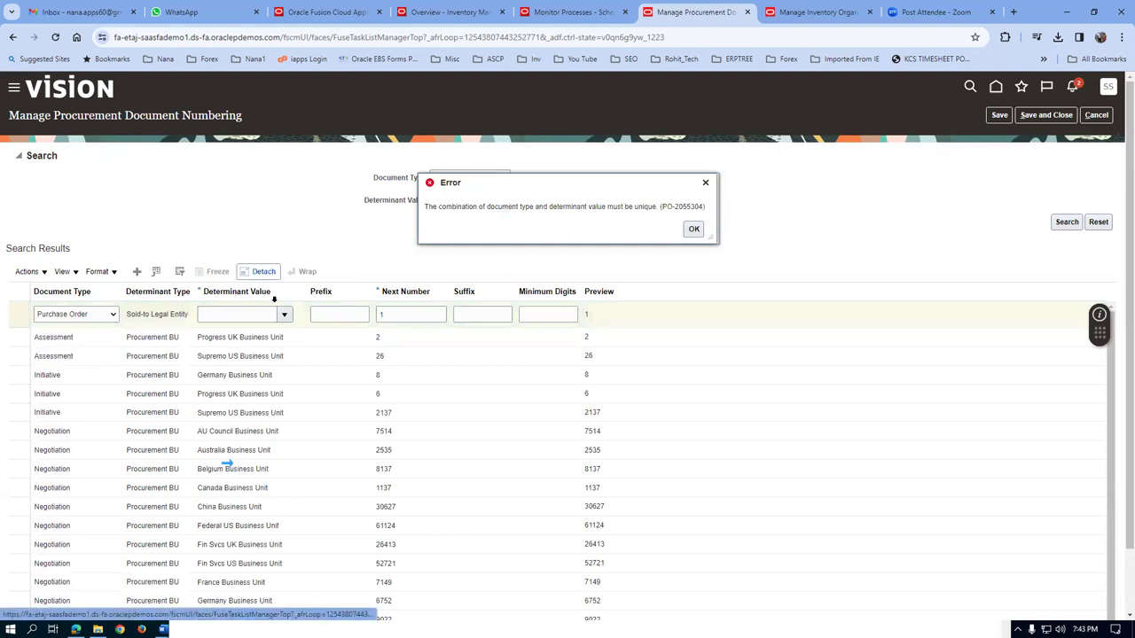
{"action": "left_click", "coordinate": [693, 229]}
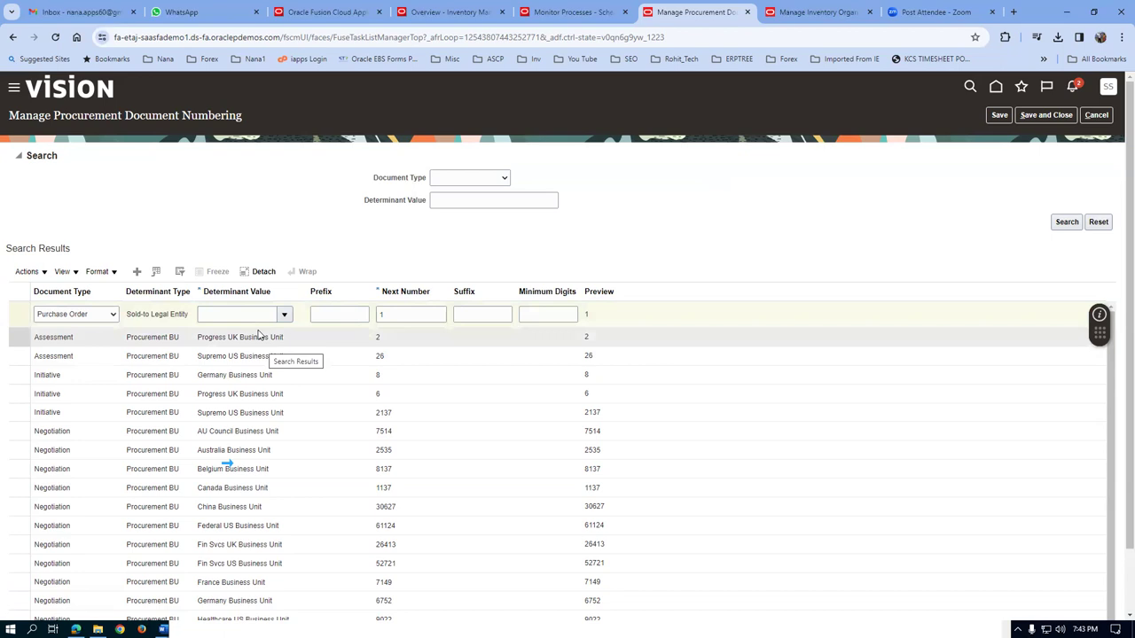
- Change the new numbering row to Requisition for a01_business_unit with next number 3000, and save and close the document numbering setup
{"action": "left_click", "coordinate": [83, 319]}
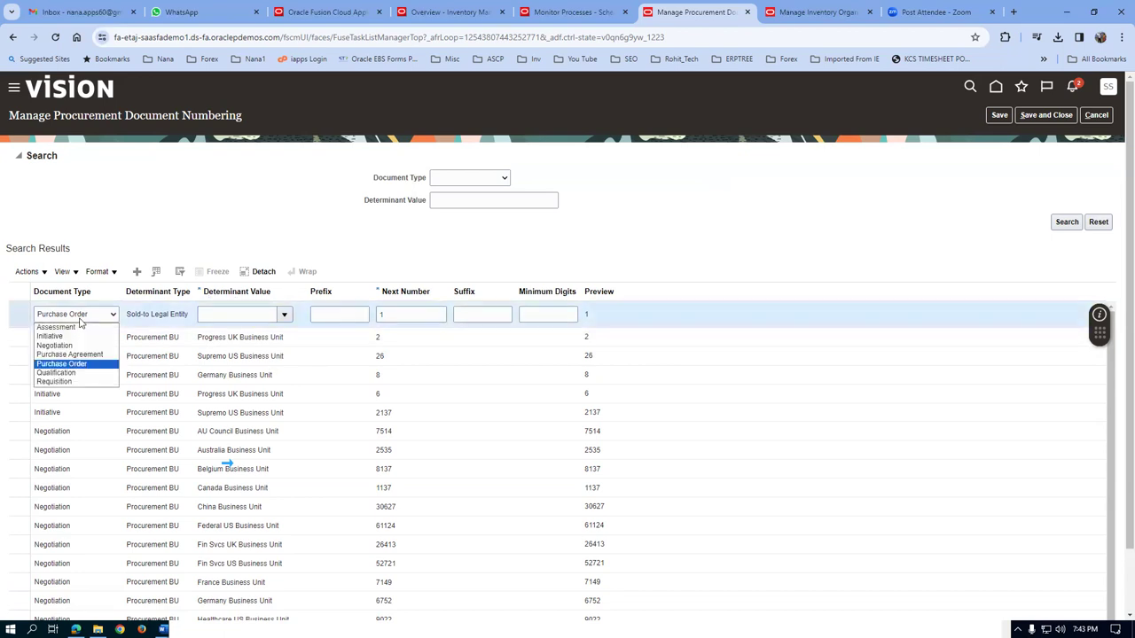
{"action": "left_click", "coordinate": [71, 382]}
{"action": "left_click", "coordinate": [204, 319]}
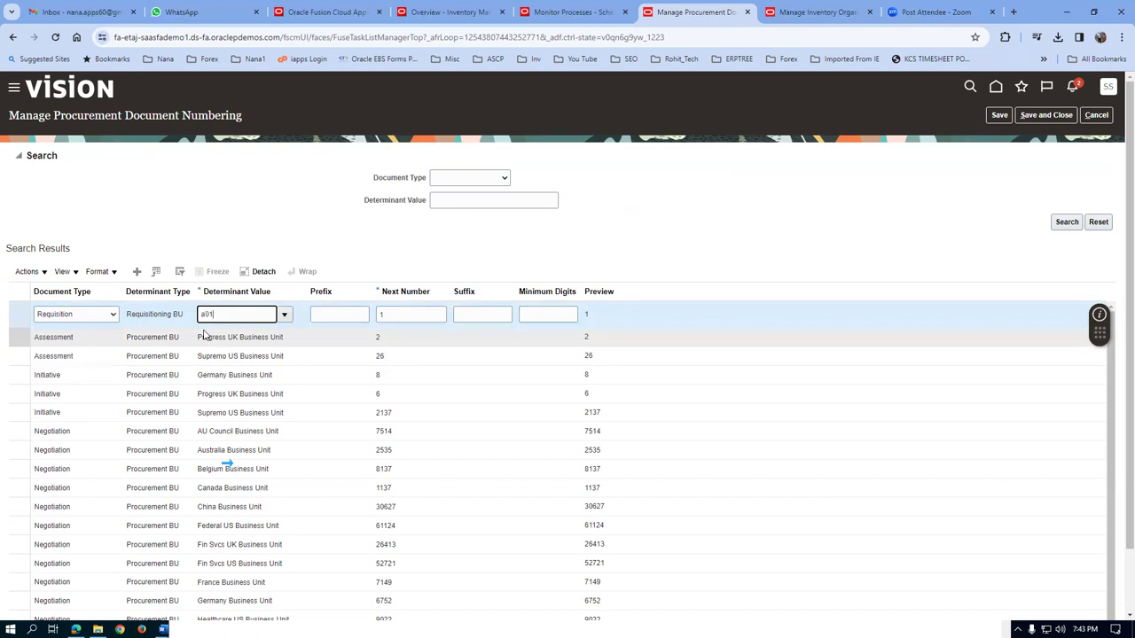
{"action": "type", "text": "a01"}
{"action": "left_click", "coordinate": [217, 331]}
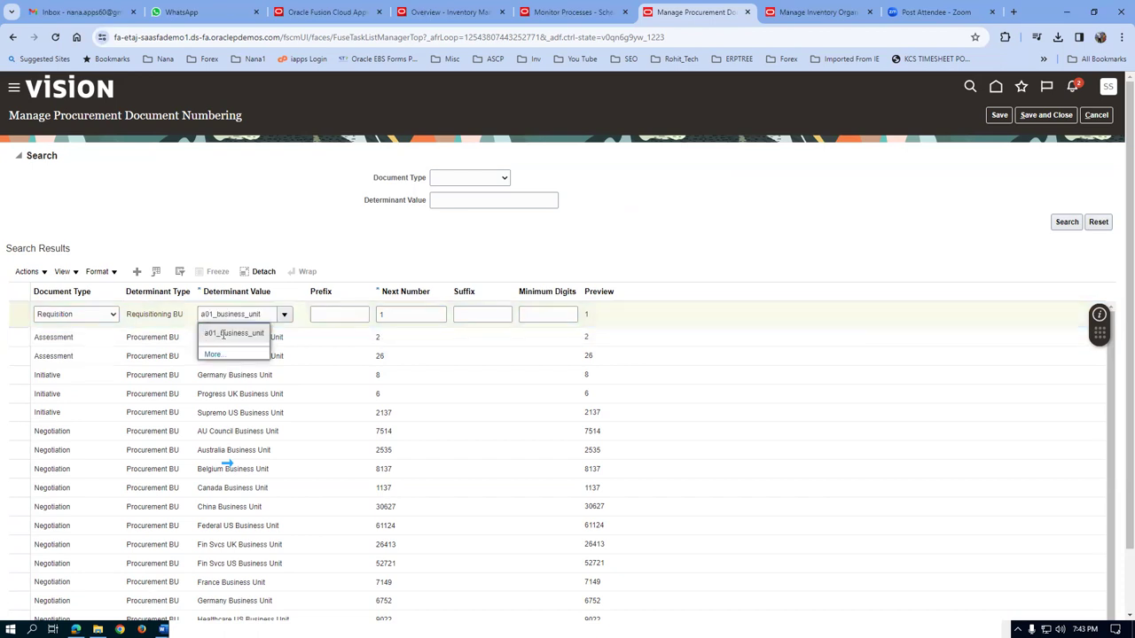
{"action": "left_click", "coordinate": [400, 317]}
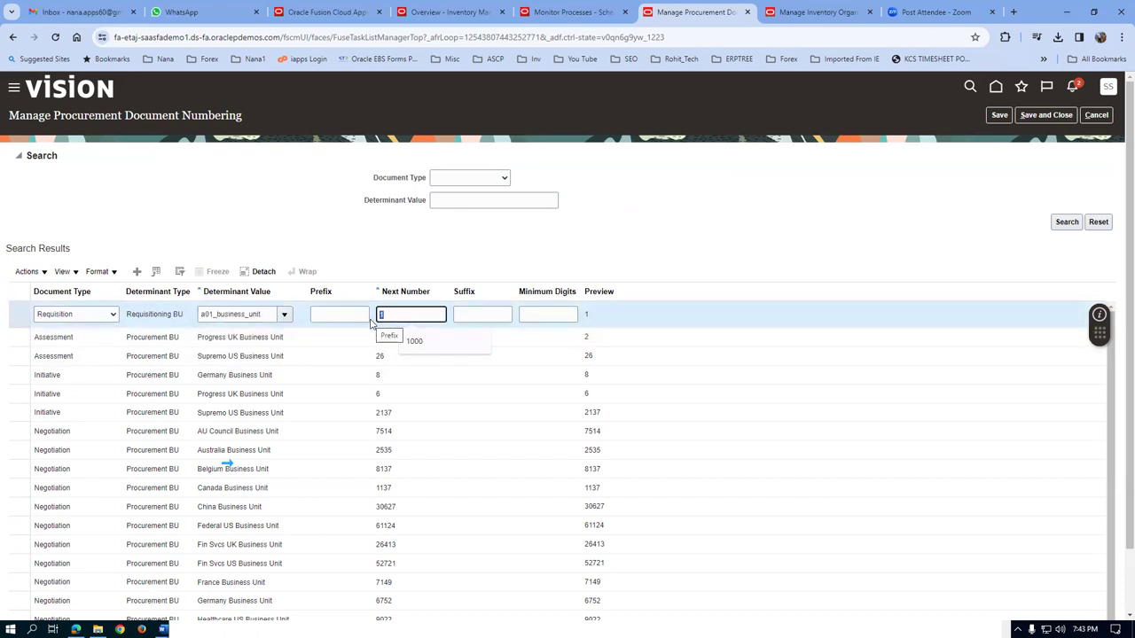
{"action": "type", "text": "3000"}
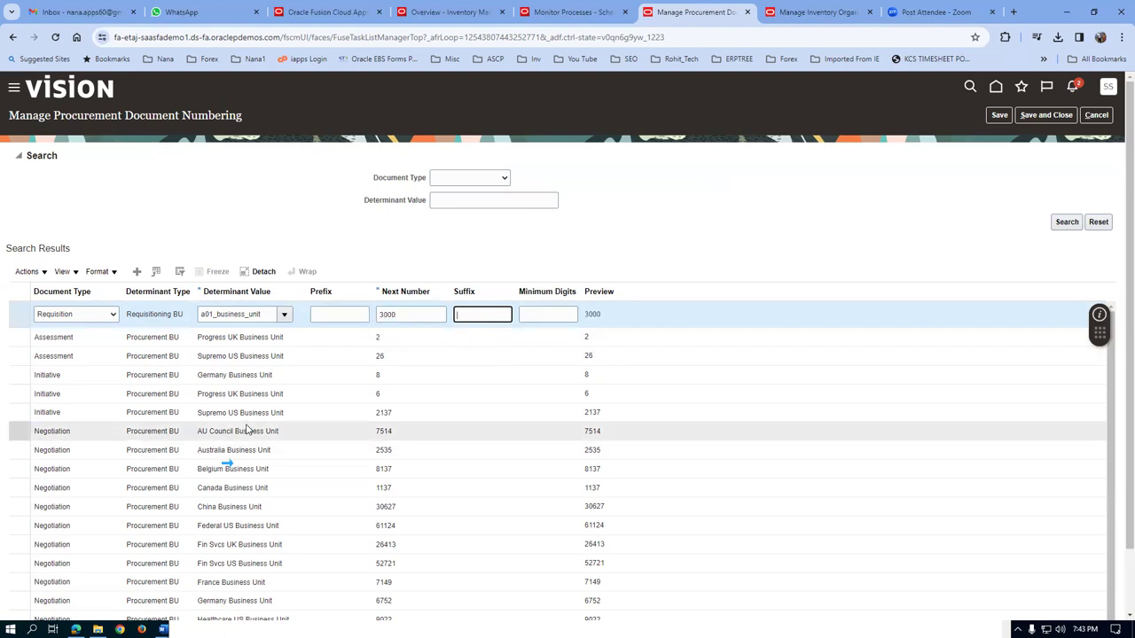
{"action": "left_click", "coordinate": [1038, 116]}
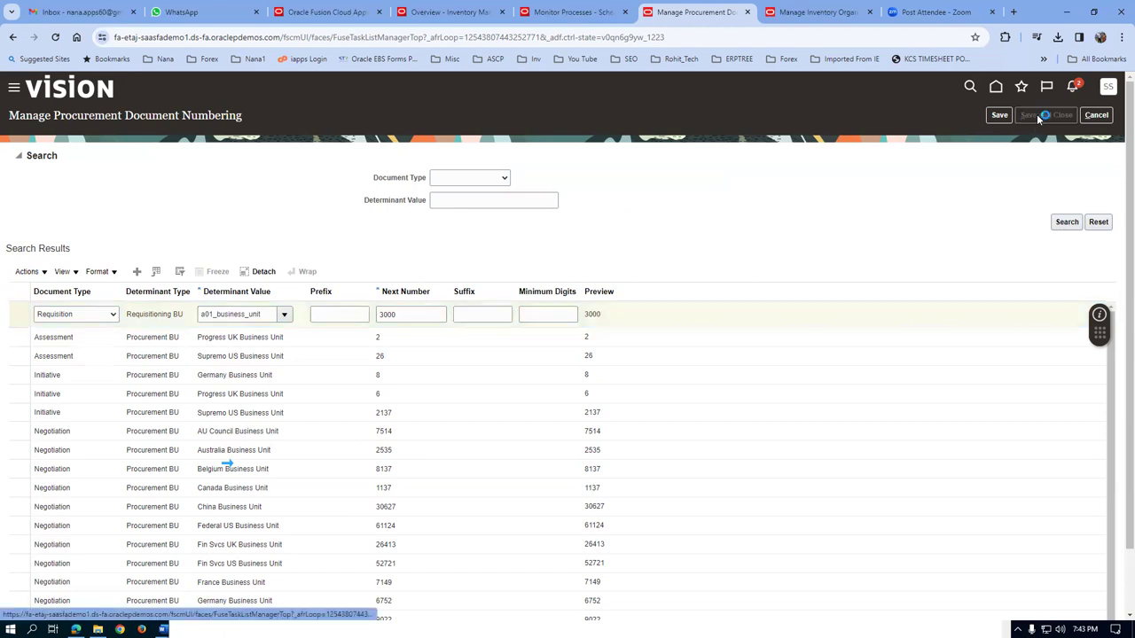
{"action": "left_click", "coordinate": [592, 229]}
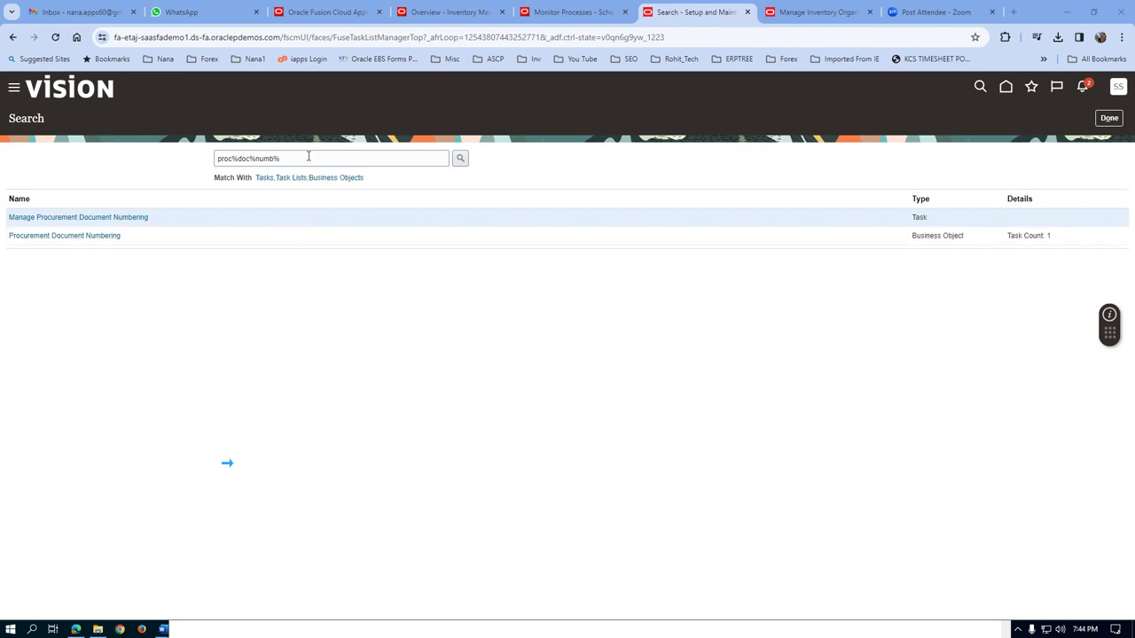
- Search the setup tasks for man%common%opt% and open Manage Common Options for Payables and Procurement
{"action": "left_click_drag", "start_coordinate": [310, 158], "coordinate": [162, 180]}
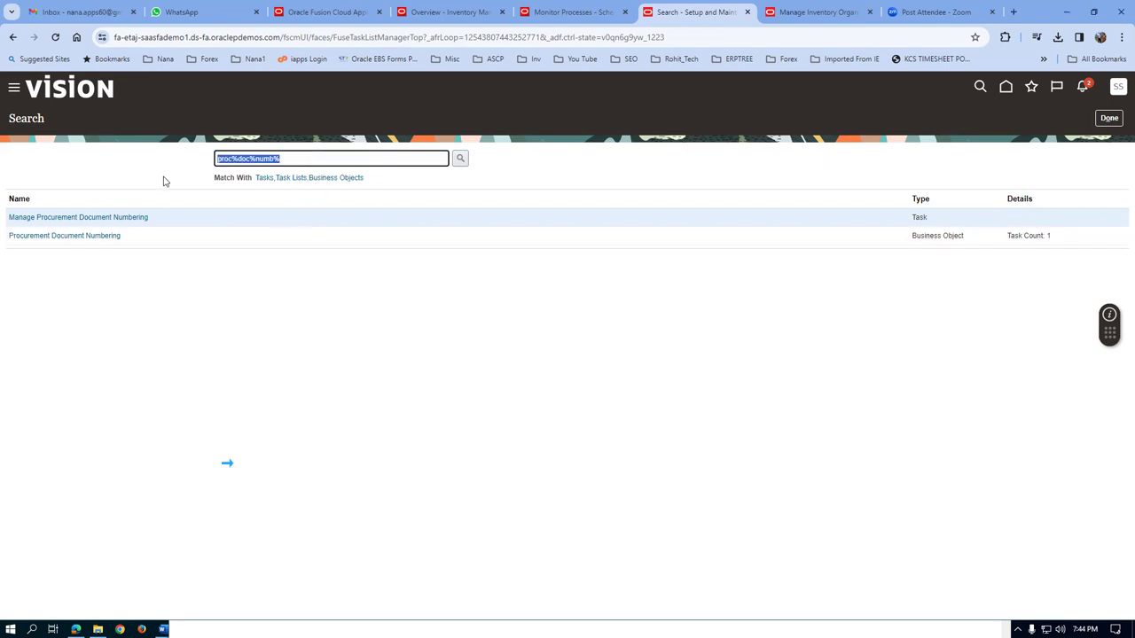
{"action": "type", "text": "man%commo"}
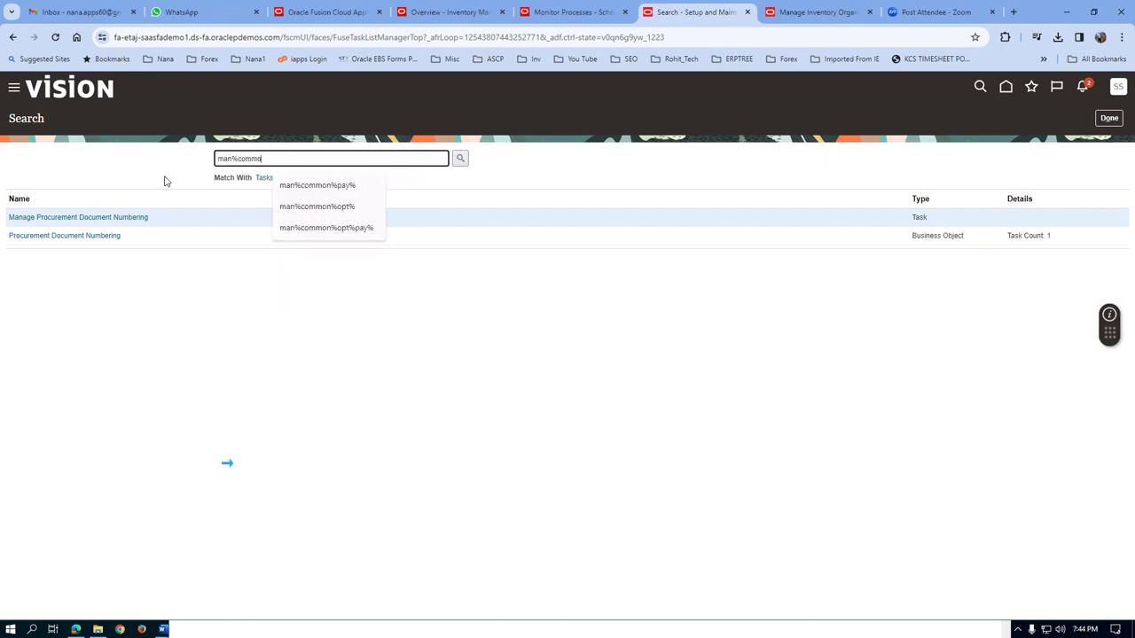
{"action": "type", "text": "n%opt"}
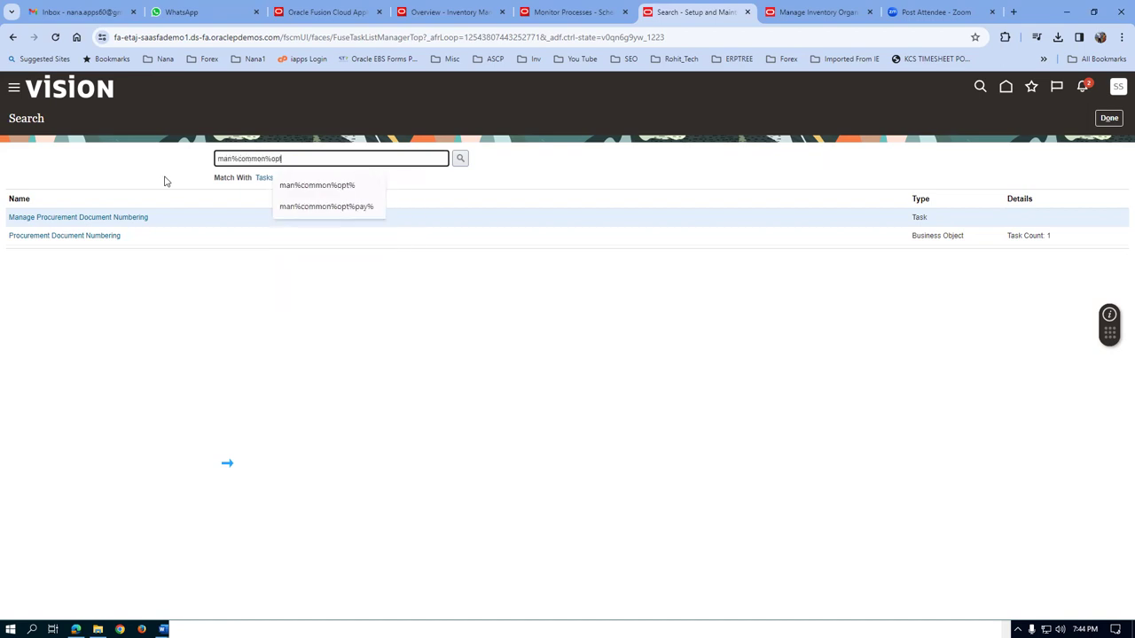
{"action": "type", "text": "%"}
{"action": "key", "text": "Return"}
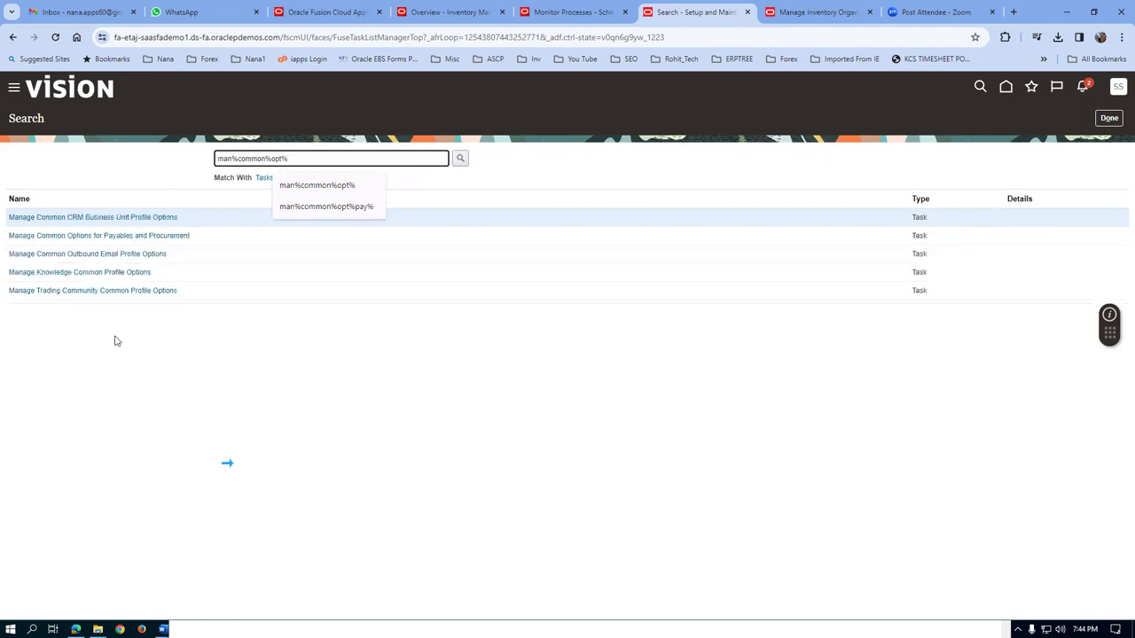
{"action": "left_click", "coordinate": [113, 237]}
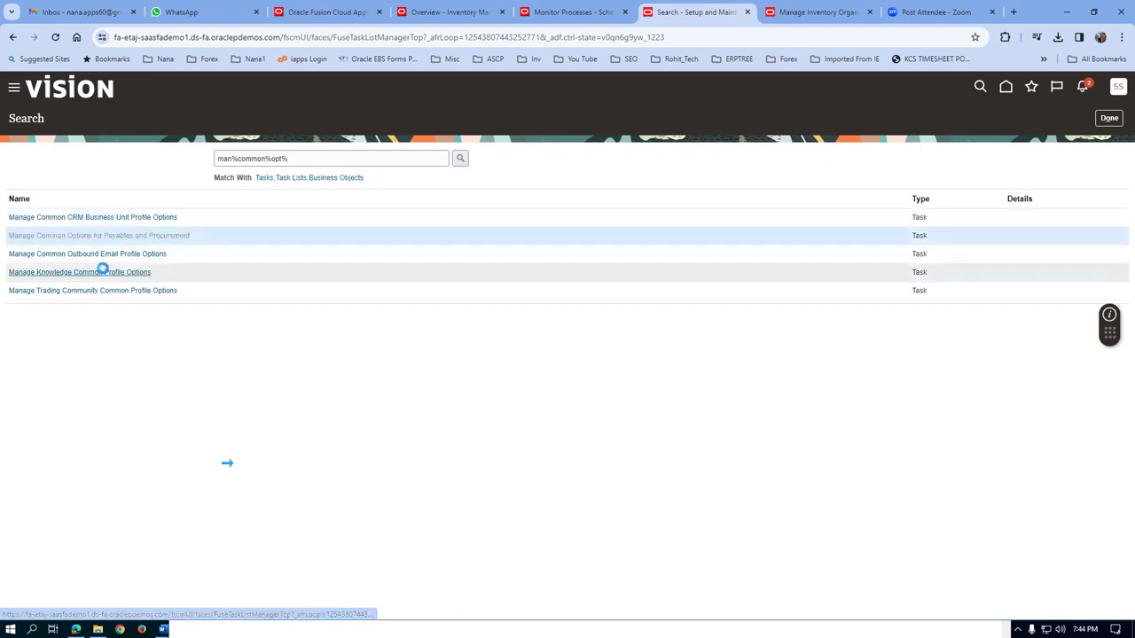
- Select a01_business_unit as the business unit and look up 101.10.22110.000.000.000 as its default liability distribution
{"action": "left_click", "coordinate": [95, 160]}
{"action": "type", "text": "a01"}
{"action": "key", "text": "Tab"}
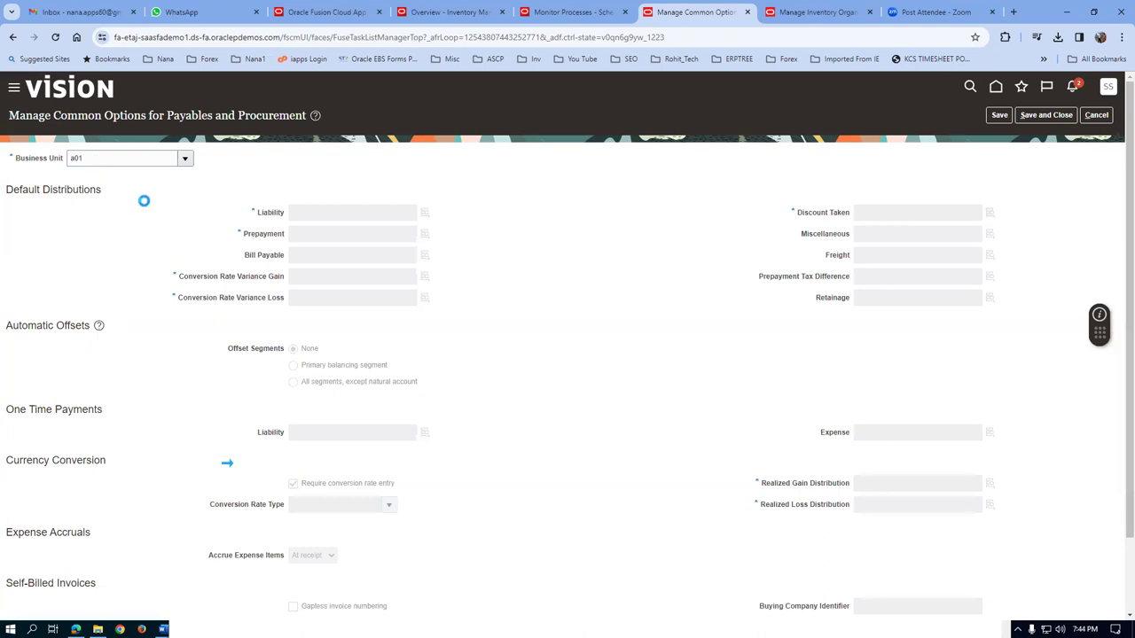
{"action": "left_click", "coordinate": [330, 211]}
{"action": "left_click", "coordinate": [423, 215]}
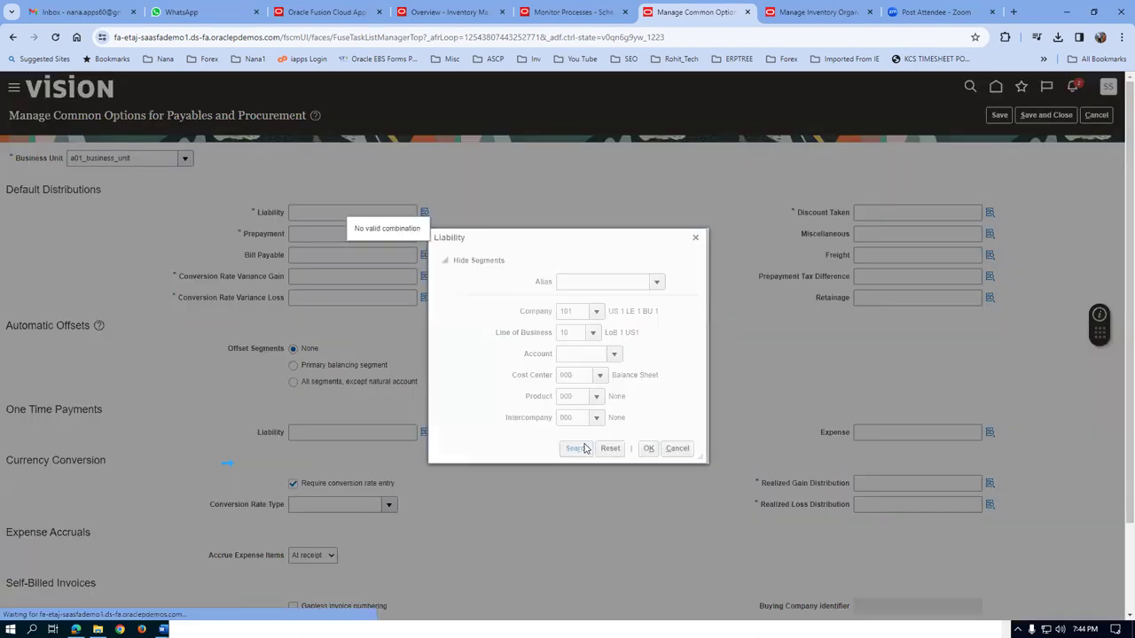
{"action": "left_click", "coordinate": [577, 449]}
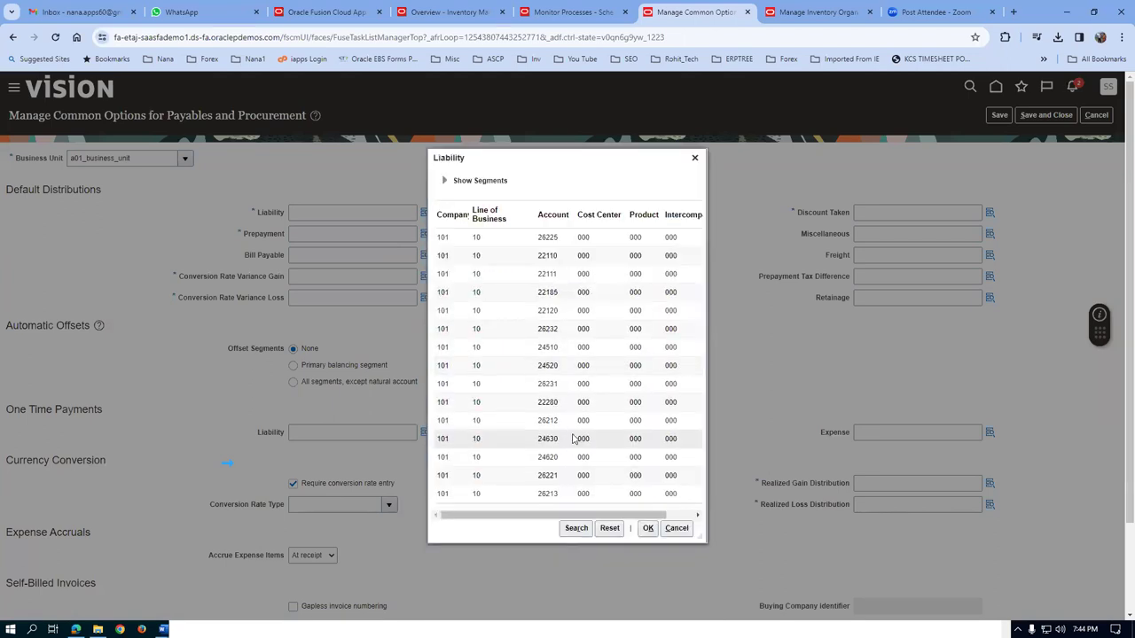
{"action": "left_click", "coordinate": [528, 256]}
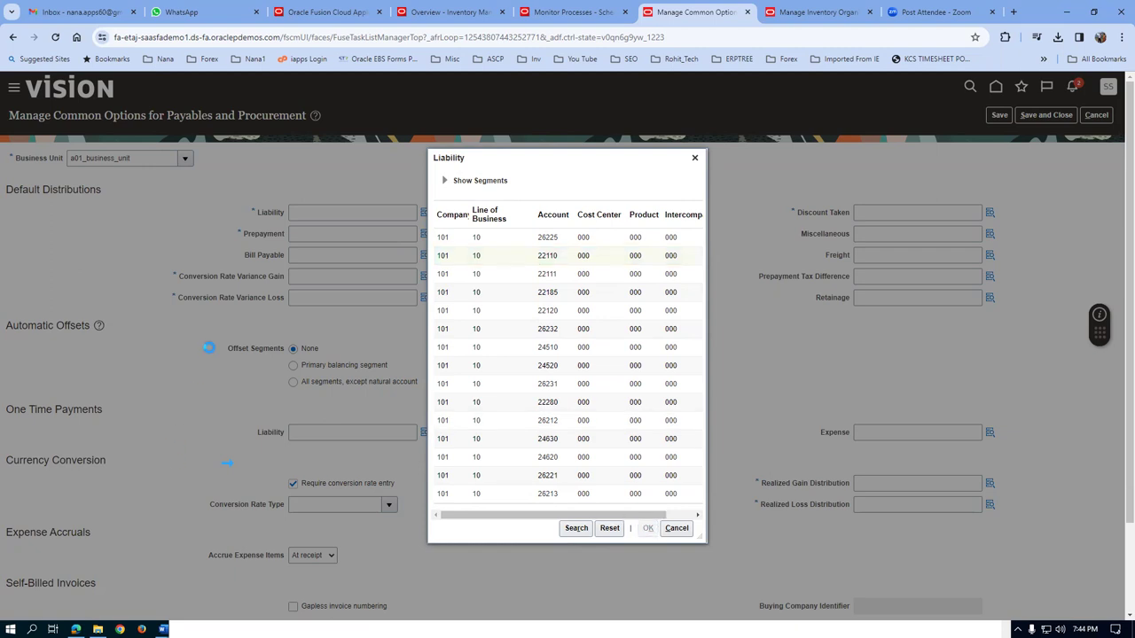
{"action": "left_click", "coordinate": [648, 528]}
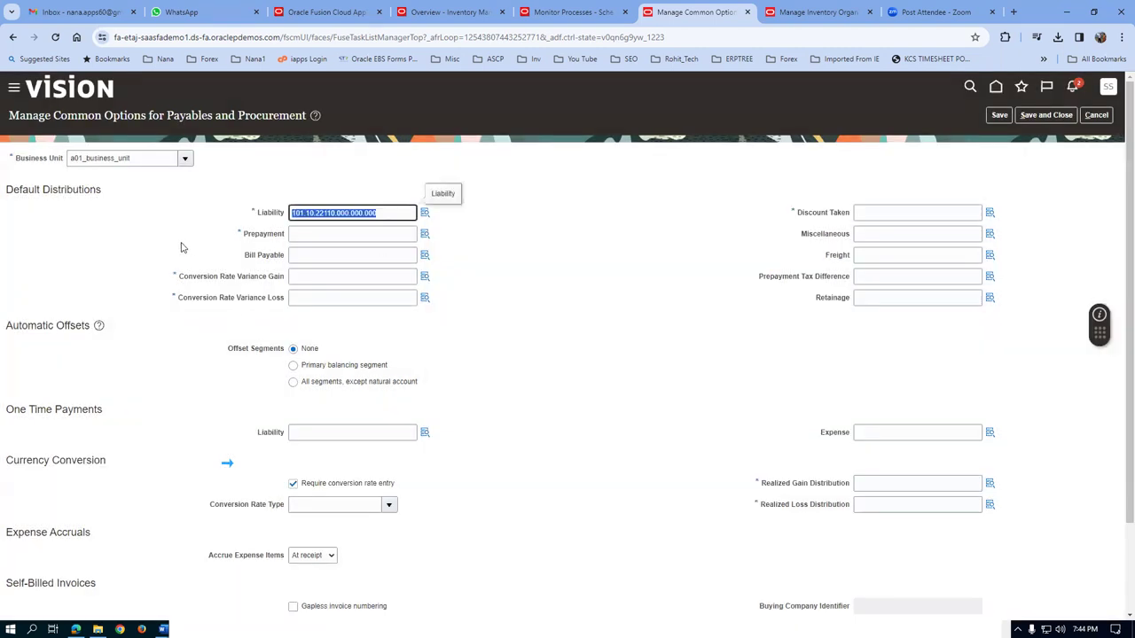
- Set the prepayment, conversion rate variance gain, conversion rate variance loss and discount taken distributions to 101.10.22110.000.000.000
{"action": "left_click", "coordinate": [290, 233]}
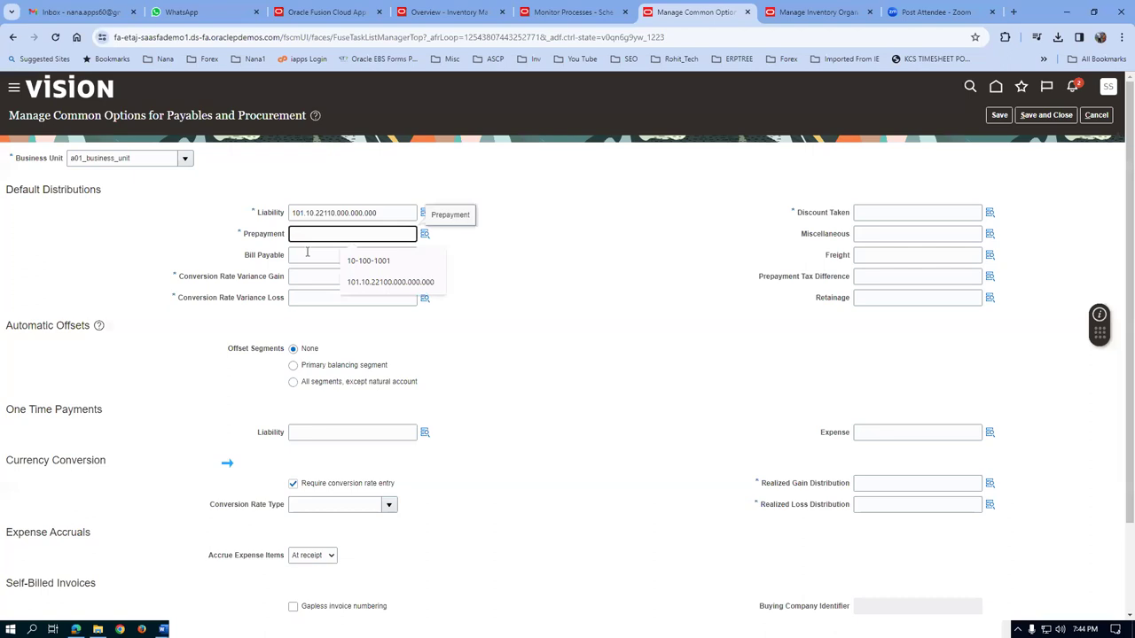
{"action": "left_click", "coordinate": [307, 273]}
{"action": "left_click", "coordinate": [305, 278]}
{"action": "type", "text": "101.10.22110.000.000.000"}
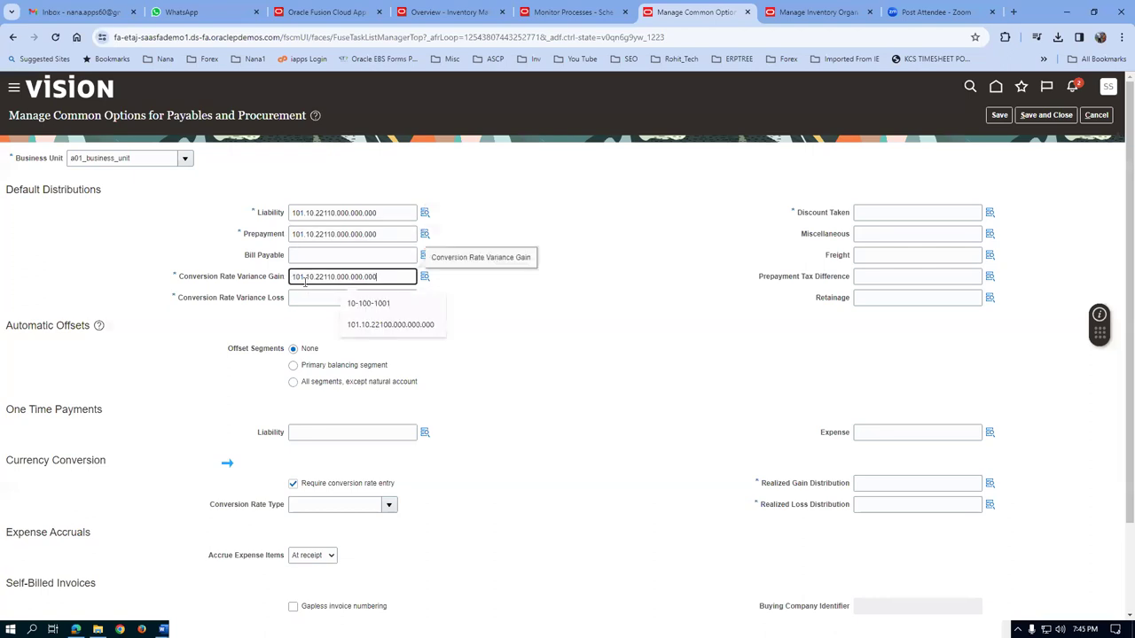
{"action": "left_click", "coordinate": [306, 298]}
{"action": "type", "text": "101.10.22110.000.000.000"}
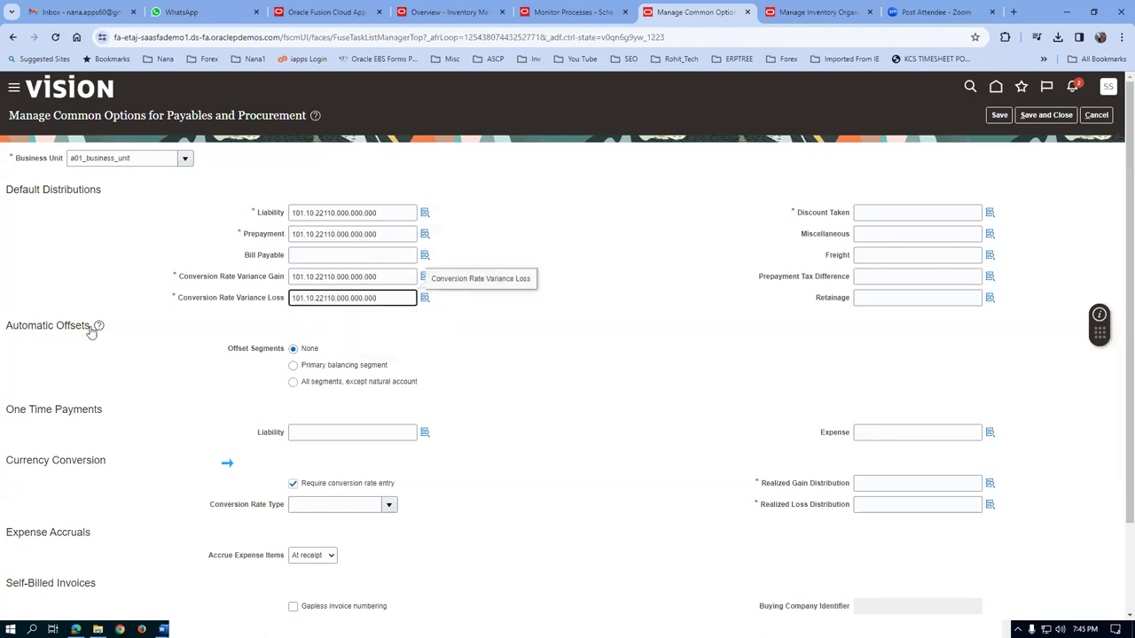
{"action": "left_click", "coordinate": [884, 214]}
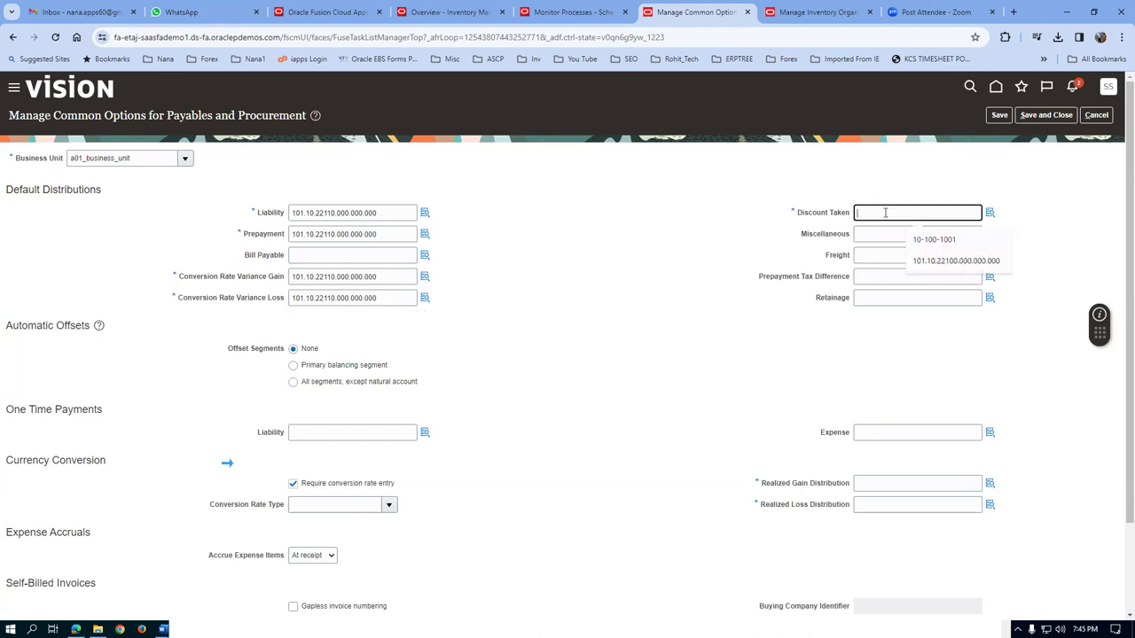
{"action": "type", "text": "101.10.22110.000.000.000"}
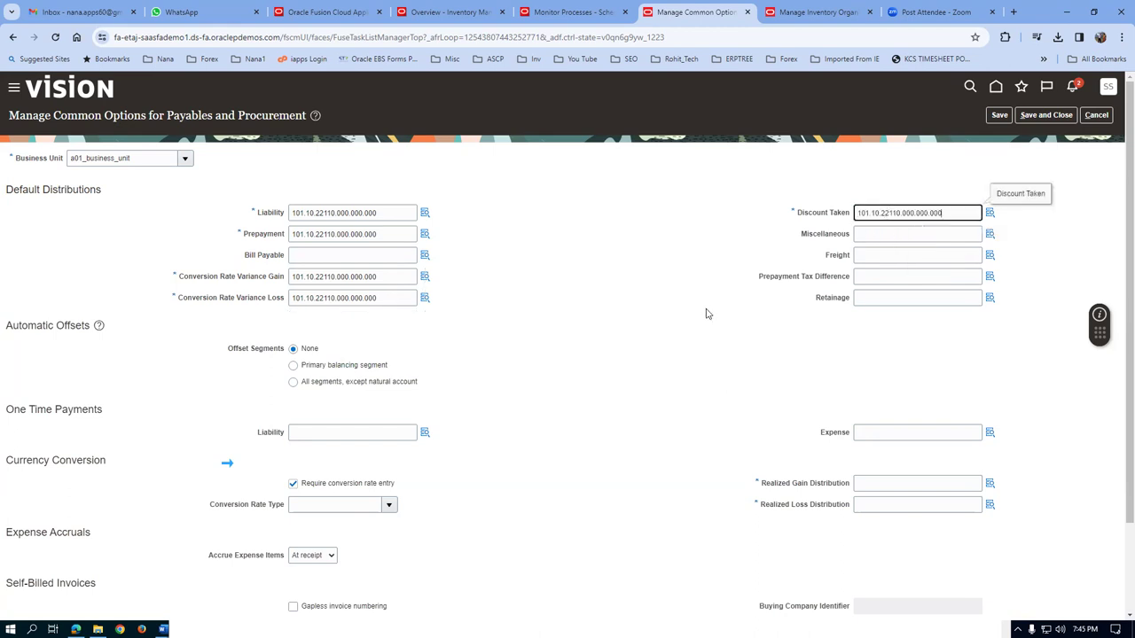
- Set both the realized gain and realized loss distributions under Currency Conversion to 101.10.22110.000.000.000
{"action": "scroll", "coordinate": [710, 312], "scroll_direction": "down", "scroll_amount": 2}
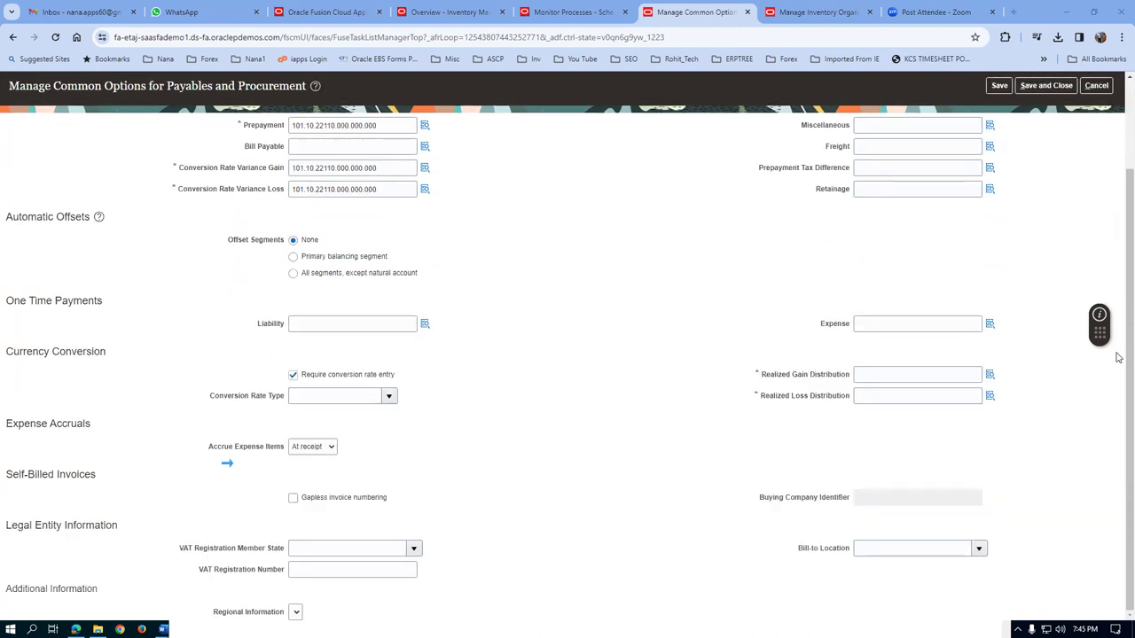
{"action": "left_click", "coordinate": [903, 374]}
{"action": "type", "text": "101.10.22110.000.000.000"}
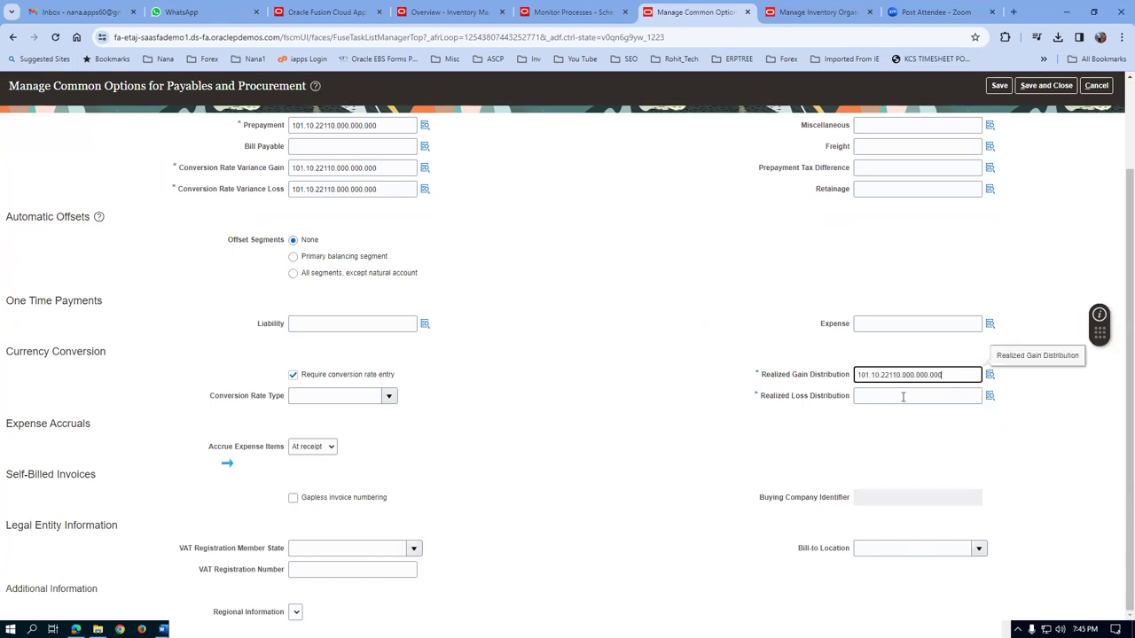
{"action": "left_click", "coordinate": [902, 396]}
{"action": "type", "text": "101.10.22110.000.000.000"}
- Set the legal entity's bill-to location to a01_loc_1 and exit the common options page
{"action": "left_click", "coordinate": [868, 549]}
{"action": "type", "text": "a01"}
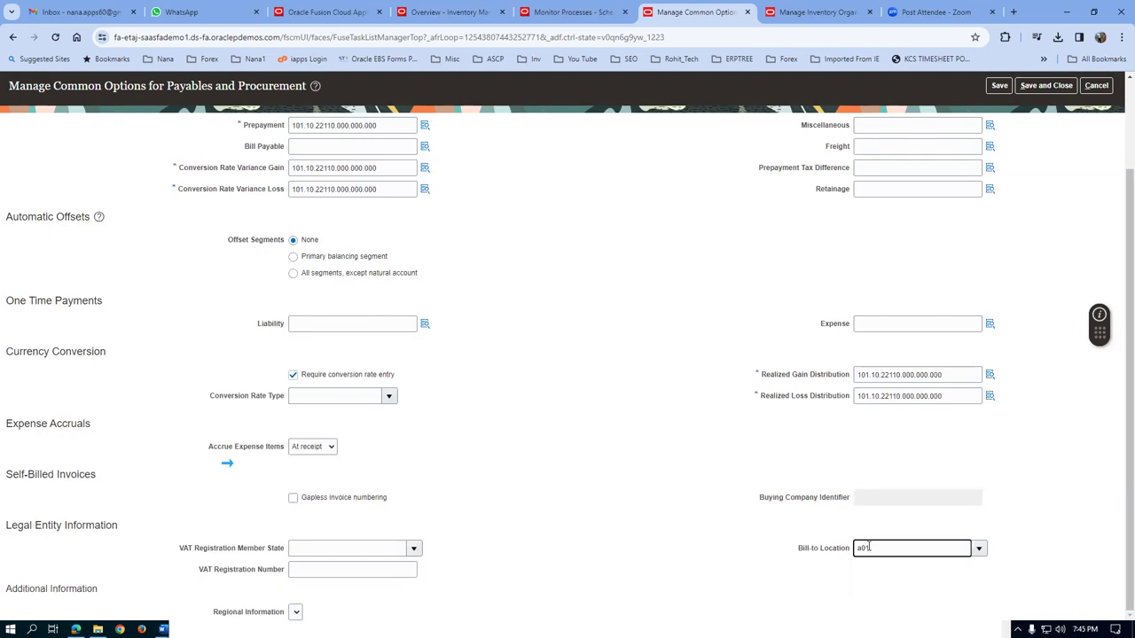
{"action": "left_click", "coordinate": [876, 585]}
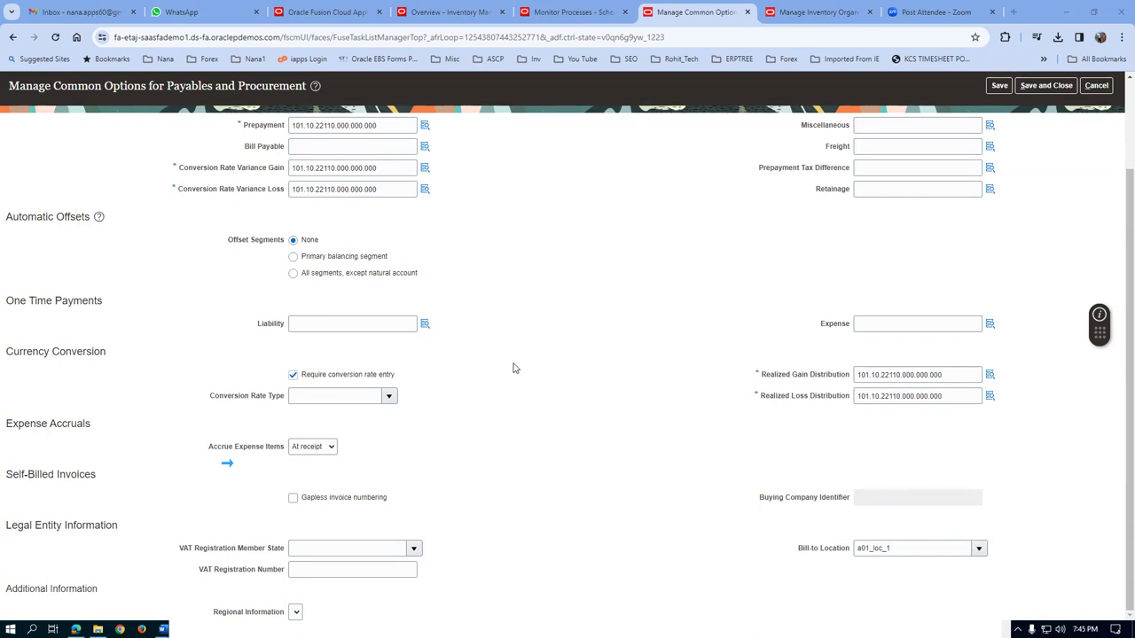
{"action": "scroll", "coordinate": [514, 368], "scroll_direction": "up", "scroll_amount": 3}
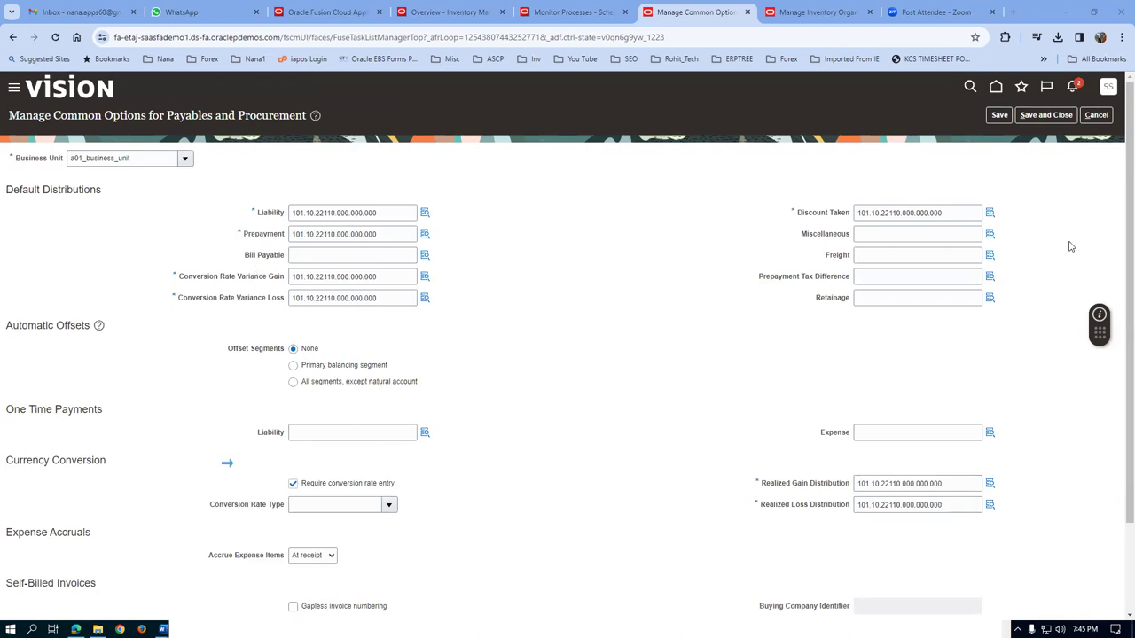
{"action": "left_click", "coordinate": [1095, 115]}
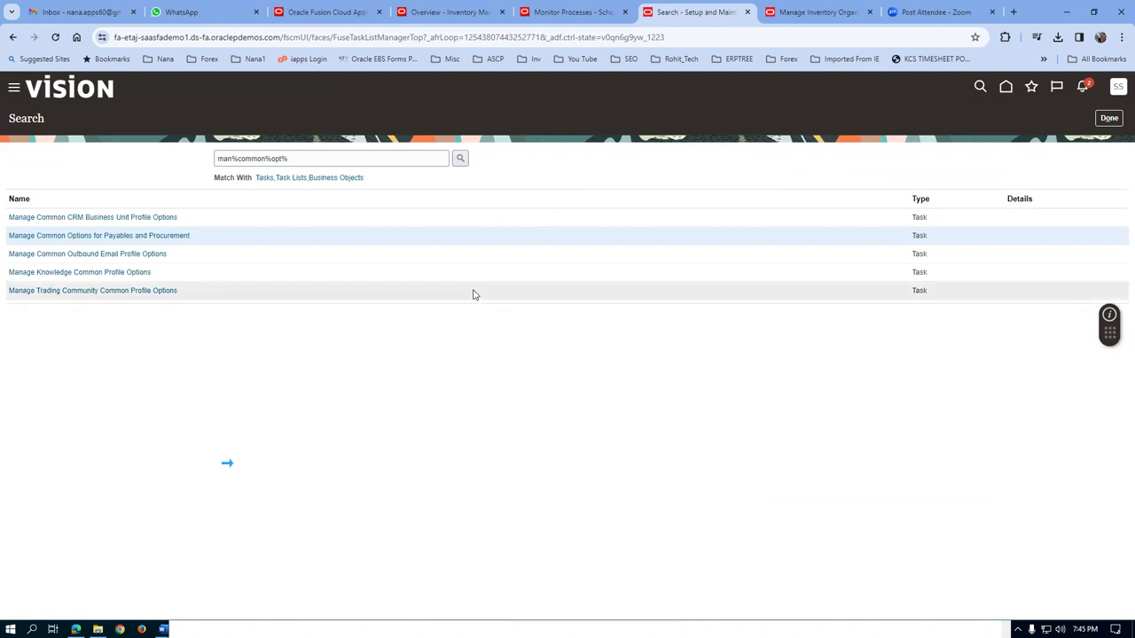
- Search the setup tasks for man%rec%para% and open Manage Receiving Parameters
{"action": "triple_click", "coordinate": [309, 158]}
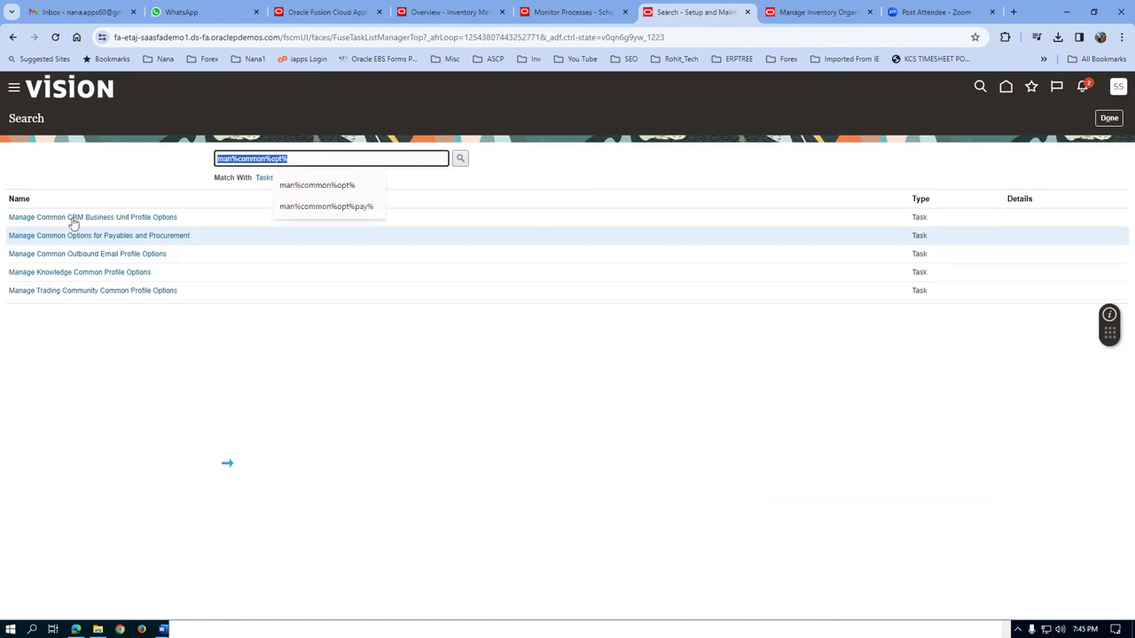
{"action": "type", "text": "man%re"}
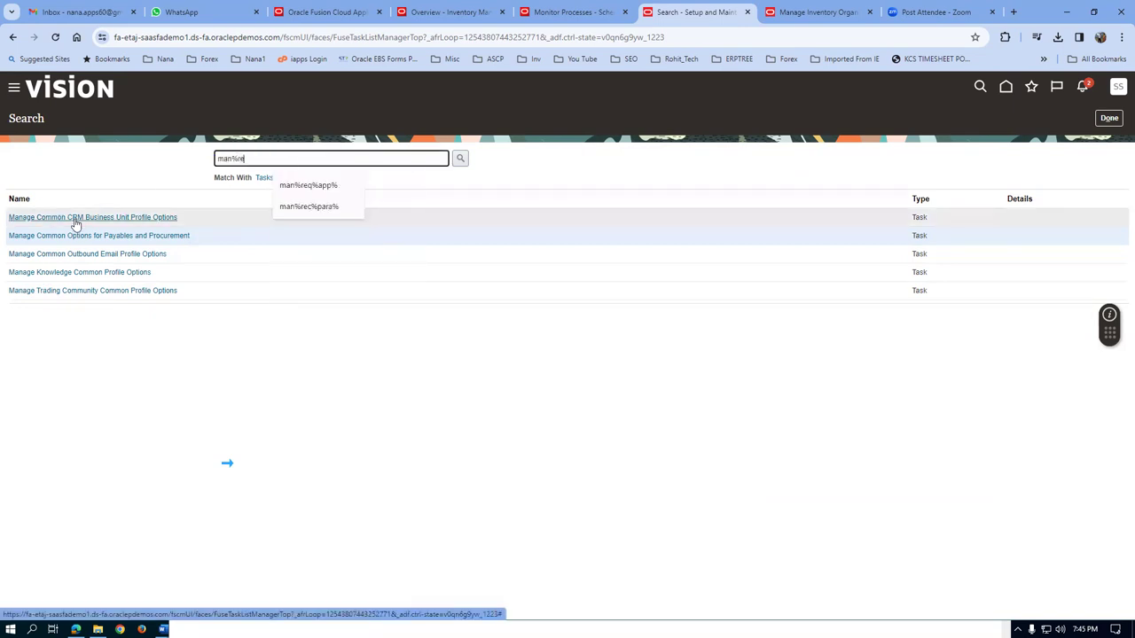
{"action": "type", "text": "c%para%"}
{"action": "key", "text": "Return"}
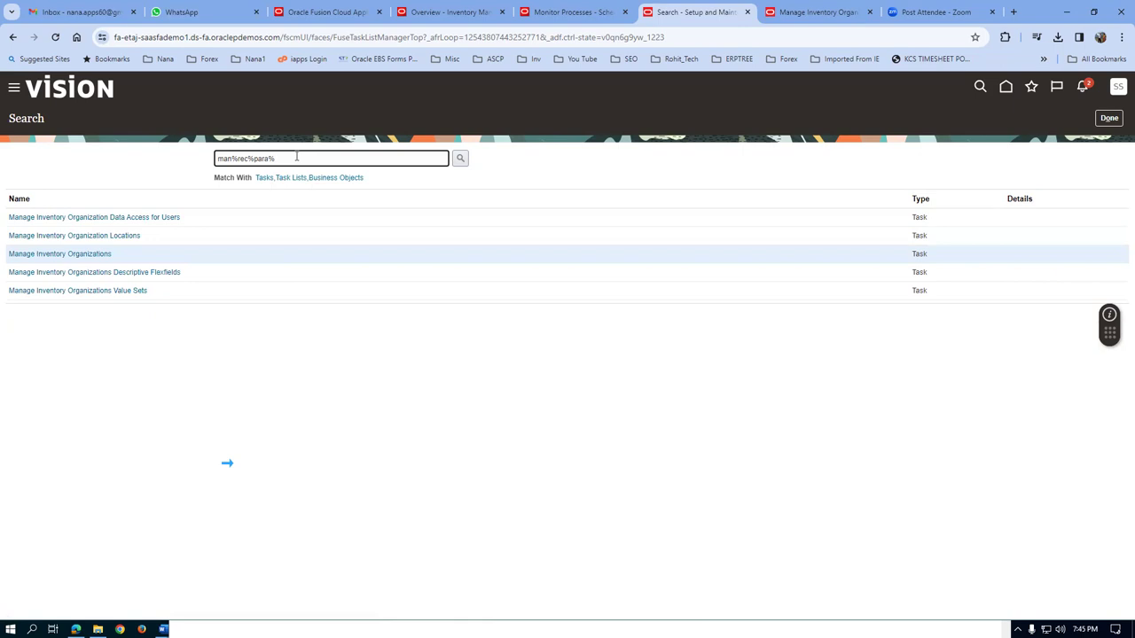
{"action": "key", "text": "Return"}
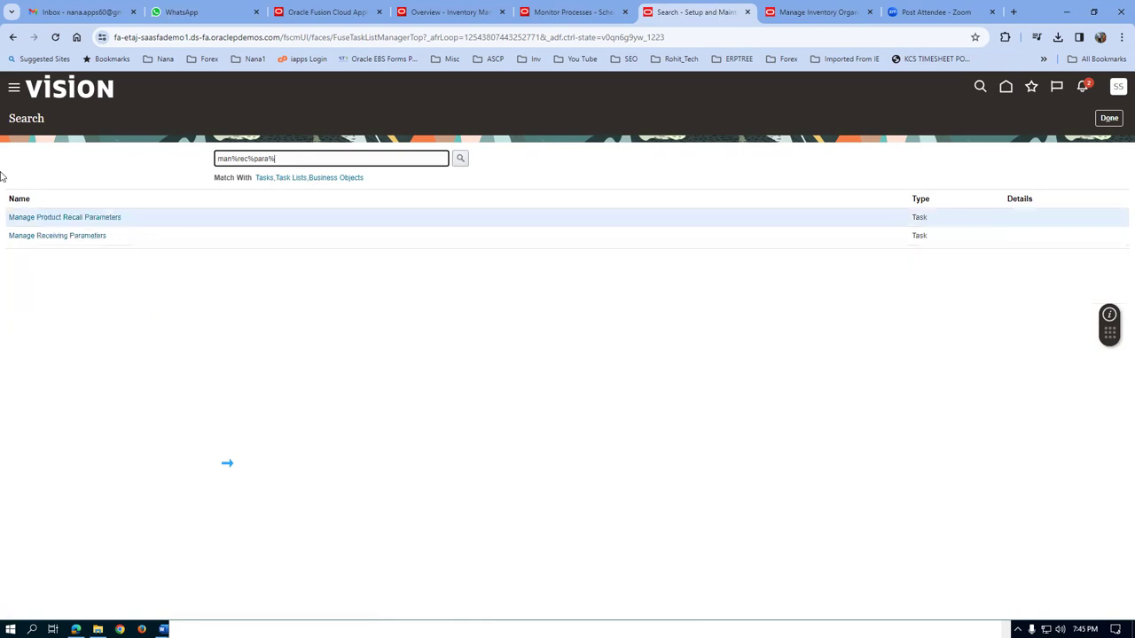
{"action": "left_click", "coordinate": [62, 236]}
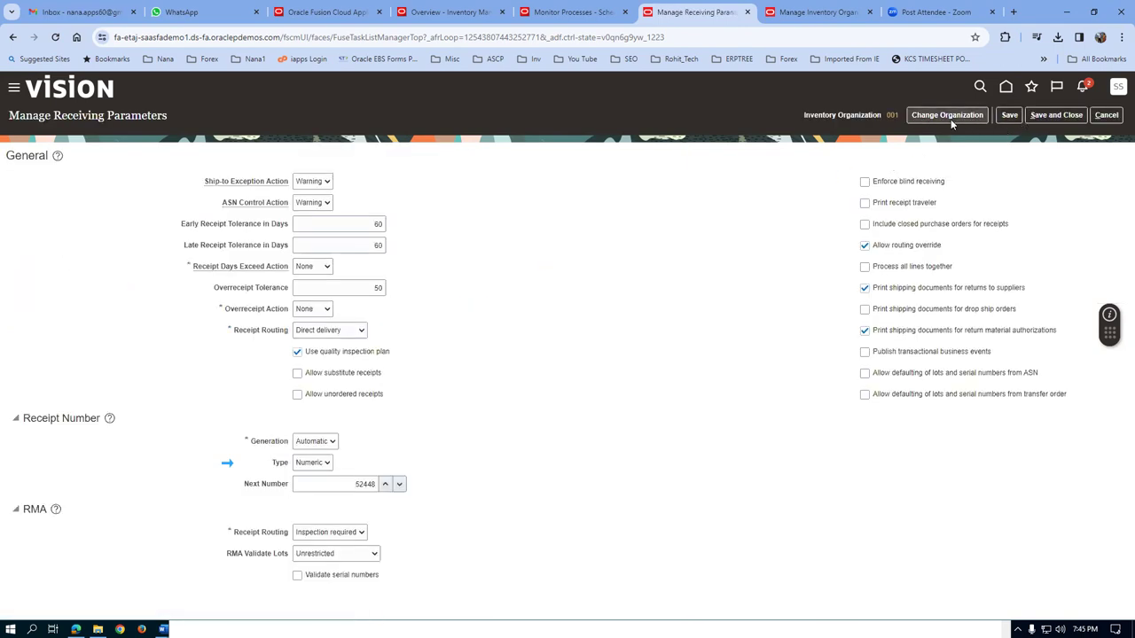
- Switch the receiving parameters to inventory organization A011
{"action": "left_click", "coordinate": [947, 115]}
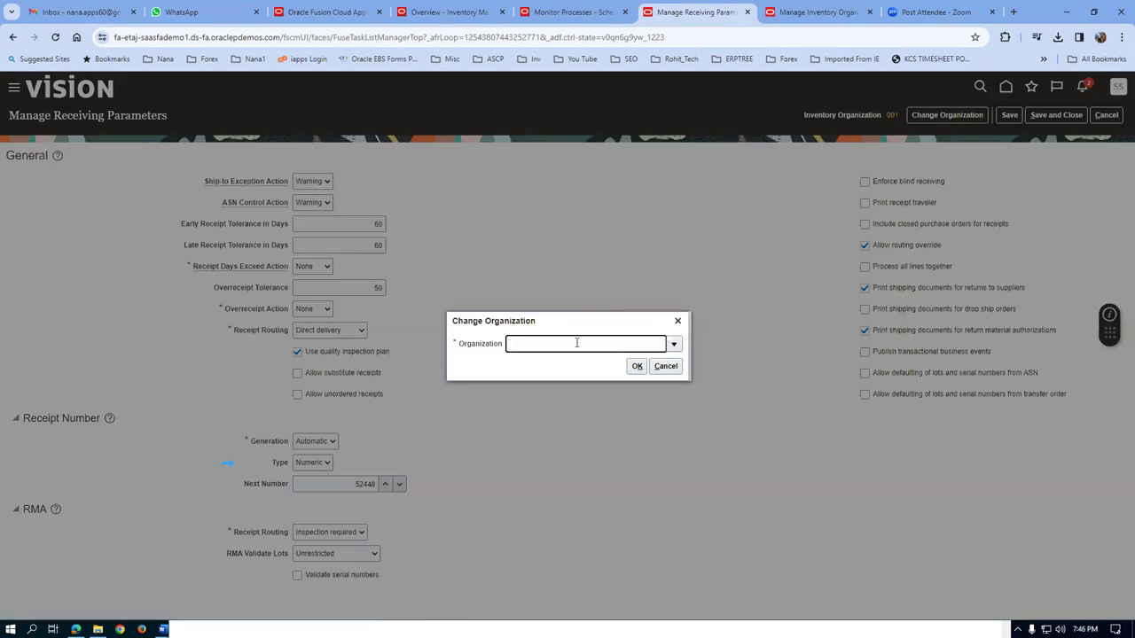
{"action": "type", "text": "A011"}
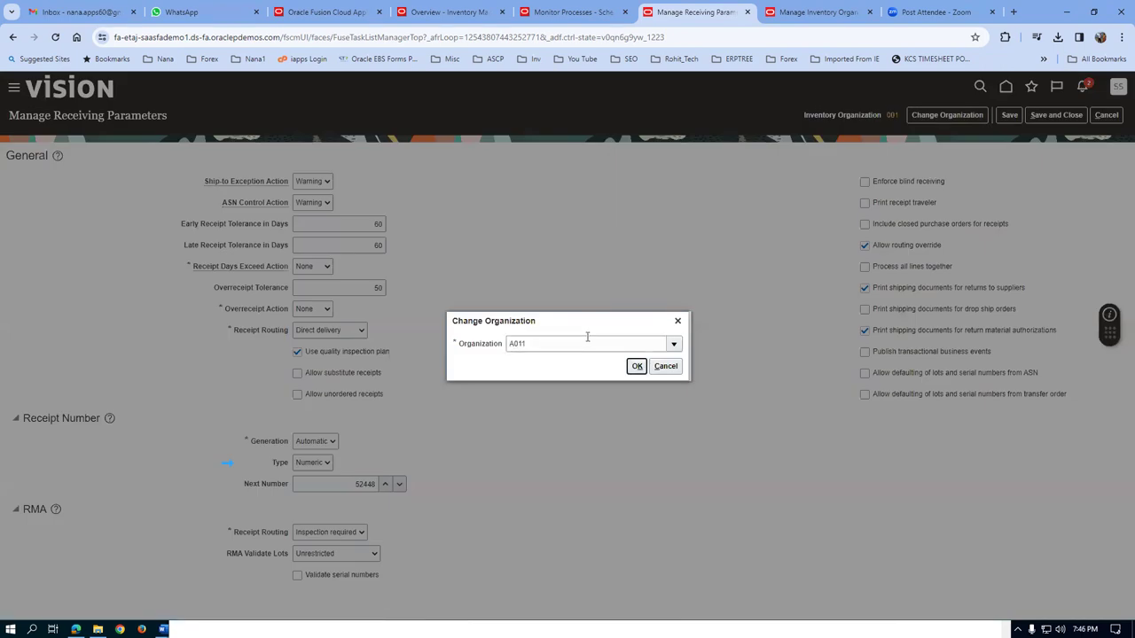
{"action": "left_click", "coordinate": [637, 366]}
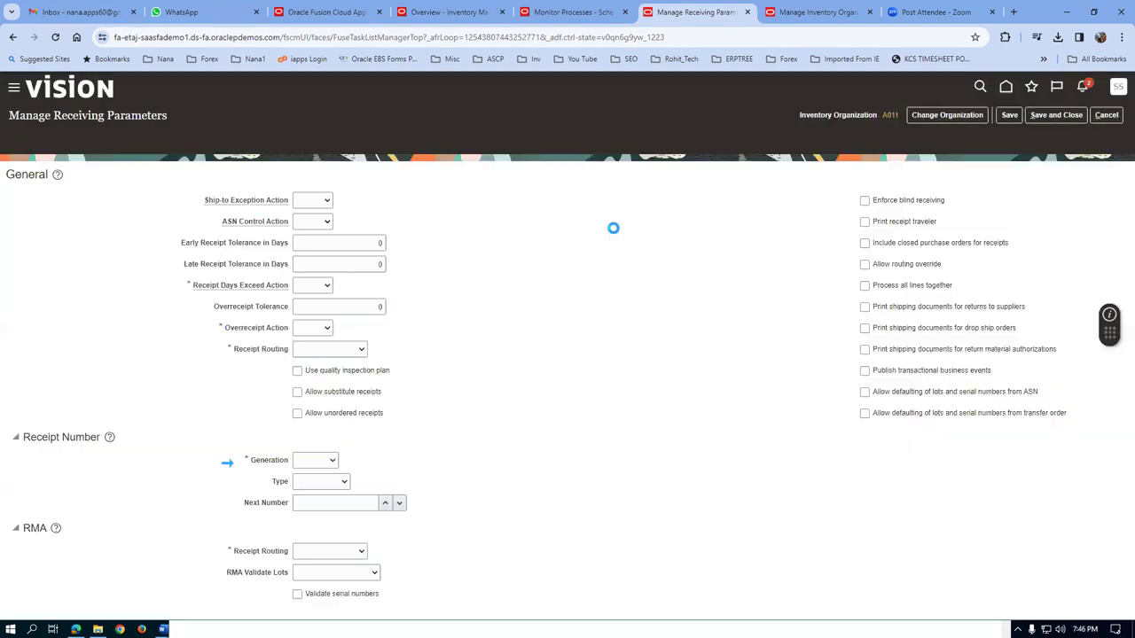
- Set Receipt Days Exceed Action and Overreceipt Action to None, and the general Receipt Routing to Standard receipt
{"action": "left_click", "coordinate": [302, 267]}
{"action": "left_click", "coordinate": [302, 278]}
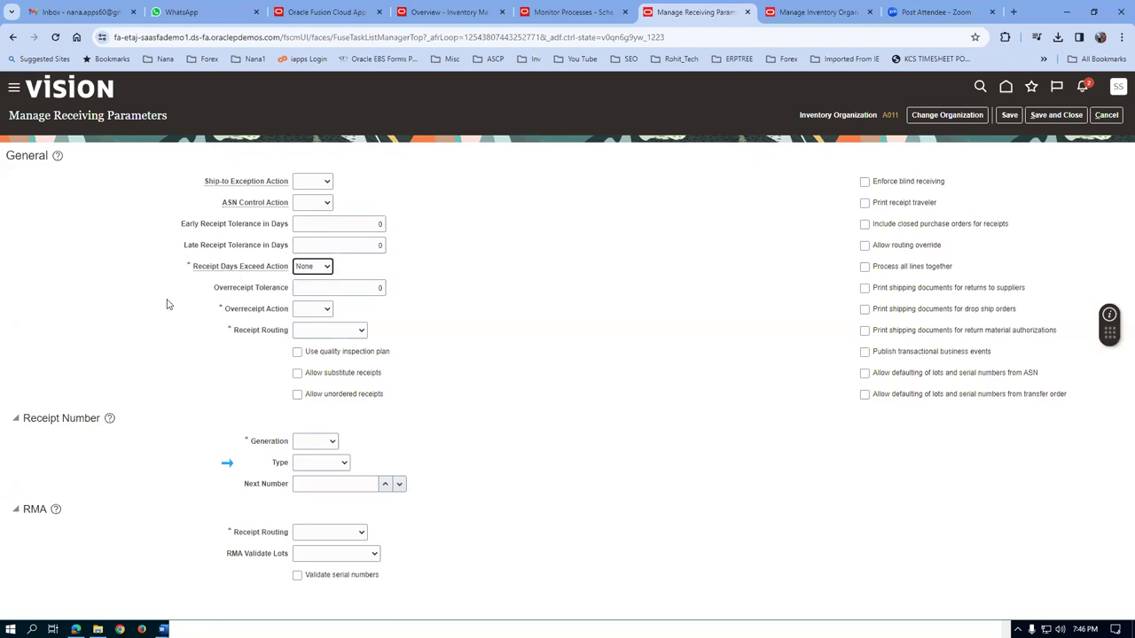
{"action": "left_click", "coordinate": [306, 309]}
{"action": "left_click", "coordinate": [304, 331]}
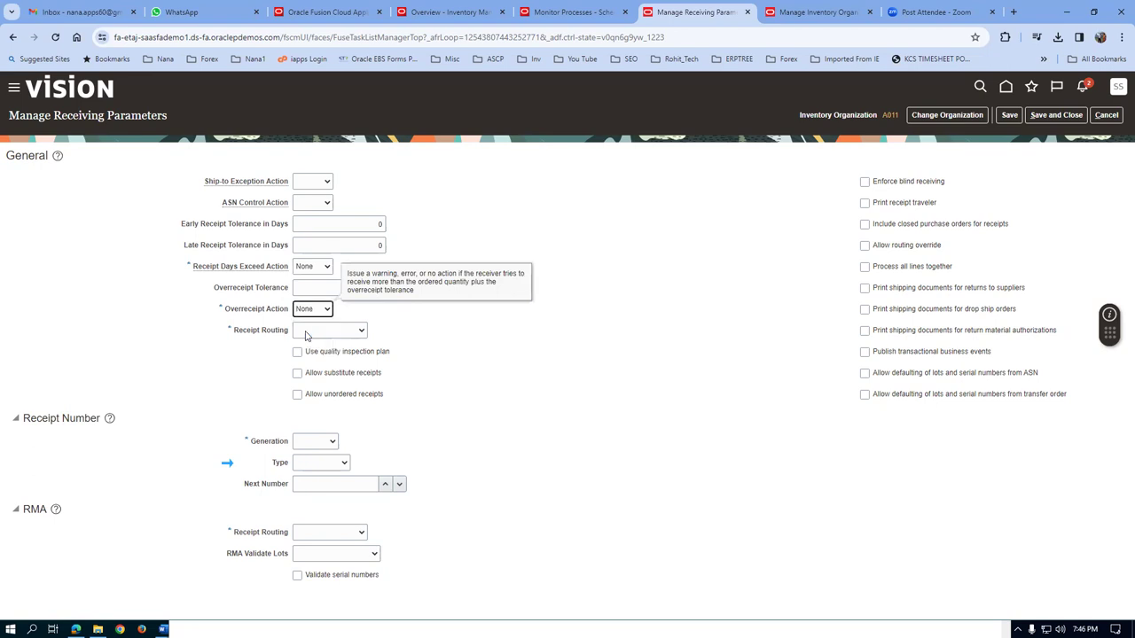
{"action": "left_click", "coordinate": [310, 331]}
{"action": "left_click", "coordinate": [314, 361]}
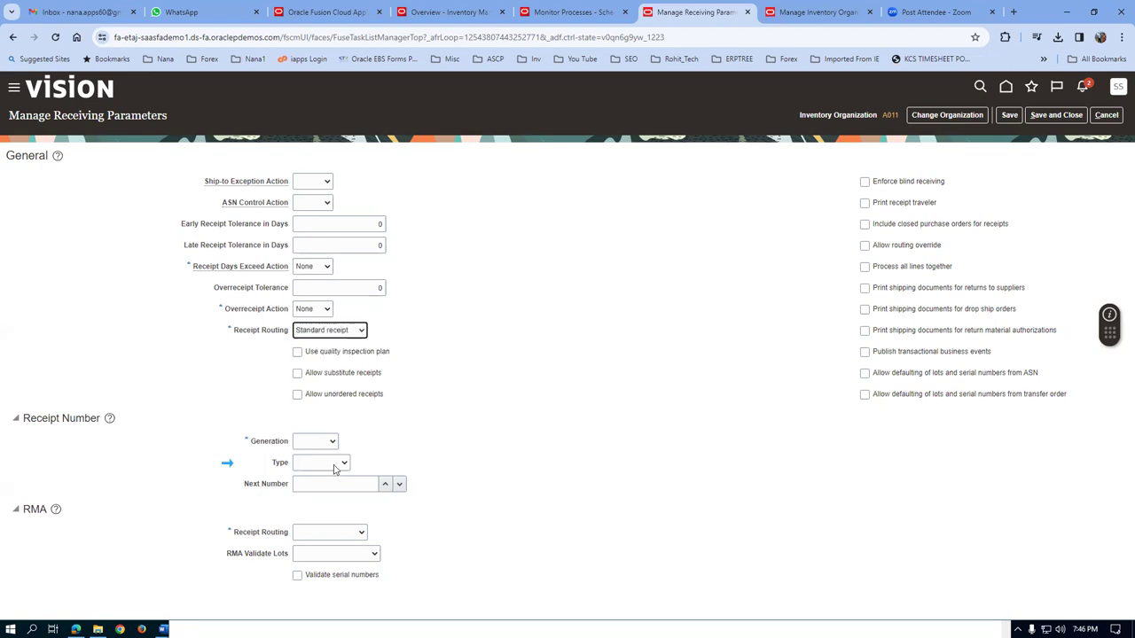
- Configure receipt numbering with Automatic generation, Numeric type and next number 1000
{"action": "left_click", "coordinate": [313, 442]}
{"action": "left_click", "coordinate": [311, 467]}
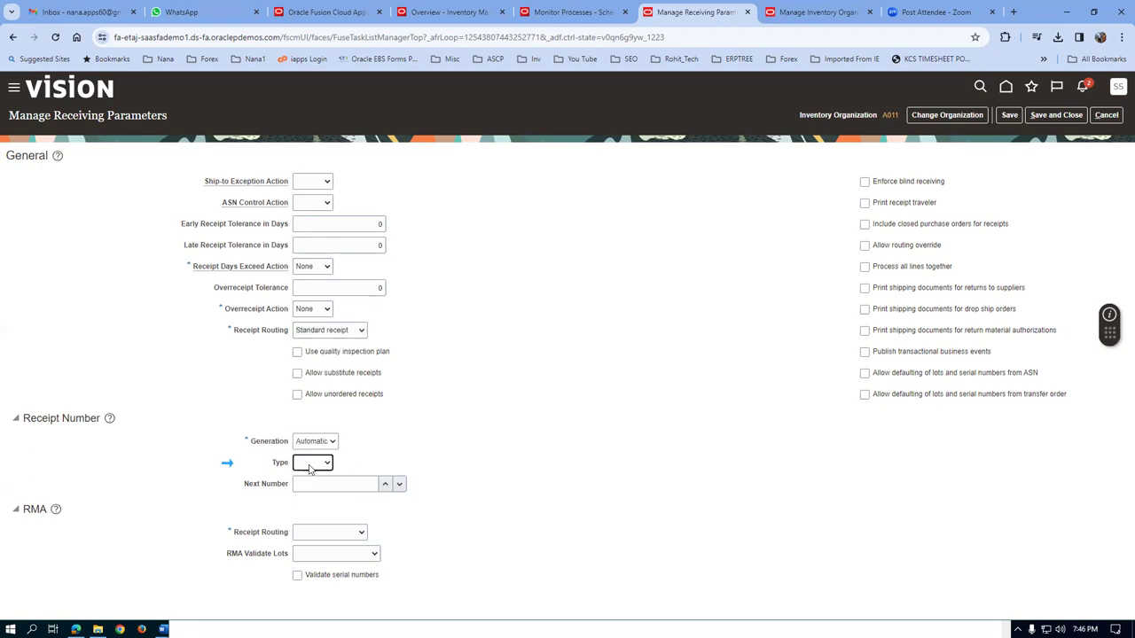
{"action": "left_click", "coordinate": [309, 469]}
{"action": "left_click", "coordinate": [312, 484]}
{"action": "left_click", "coordinate": [317, 486]}
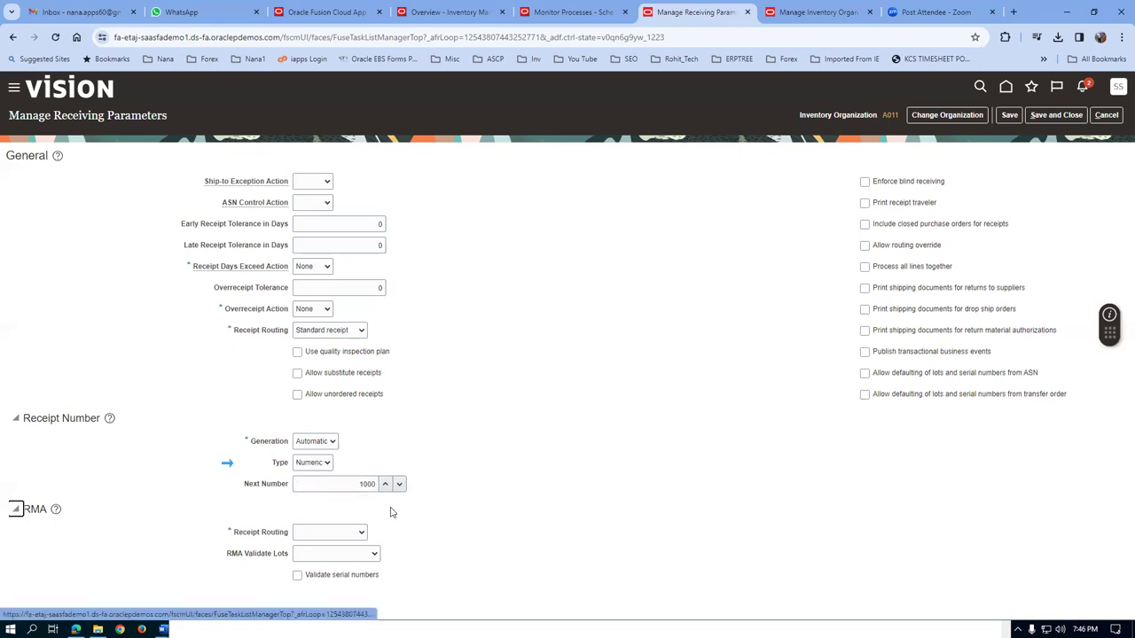
- Set the RMA receipt routing to Standard receipt, save the receiving parameters and return to the Financials setup page
{"action": "left_click", "coordinate": [315, 535]}
{"action": "left_click", "coordinate": [321, 573]}
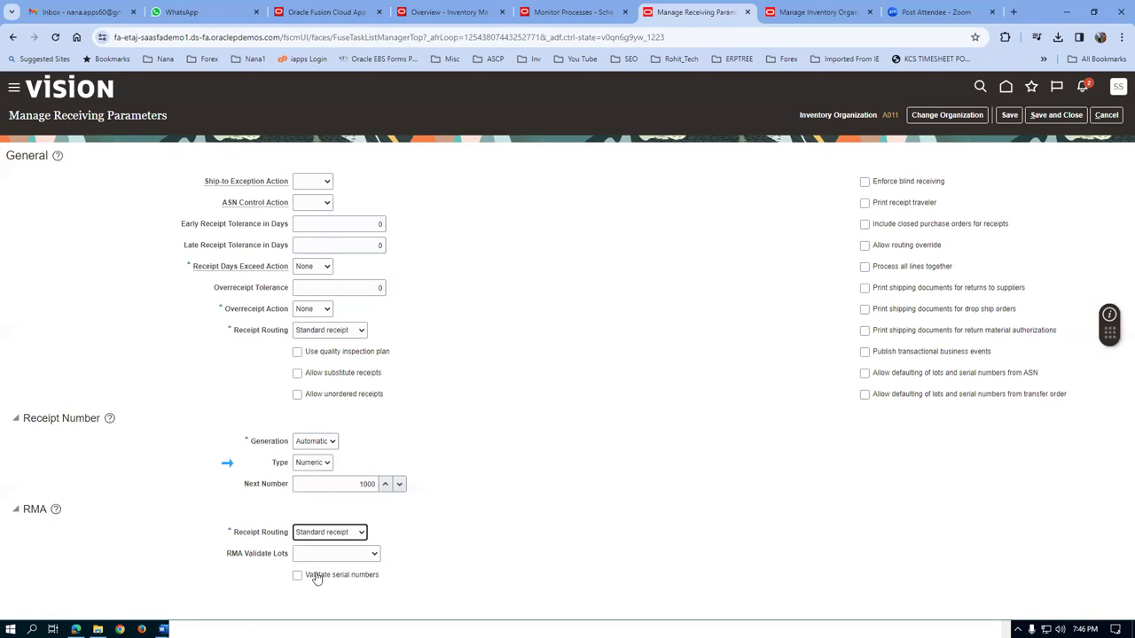
{"action": "left_click", "coordinate": [1060, 113]}
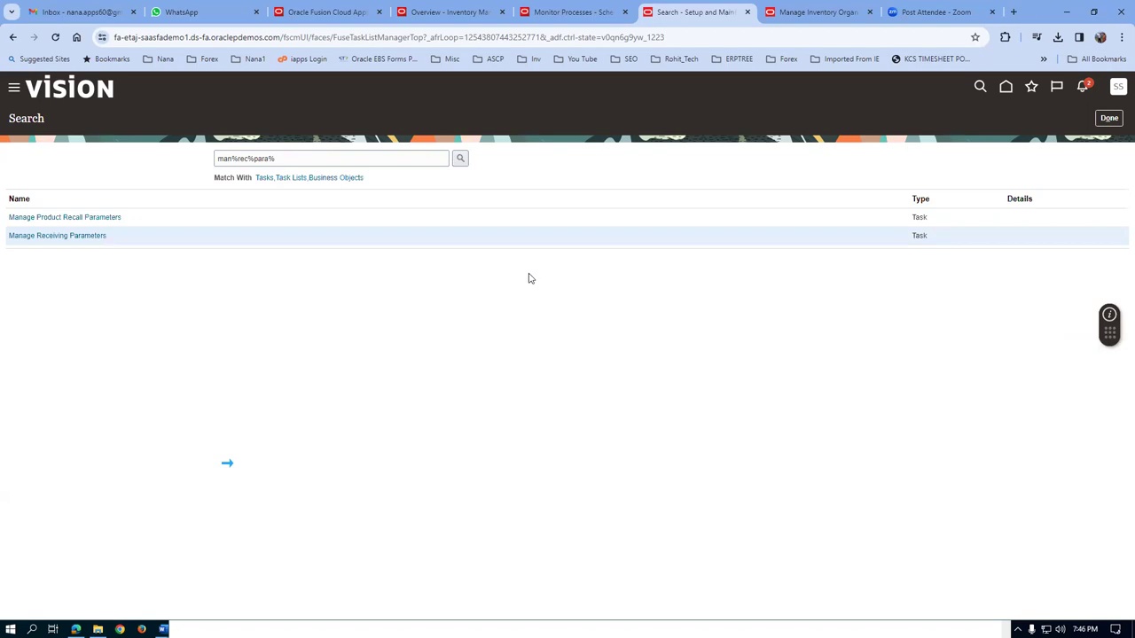
{"action": "left_click", "coordinate": [1109, 118]}
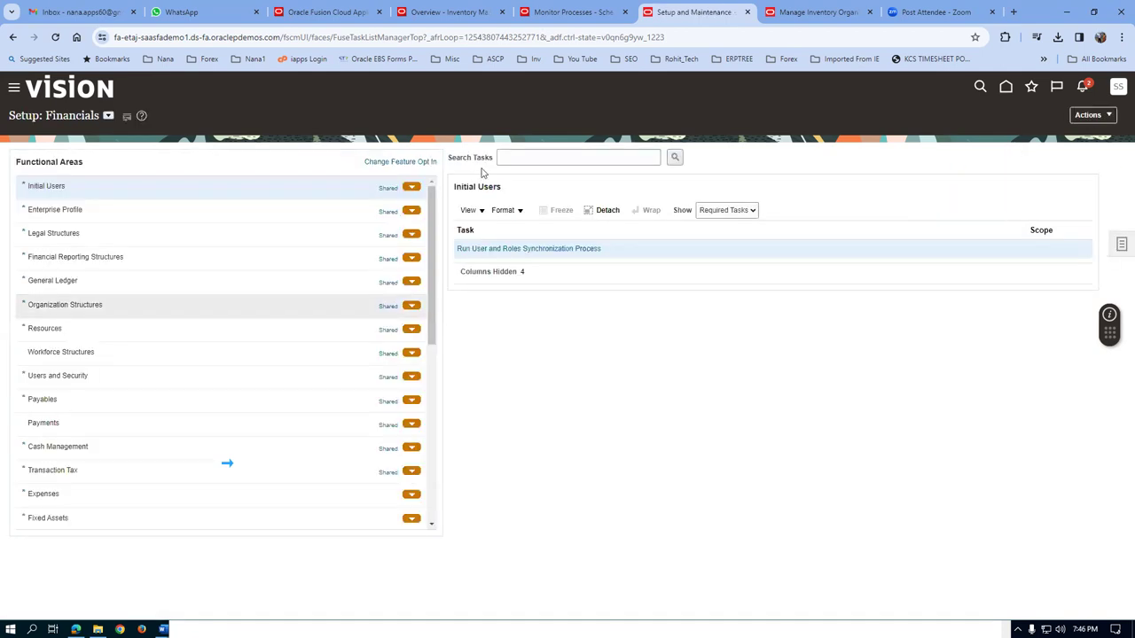
- Search the setup tasks for man%inv%opt% and open the scope selection for Manage Invoice Options
{"action": "left_click", "coordinate": [532, 156]}
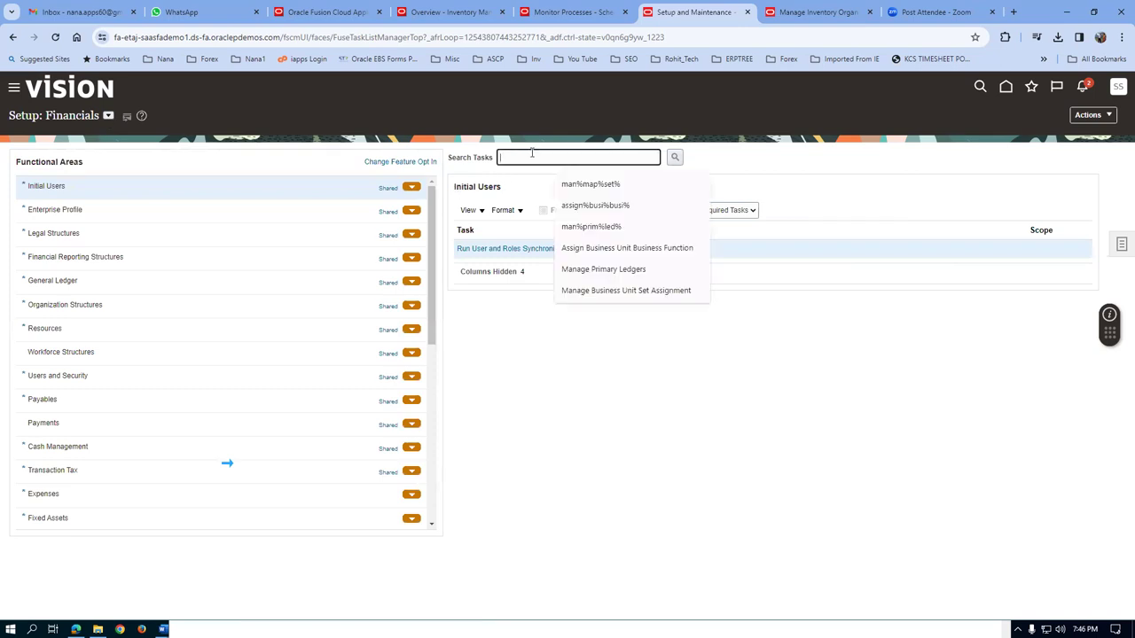
{"action": "type", "text": "man"}
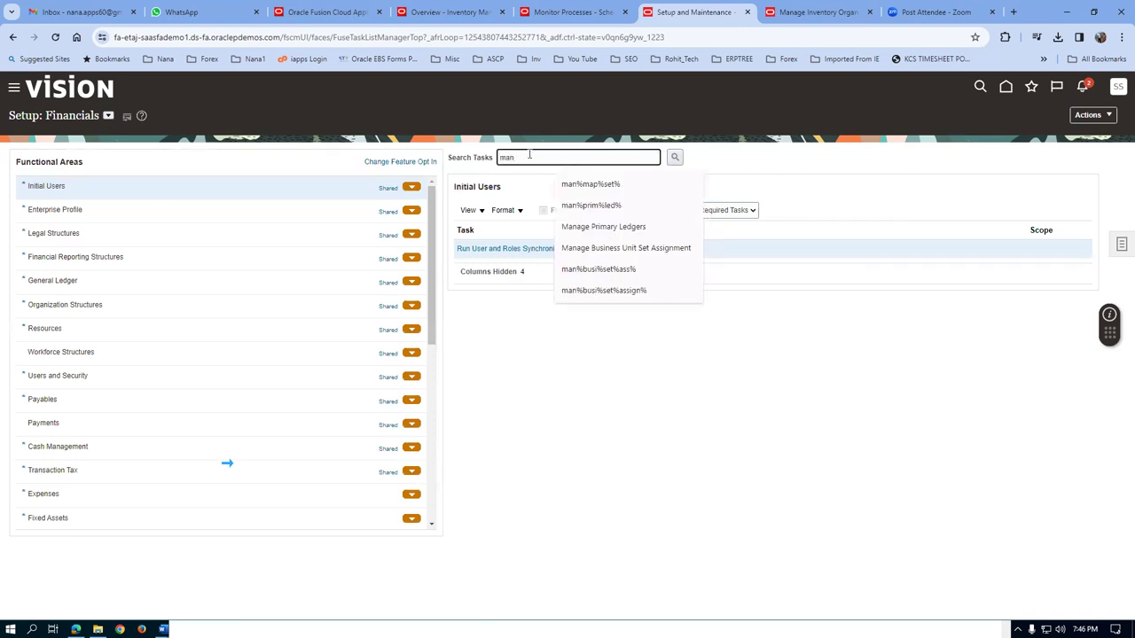
{"action": "type", "text": "%in"}
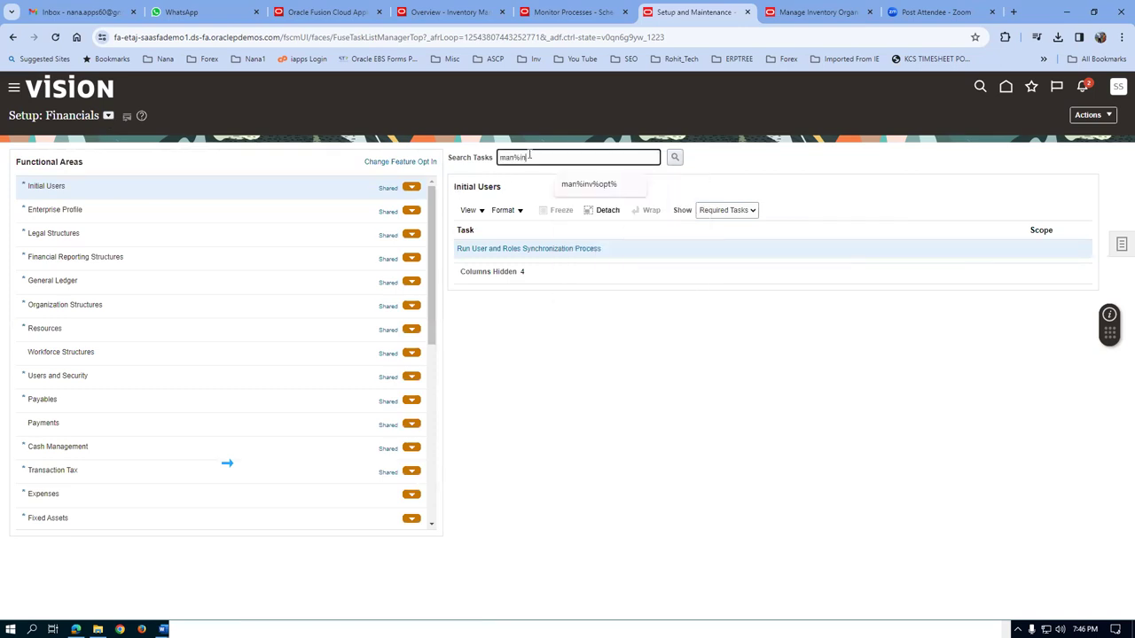
{"action": "type", "text": "v%opr"}
{"action": "key", "text": "BackSpace"}
{"action": "type", "text": "p"}
{"action": "key", "text": "BackSpace"}
{"action": "key", "text": "BackSpace"}
{"action": "type", "text": "t%"}
{"action": "key", "text": "Return"}
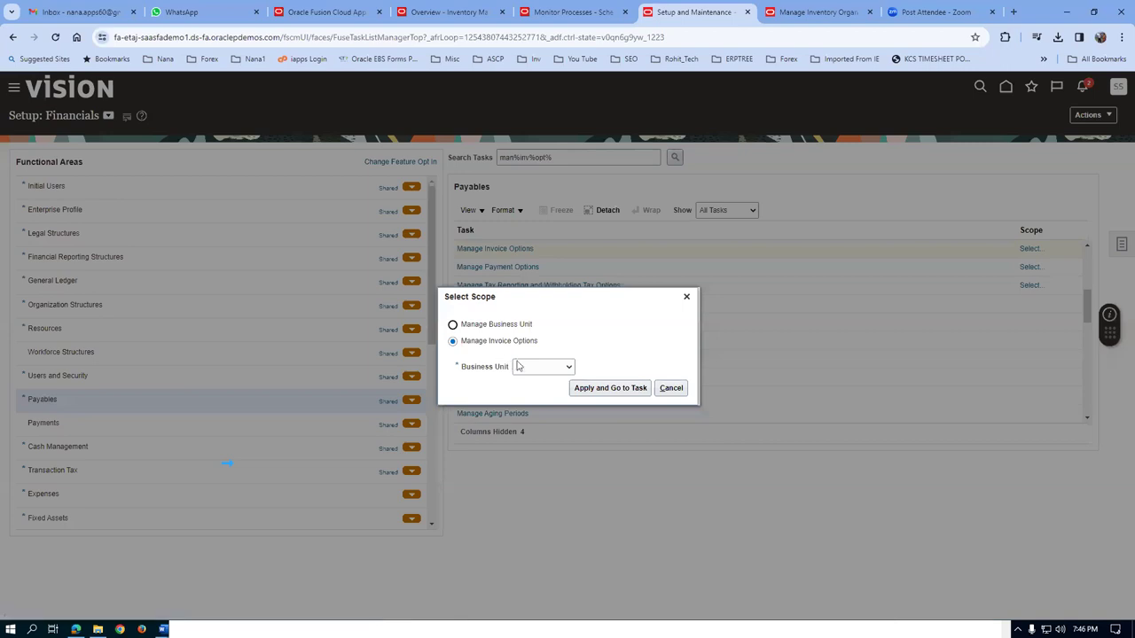
- Find a01_business_unit with the name search a01 and apply it as the scope for Manage Invoice Options
{"action": "left_click", "coordinate": [525, 366]}
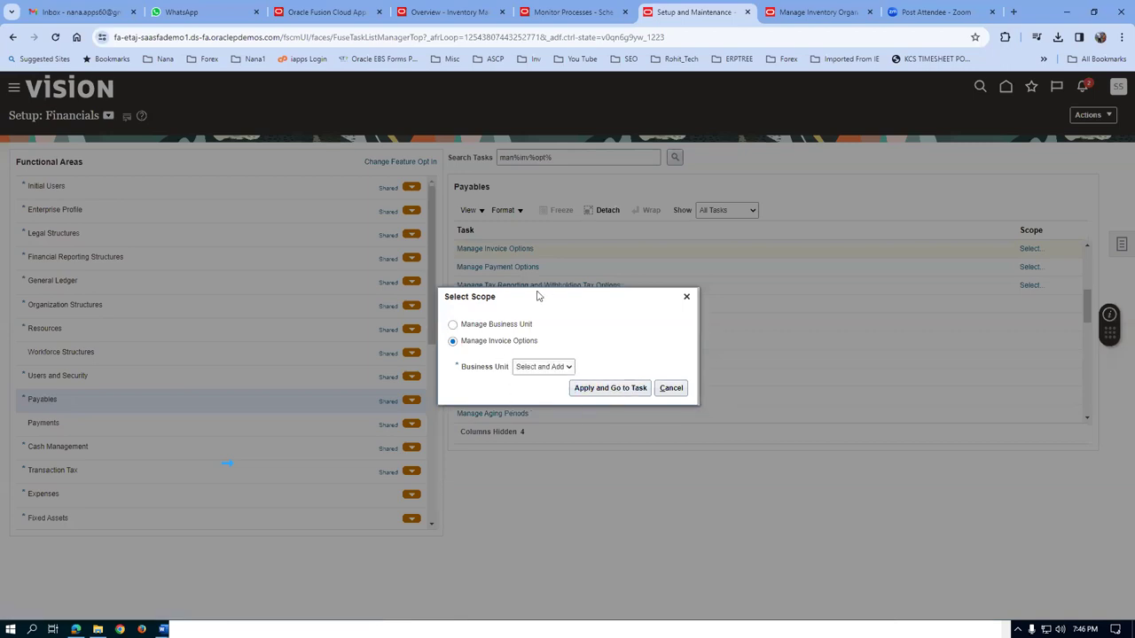
{"action": "left_click", "coordinate": [607, 395]}
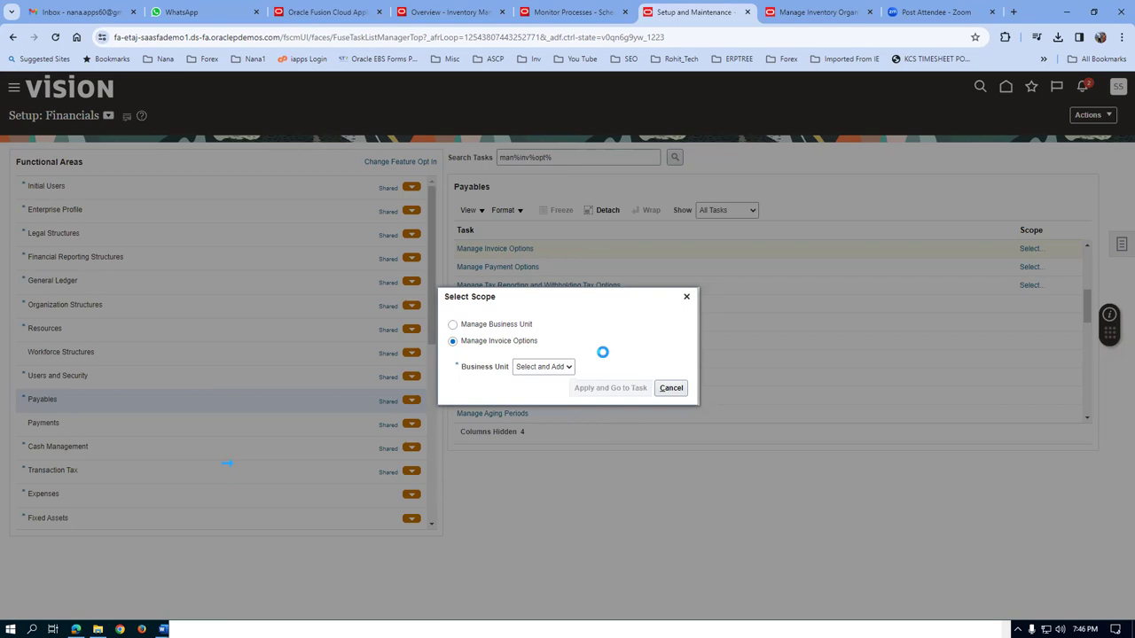
{"action": "left_click", "coordinate": [458, 210]}
{"action": "type", "text": "a01"}
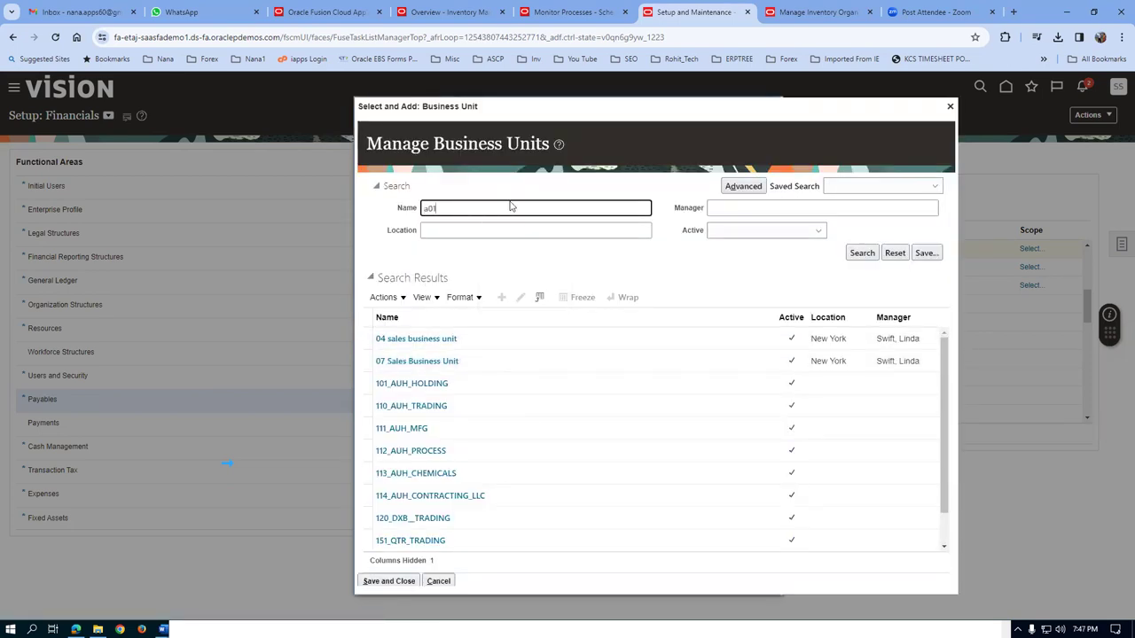
{"action": "key", "text": "Return"}
{"action": "left_click", "coordinate": [375, 343]}
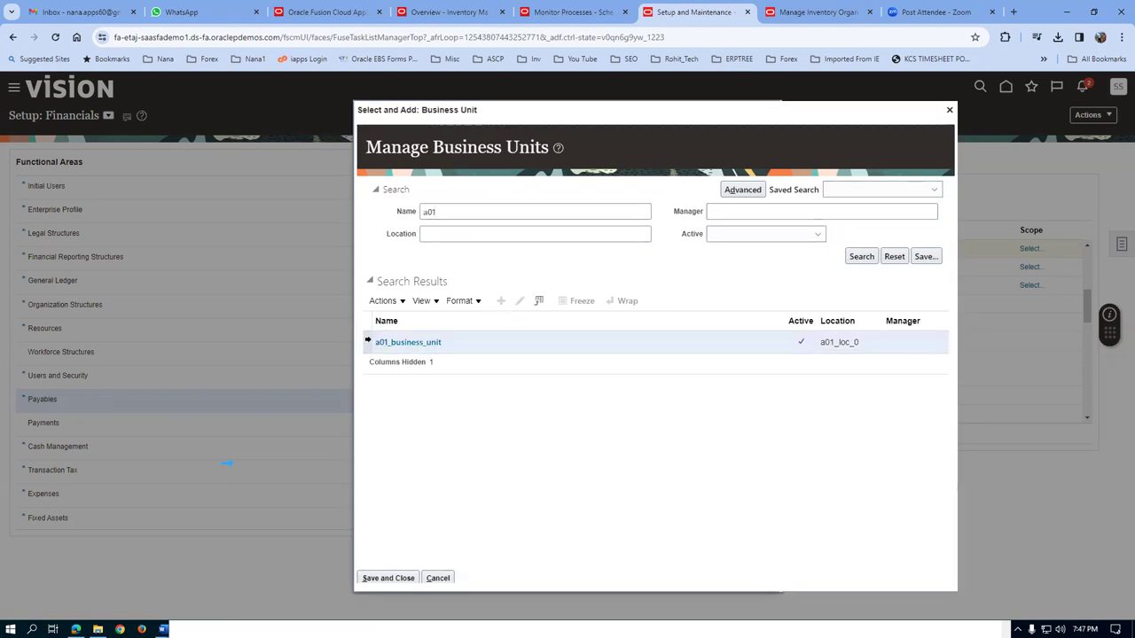
{"action": "left_click", "coordinate": [390, 578]}
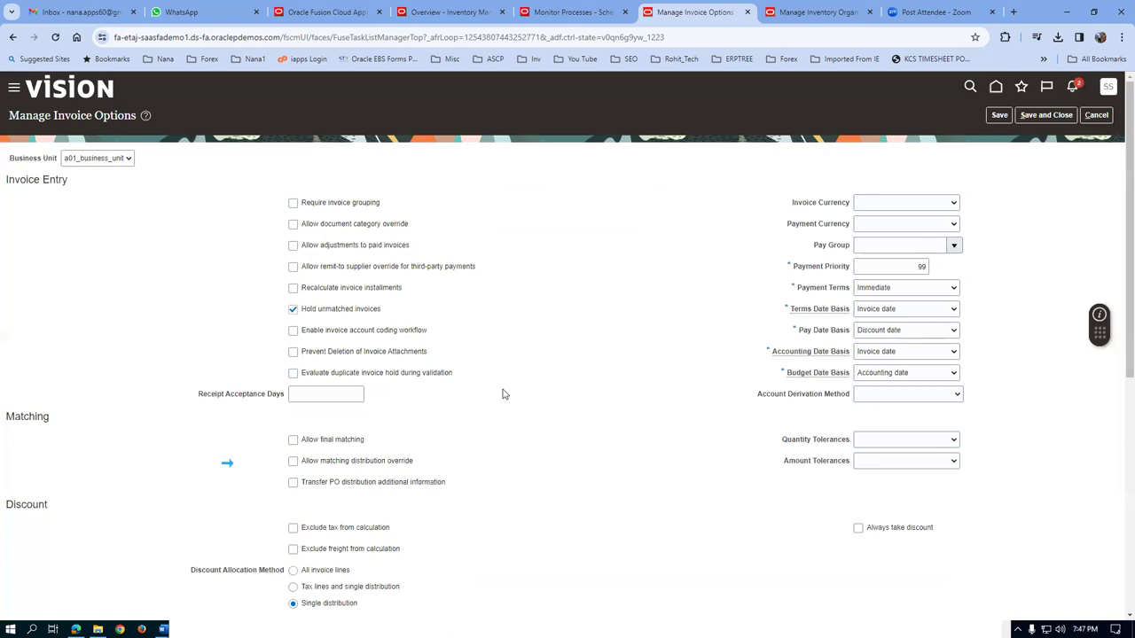
- Set the invoice currency and payment currency to USD - US Dollar and the invoice entry pay group to Standard
{"action": "left_click", "coordinate": [884, 211]}
{"action": "left_click", "coordinate": [883, 224]}
{"action": "left_click", "coordinate": [882, 225]}
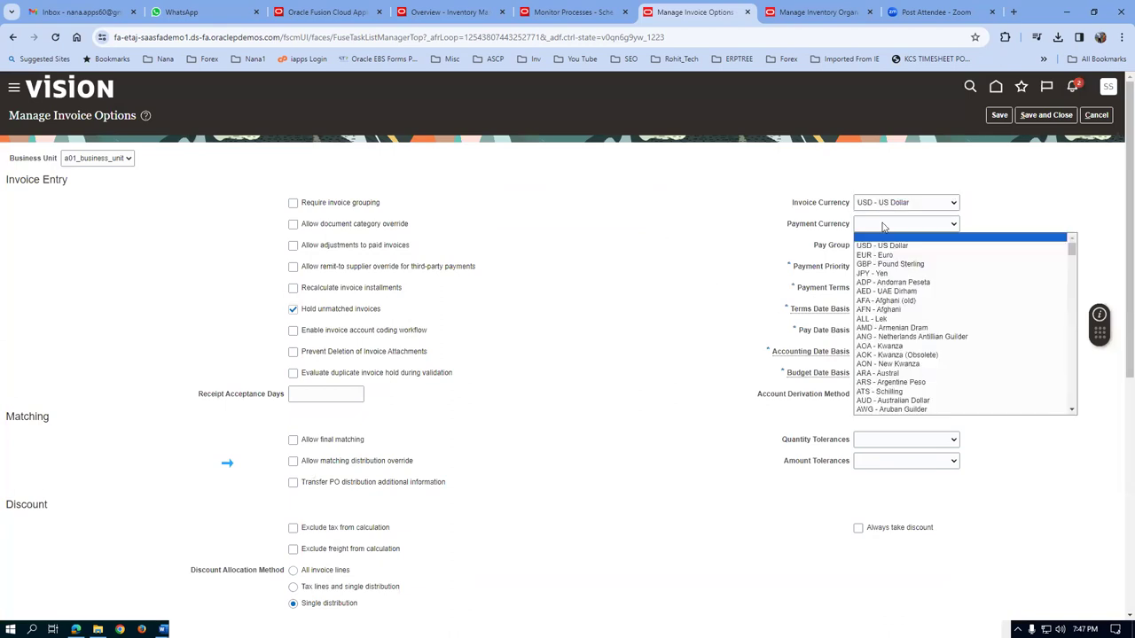
{"action": "left_click", "coordinate": [884, 246]}
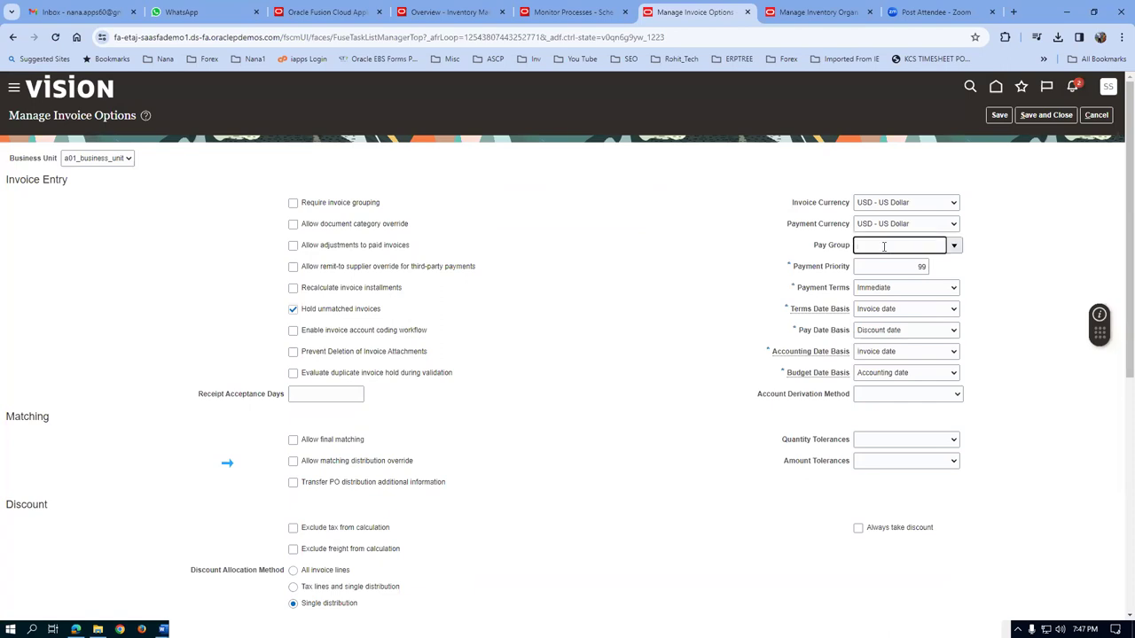
{"action": "key", "text": "Tab"}
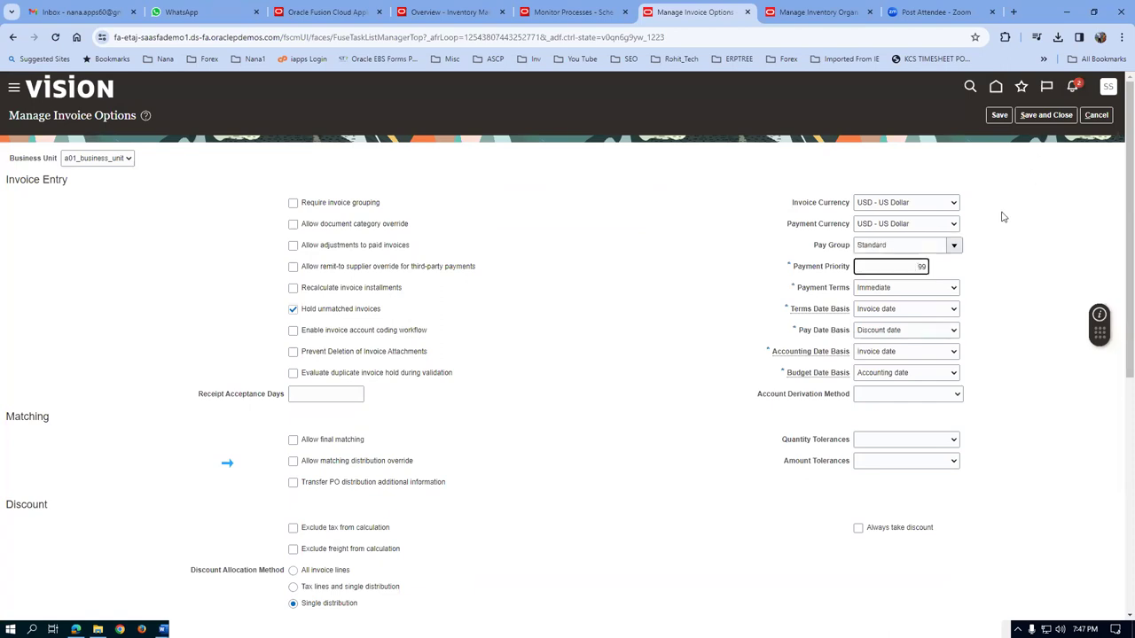
- Set the Payment Request payment terms to Immediate, then save and close the invoice options
{"action": "scroll", "coordinate": [433, 457], "scroll_direction": "down", "scroll_amount": 5}
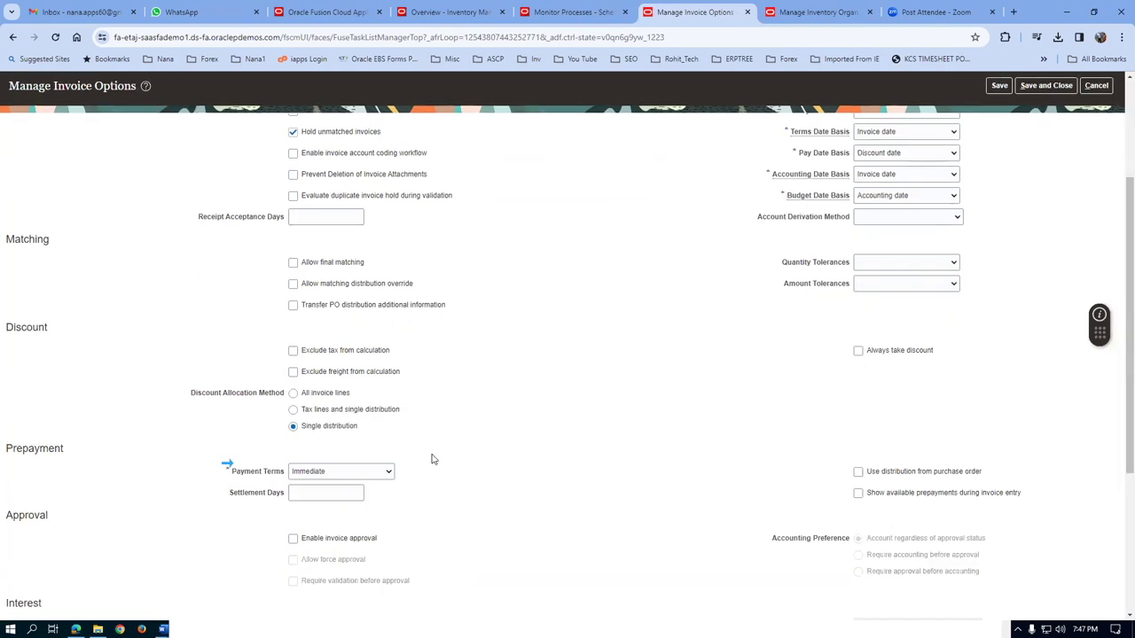
{"action": "scroll", "coordinate": [383, 479], "scroll_direction": "down", "scroll_amount": 1}
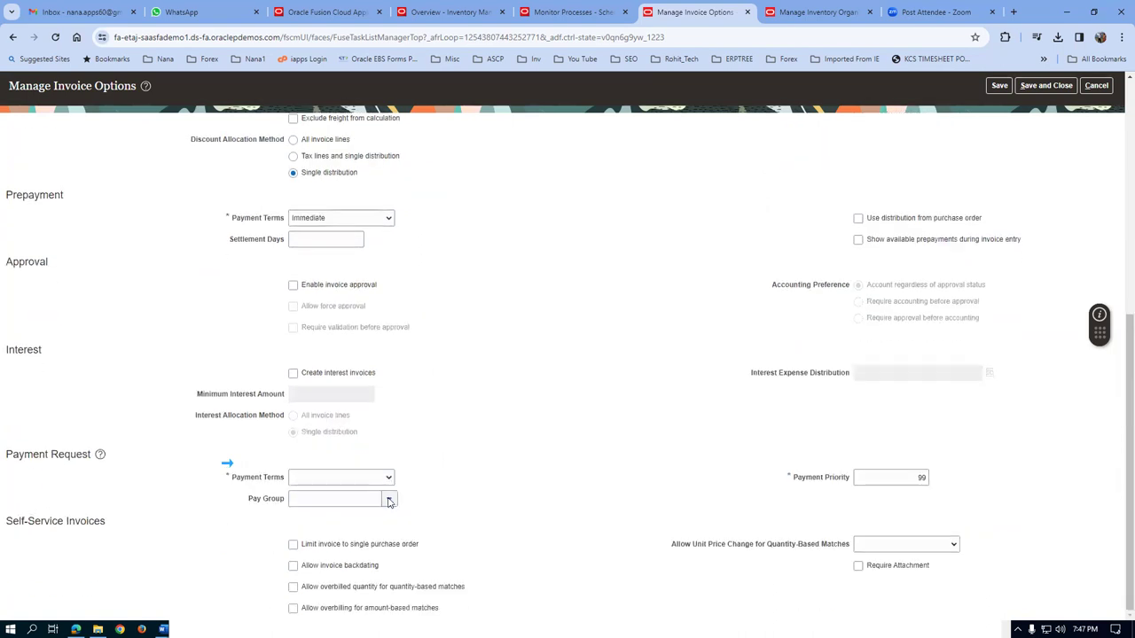
{"action": "left_click", "coordinate": [319, 479]}
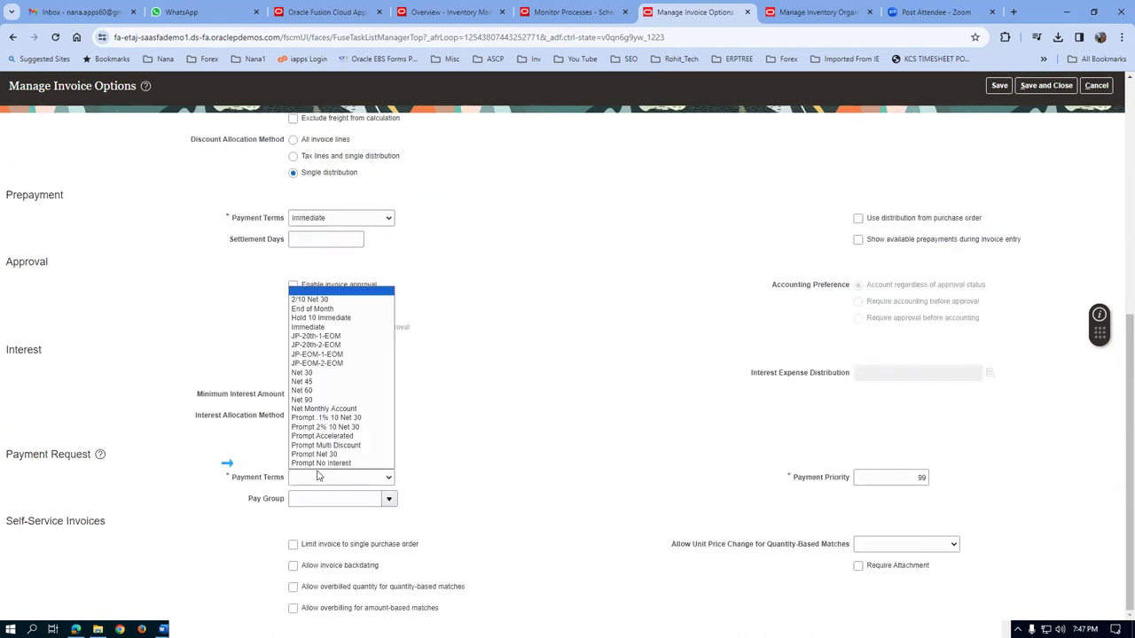
{"action": "key", "text": "i"}
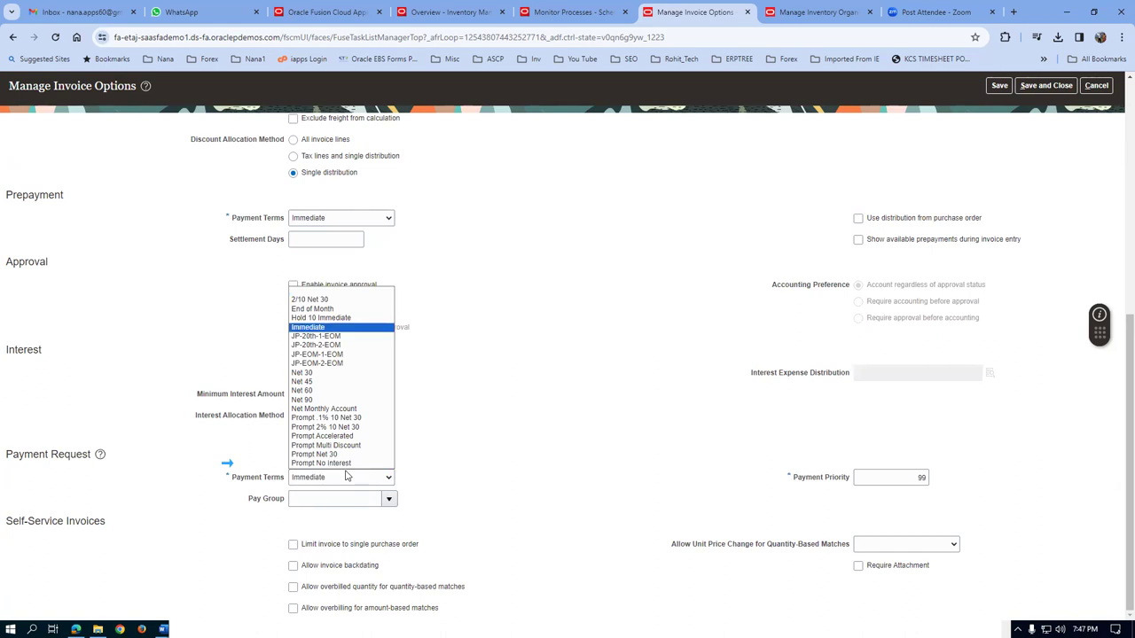
{"action": "left_click", "coordinate": [381, 328]}
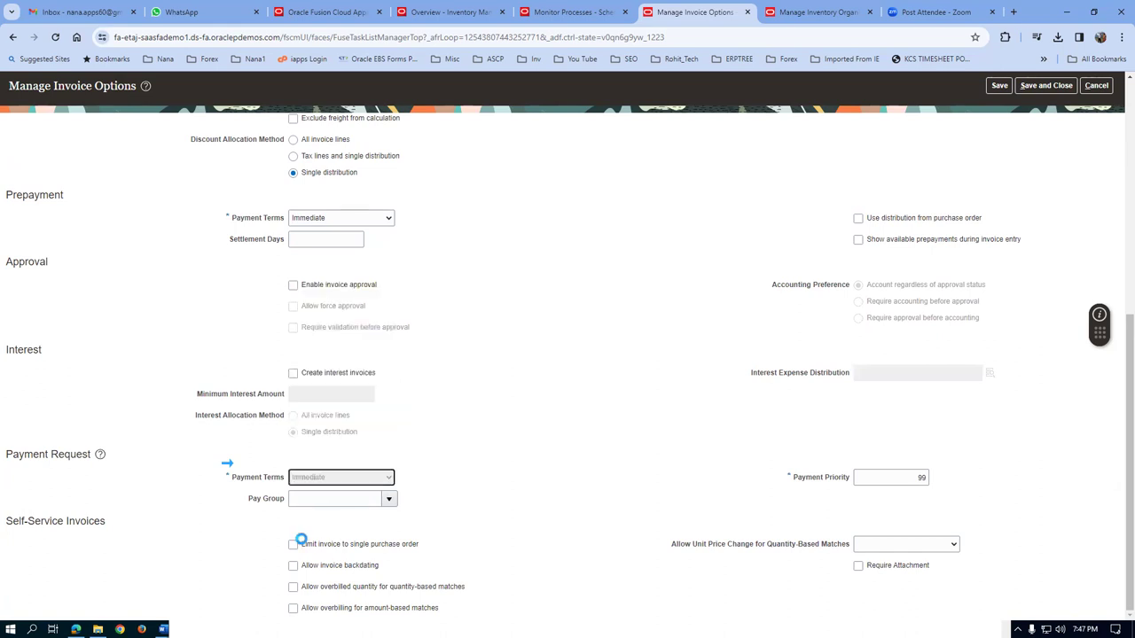
{"action": "scroll", "coordinate": [440, 470], "scroll_direction": "up", "scroll_amount": 3}
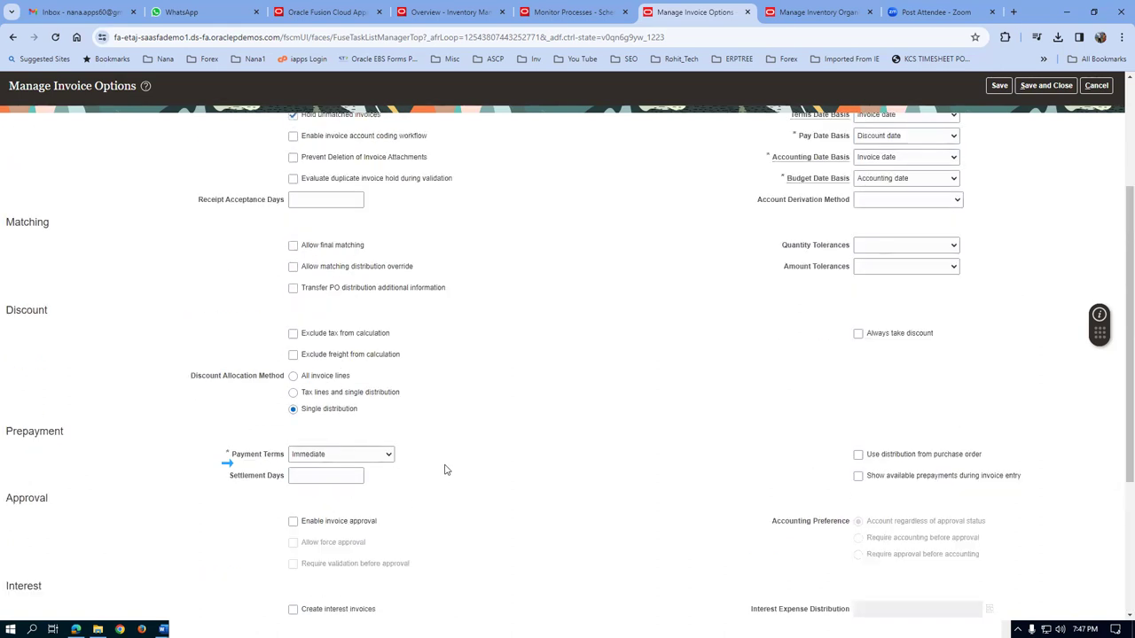
{"action": "scroll", "coordinate": [358, 403], "scroll_direction": "up", "scroll_amount": 2}
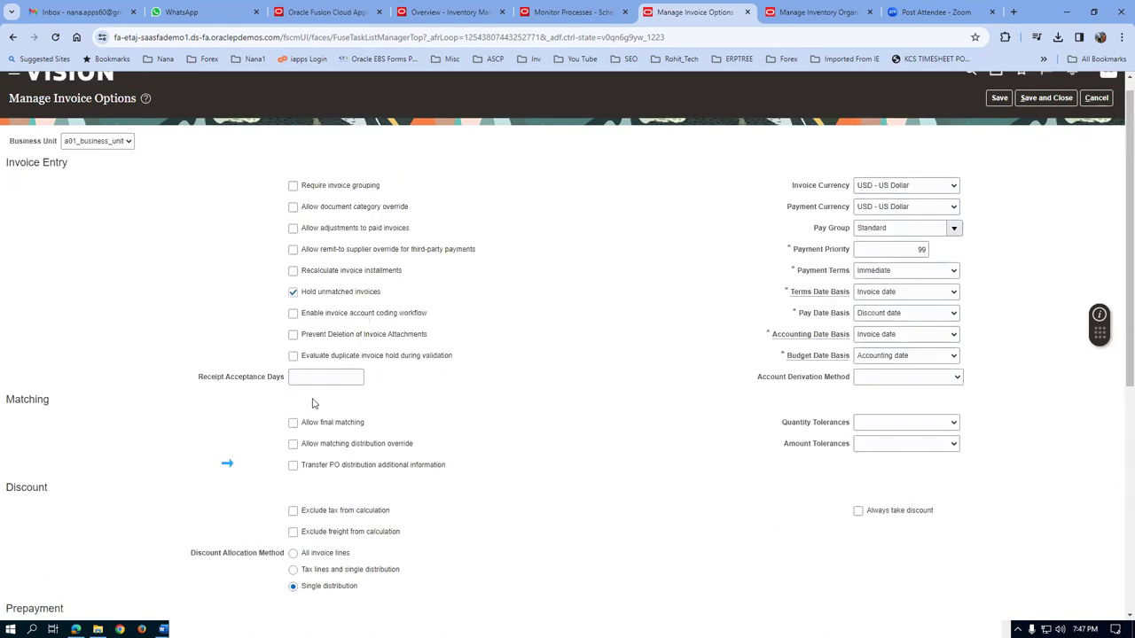
{"action": "scroll", "coordinate": [369, 416], "scroll_direction": "down", "scroll_amount": 1}
{"action": "scroll", "coordinate": [390, 479], "scroll_direction": "down", "scroll_amount": 3}
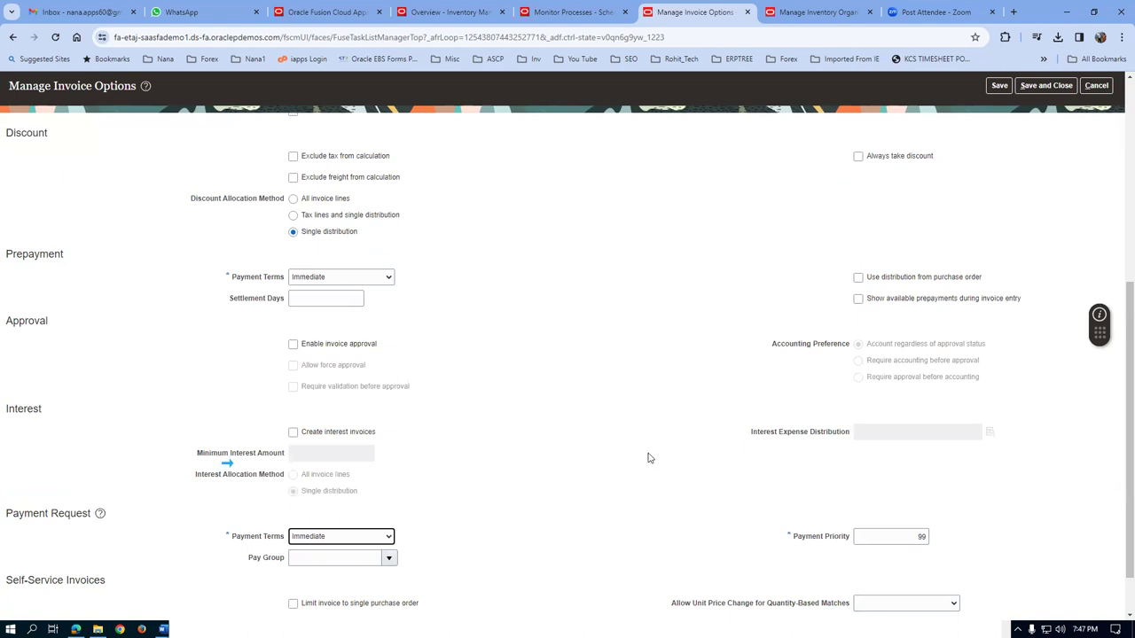
{"action": "left_click", "coordinate": [662, 346]}
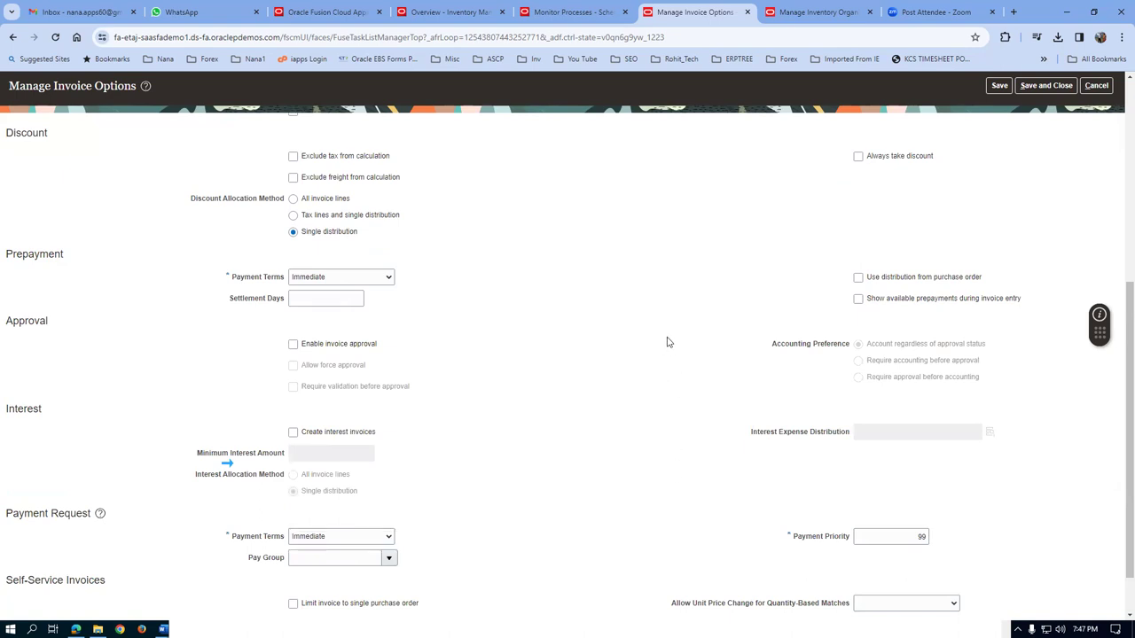
{"action": "scroll", "coordinate": [667, 342], "scroll_direction": "up", "scroll_amount": 5}
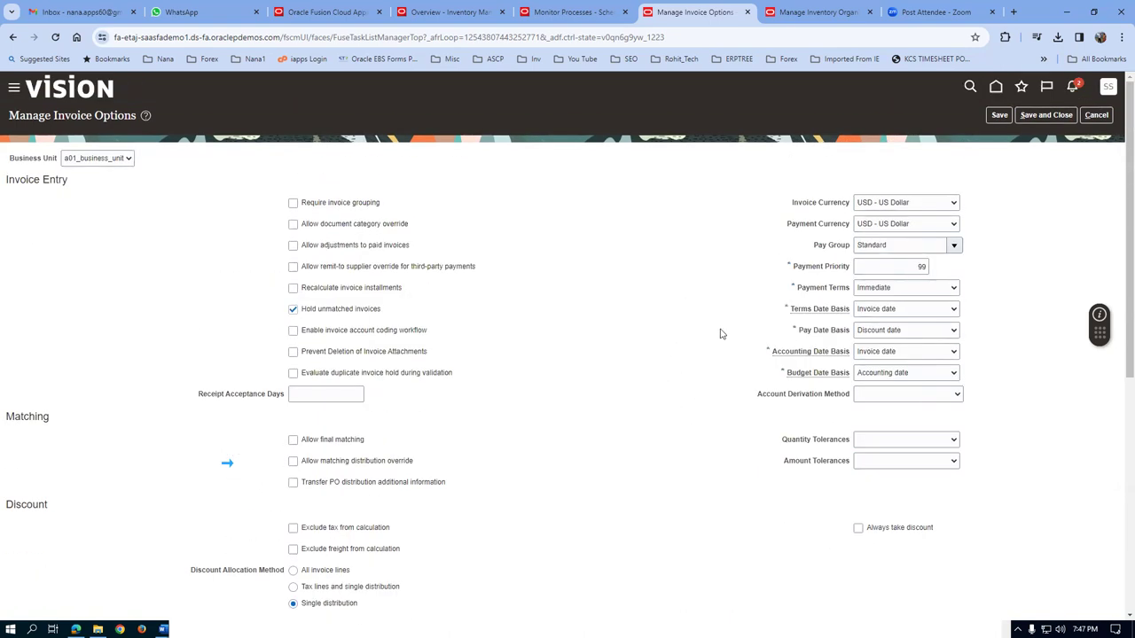
{"action": "left_click", "coordinate": [1053, 111]}
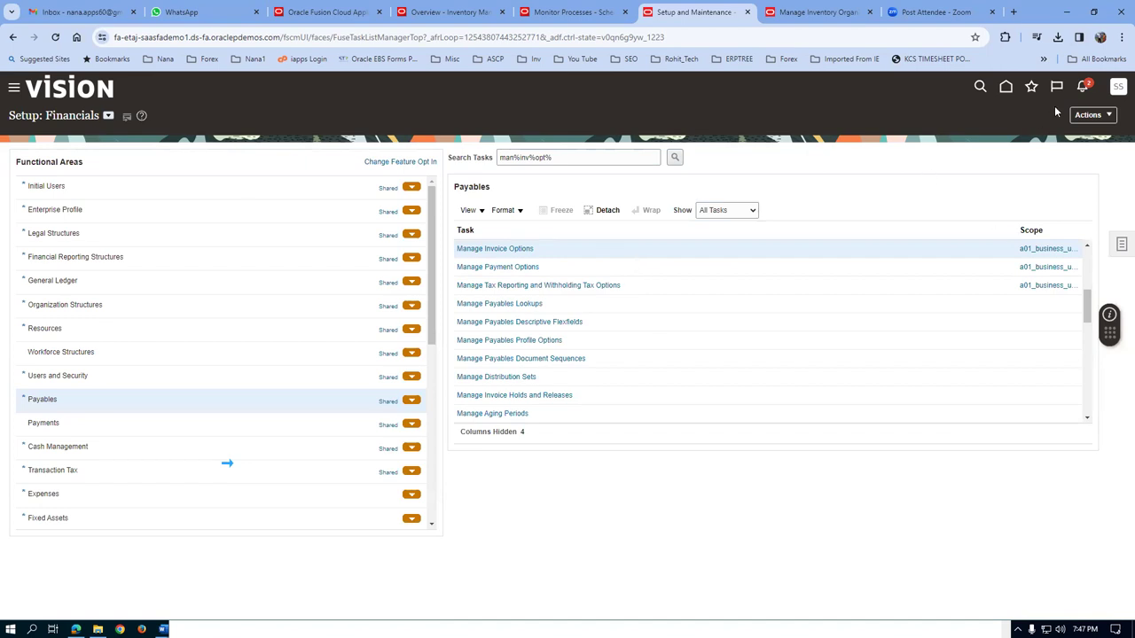
- Search all setup tasks for man%proc%agent% and open Manage Procurement Agents
{"action": "left_click", "coordinate": [1119, 88]}
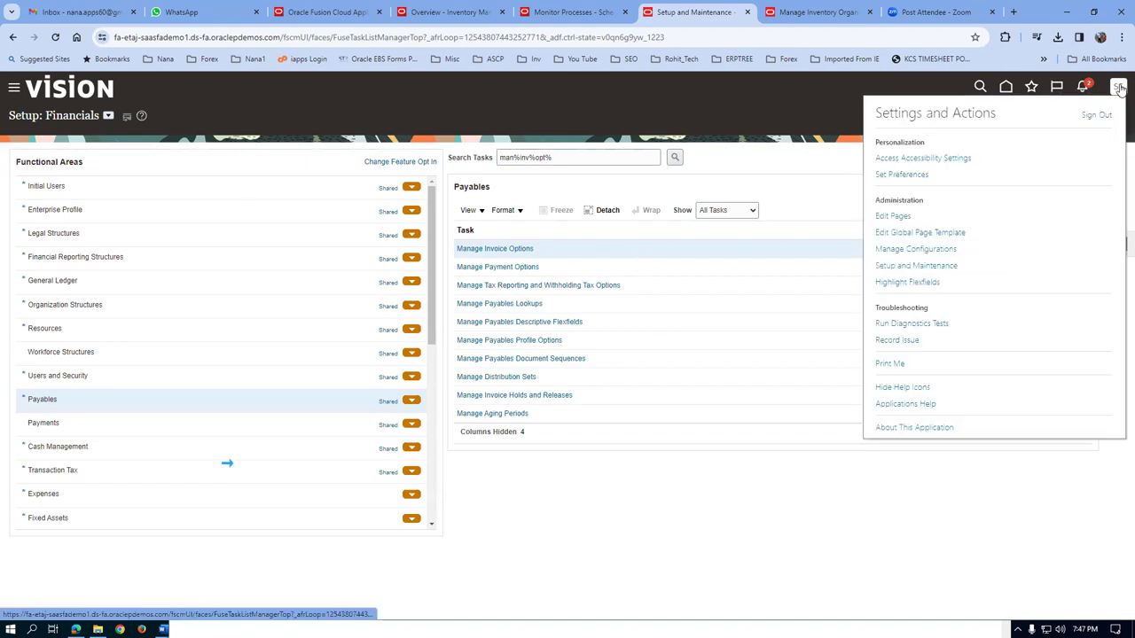
{"action": "left_click", "coordinate": [942, 265]}
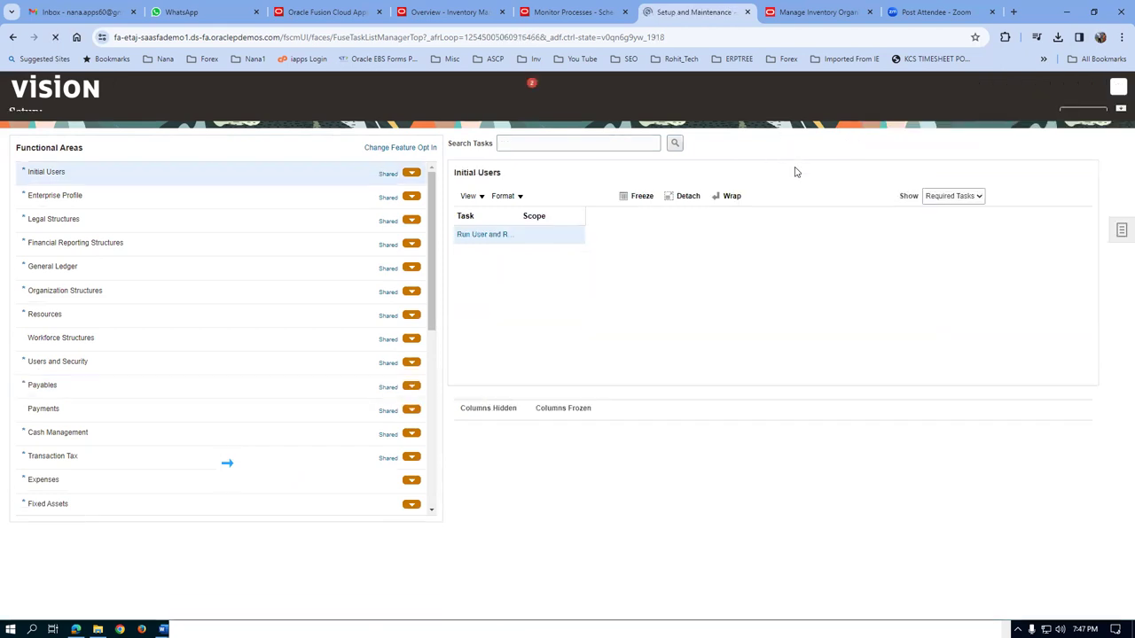
{"action": "left_click", "coordinate": [1121, 245]}
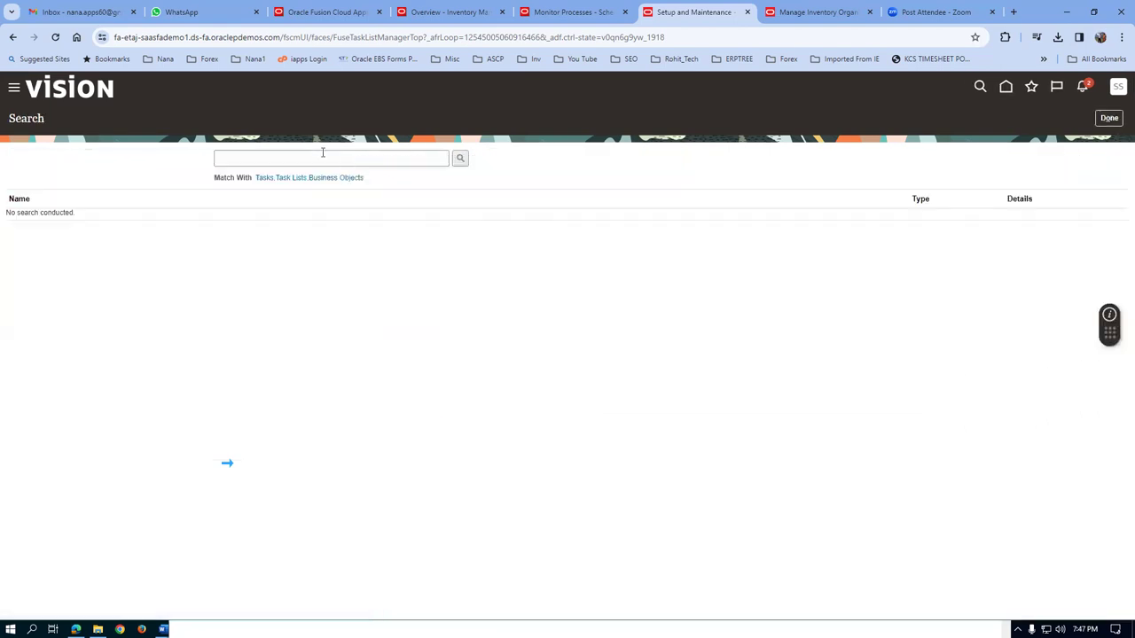
{"action": "left_click", "coordinate": [323, 157]}
{"action": "type", "text": "man%"}
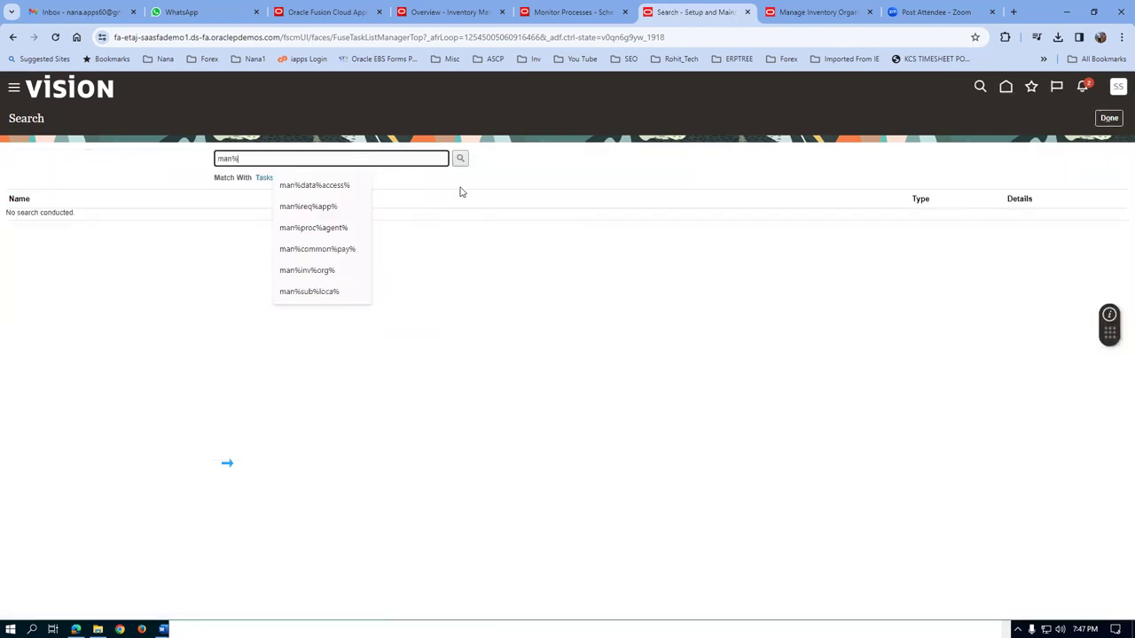
{"action": "type", "text": "proc%agent%"}
{"action": "key", "text": "Return"}
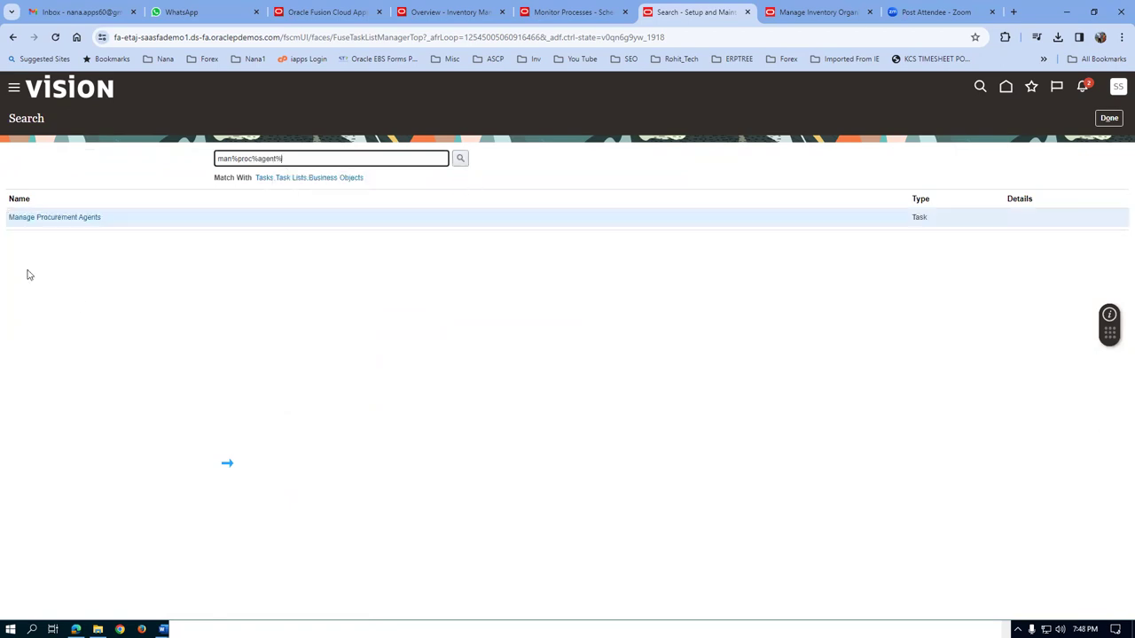
{"action": "left_click", "coordinate": [48, 219]}
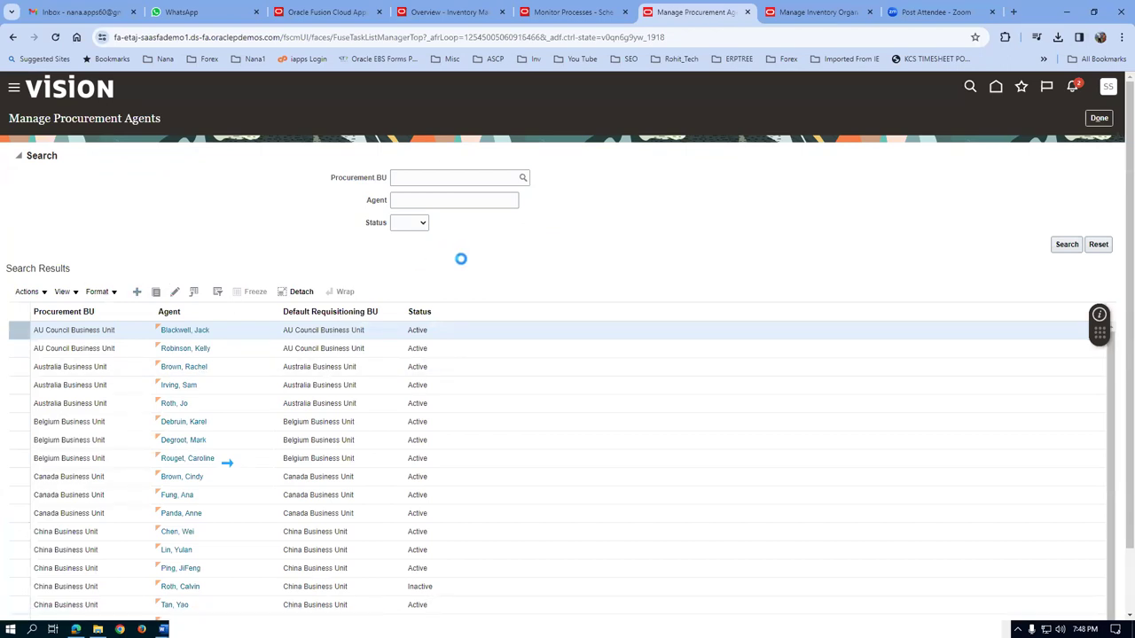
- Start a new procurement agent with a01_business_unit as procurement BU, the signed-in account as agent, and a01_business_unit as default requisitioning BU
{"action": "left_click", "coordinate": [472, 158]}
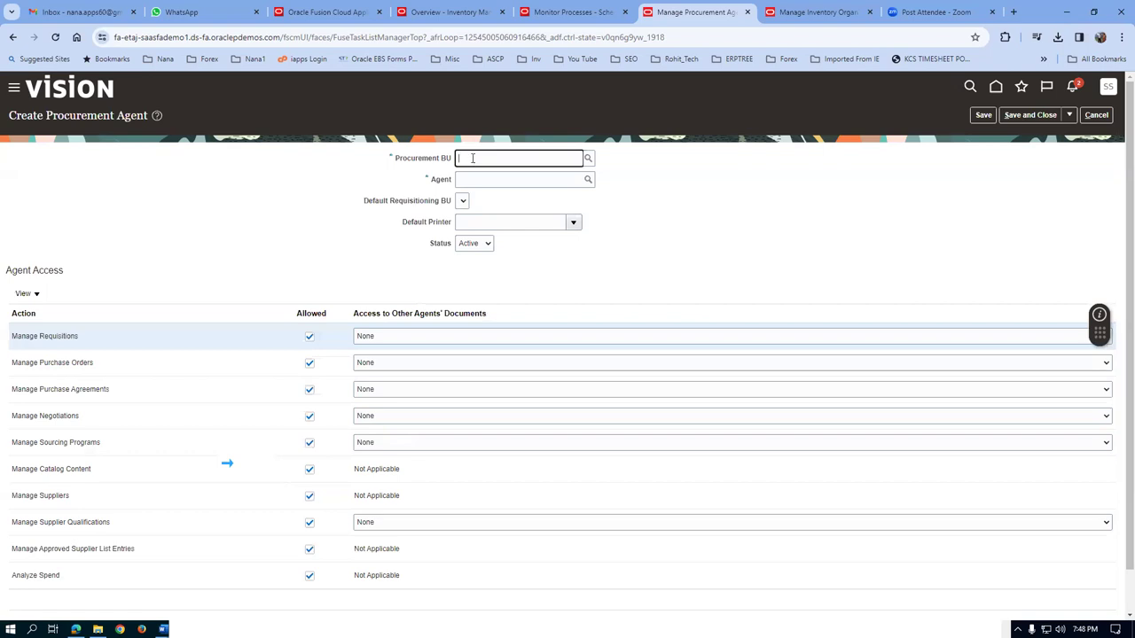
{"action": "type", "text": "a01"}
{"action": "left_click", "coordinate": [499, 177]}
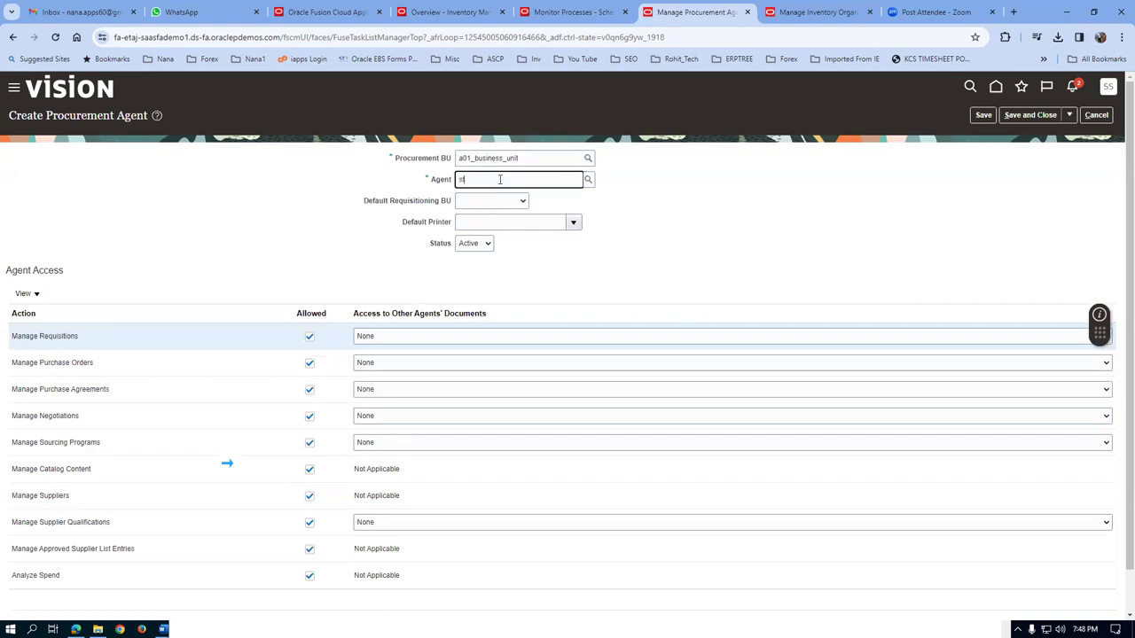
{"action": "type", "text": "student, scm15"}
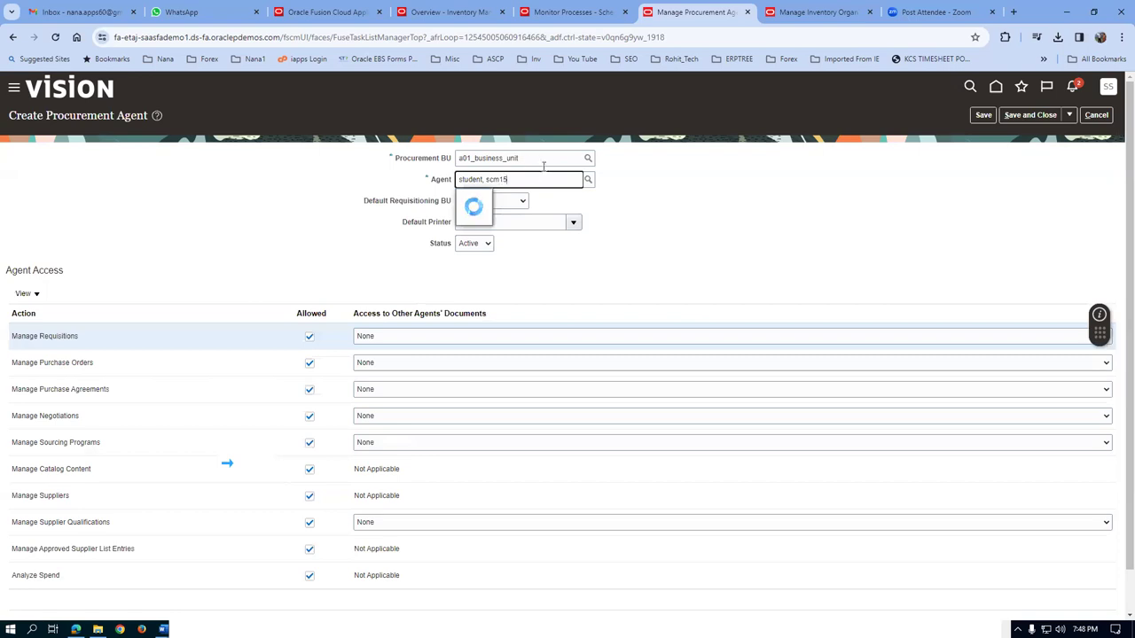
{"action": "left_click", "coordinate": [518, 203]}
{"action": "left_click", "coordinate": [500, 203]}
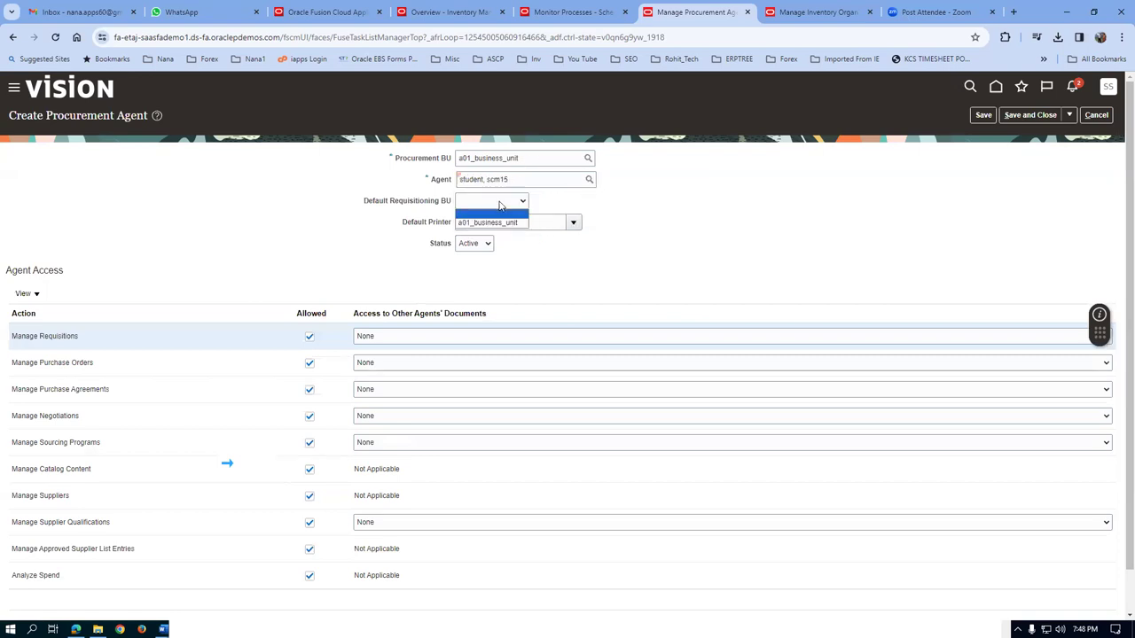
{"action": "left_click", "coordinate": [501, 222]}
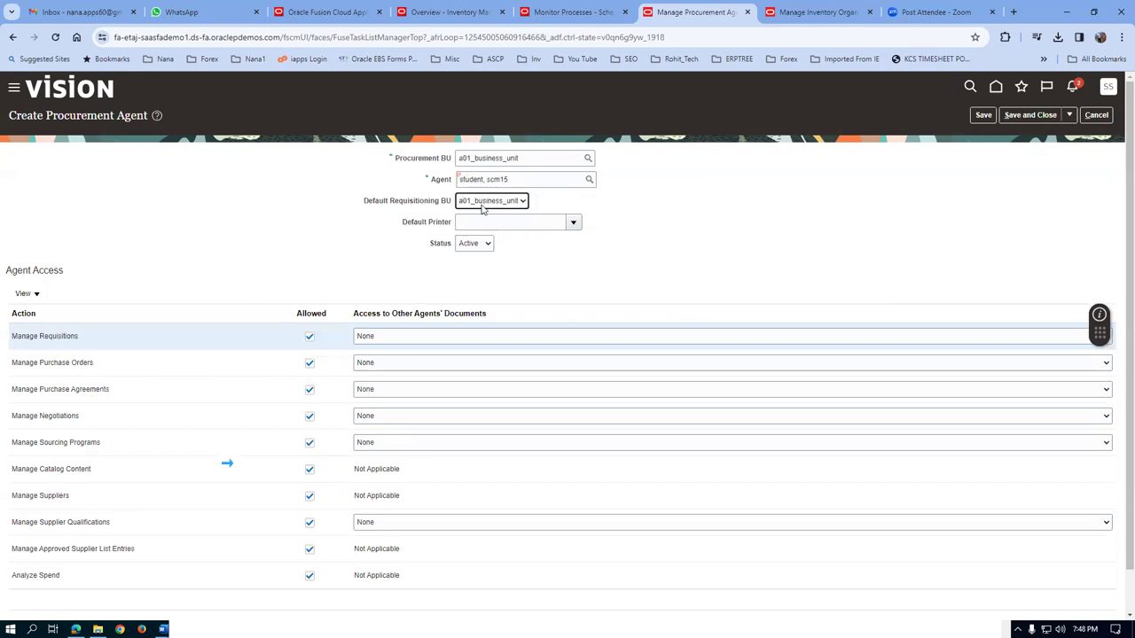
- Give the agent Full access to others' requisitions, purchase orders, purchase agreements, negotiations, sourcing programs and supplier qualifications, then save and close
{"action": "left_click", "coordinate": [436, 335]}
{"action": "left_click", "coordinate": [447, 365]}
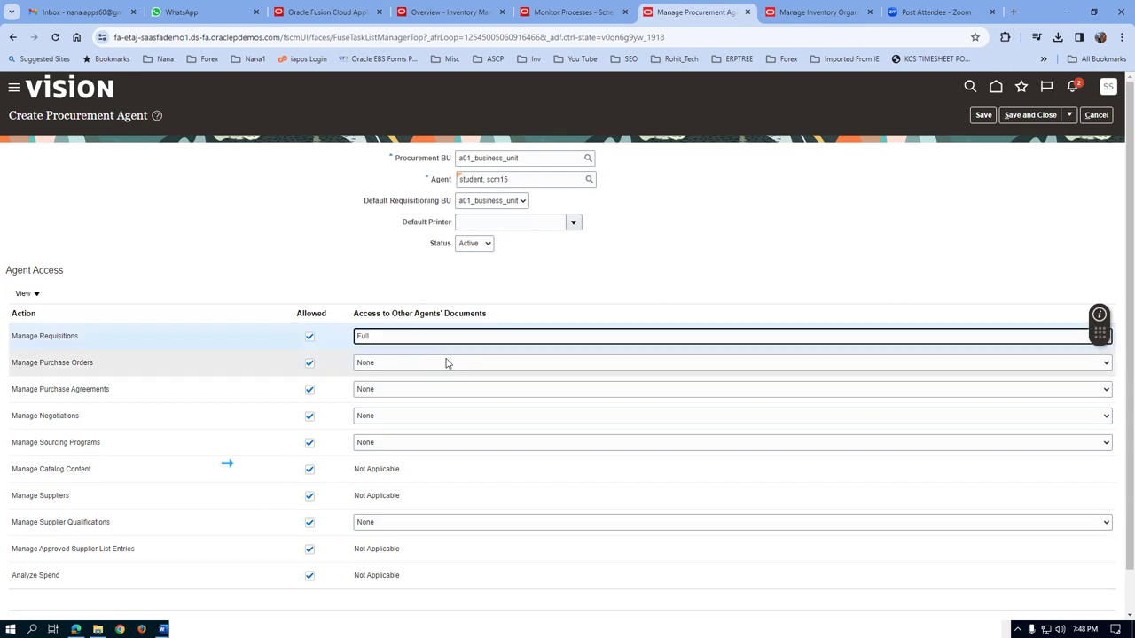
{"action": "left_click", "coordinate": [448, 371]}
{"action": "left_click", "coordinate": [436, 398]}
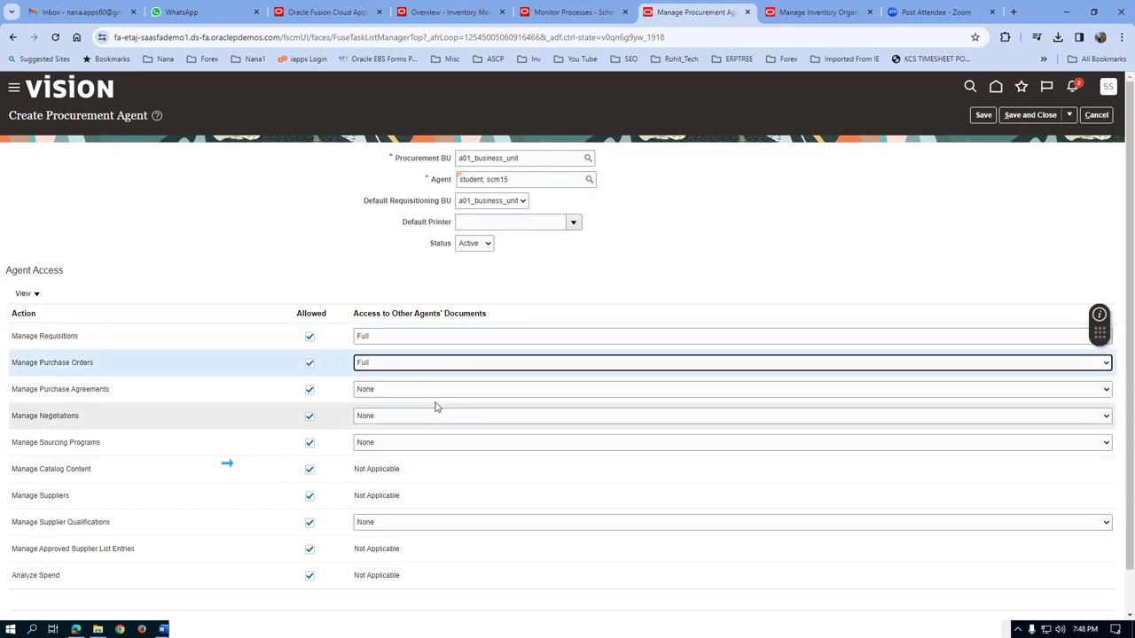
{"action": "left_click", "coordinate": [433, 388]}
{"action": "left_click", "coordinate": [404, 435]}
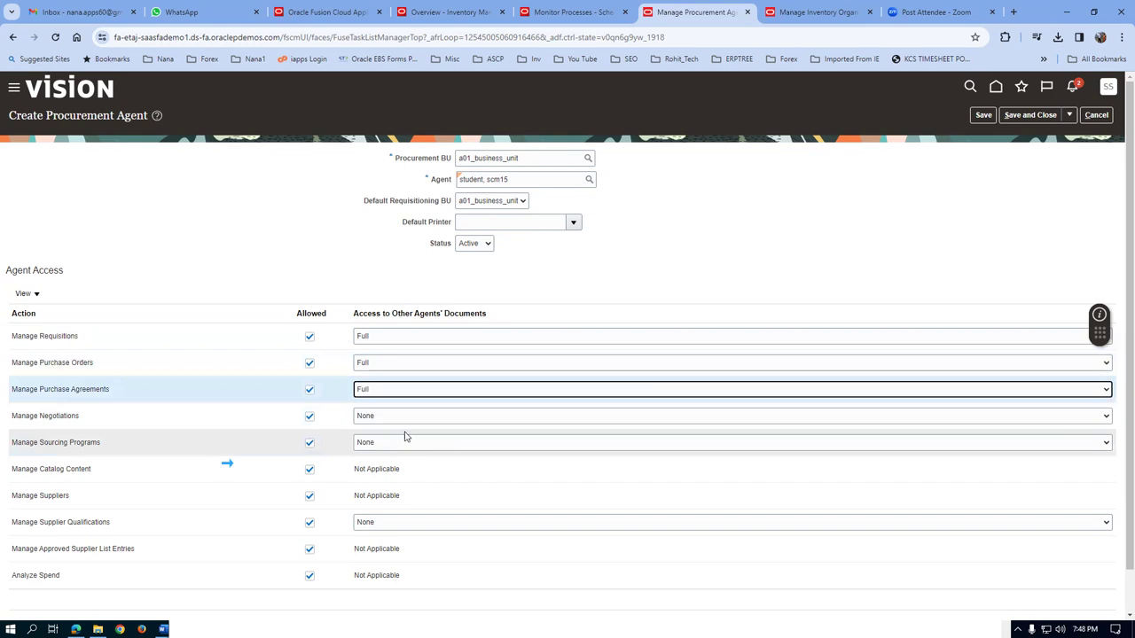
{"action": "left_click", "coordinate": [405, 420]}
{"action": "left_click", "coordinate": [396, 452]}
{"action": "left_click", "coordinate": [396, 443]}
{"action": "left_click", "coordinate": [398, 470]}
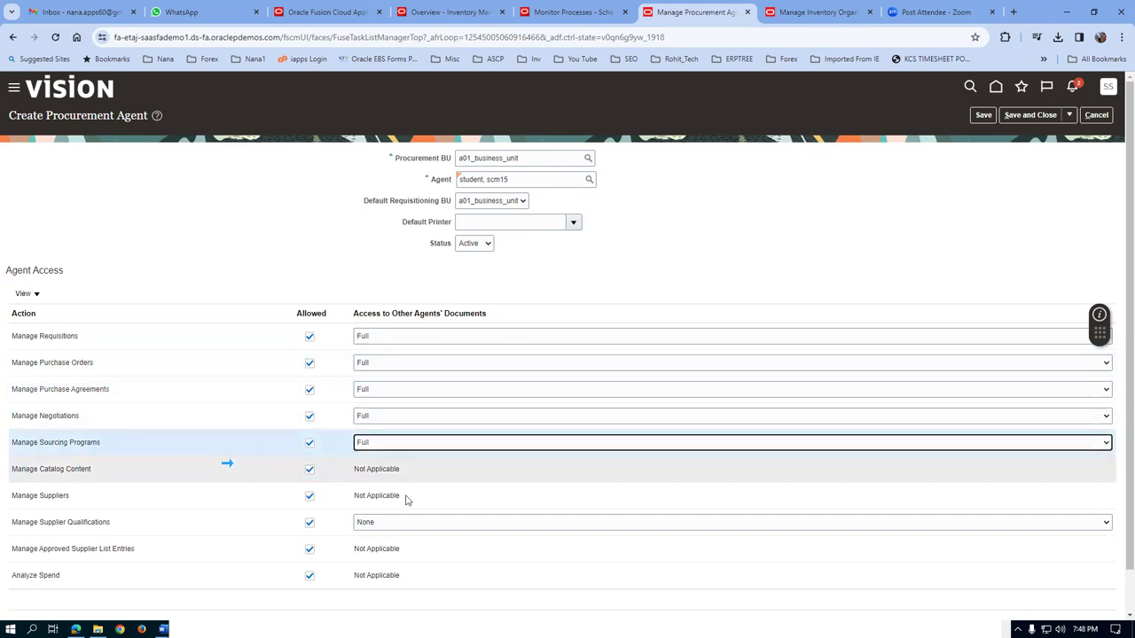
{"action": "left_click", "coordinate": [408, 523]}
{"action": "left_click", "coordinate": [398, 553]}
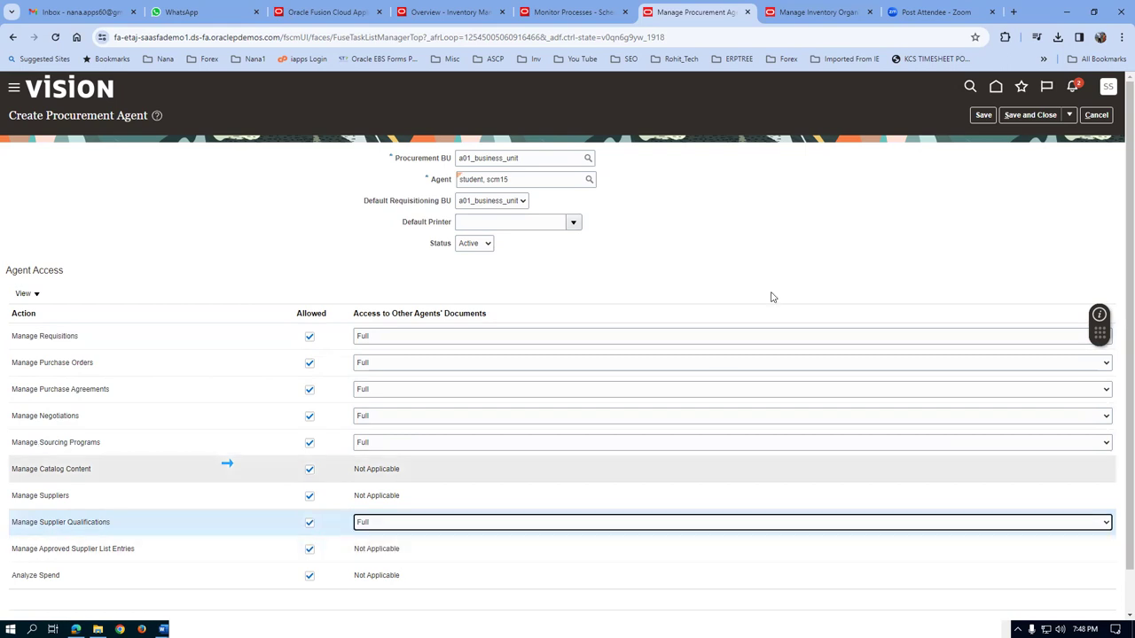
{"action": "left_click", "coordinate": [1032, 115]}
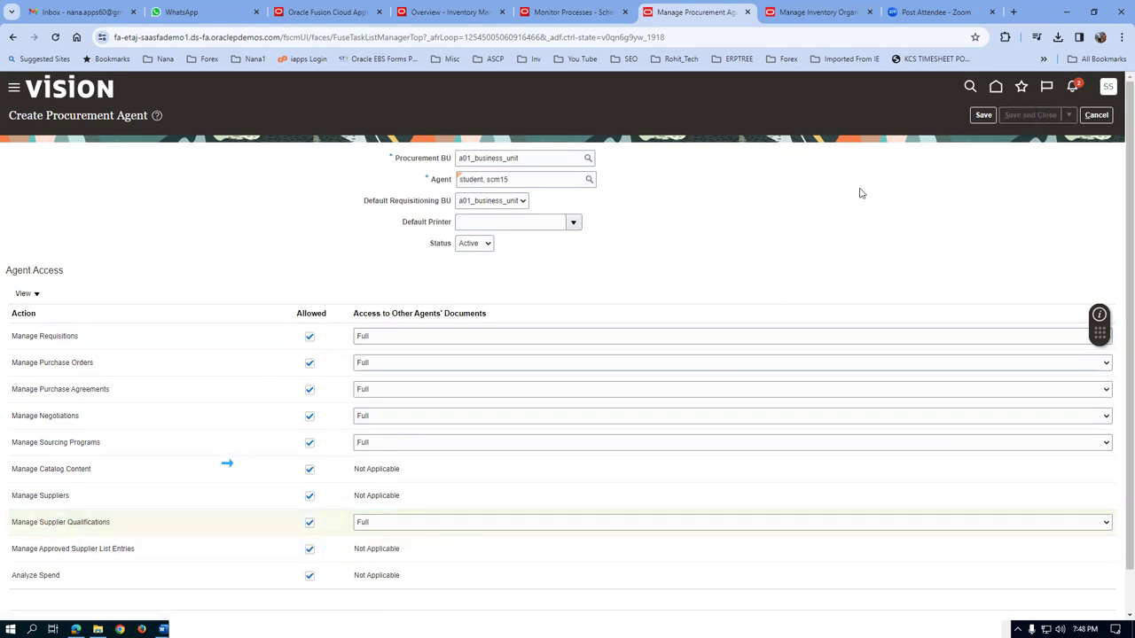
{"action": "left_click", "coordinate": [595, 229]}
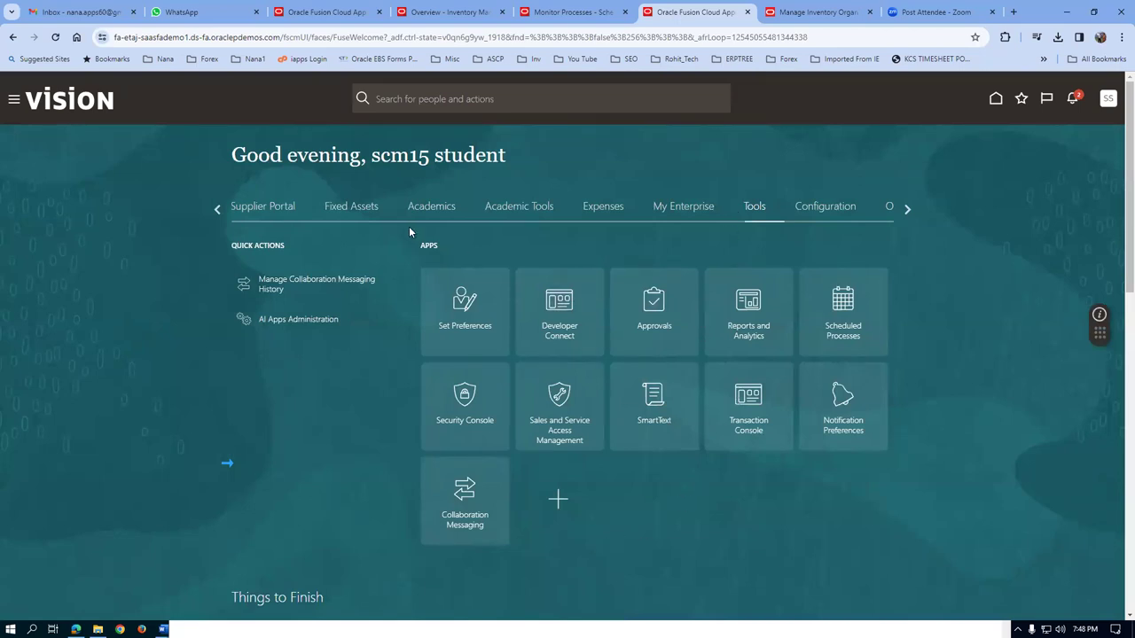
- Find the Procurement area on the home page and open Purchase Requisitions
{"action": "left_click", "coordinate": [218, 209]}
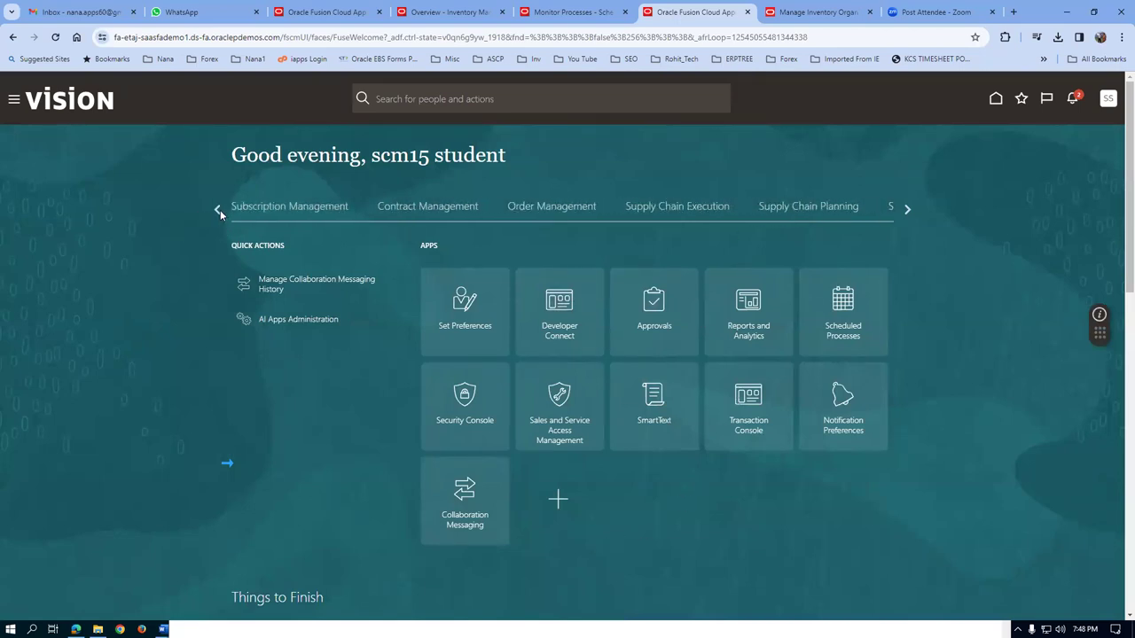
{"action": "left_click", "coordinate": [218, 209]}
{"action": "left_click", "coordinate": [217, 209]}
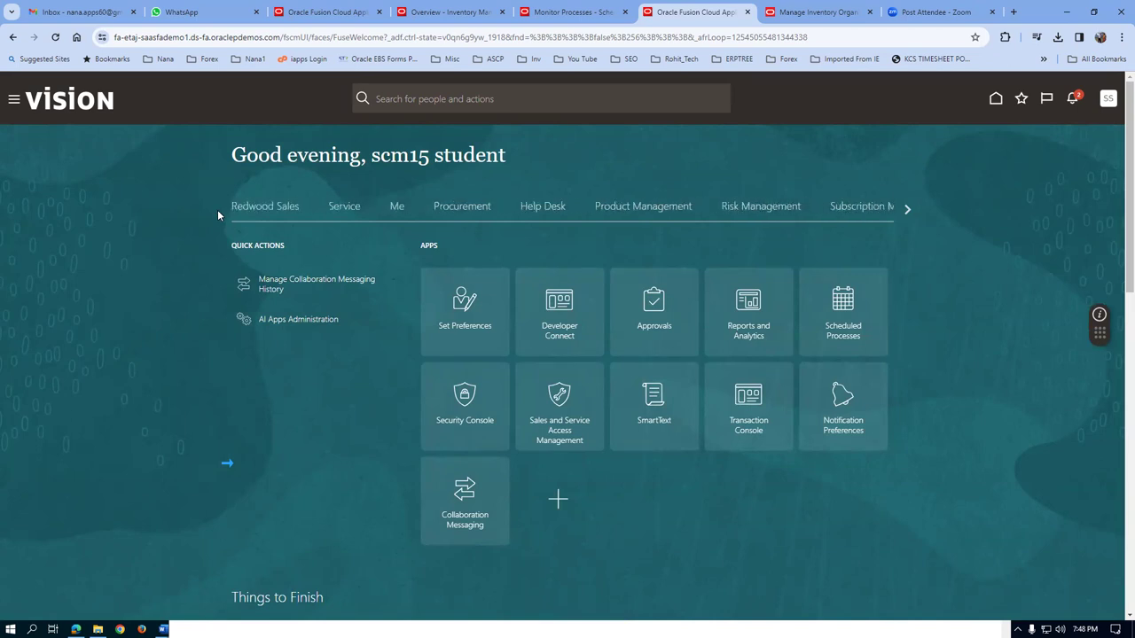
{"action": "left_click", "coordinate": [462, 209]}
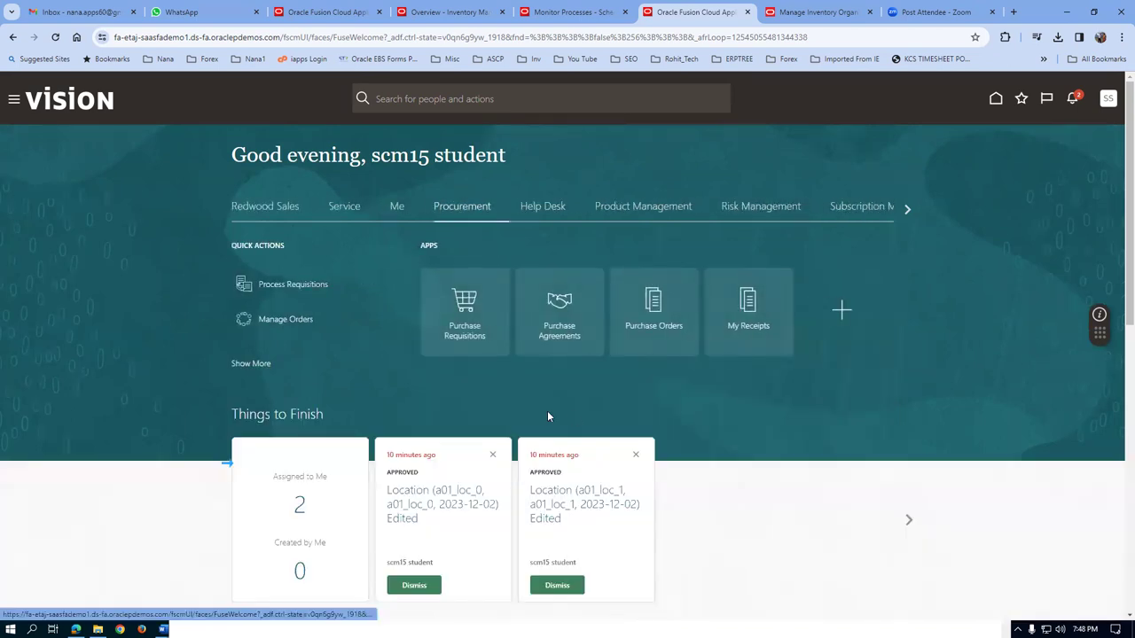
{"action": "left_click", "coordinate": [466, 335]}
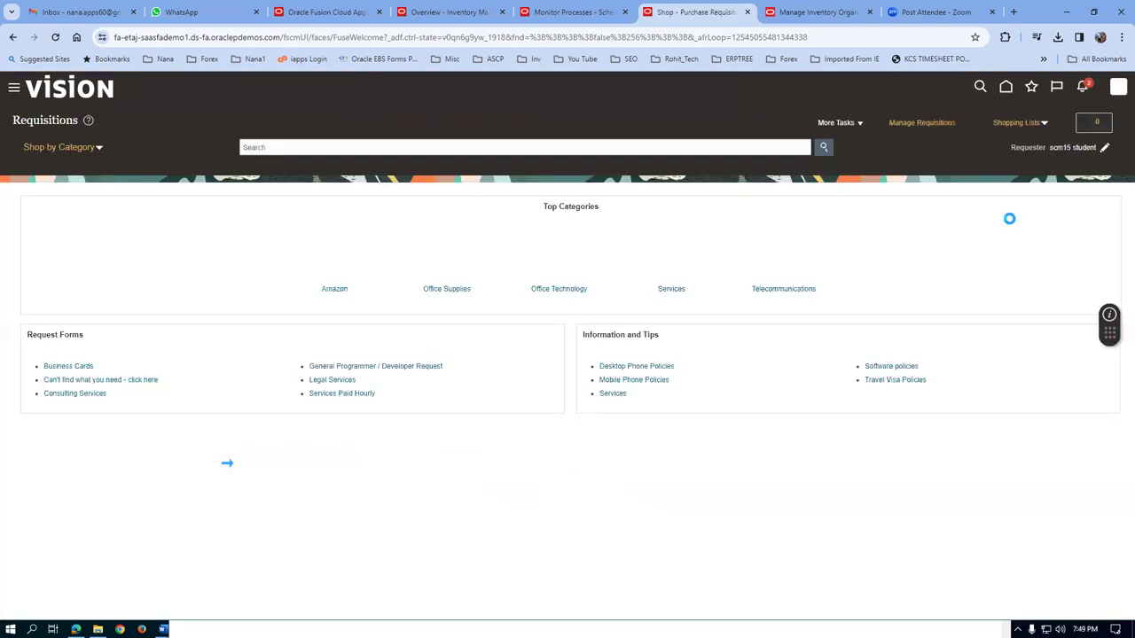
- Return to the home page, go to Purchase Orders and open Manage Orders, then bring up the task list
{"action": "left_click", "coordinate": [1011, 89]}
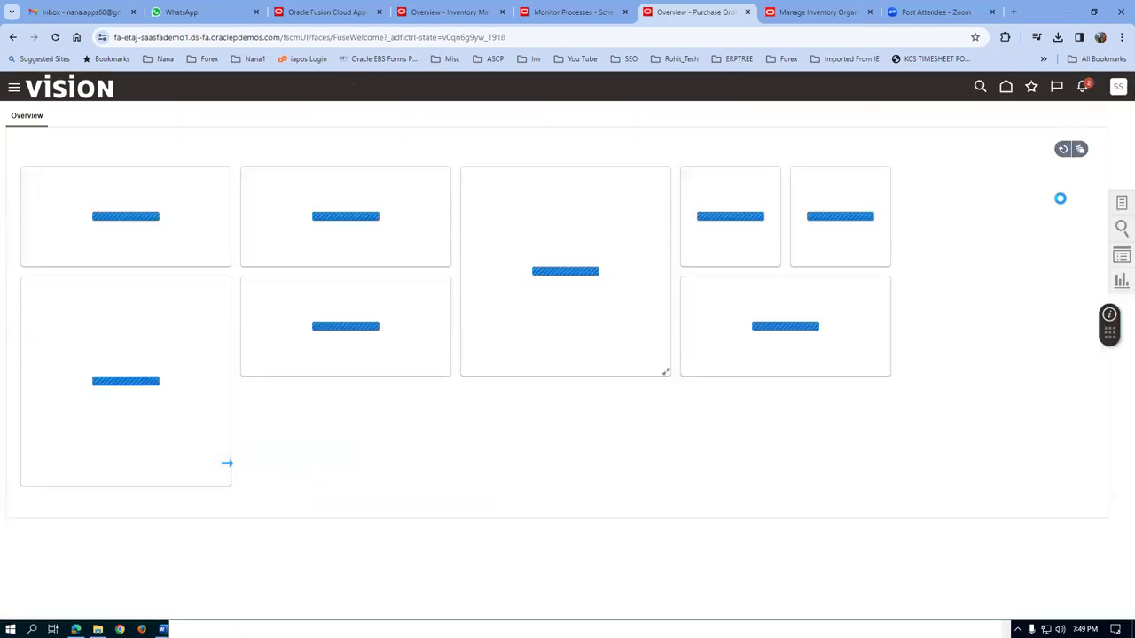
{"action": "left_click", "coordinate": [1121, 205]}
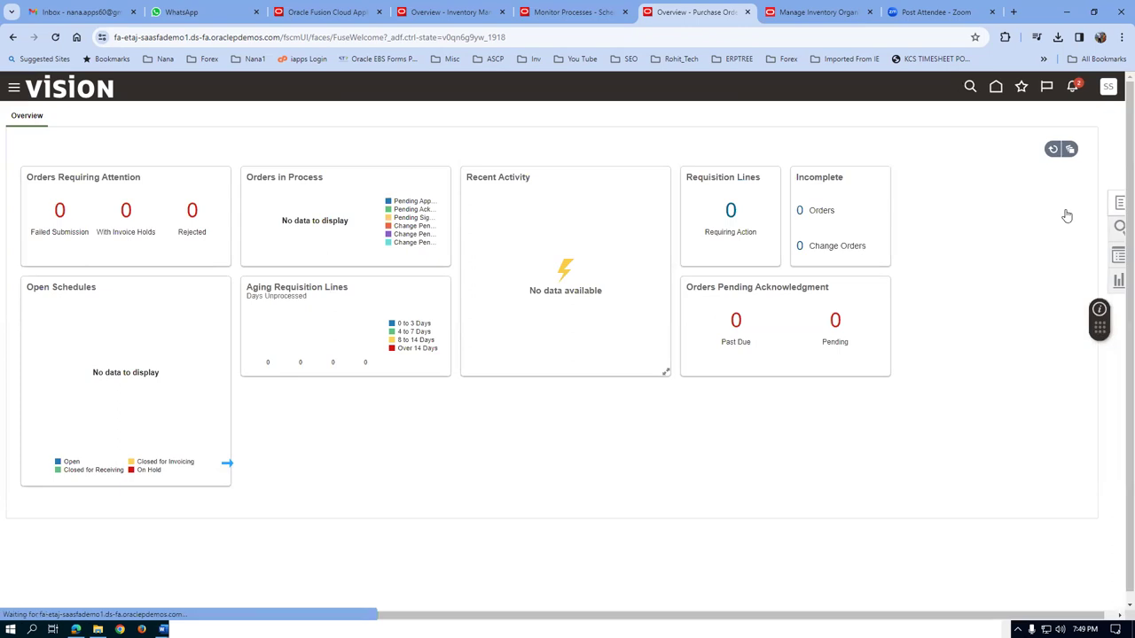
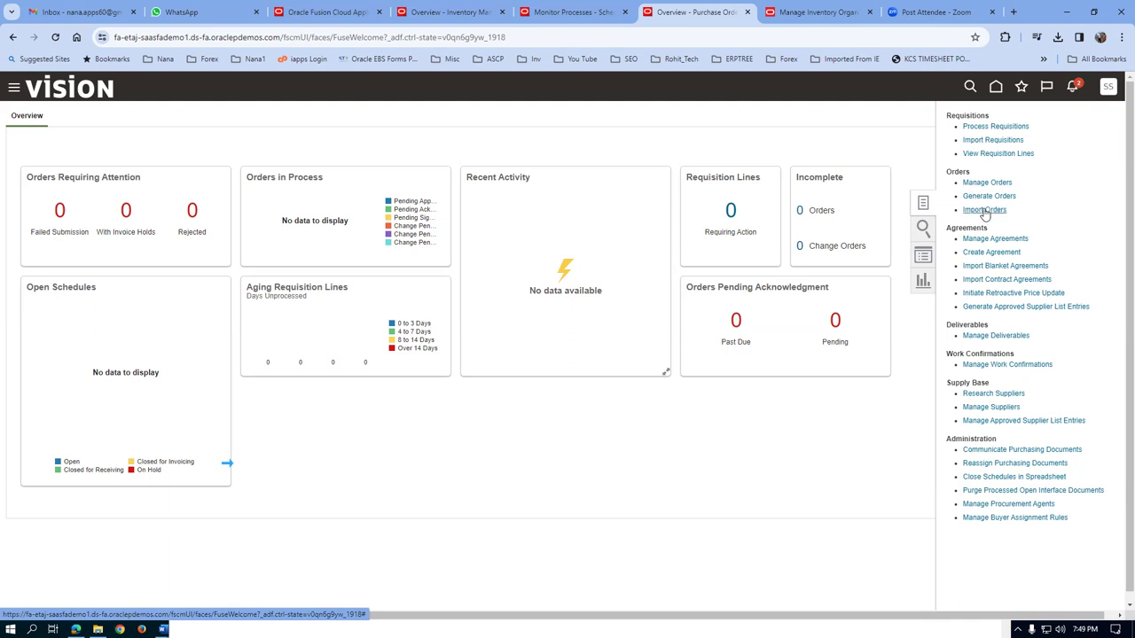
{"action": "left_click", "coordinate": [981, 184]}
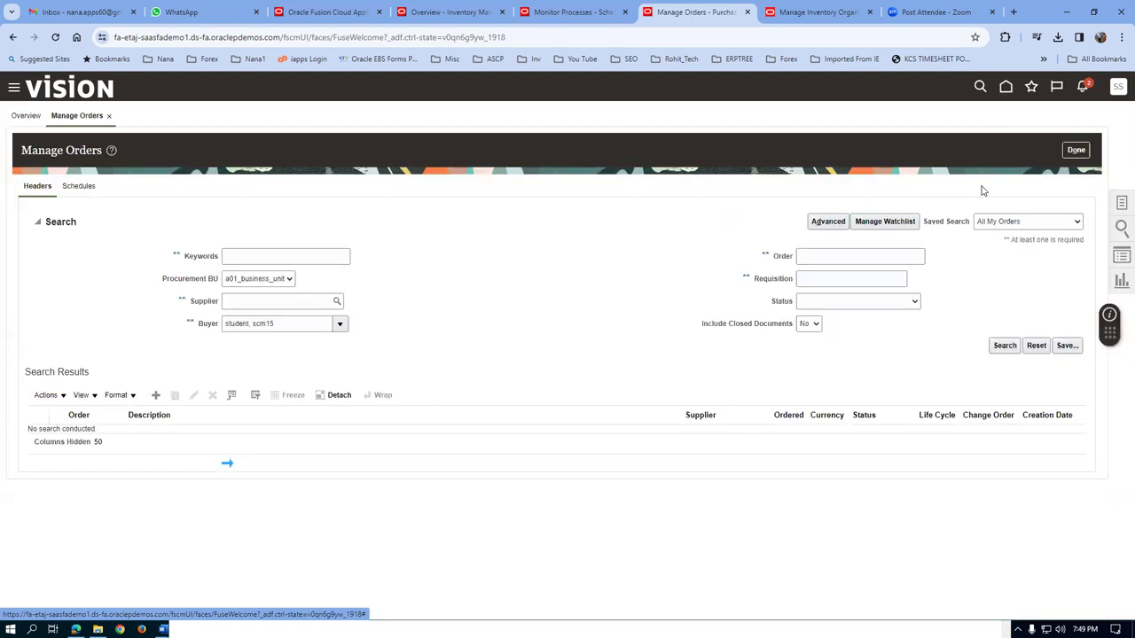
{"action": "left_click", "coordinate": [1119, 204]}
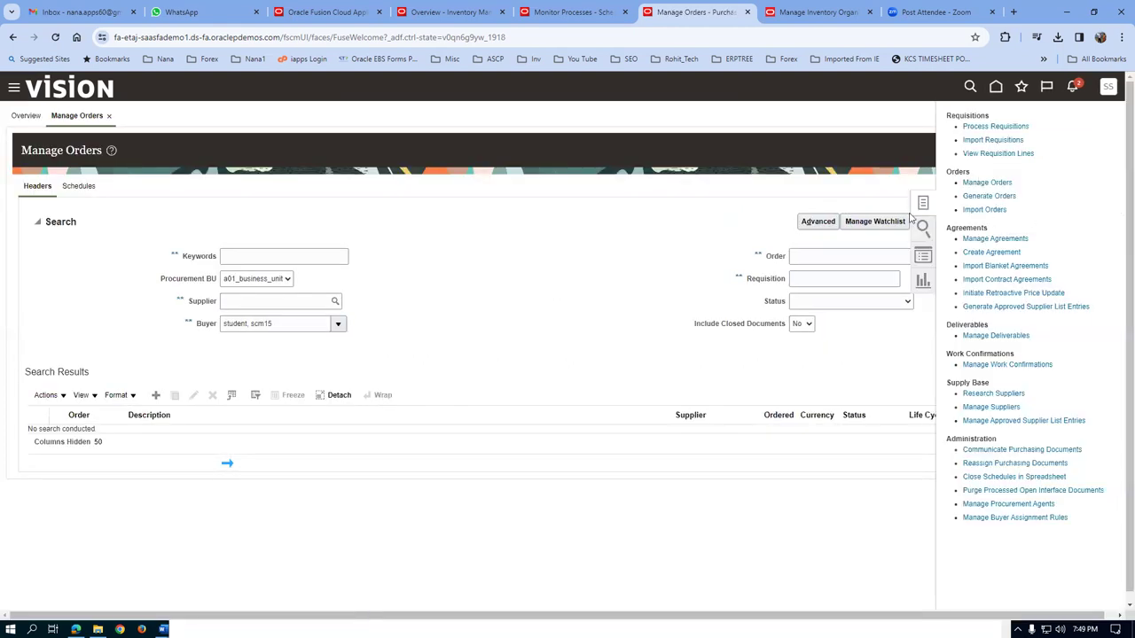
- Try to create a purchase order for a01_business_unit with the supplier ABC, then cancel the new order
{"action": "left_click", "coordinate": [774, 196]}
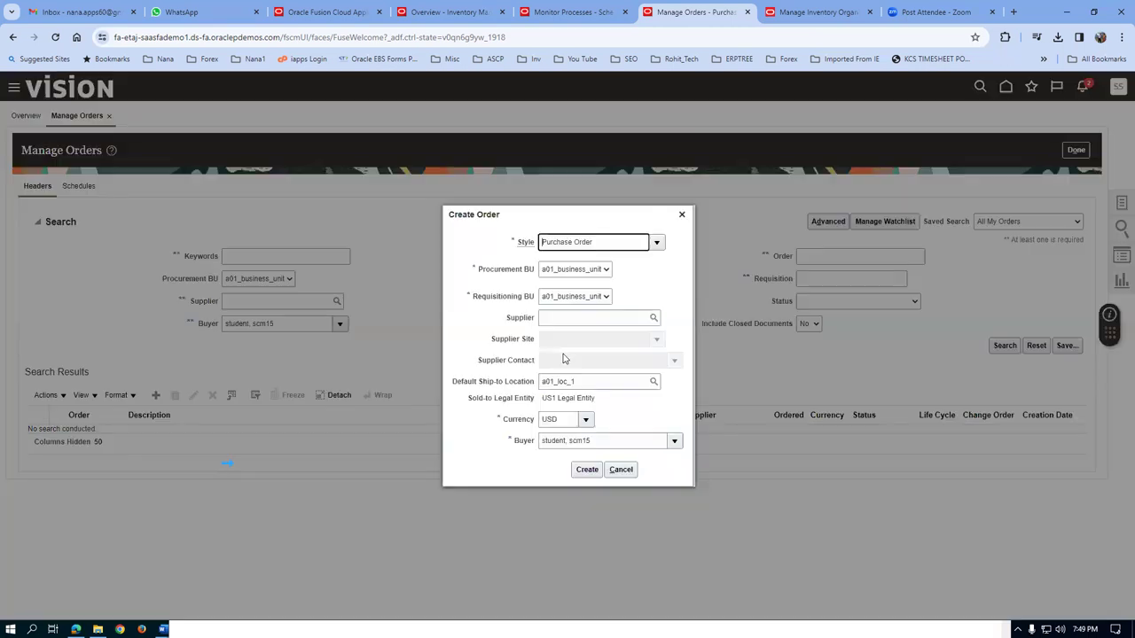
{"action": "left_click", "coordinate": [584, 320]}
{"action": "type", "text": "ABC"}
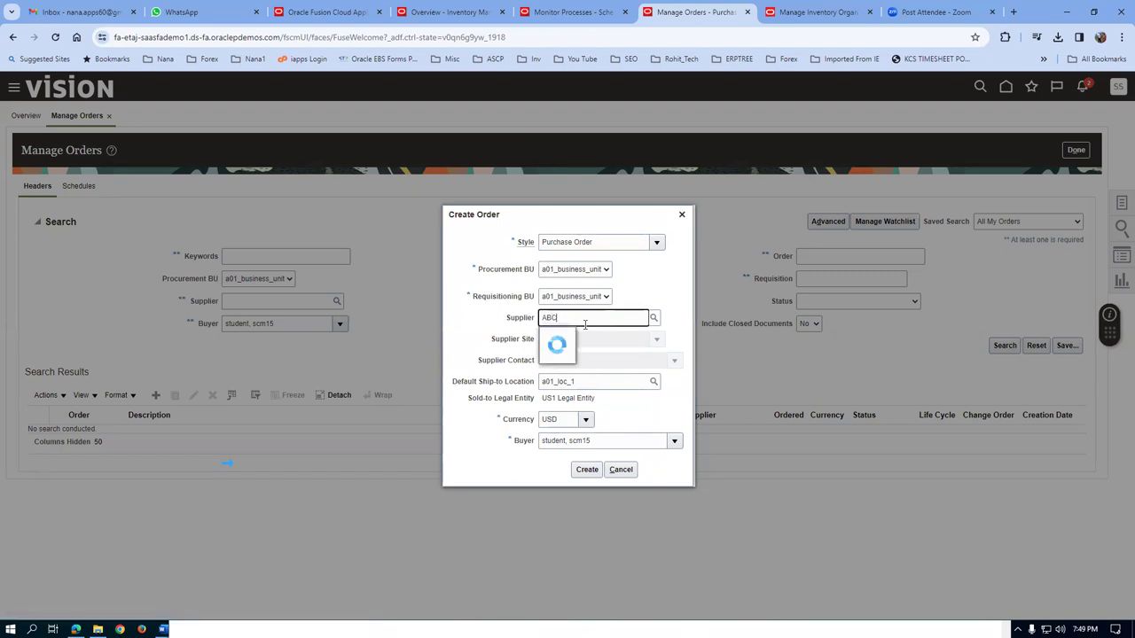
{"action": "key", "text": "Escape"}
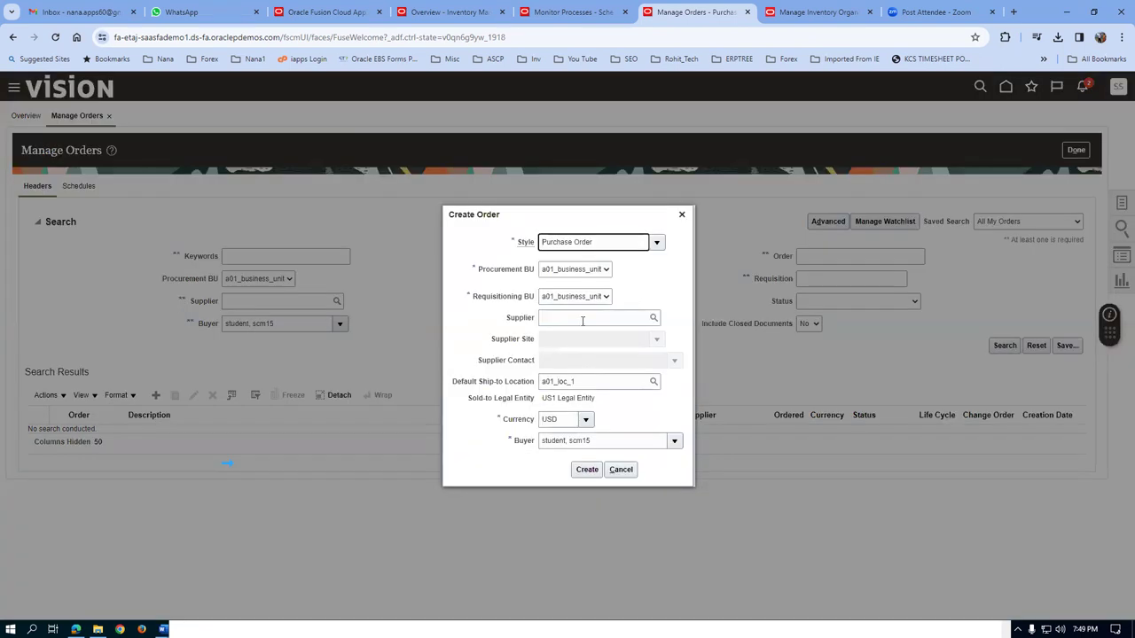
{"action": "left_click", "coordinate": [583, 318]}
{"action": "type", "text": "ABC"}
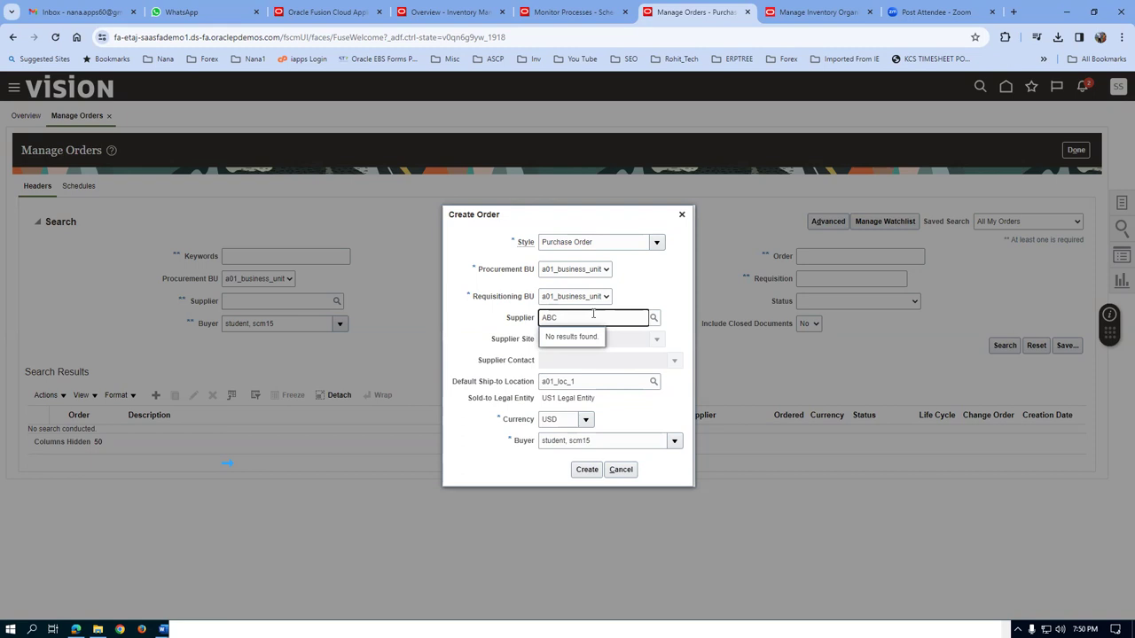
{"action": "left_click", "coordinate": [625, 473]}
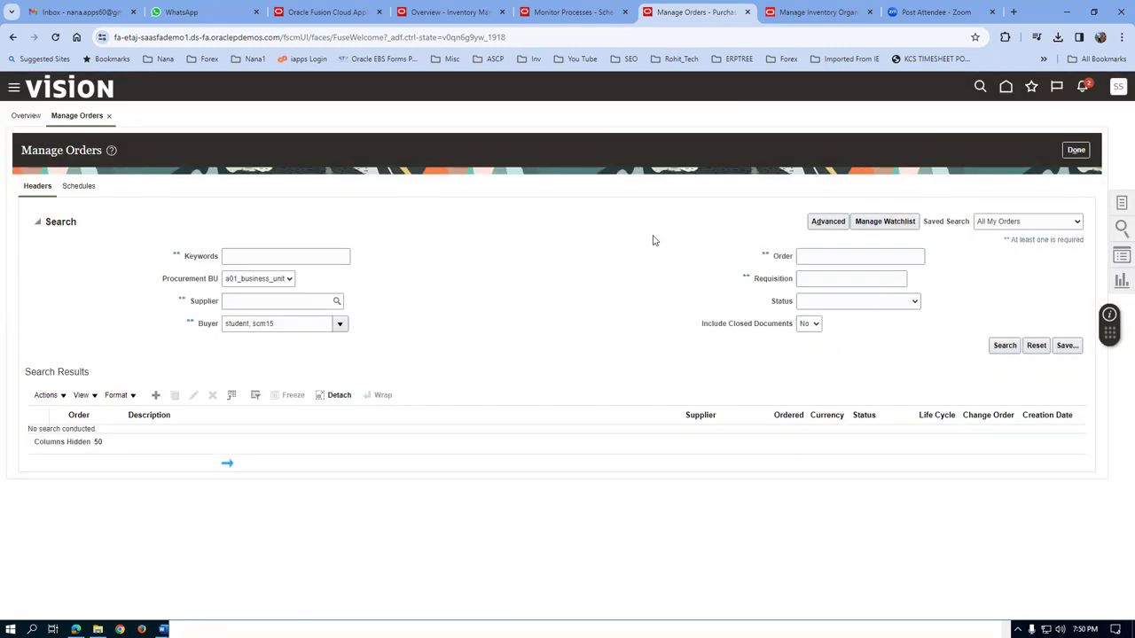
- Close Manage Orders and sign out of the application, confirming the single sign-off
{"action": "left_click", "coordinate": [1064, 150]}
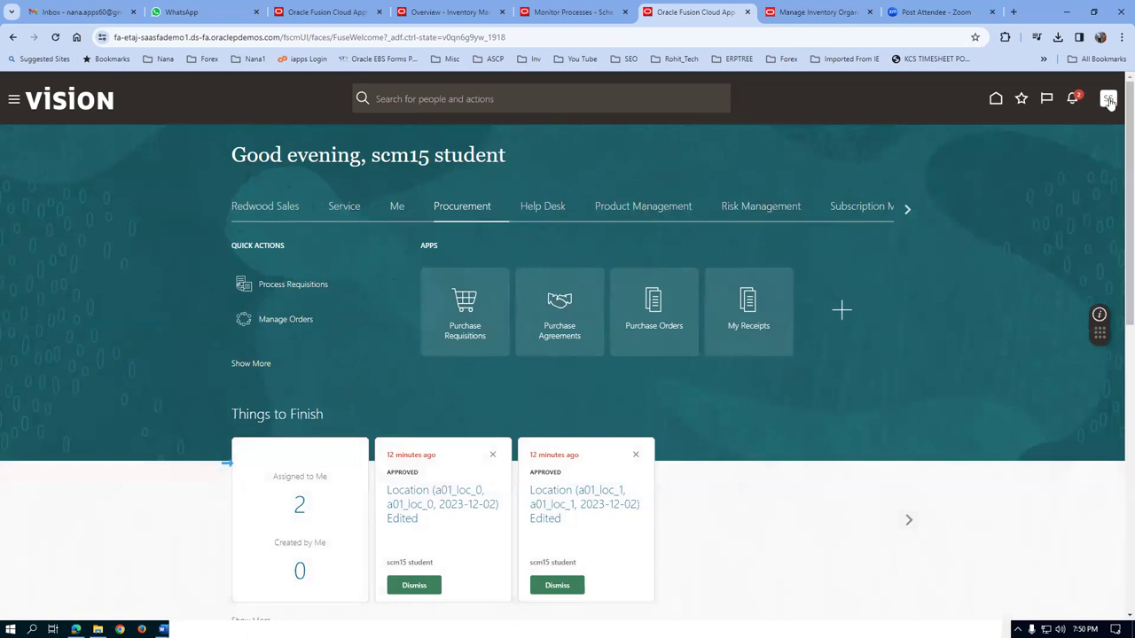
{"action": "left_click", "coordinate": [1084, 126]}
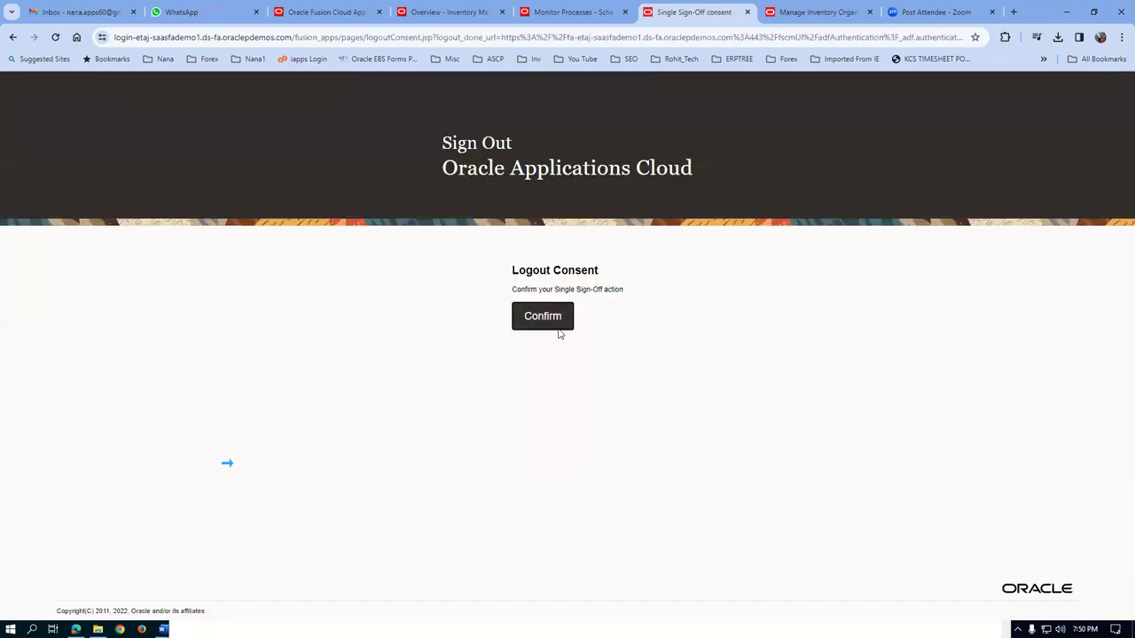
{"action": "left_click", "coordinate": [546, 317]}
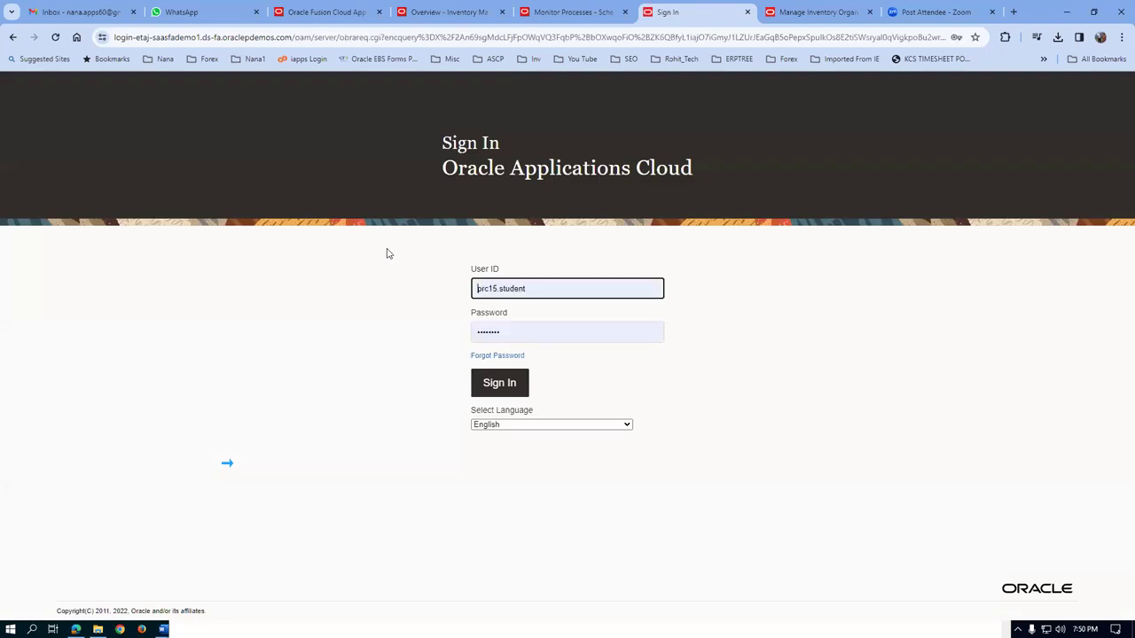
- Sign back in with the saved credentials and go through Procurement and Purchase Orders to Manage Orders
{"action": "left_click", "coordinate": [502, 387]}
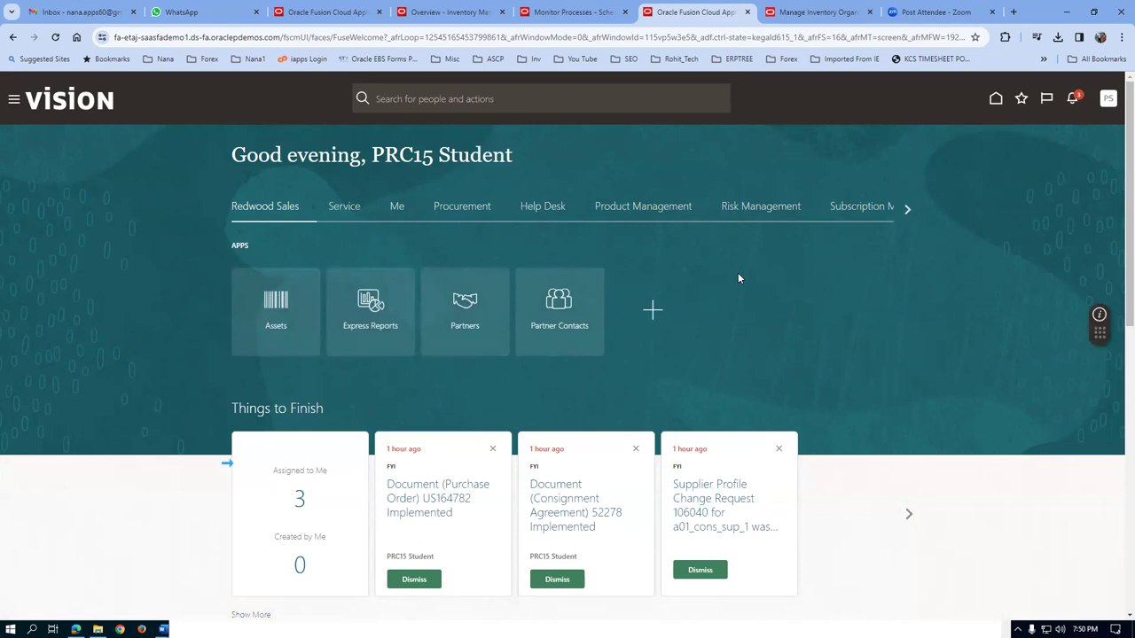
{"action": "left_click", "coordinate": [454, 209]}
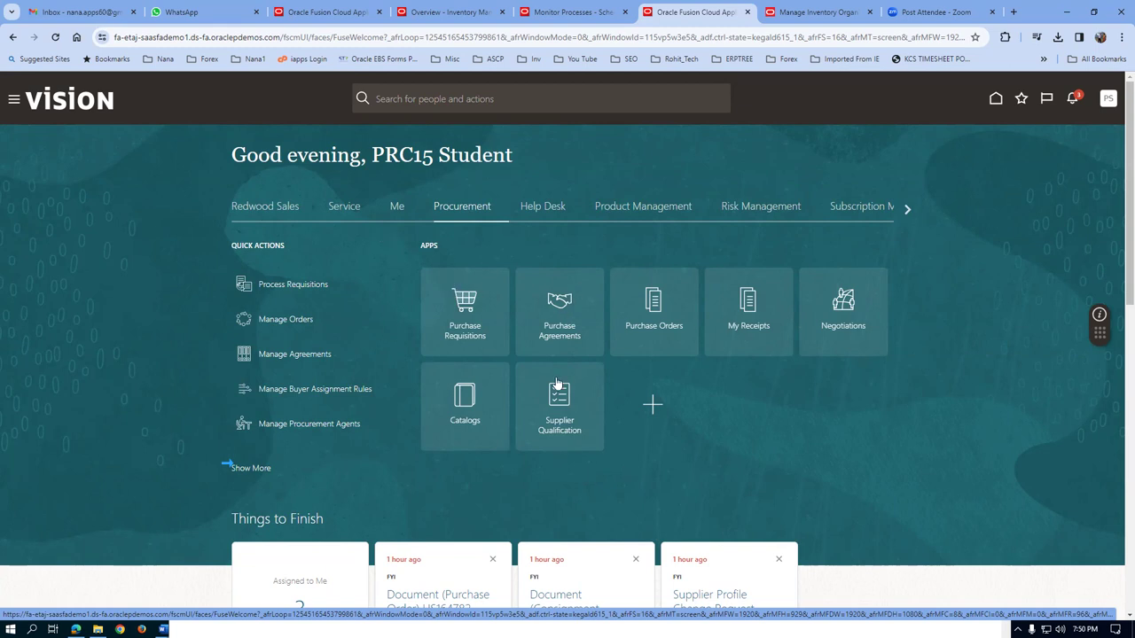
{"action": "left_click", "coordinate": [661, 330]}
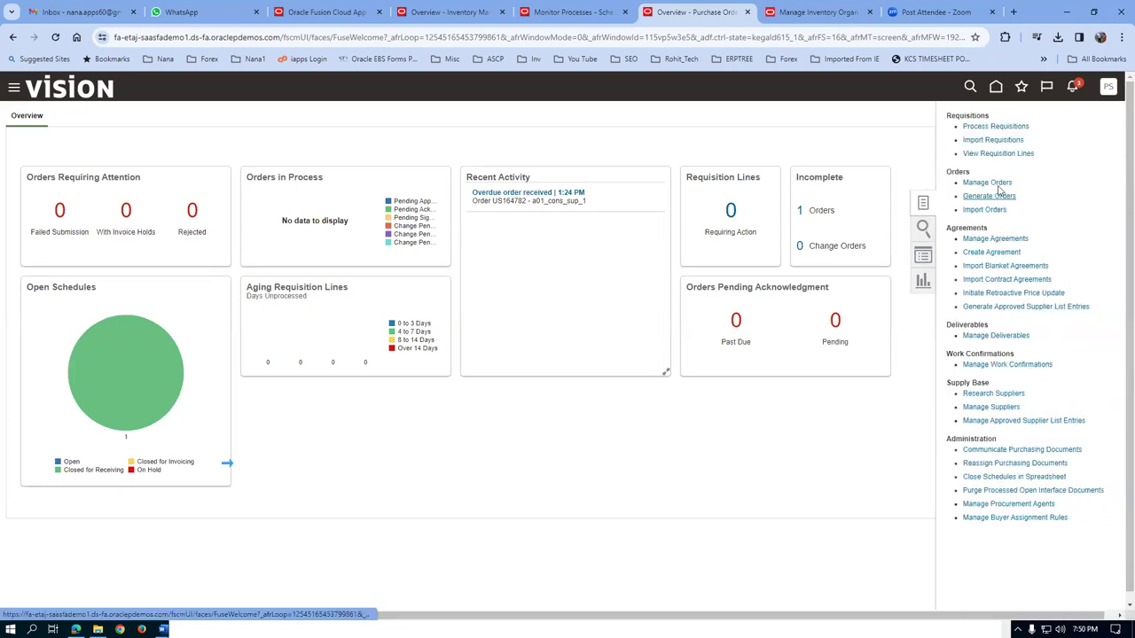
{"action": "left_click", "coordinate": [995, 182]}
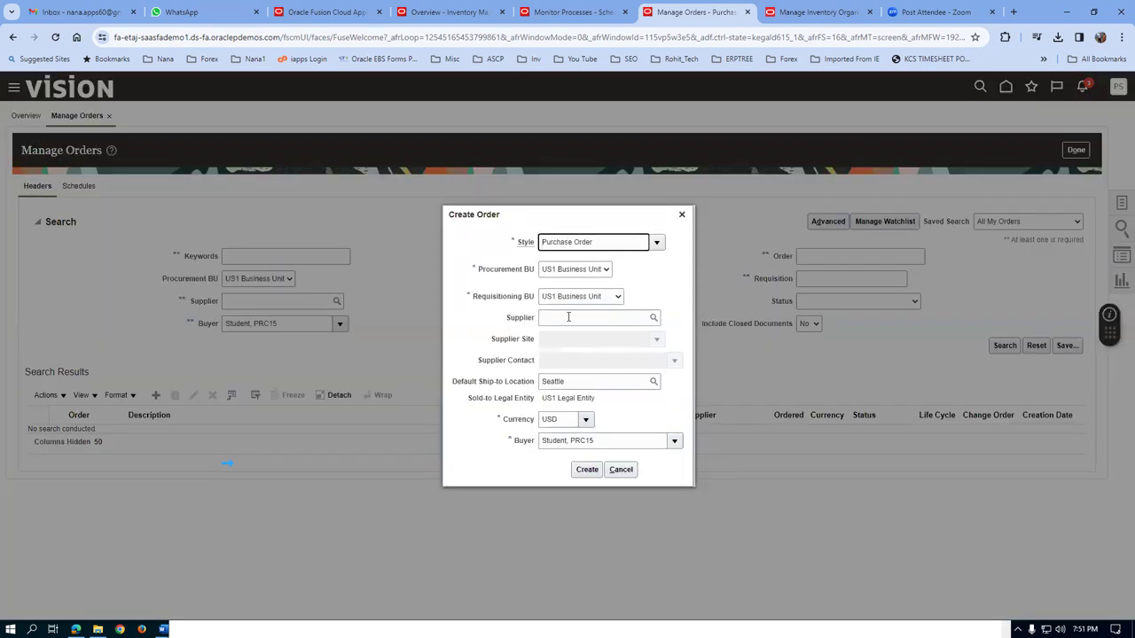
- Try to set up a new purchase order for US1 Business Unit with the supplier ABC Consulting and site ABC US1
{"action": "left_click", "coordinate": [568, 318]}
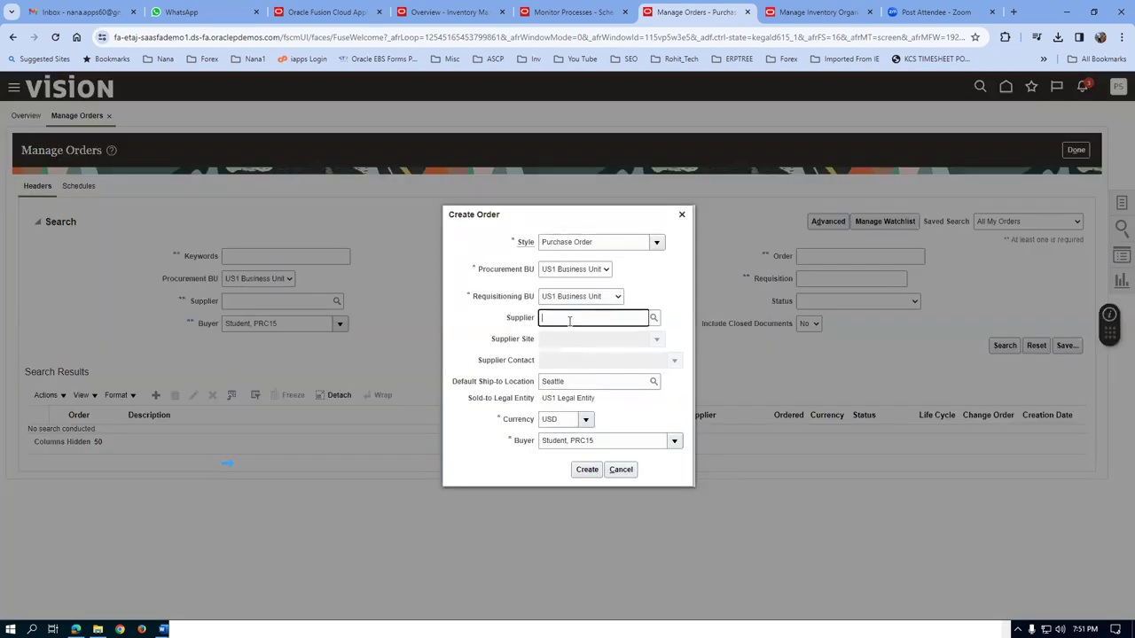
{"action": "type", "text": "AB"}
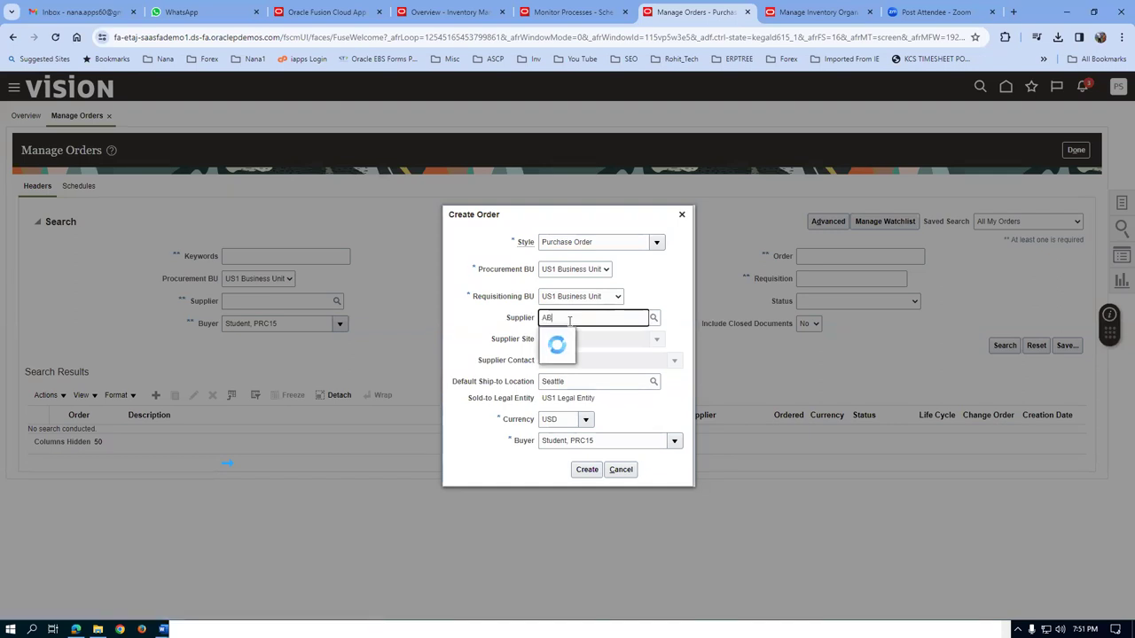
{"action": "key", "text": "Escape"}
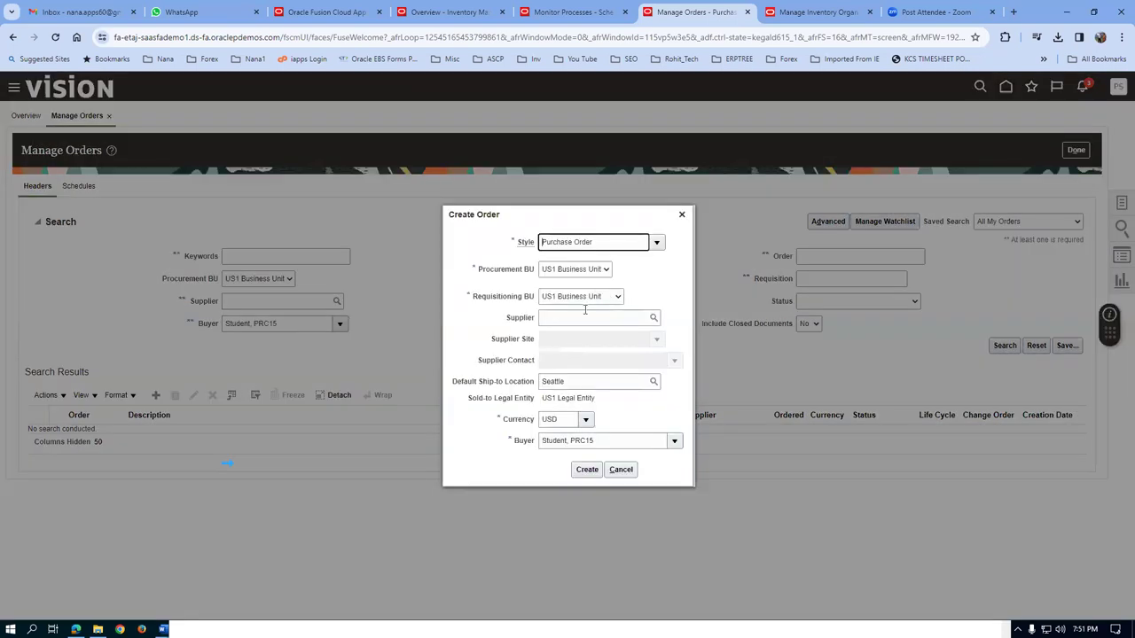
{"action": "left_click", "coordinate": [583, 317]}
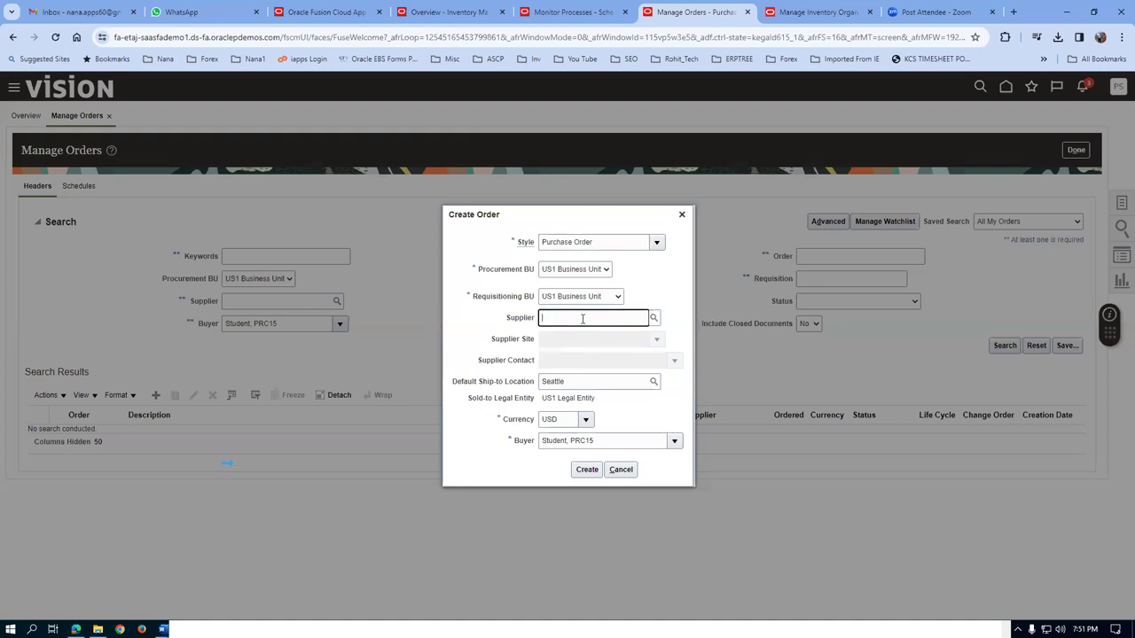
{"action": "type", "text": "ABC"}
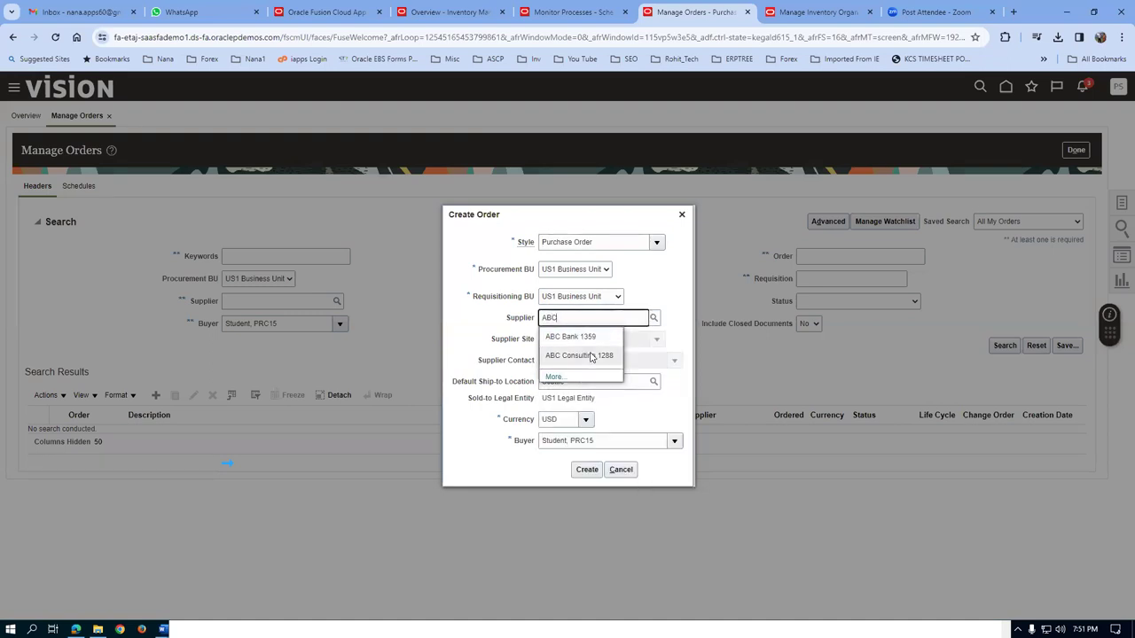
{"action": "left_click", "coordinate": [592, 357]}
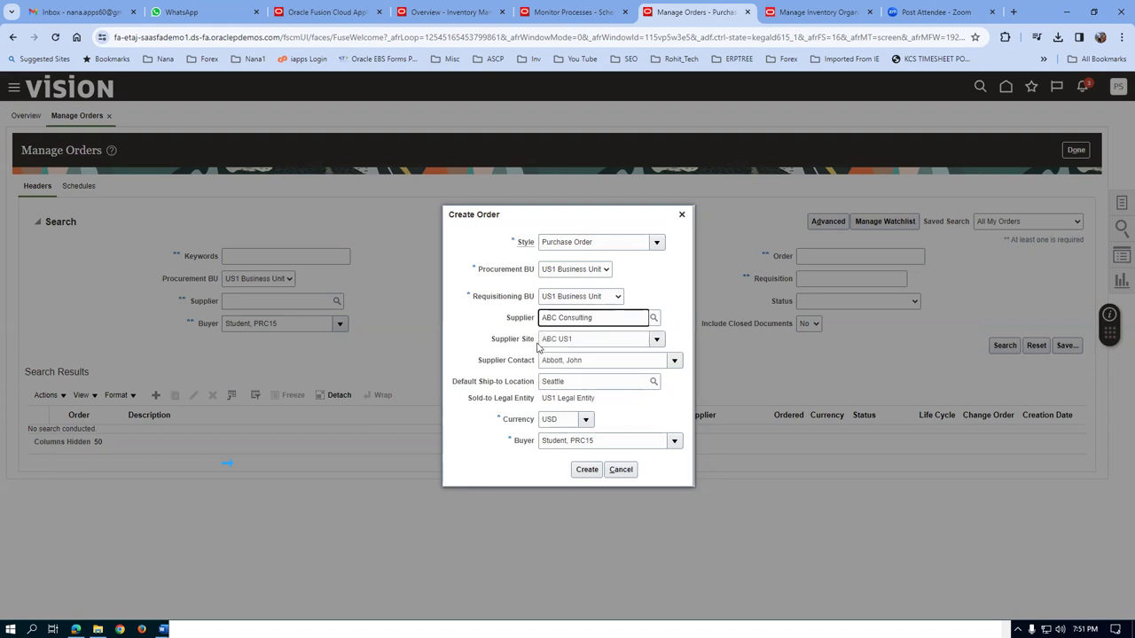
{"action": "left_click", "coordinate": [588, 339]}
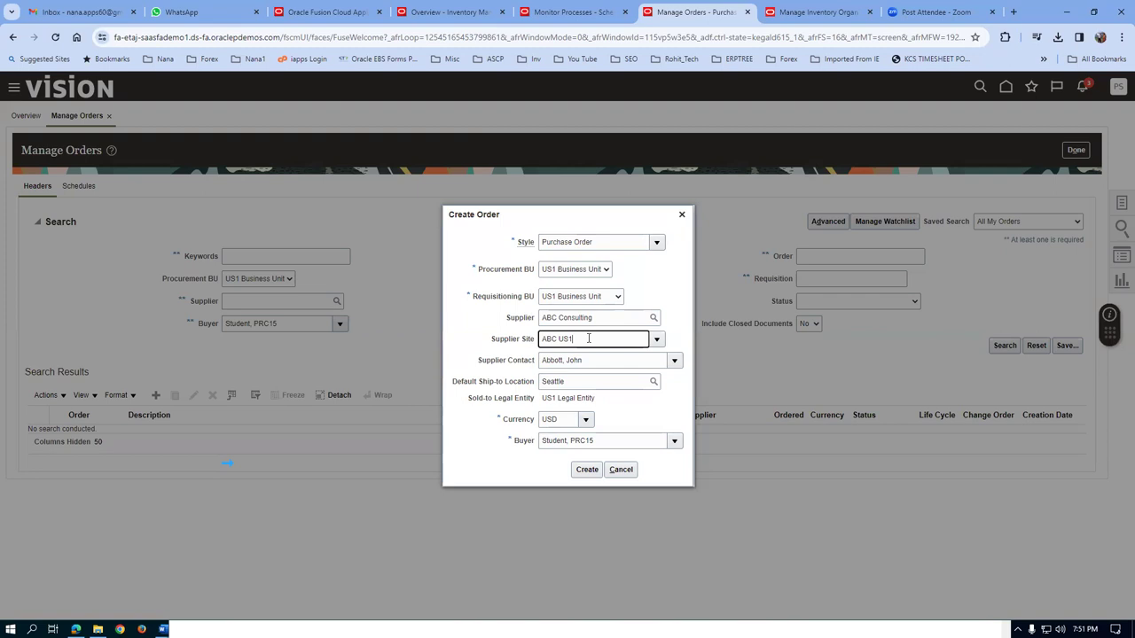
{"action": "left_click_drag", "start_coordinate": [586, 339], "coordinate": [520, 351]}
- Check which procurement business units the new order offers, then cancel the order and close Manage Orders
{"action": "left_click", "coordinate": [578, 277]}
{"action": "left_click", "coordinate": [579, 278]}
{"action": "left_click", "coordinate": [579, 274]}
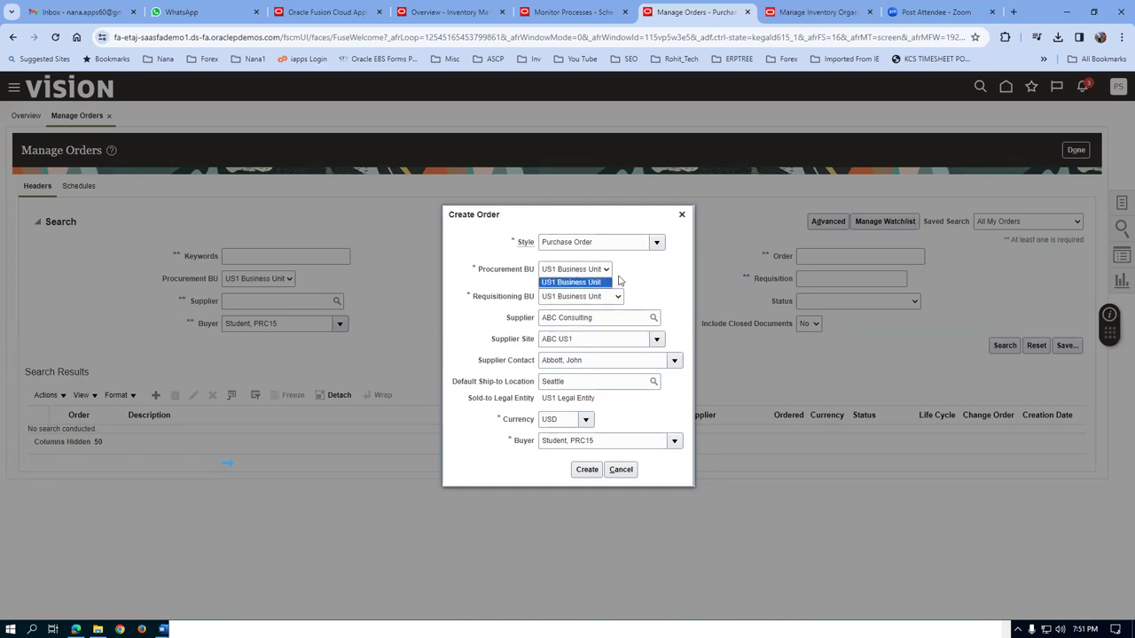
{"action": "left_click", "coordinate": [619, 280]}
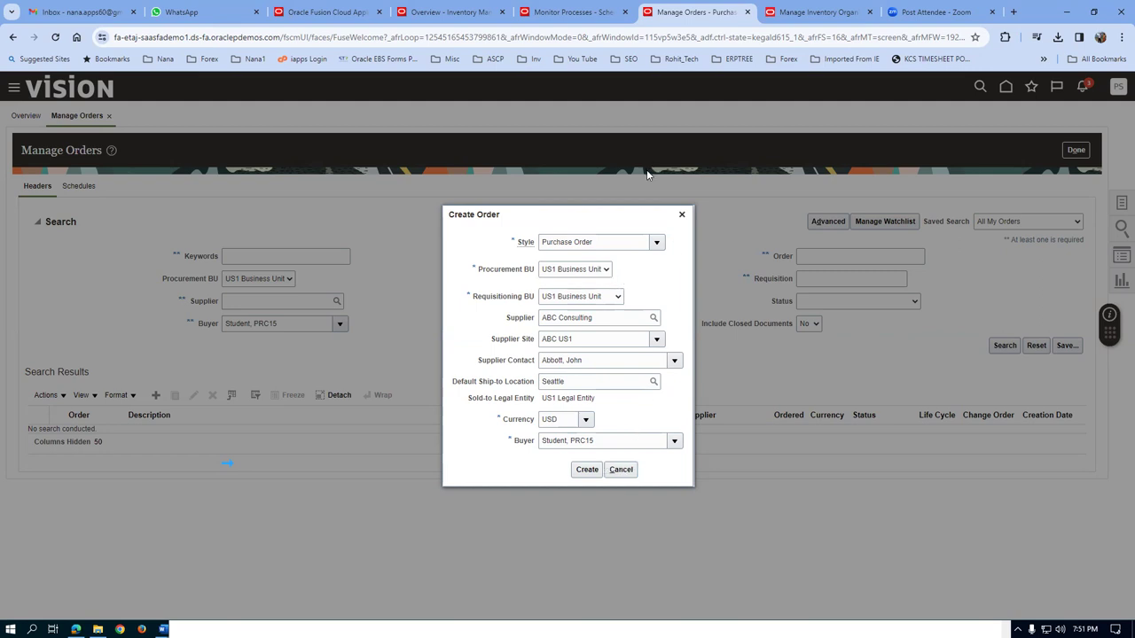
{"action": "left_click", "coordinate": [572, 273]}
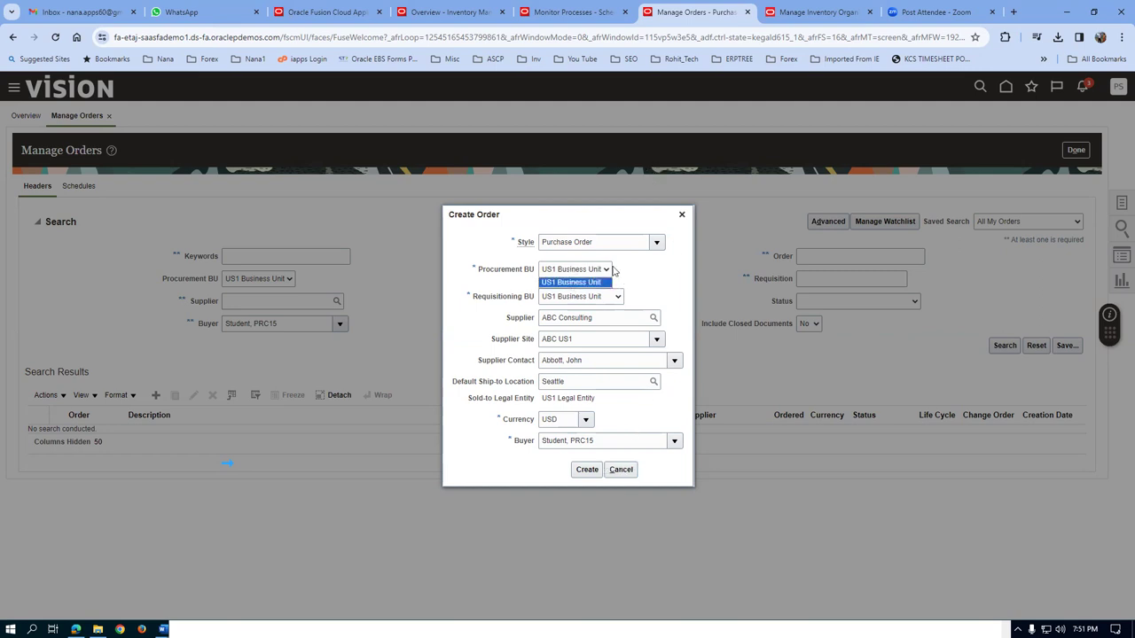
{"action": "left_click", "coordinate": [585, 283]}
{"action": "left_click", "coordinate": [618, 472]}
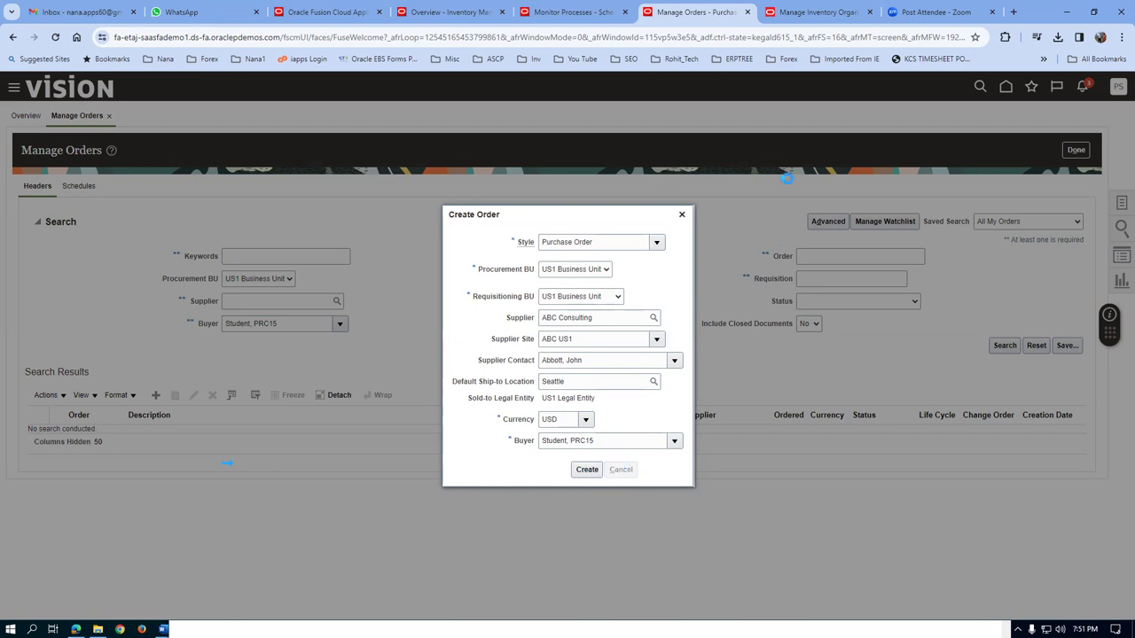
{"action": "left_click", "coordinate": [1075, 150]}
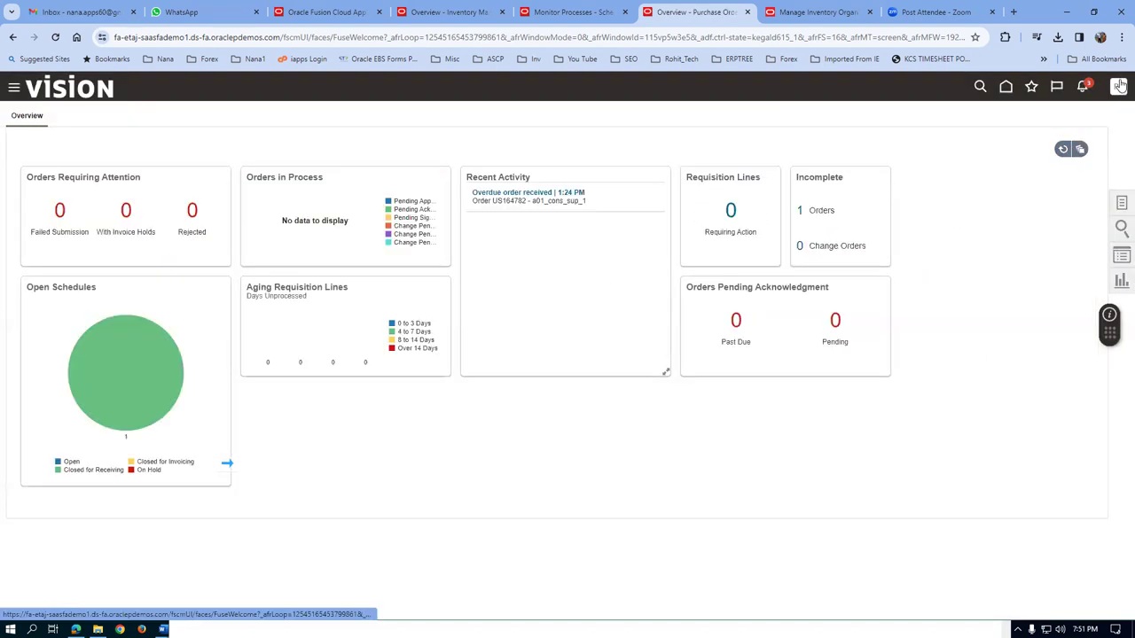
- Go to Setup and Maintenance, search the tasks for man%proc%agent% and open Manage Procurement Agents
{"action": "left_click", "coordinate": [922, 266]}
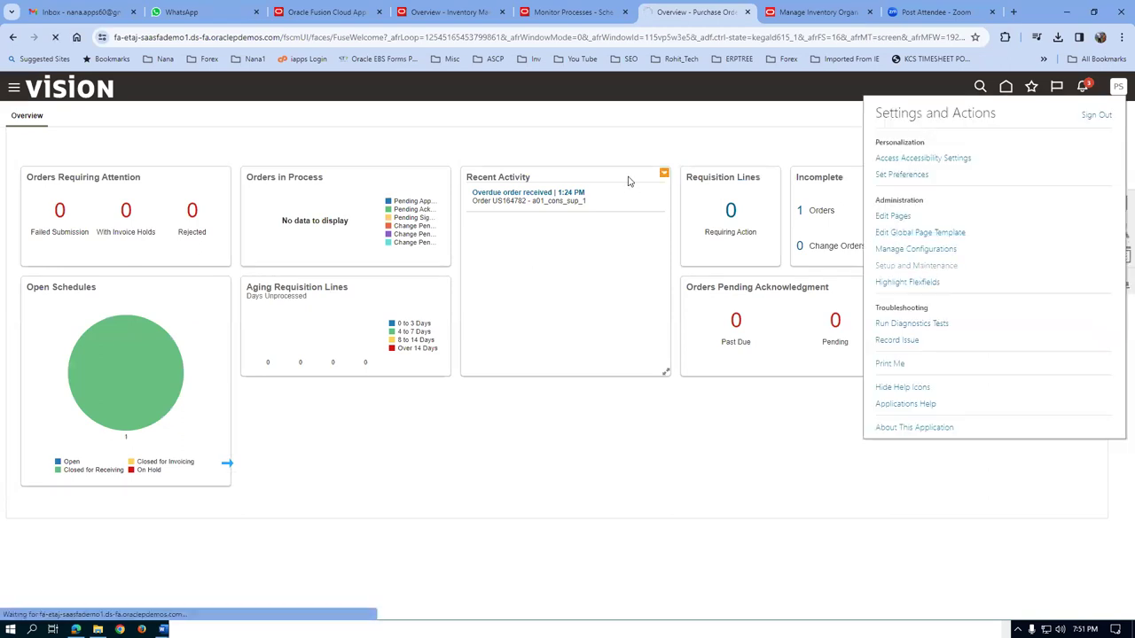
{"action": "left_click", "coordinate": [1121, 243]}
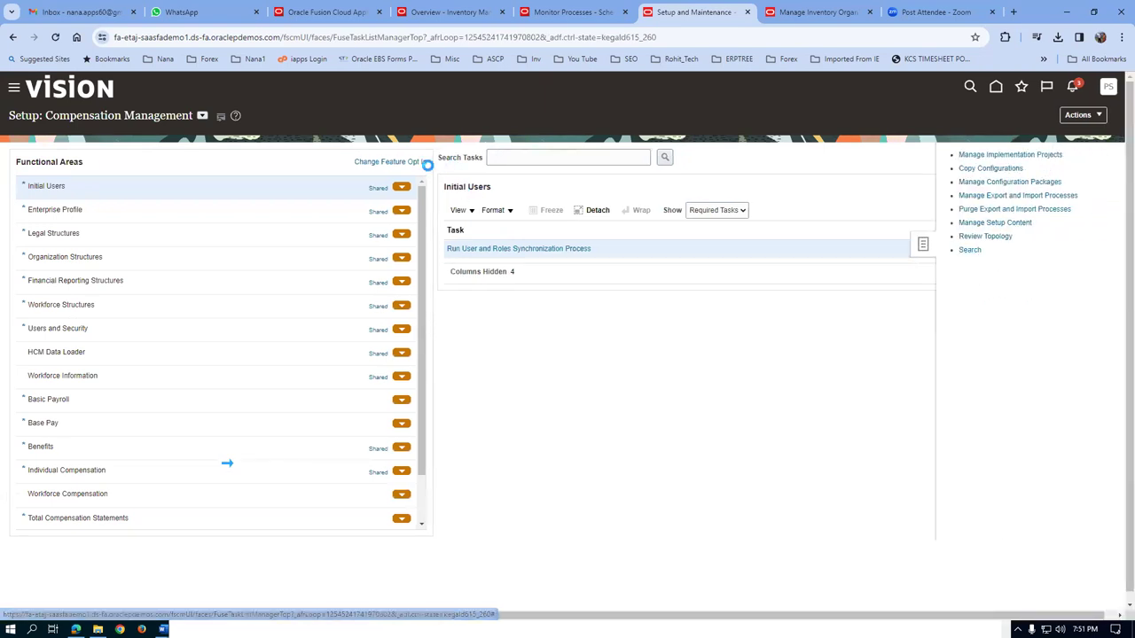
{"action": "type", "text": "man%proc%a"}
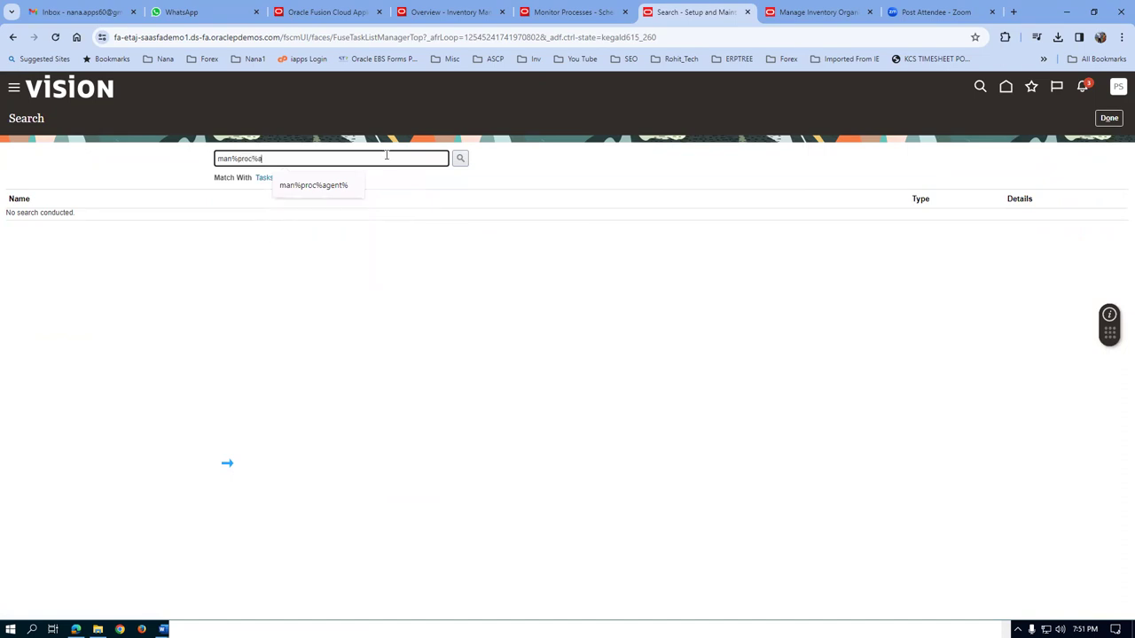
{"action": "type", "text": "gent%"}
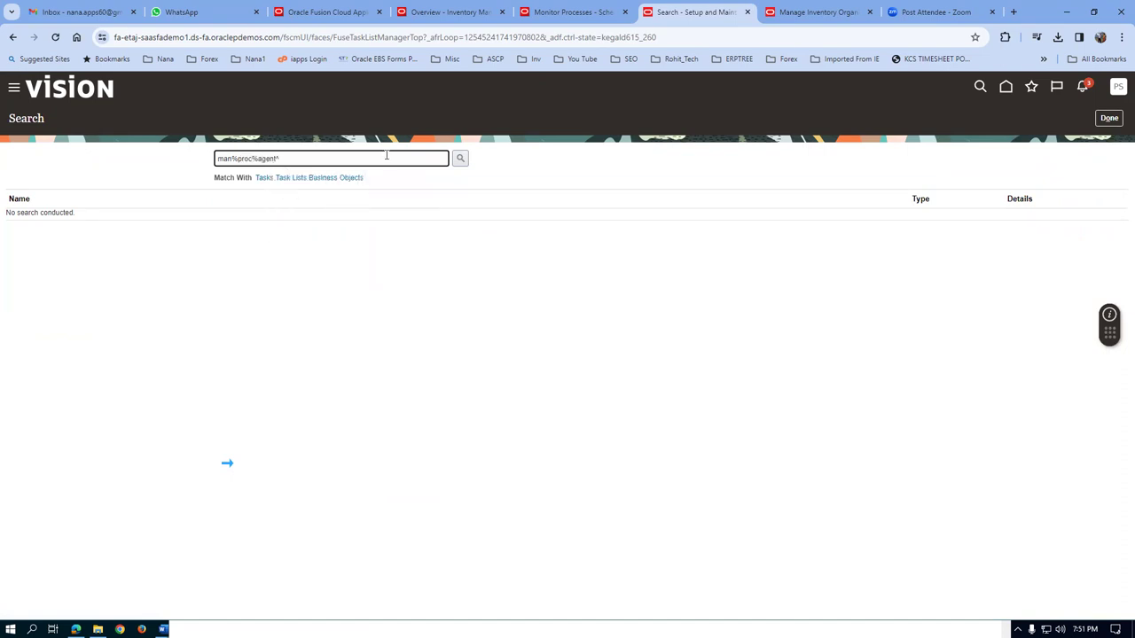
{"action": "key", "text": "Return"}
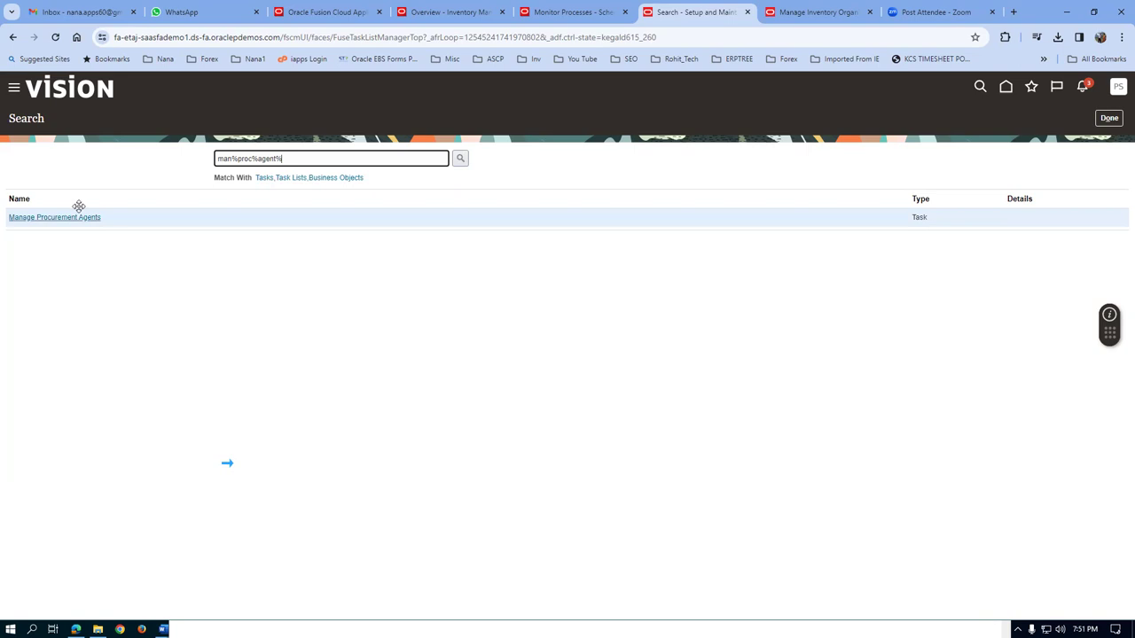
{"action": "left_click", "coordinate": [76, 218]}
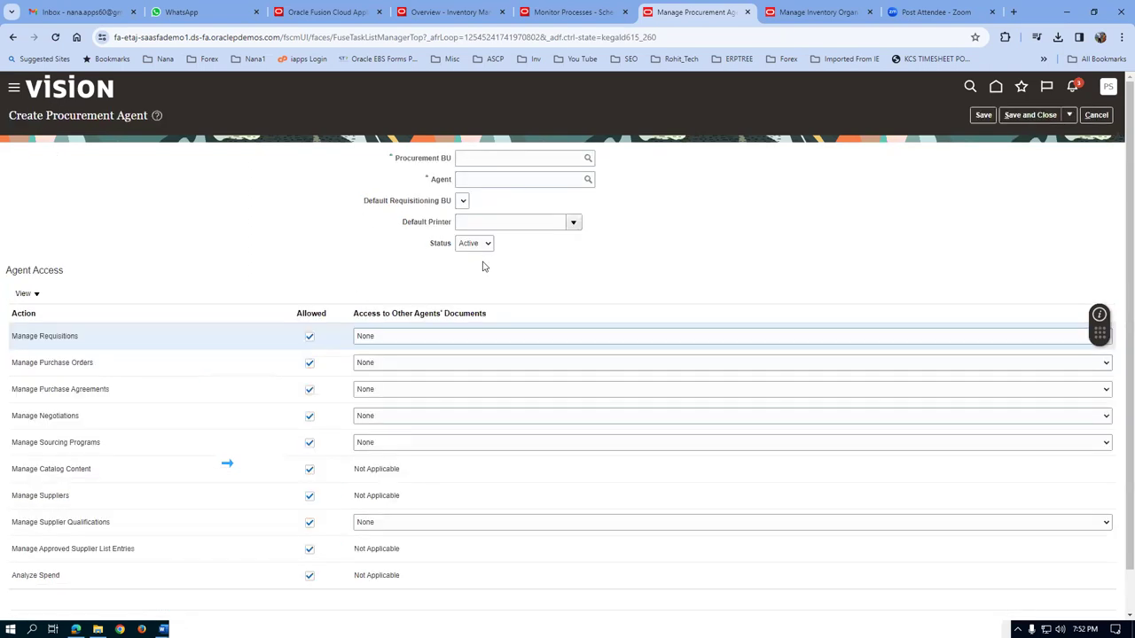
- Create a procurement agent for a01_business_unit, choosing the signed-in student user as agent and a01_business_unit as default requisitioning BU
{"action": "double_click", "coordinate": [476, 160]}
{"action": "left_click", "coordinate": [476, 158]}
{"action": "type", "text": "a01"}
{"action": "left_click", "coordinate": [476, 178]}
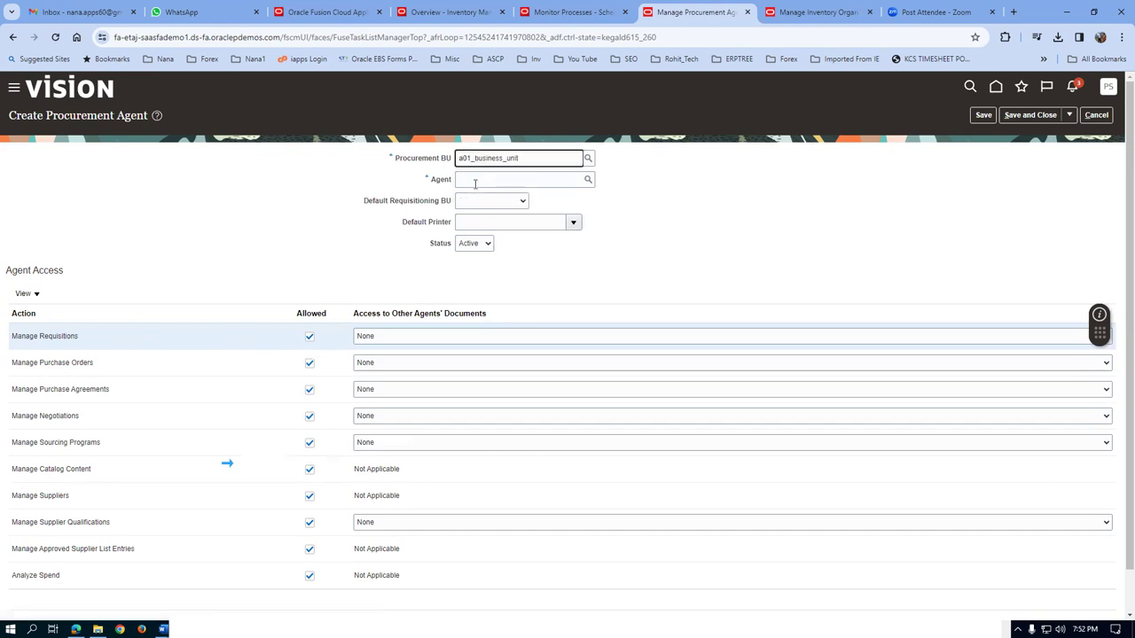
{"action": "left_click", "coordinate": [475, 181]}
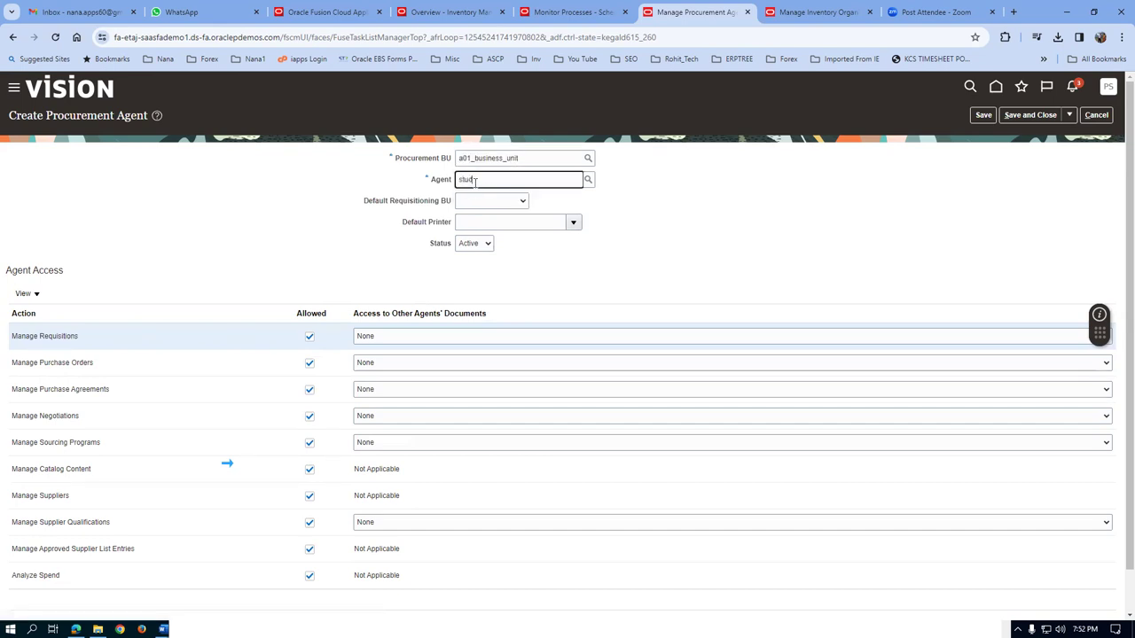
{"action": "type", "text": "student, ped"}
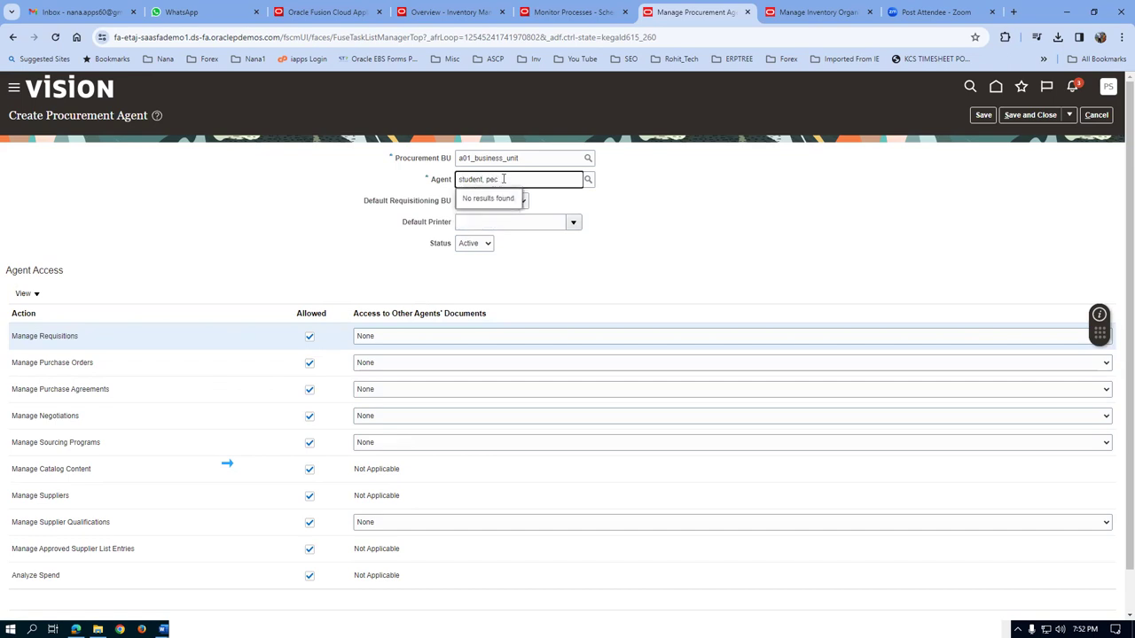
{"action": "type", "text": "rc"}
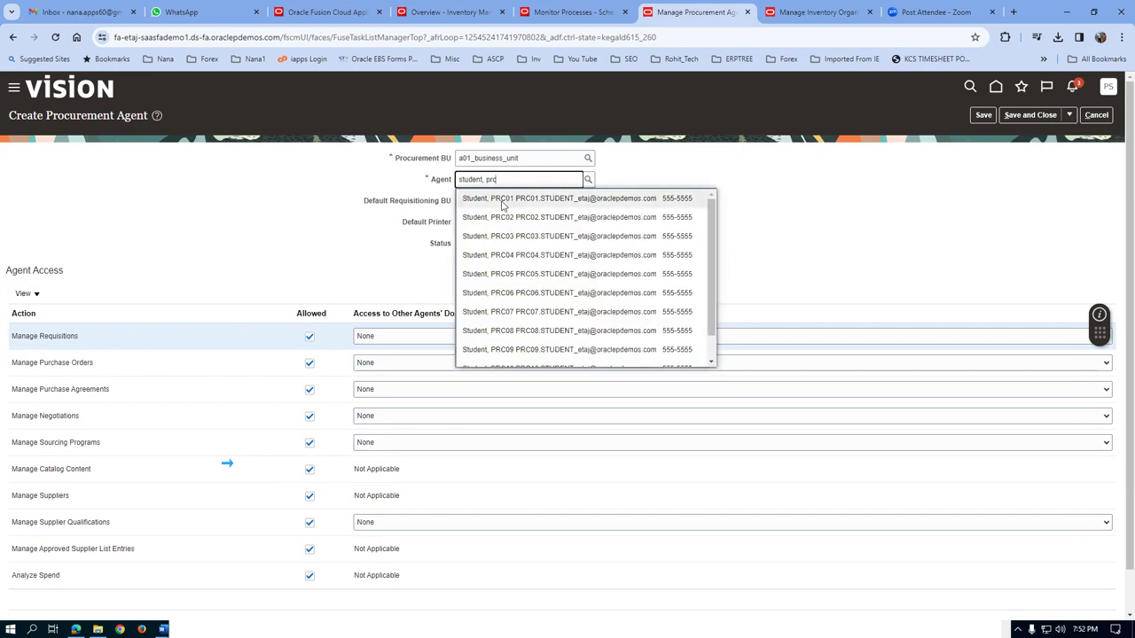
{"action": "type", "text": "15"}
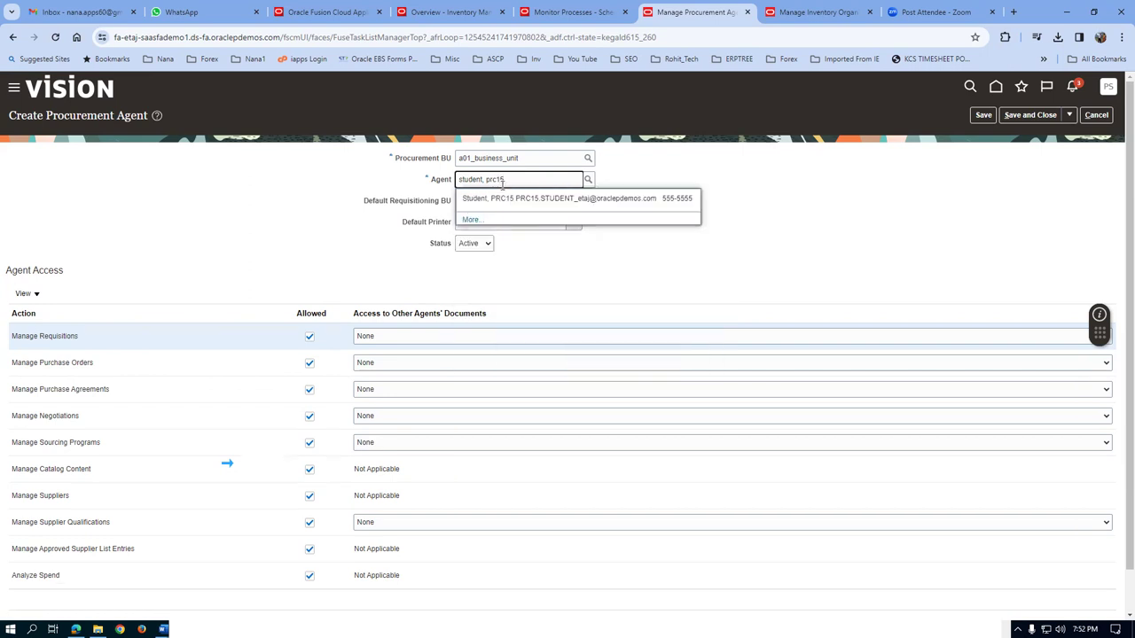
{"action": "left_click", "coordinate": [509, 199]}
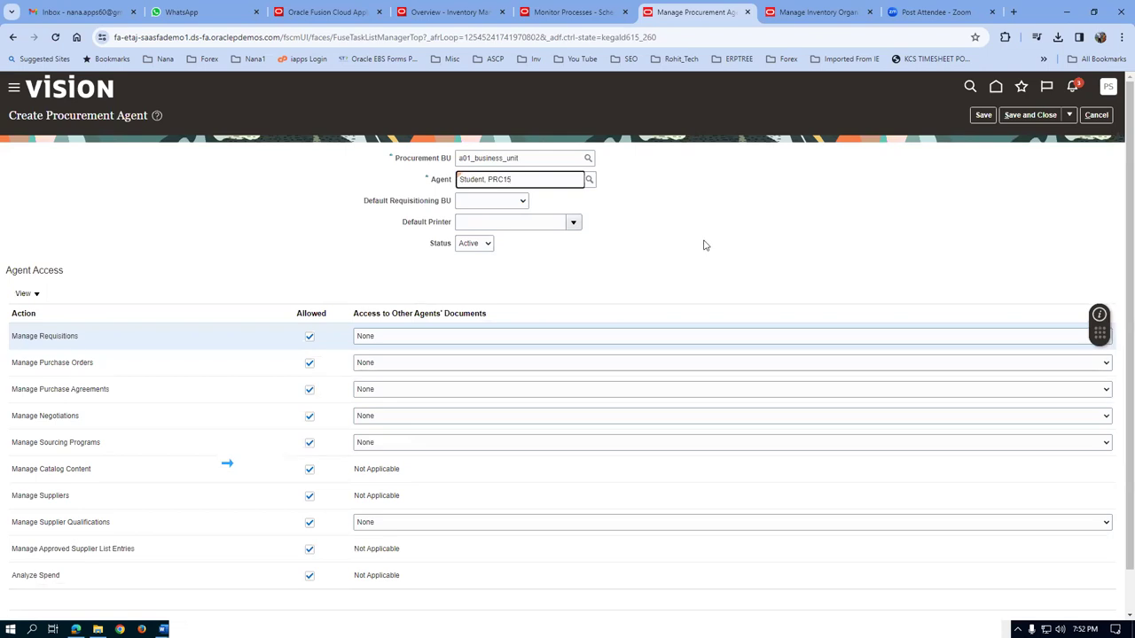
{"action": "left_click", "coordinate": [494, 203]}
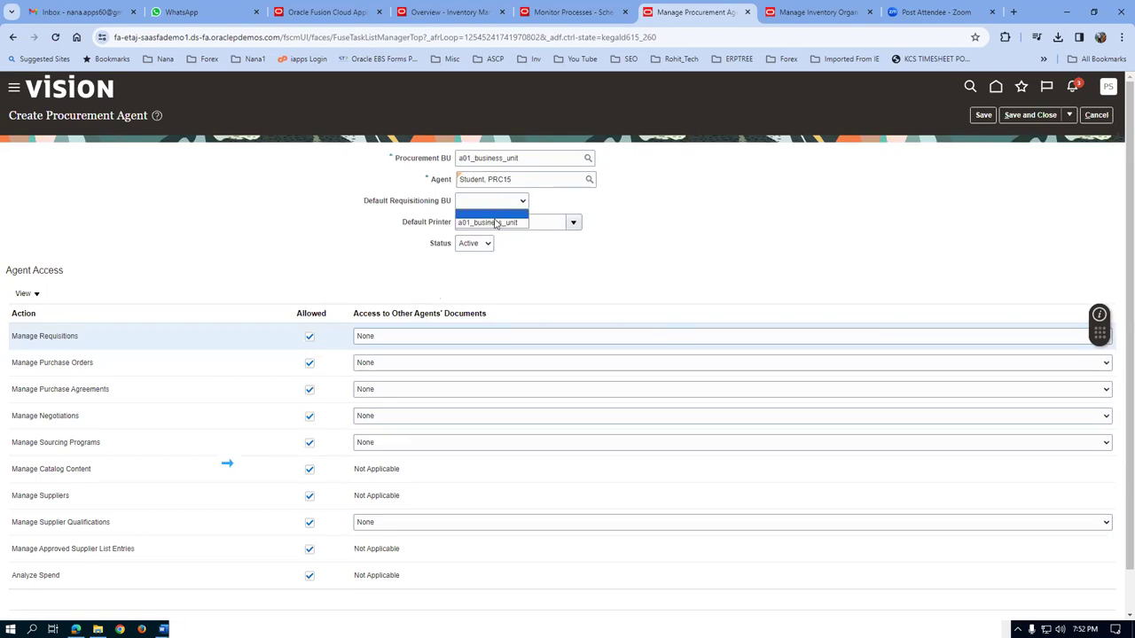
{"action": "left_click", "coordinate": [494, 223]}
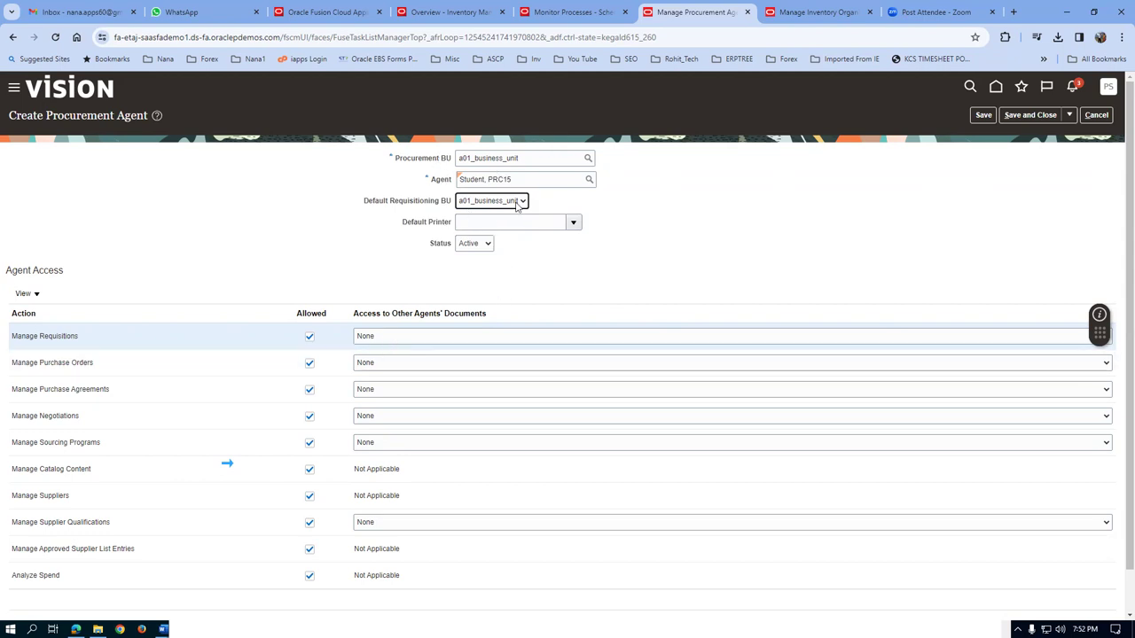
- Give the agent Full access to other agents' requisitions, purchase orders, purchase agreements and negotiations
{"action": "left_click", "coordinate": [385, 337]}
{"action": "left_click", "coordinate": [381, 368]}
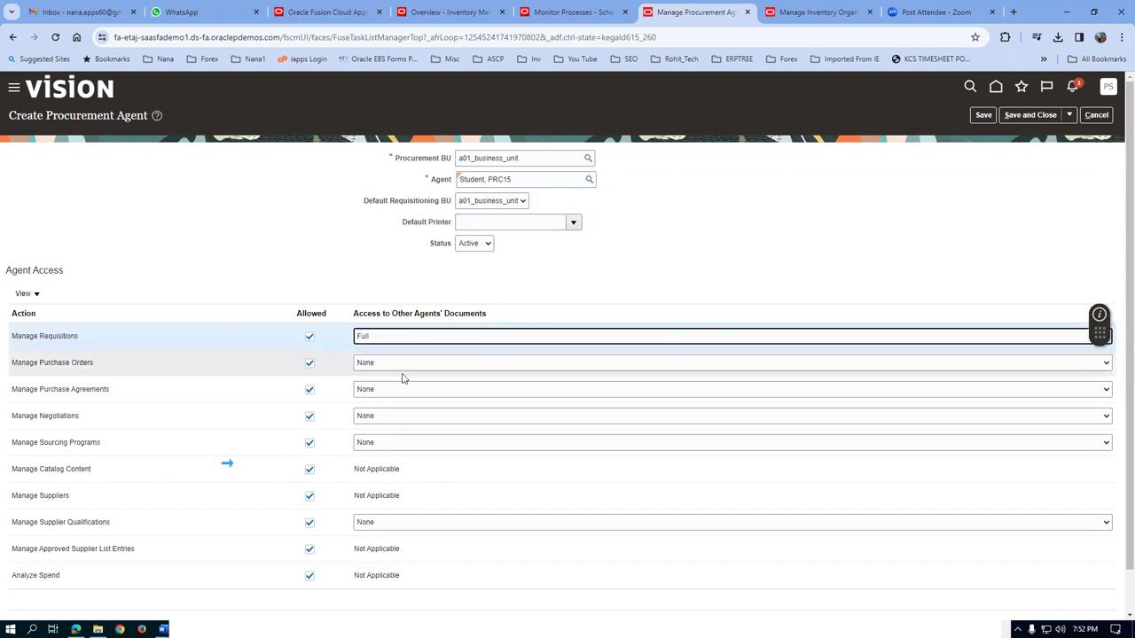
{"action": "left_click", "coordinate": [408, 364]}
{"action": "left_click", "coordinate": [399, 396]}
{"action": "left_click", "coordinate": [399, 392]}
{"action": "left_click", "coordinate": [396, 424]}
{"action": "left_click", "coordinate": [395, 423]}
{"action": "left_click", "coordinate": [393, 448]}
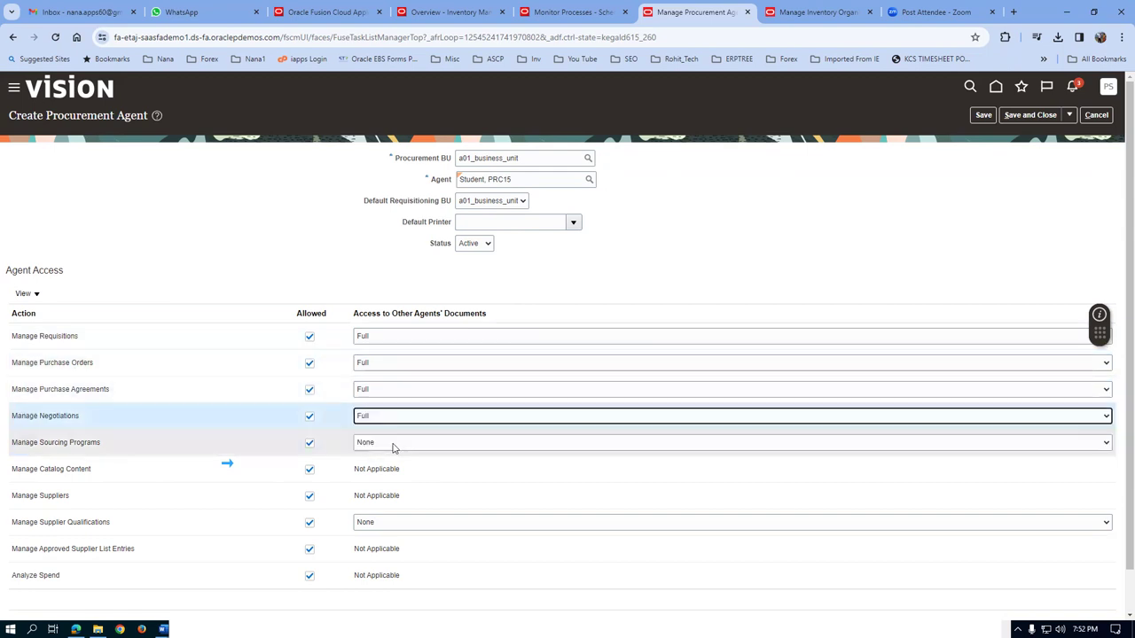
- Grant Full access to other agents' sourcing programs and supplier qualifications, then save and close the new procurement agent
{"action": "left_click", "coordinate": [393, 445]}
{"action": "left_click", "coordinate": [395, 475]}
{"action": "left_click", "coordinate": [405, 523]}
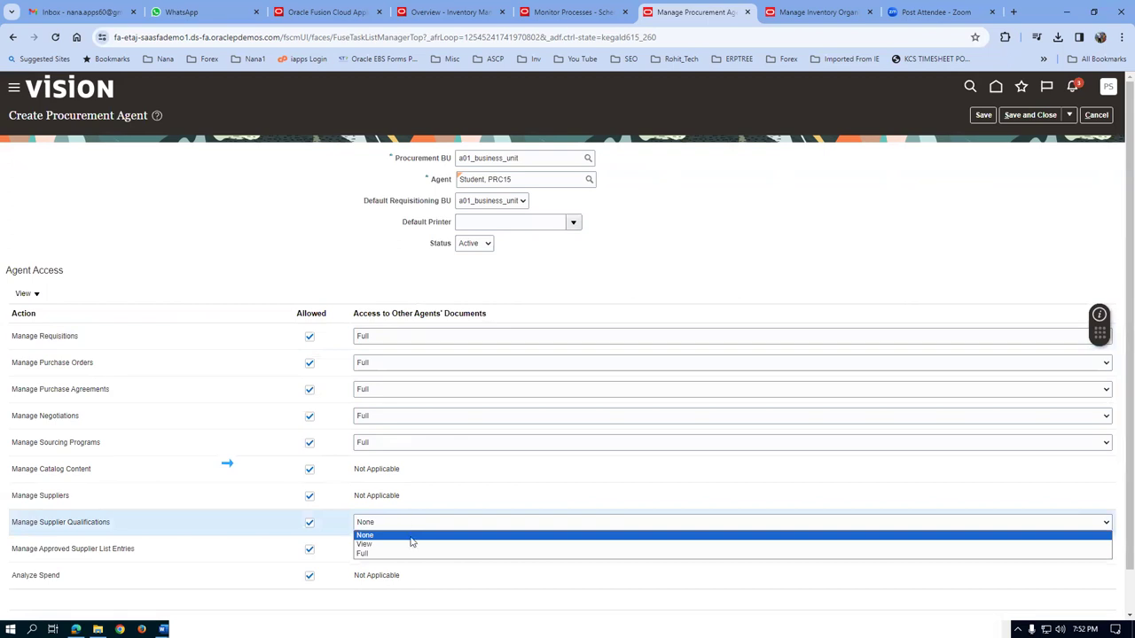
{"action": "left_click", "coordinate": [408, 554]}
{"action": "scroll", "coordinate": [474, 468], "scroll_direction": "down", "scroll_amount": 1}
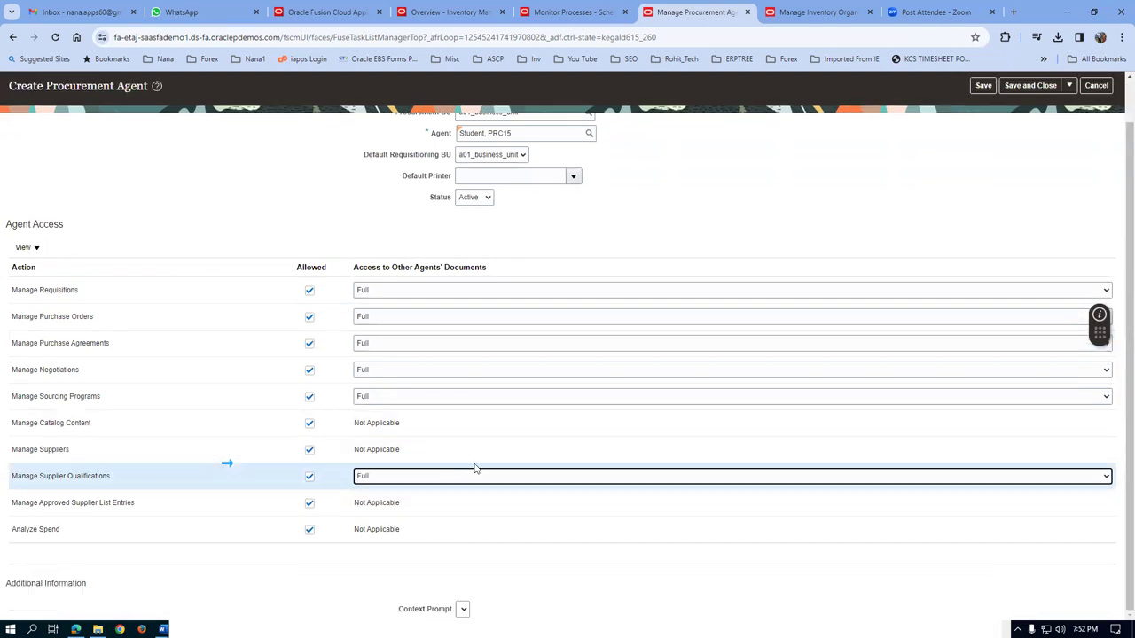
{"action": "scroll", "coordinate": [474, 468], "scroll_direction": "up", "scroll_amount": 1}
{"action": "left_click", "coordinate": [1036, 116]}
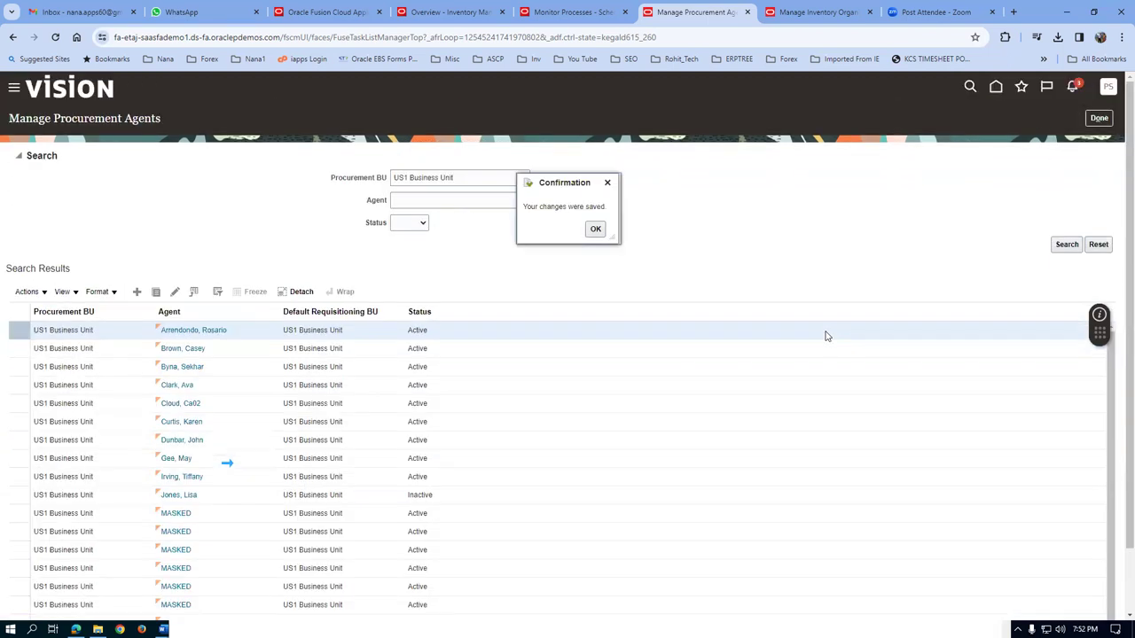
- Finish with Manage Procurement Agents, open Manage Orders in the Purchase Orders work area and start a new order
{"action": "left_click", "coordinate": [1098, 118]}
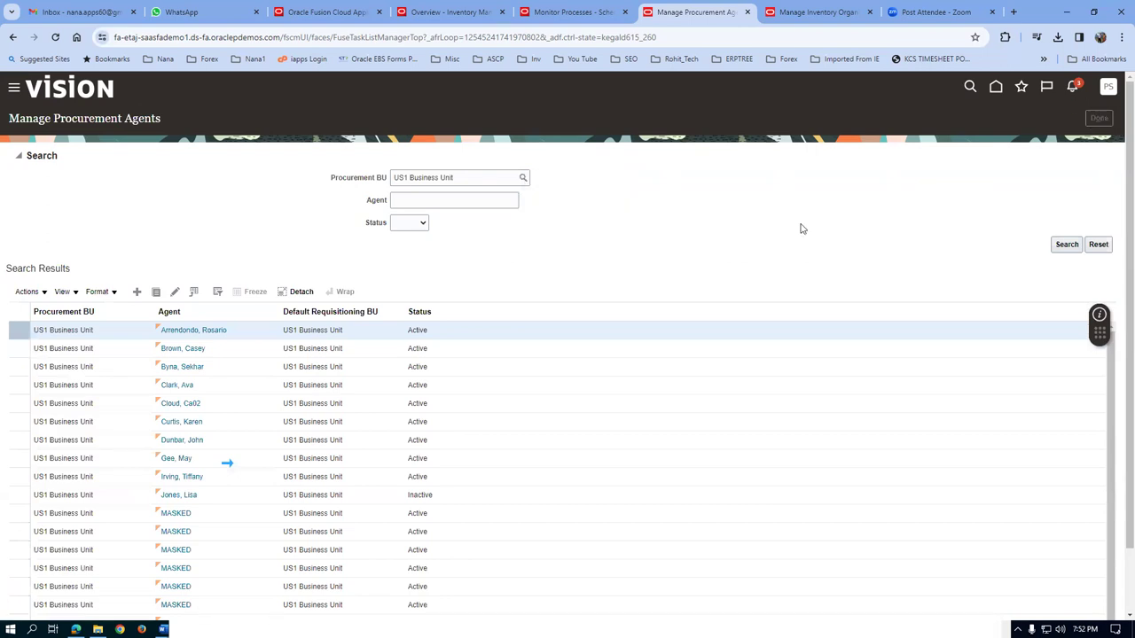
{"action": "left_click", "coordinate": [1006, 88]}
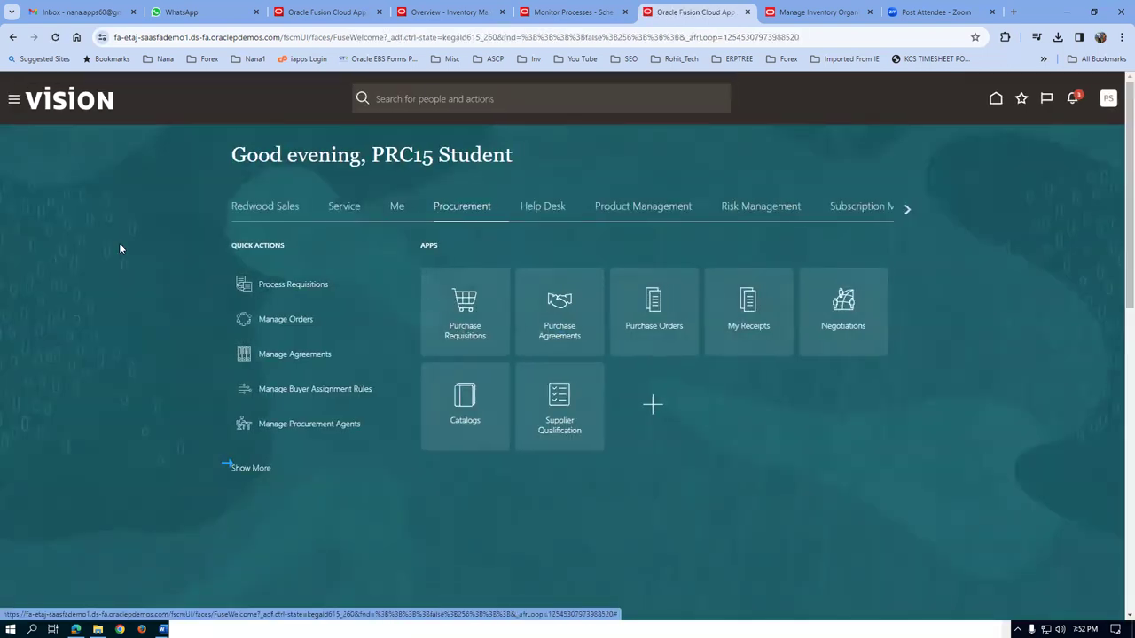
{"action": "left_click", "coordinate": [663, 326]}
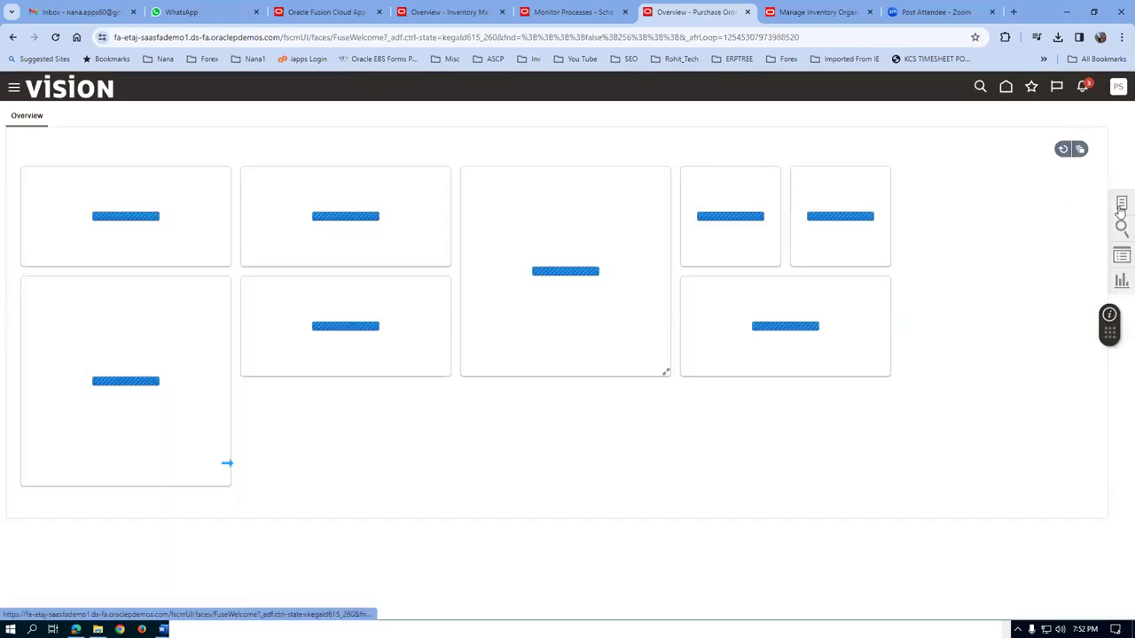
{"action": "left_click", "coordinate": [1109, 204]}
{"action": "left_click", "coordinate": [1000, 182]}
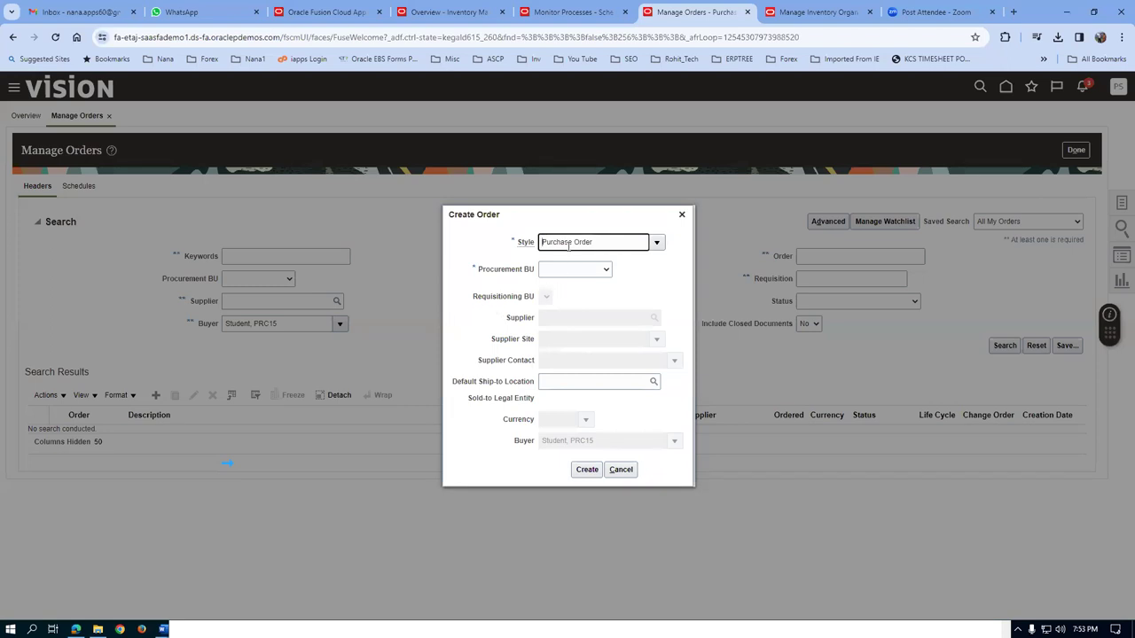
- Try to set up a purchase order for a01_business_unit with a supplier matching ABC, and cancel the order
{"action": "left_click", "coordinate": [570, 273]}
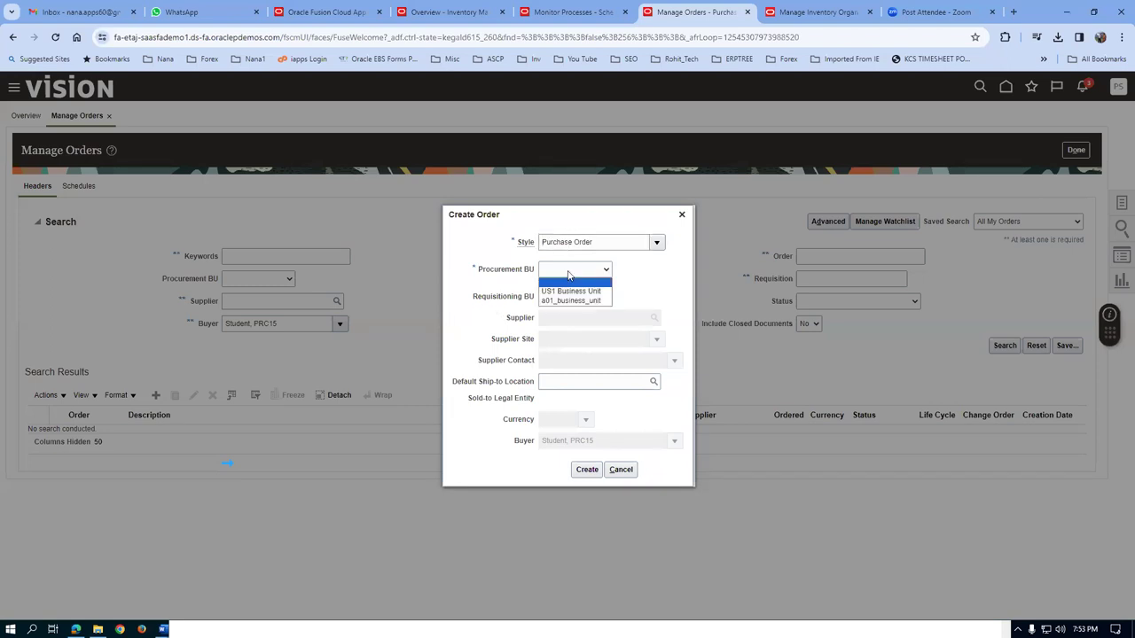
{"action": "left_click", "coordinate": [567, 301]}
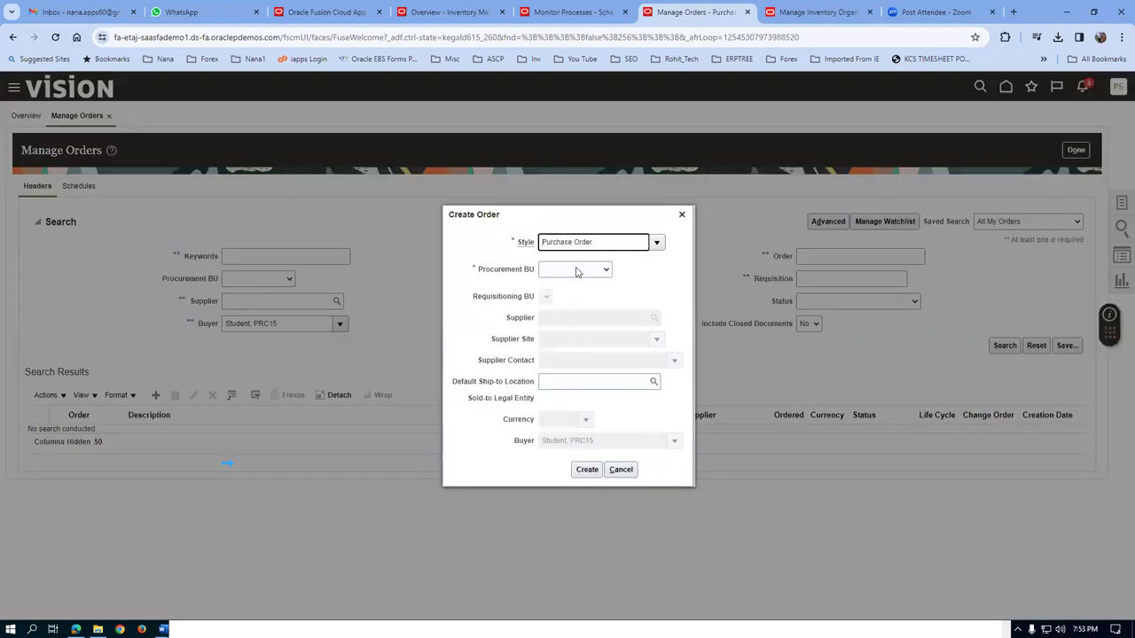
{"action": "left_click", "coordinate": [577, 271]}
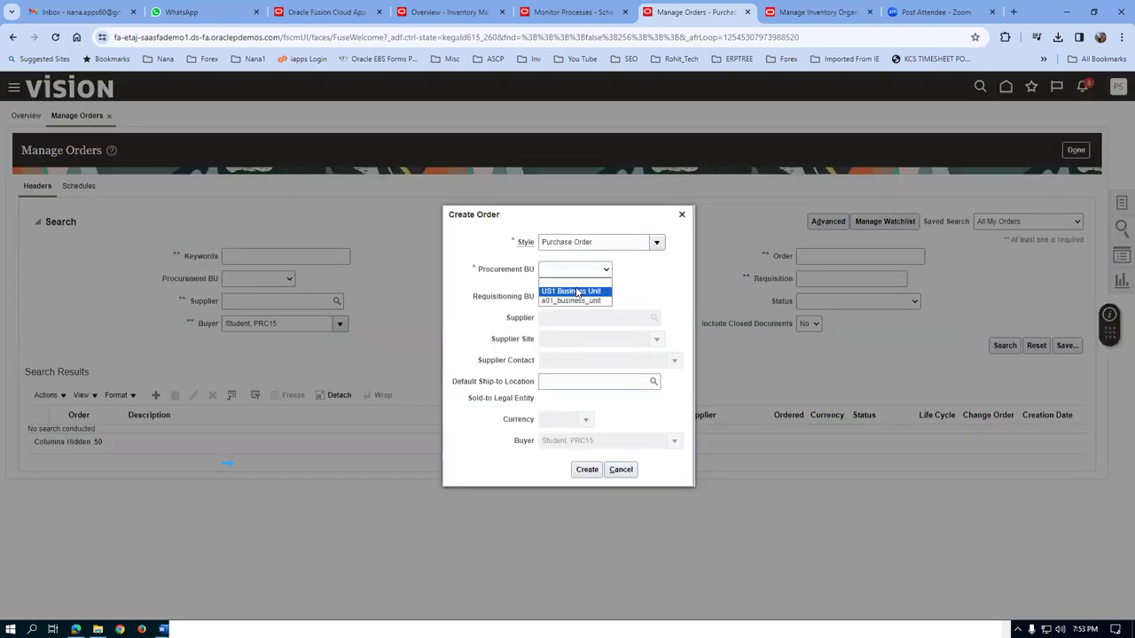
{"action": "left_click", "coordinate": [574, 301]}
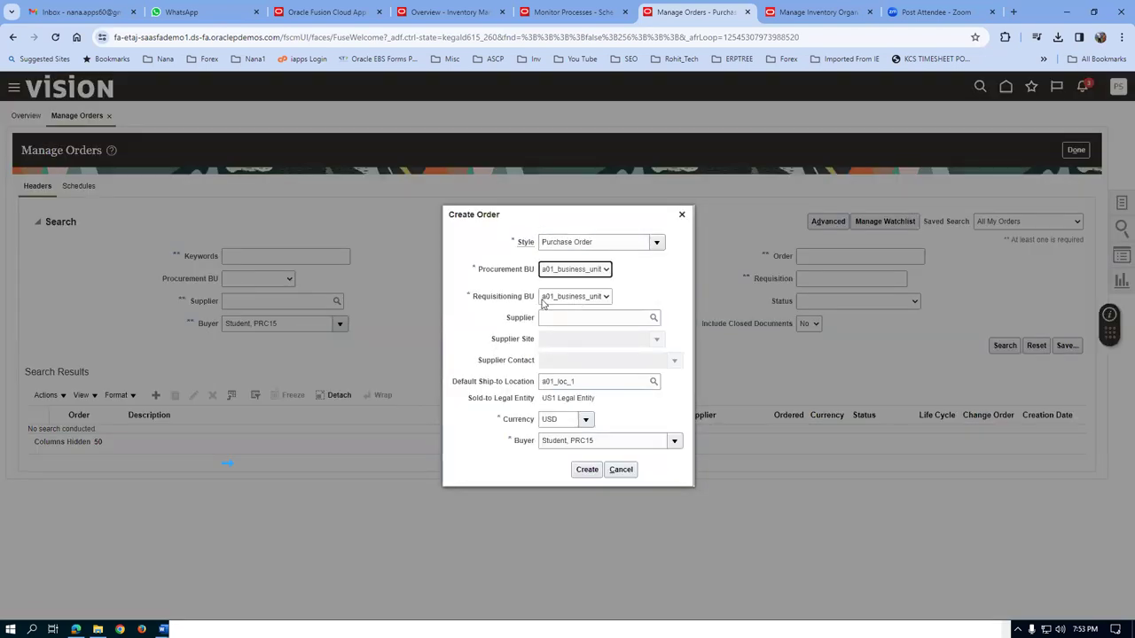
{"action": "left_click", "coordinate": [560, 321]}
{"action": "type", "text": "ABC"}
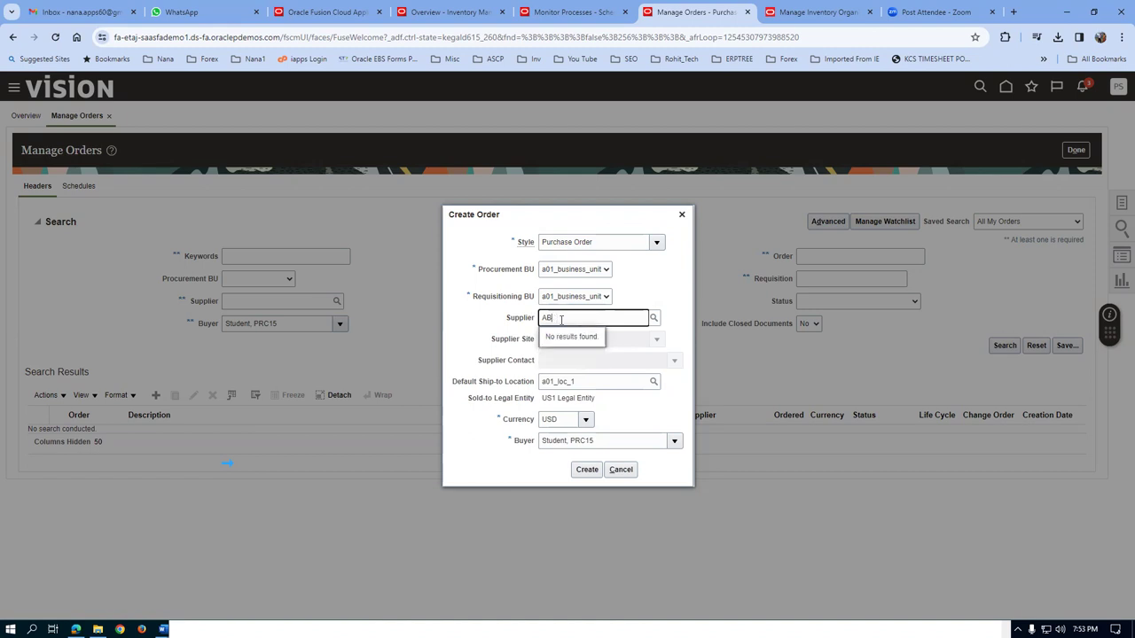
{"action": "key", "text": "BackSpace"}
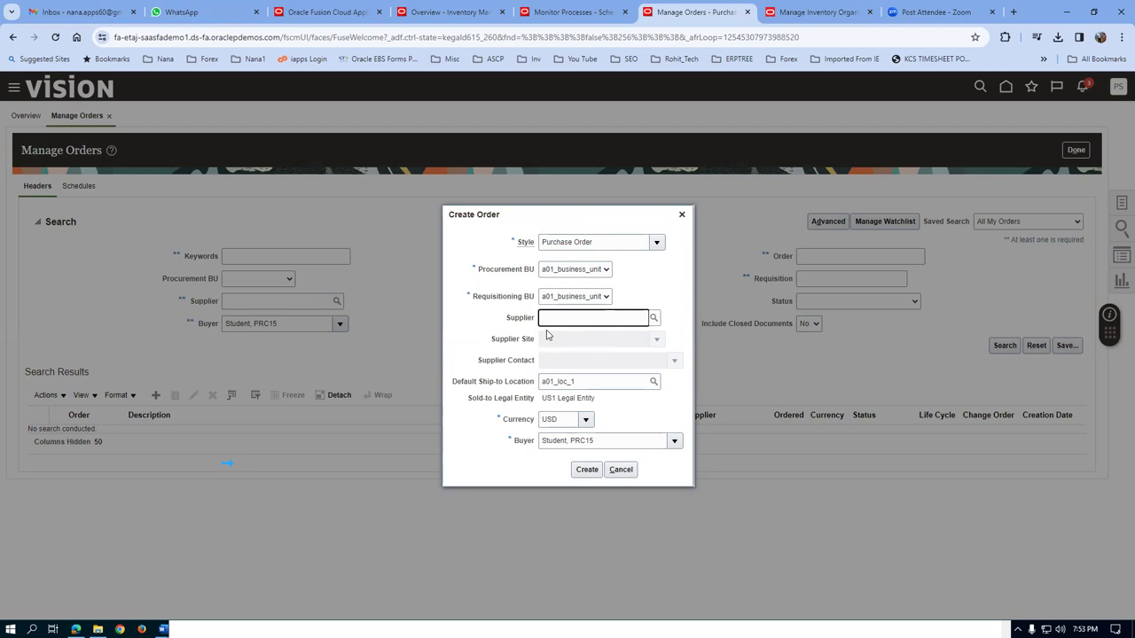
{"action": "left_click", "coordinate": [620, 469]}
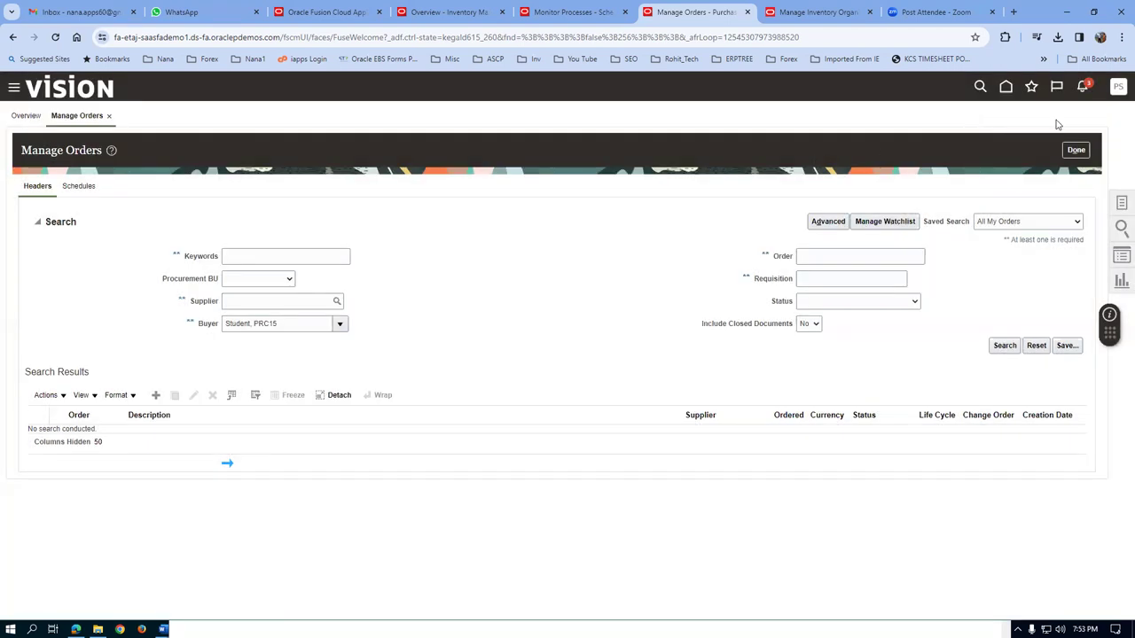
- Sign out of the application, confirm the logout and sign in again with the saved student credentials
{"action": "left_click", "coordinate": [1117, 87]}
{"action": "left_click", "coordinate": [1090, 119]}
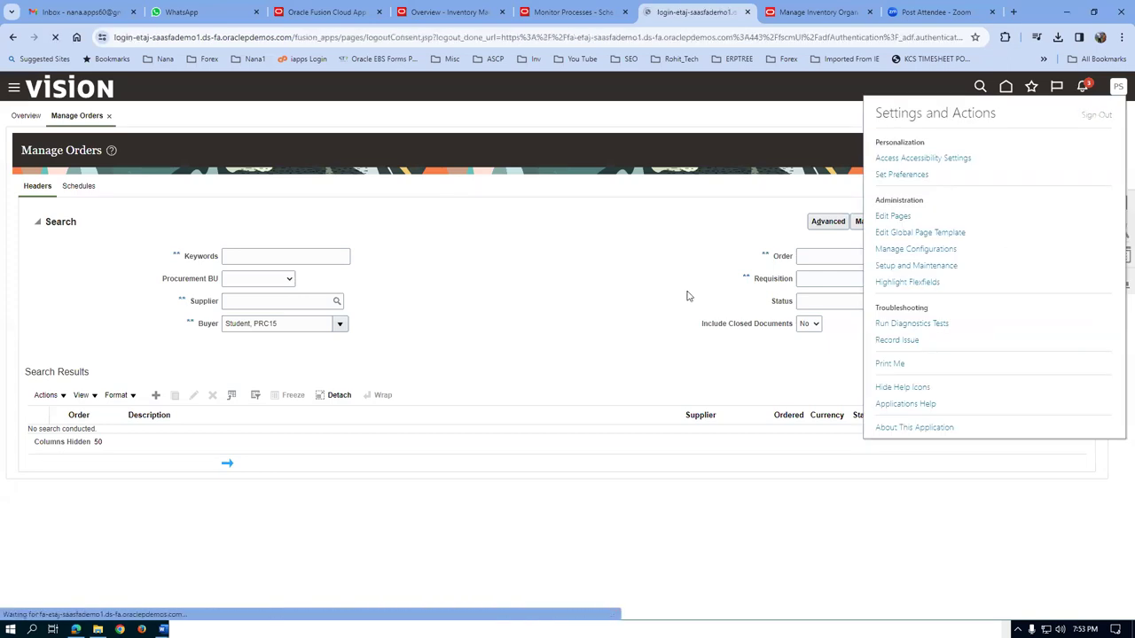
{"action": "left_click", "coordinate": [562, 319]}
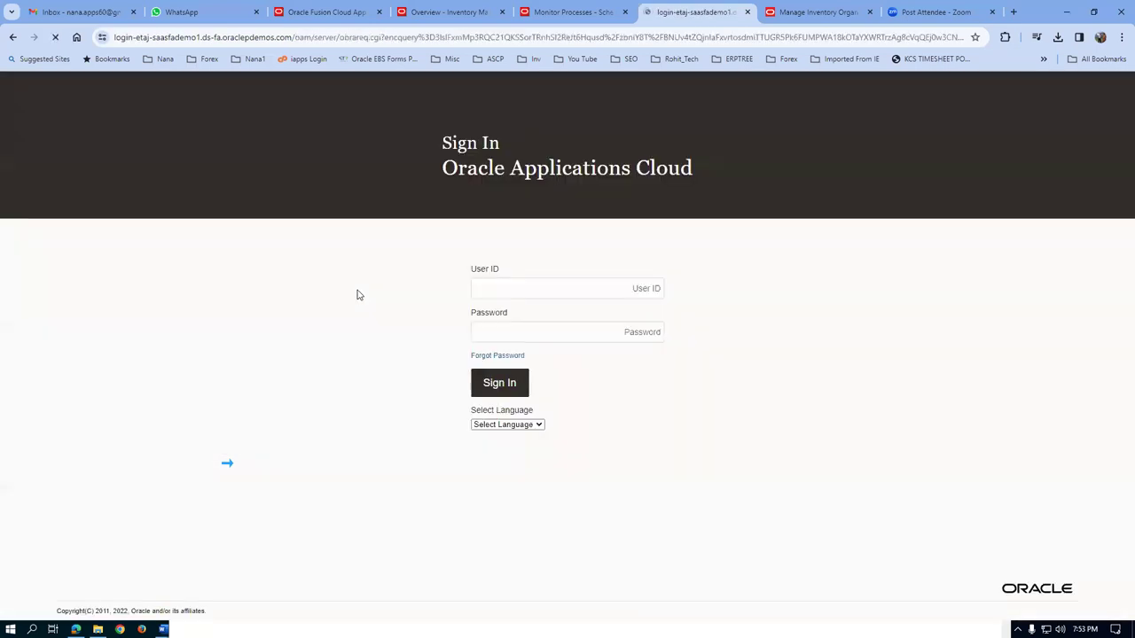
{"action": "left_click", "coordinate": [512, 387]}
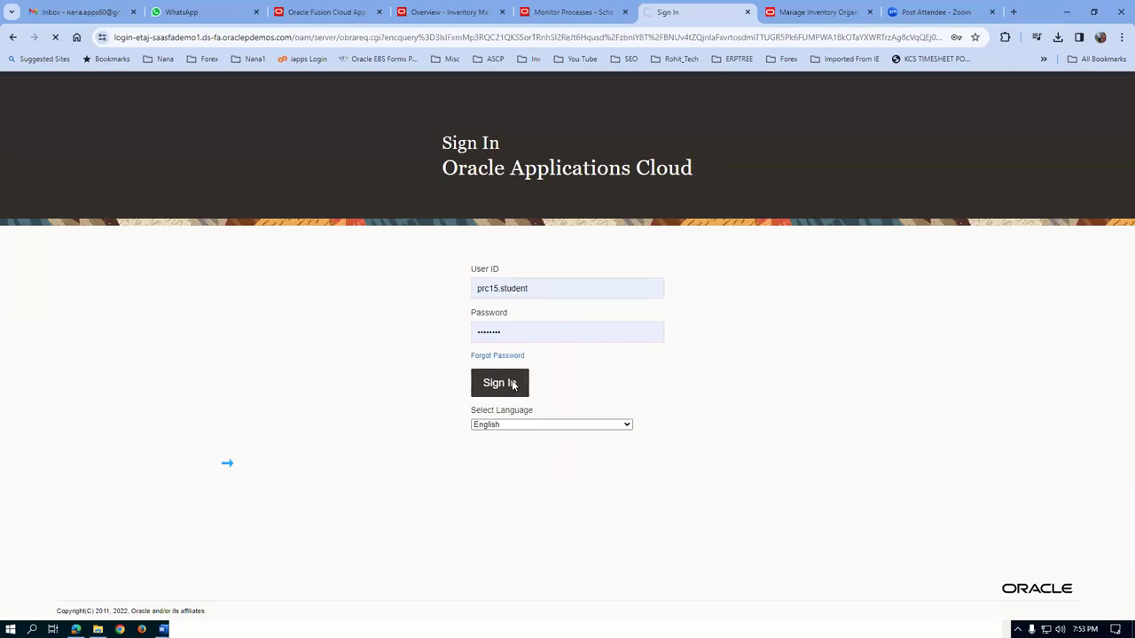
- Close the leftover browser tabs for Monitor Processes, Inventory Management Overview and Manage Inventory Organizations
{"action": "left_click", "coordinate": [599, 12]}
{"action": "left_click", "coordinate": [625, 12]}
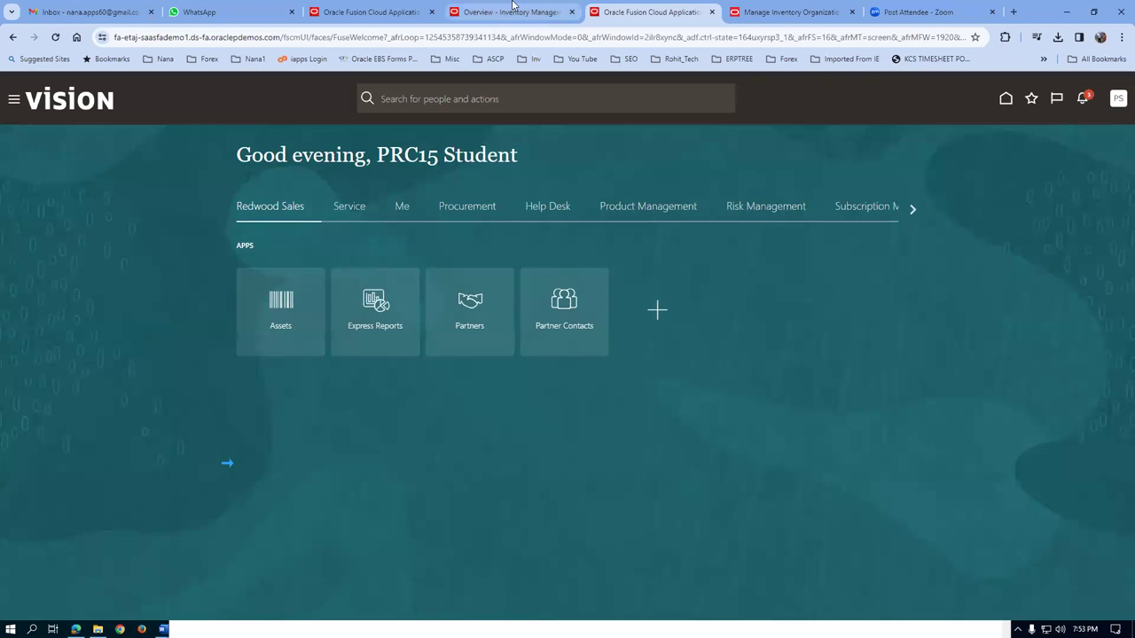
{"action": "left_click", "coordinate": [524, 7]}
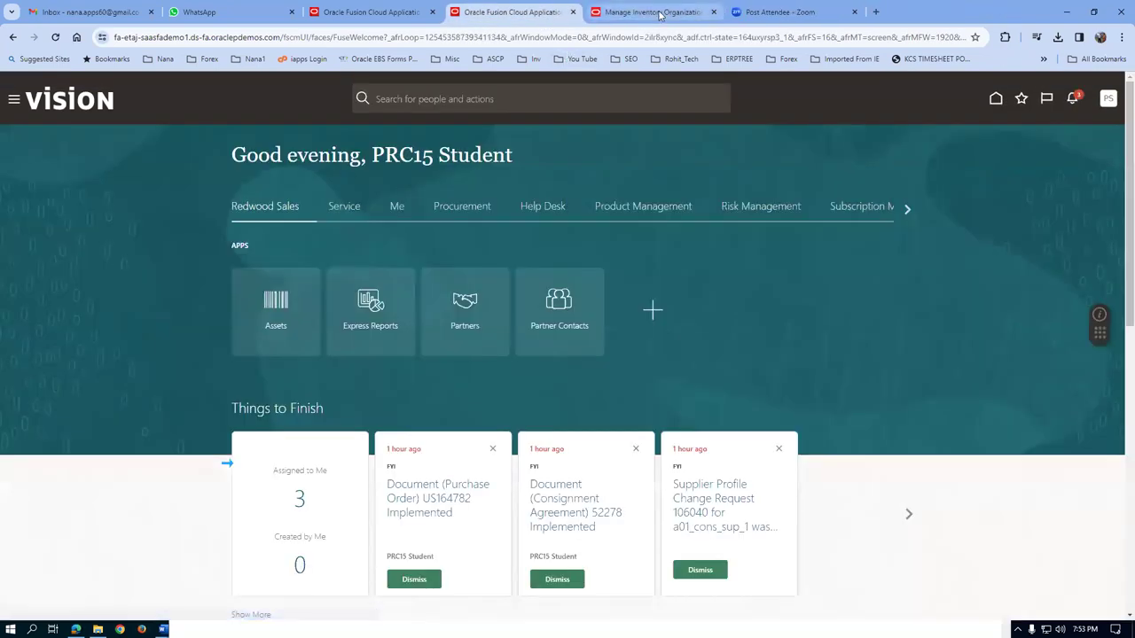
{"action": "left_click", "coordinate": [648, 11]}
{"action": "left_click", "coordinate": [711, 11]}
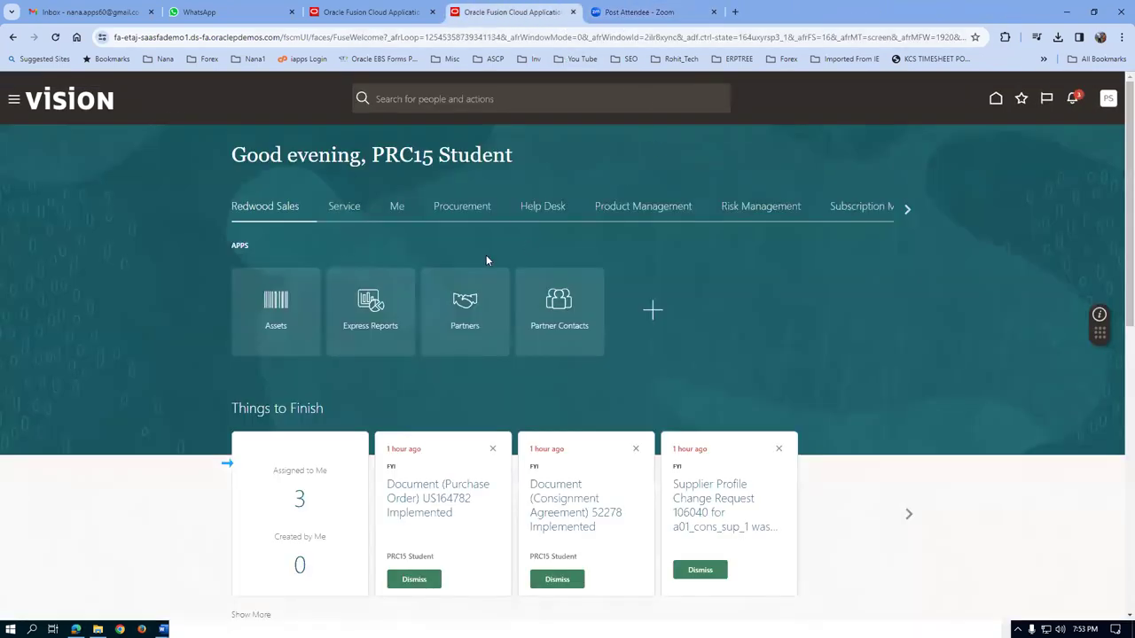
- Return to Manage Orders in the Procurement area's Purchase Orders and start creating a new order
{"action": "left_click", "coordinate": [463, 209]}
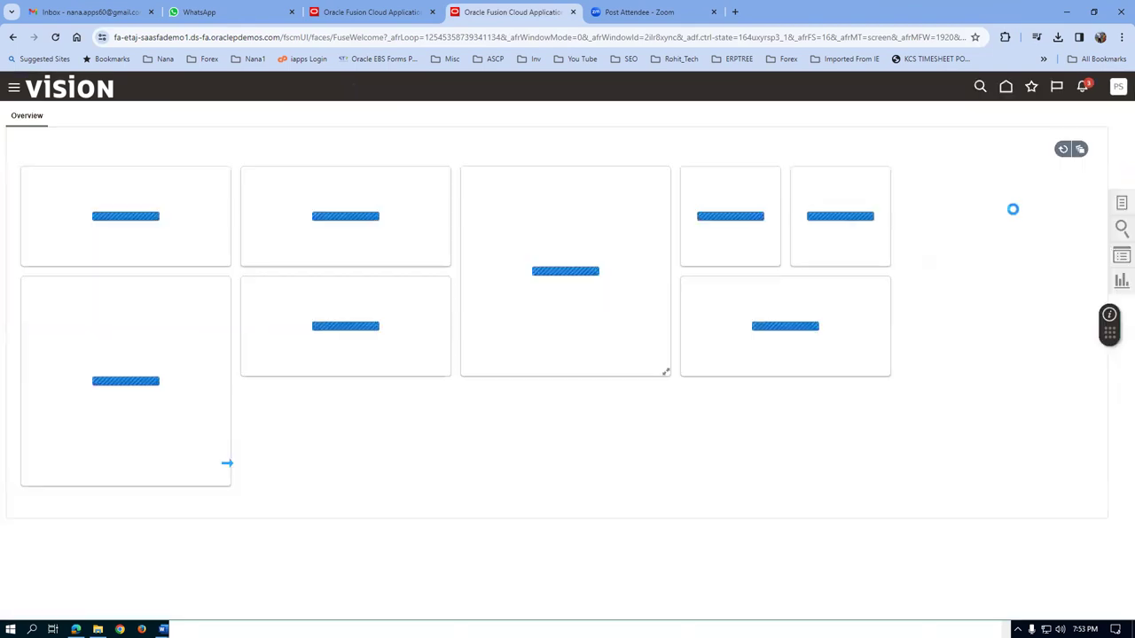
{"action": "left_click", "coordinate": [1121, 206]}
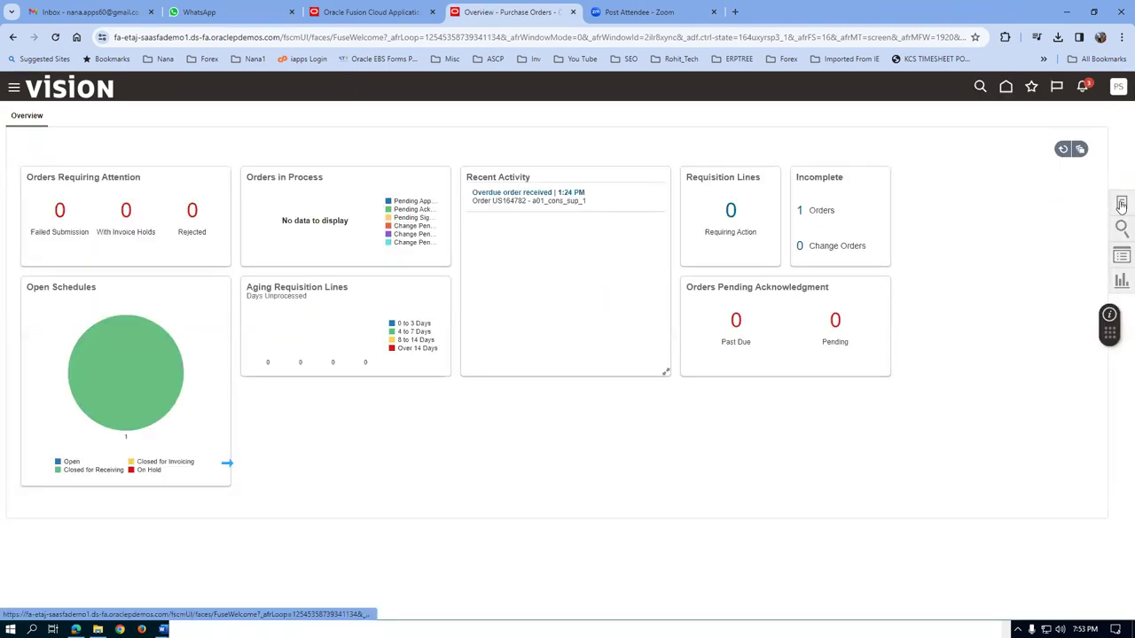
{"action": "left_click", "coordinate": [1005, 184]}
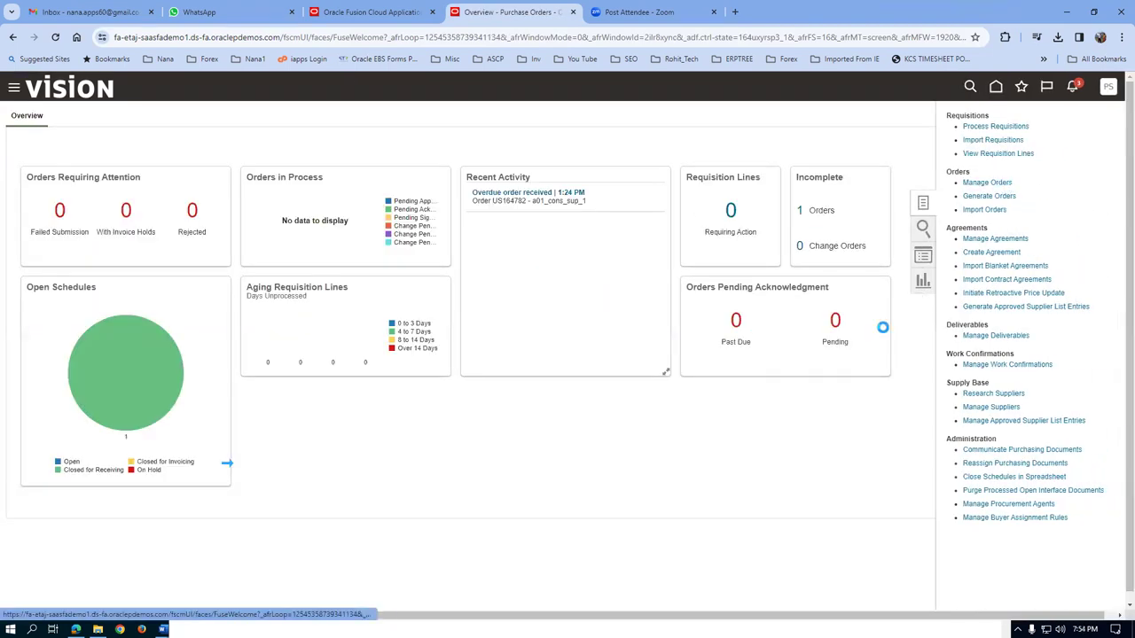
{"action": "left_click", "coordinate": [155, 396]}
- Retry the order with a01_business_unit as procurement BU and ABC as supplier, then cancel it and leave Manage Orders
{"action": "left_click", "coordinate": [572, 270]}
{"action": "left_click", "coordinate": [568, 301]}
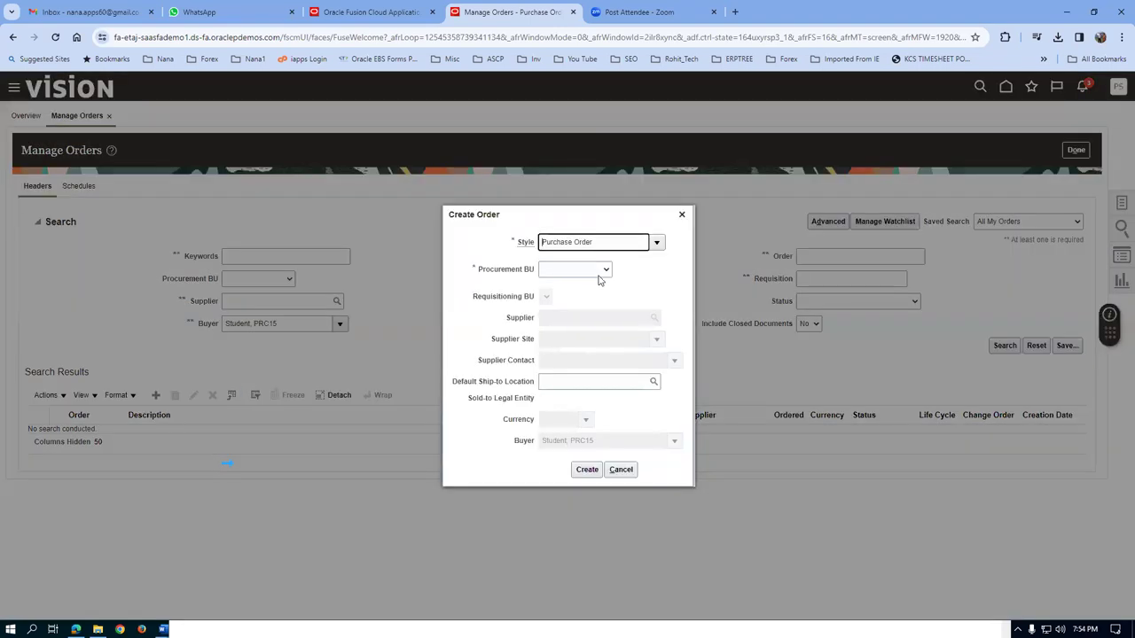
{"action": "left_click", "coordinate": [606, 271]}
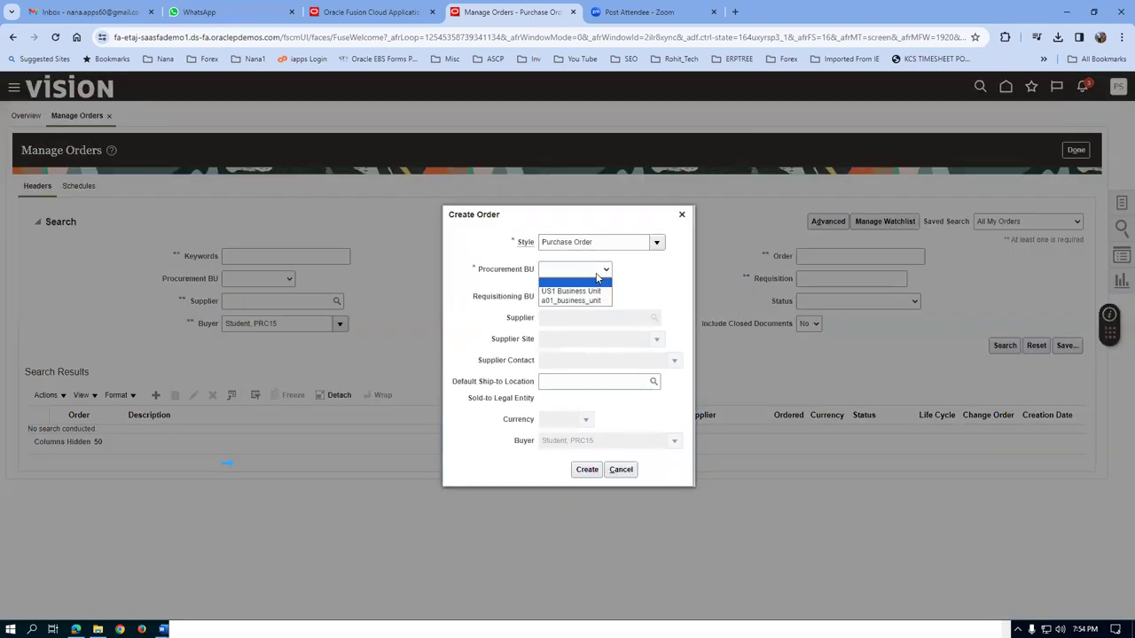
{"action": "left_click", "coordinate": [594, 299]}
{"action": "left_click", "coordinate": [595, 318]}
{"action": "type", "text": "ABC"}
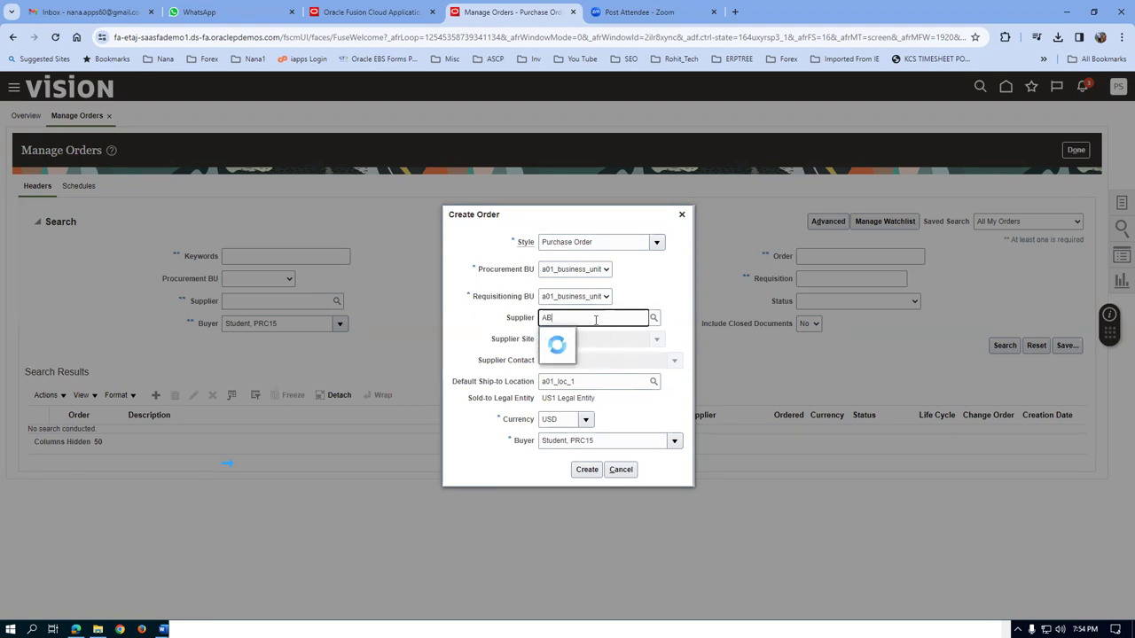
{"action": "left_click", "coordinate": [622, 470]}
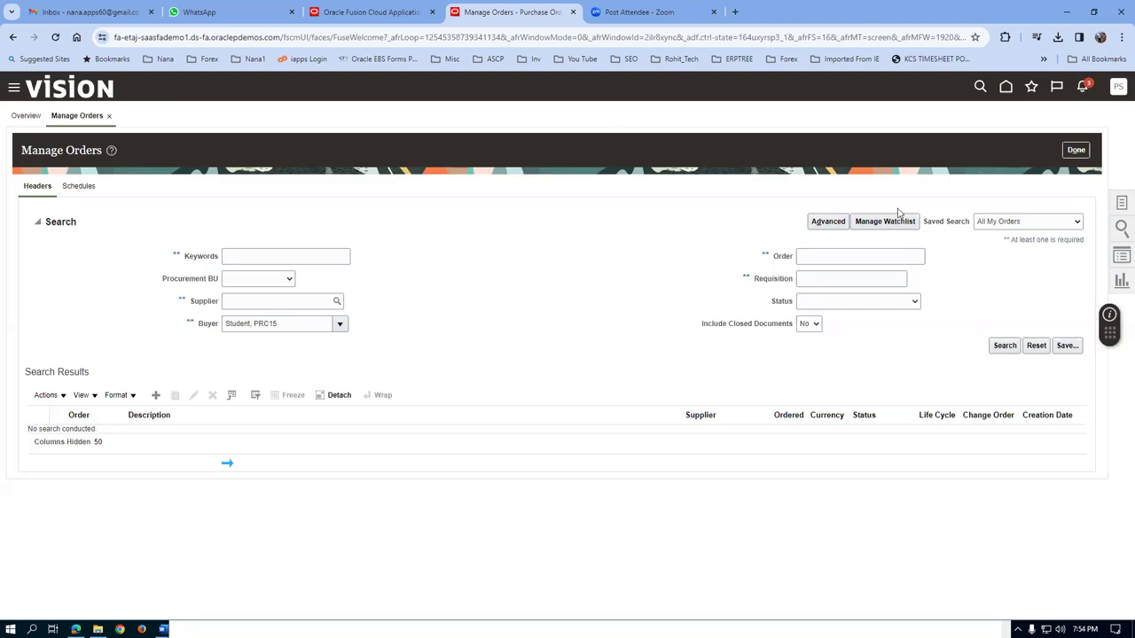
{"action": "left_click", "coordinate": [1075, 151]}
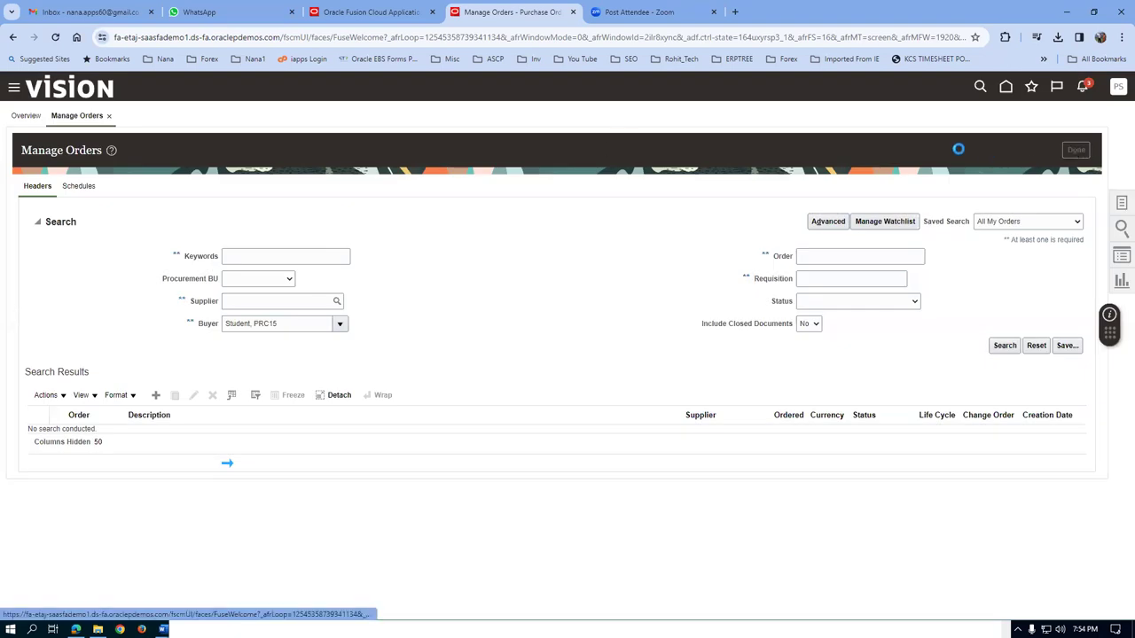
- Return to the home page, open Register Supplier from the Procurement quick actions and switch to Manage Suppliers
{"action": "left_click", "coordinate": [1007, 92]}
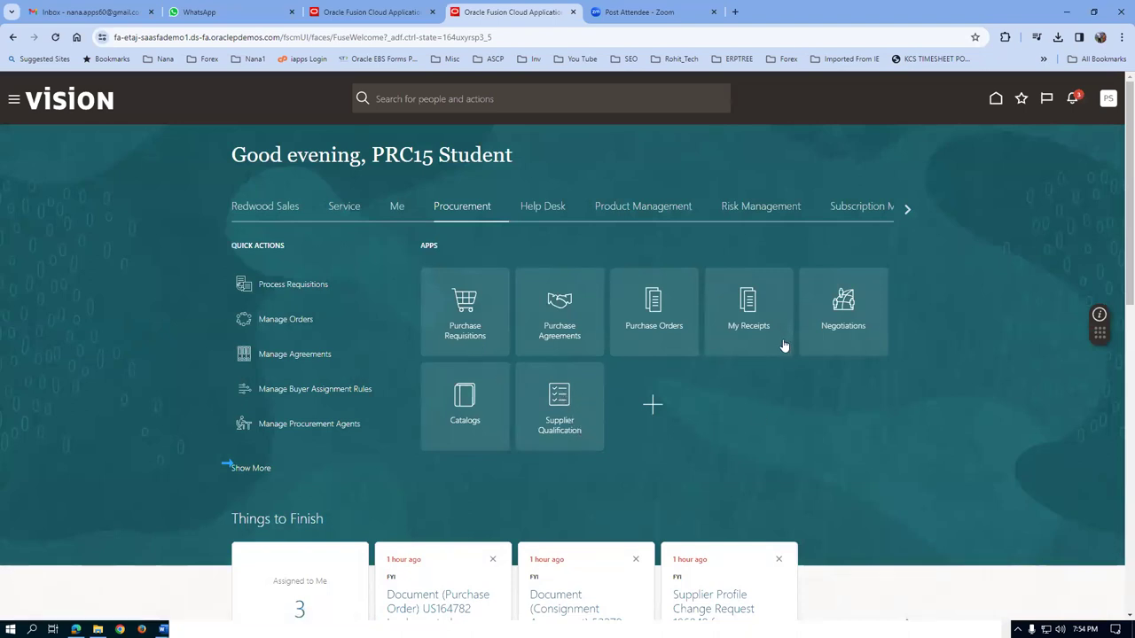
{"action": "left_click", "coordinate": [252, 468]}
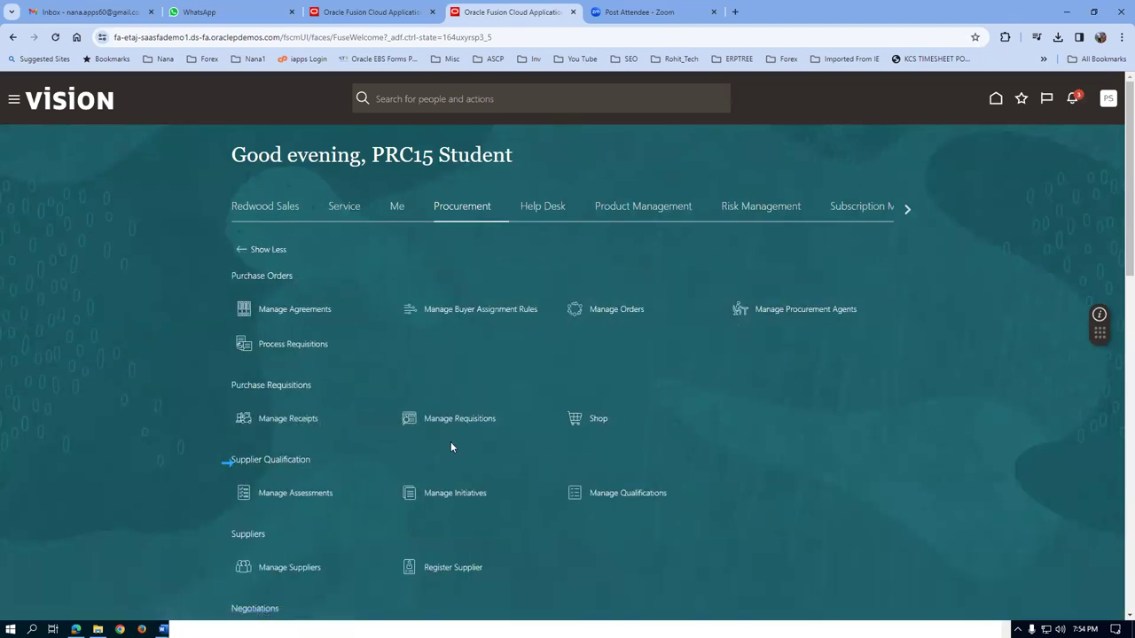
{"action": "scroll", "coordinate": [514, 434], "scroll_direction": "down", "scroll_amount": 1}
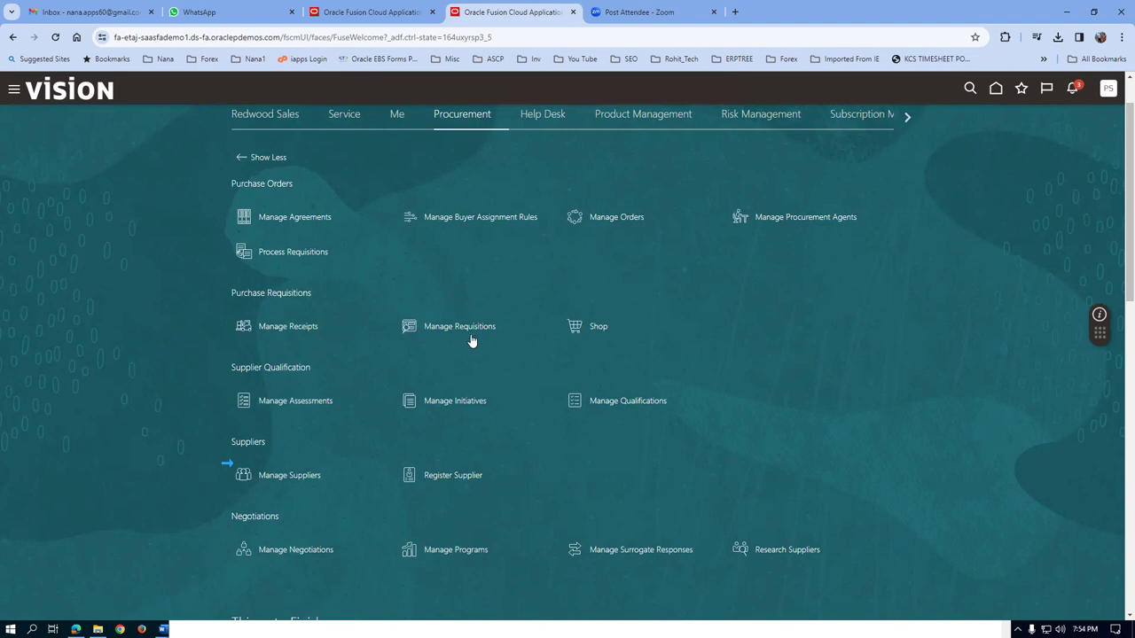
{"action": "left_click", "coordinate": [462, 481]}
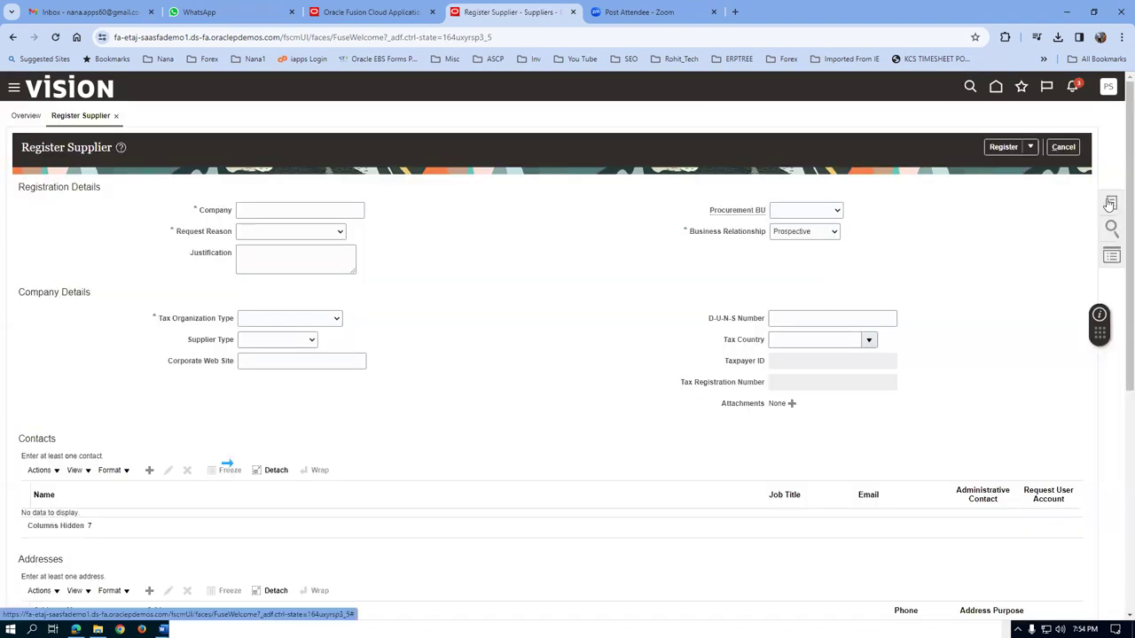
{"action": "left_click", "coordinate": [1110, 204]}
{"action": "left_click", "coordinate": [973, 120]}
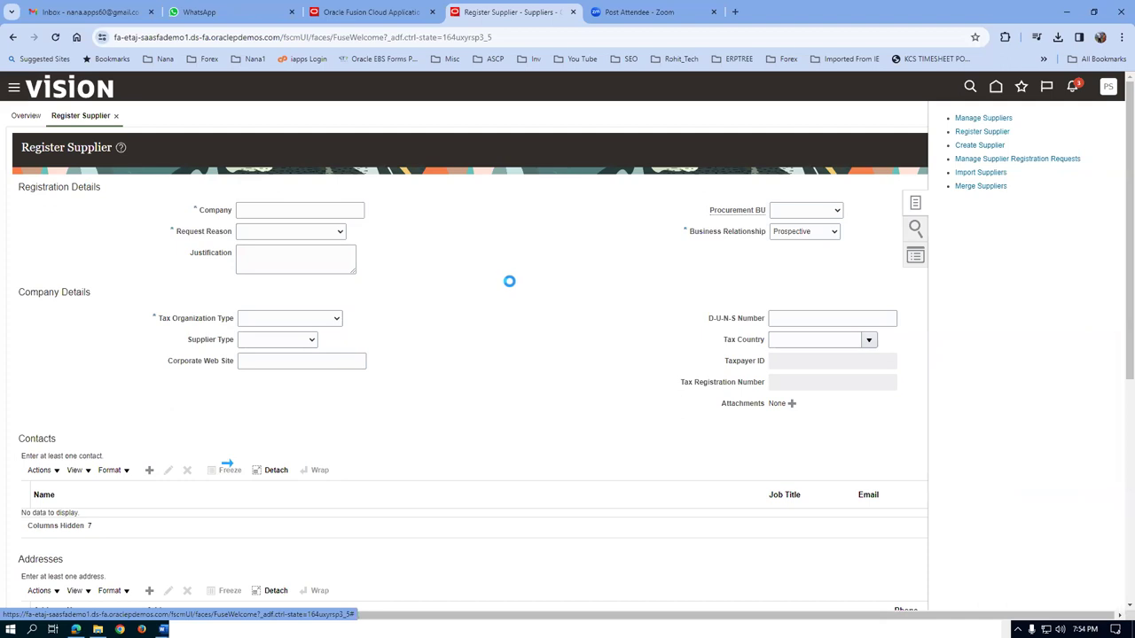
- Search the suppliers for ABC and open the ABC US1 site of ABC Consulting for editing
{"action": "left_click", "coordinate": [316, 223]}
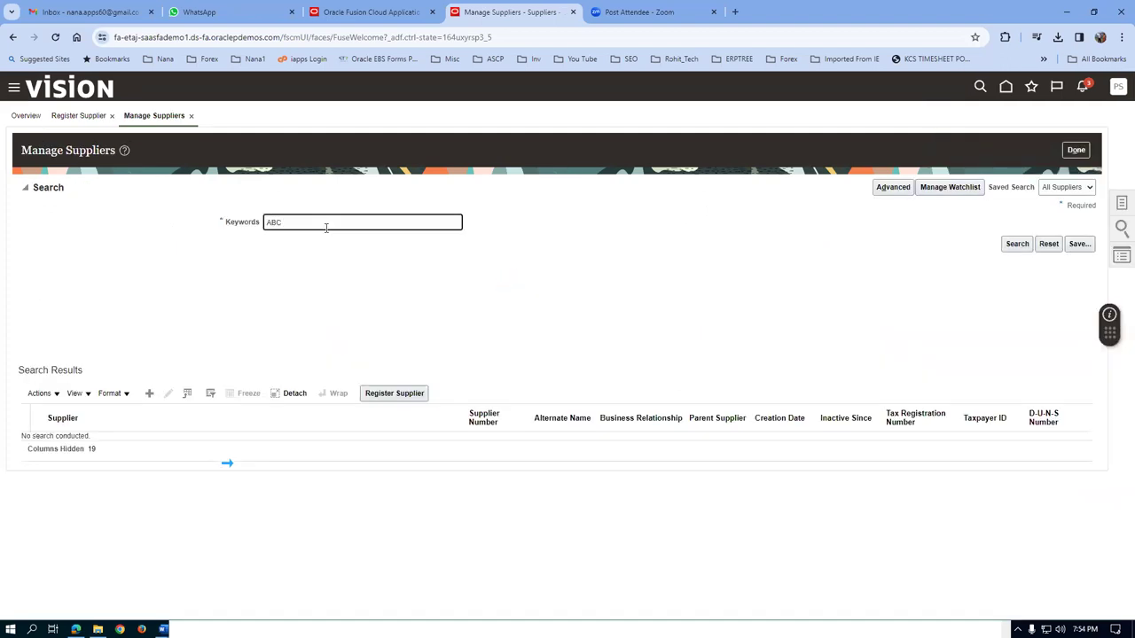
{"action": "left_click", "coordinate": [1017, 245]}
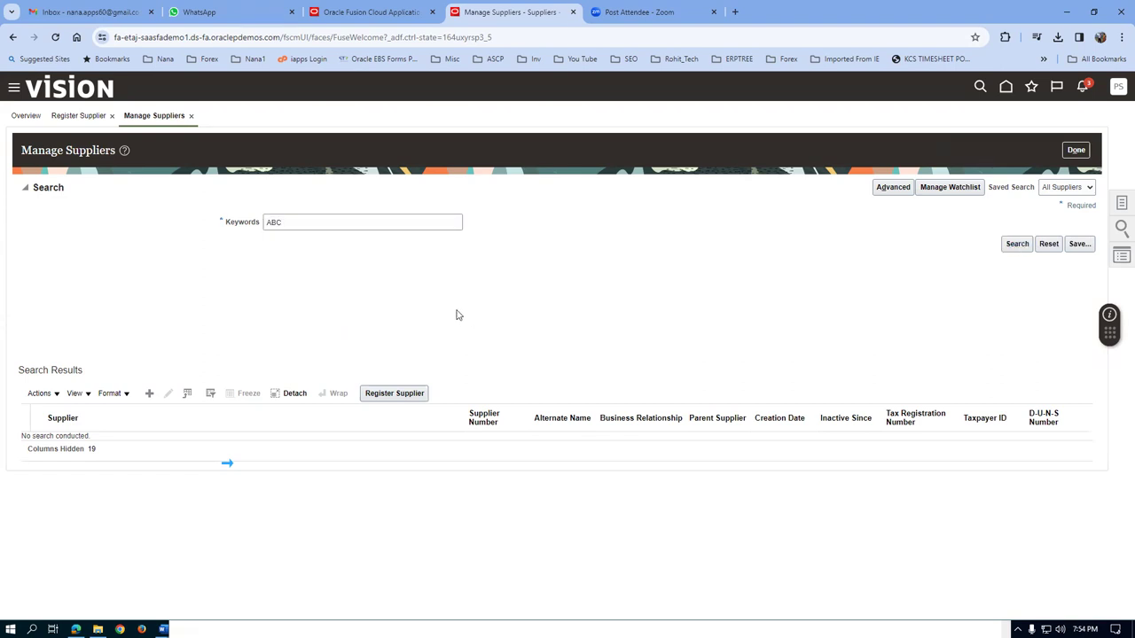
{"action": "left_click", "coordinate": [24, 458]}
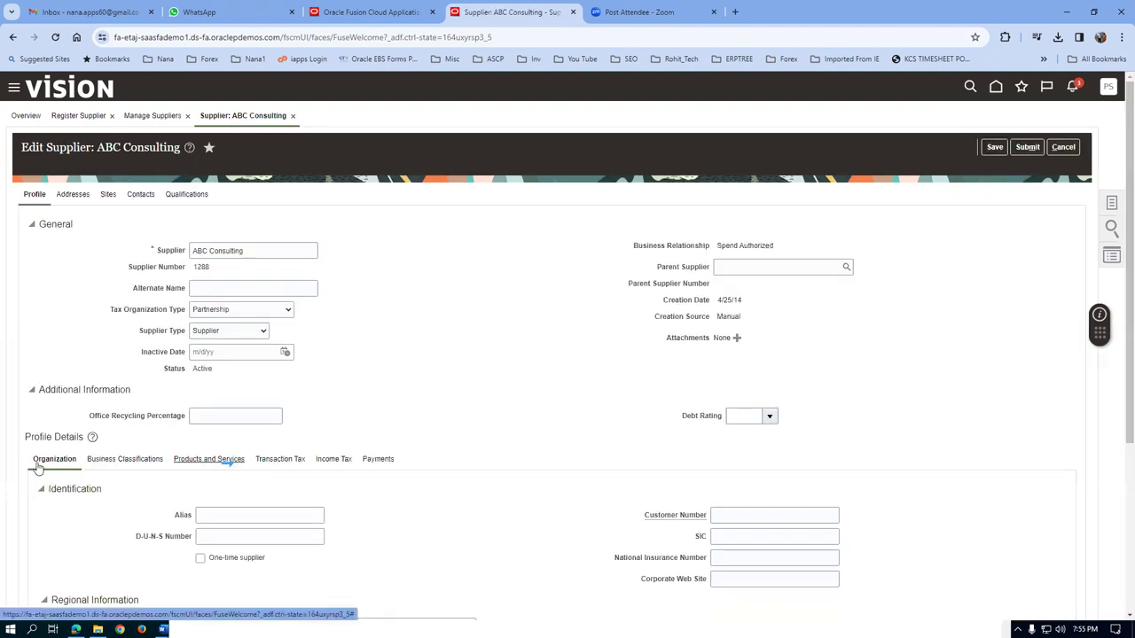
{"action": "left_click", "coordinate": [109, 197]}
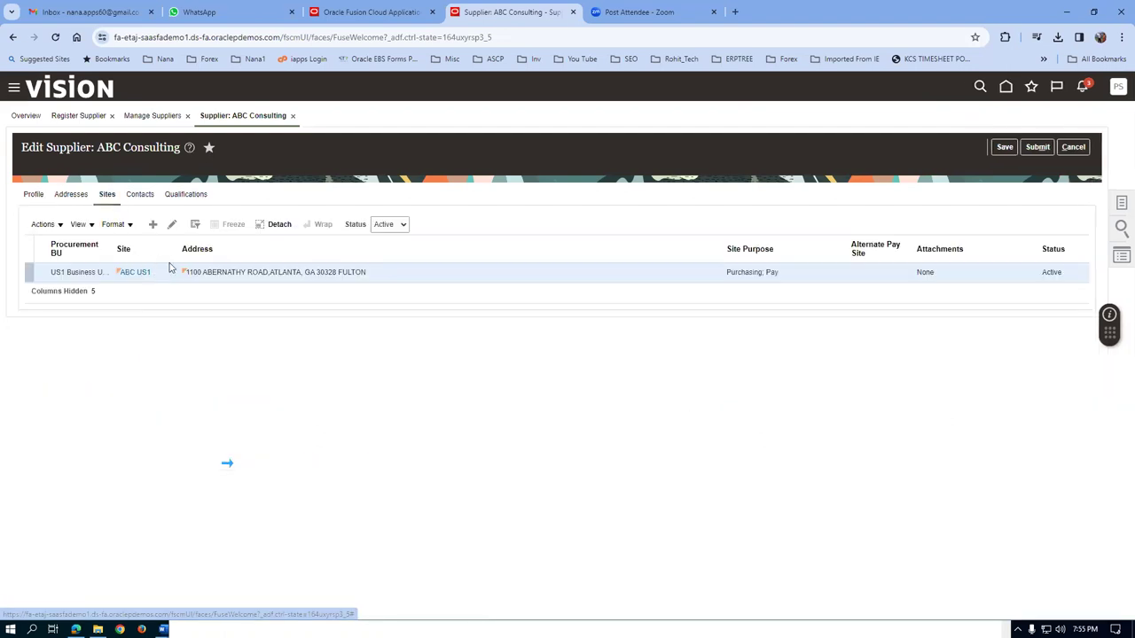
{"action": "left_click", "coordinate": [172, 226]}
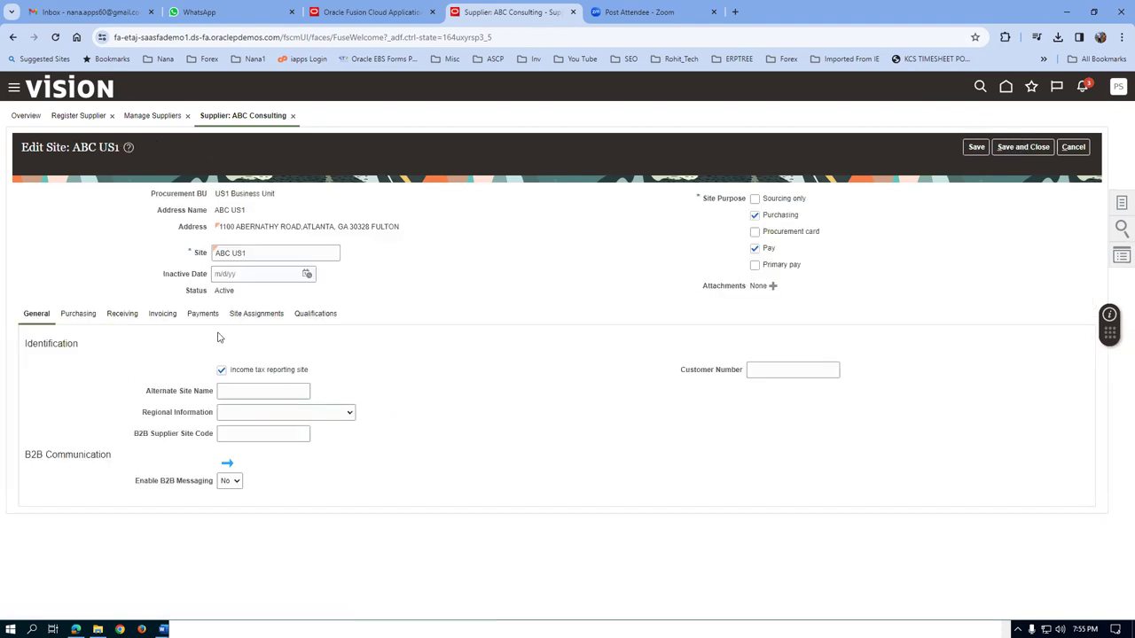
- Autocreate site assignments for ABC US1 under US1 Business Unit, then remove the added Sweden Business Unit assignment
{"action": "left_click", "coordinate": [258, 319]}
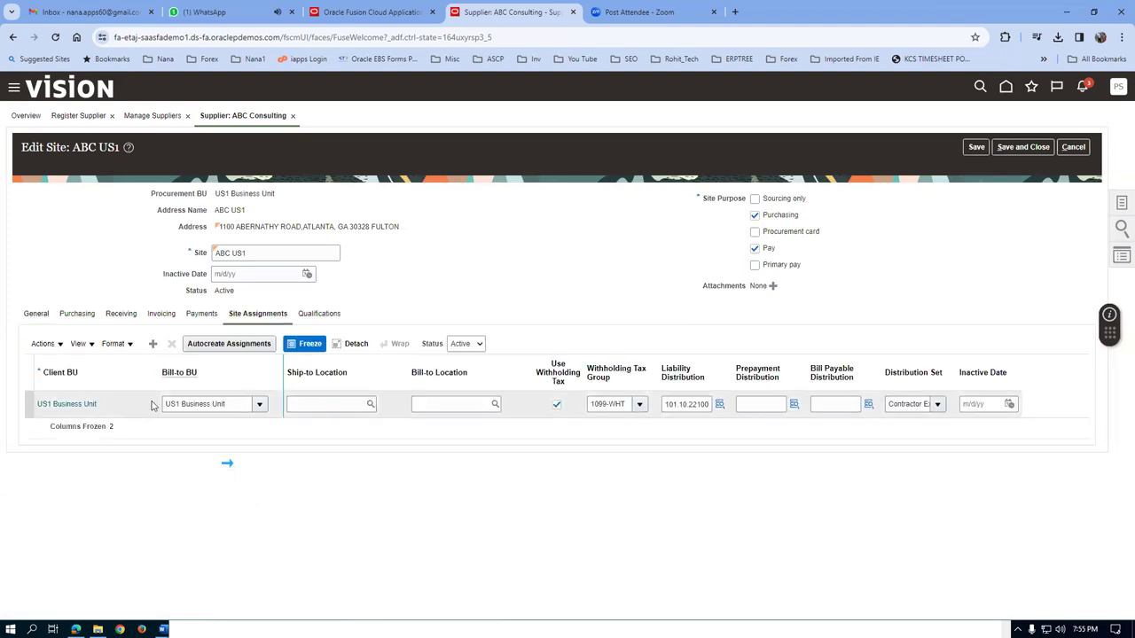
{"action": "left_click", "coordinate": [227, 344]}
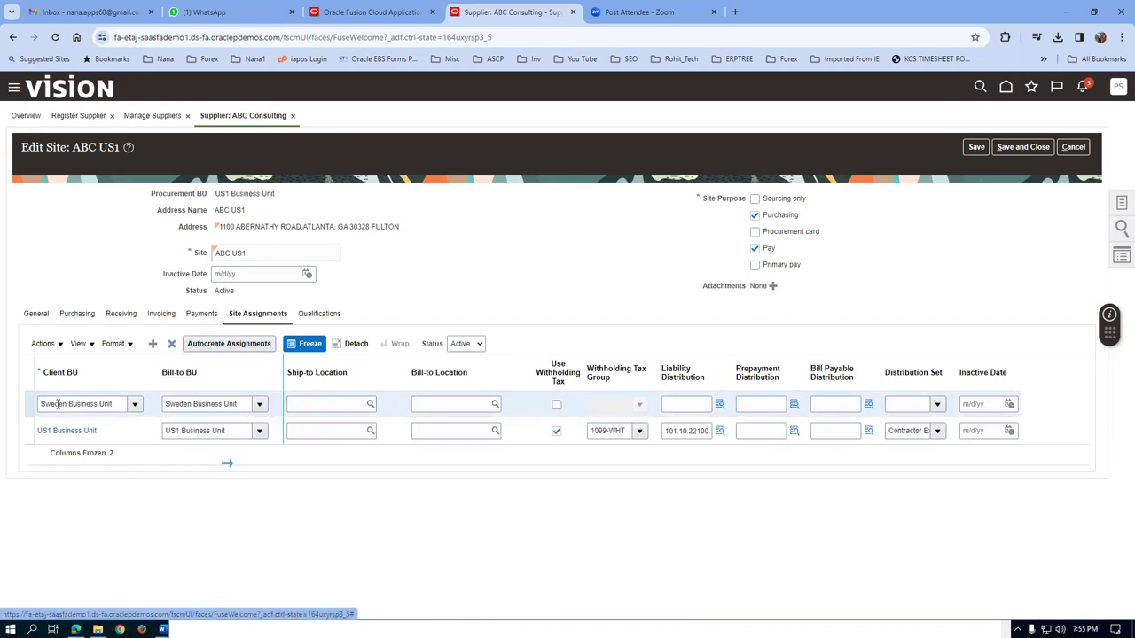
{"action": "left_click", "coordinate": [176, 345]}
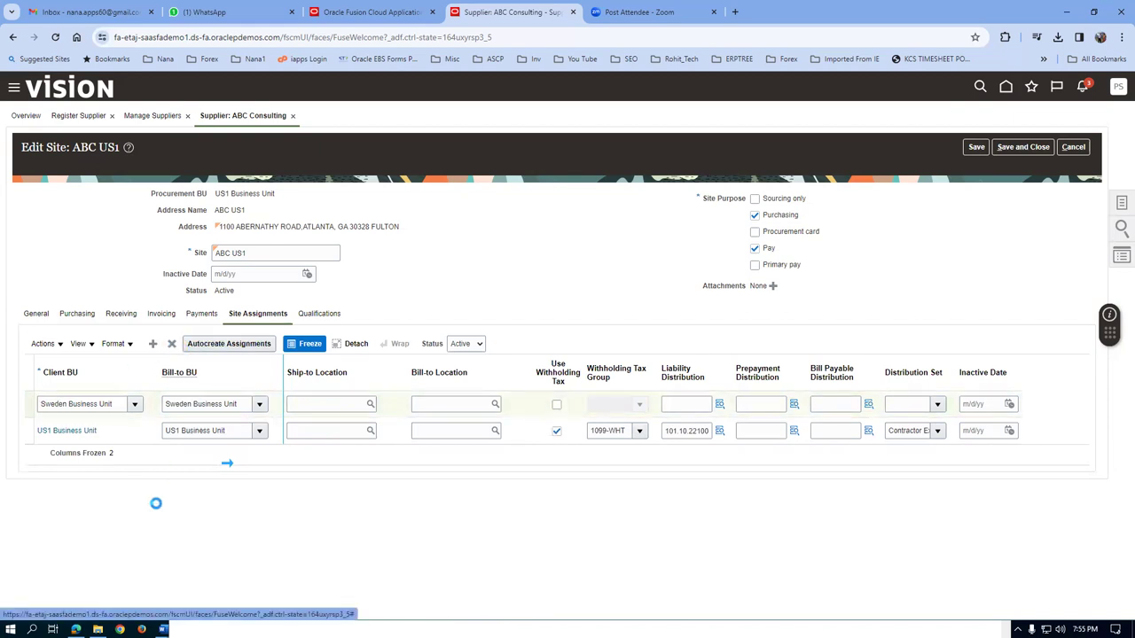
- Try to add a site assignment with a01 as client BU to the ABC US1 site, then cancel the site edit
{"action": "left_click", "coordinate": [152, 343]}
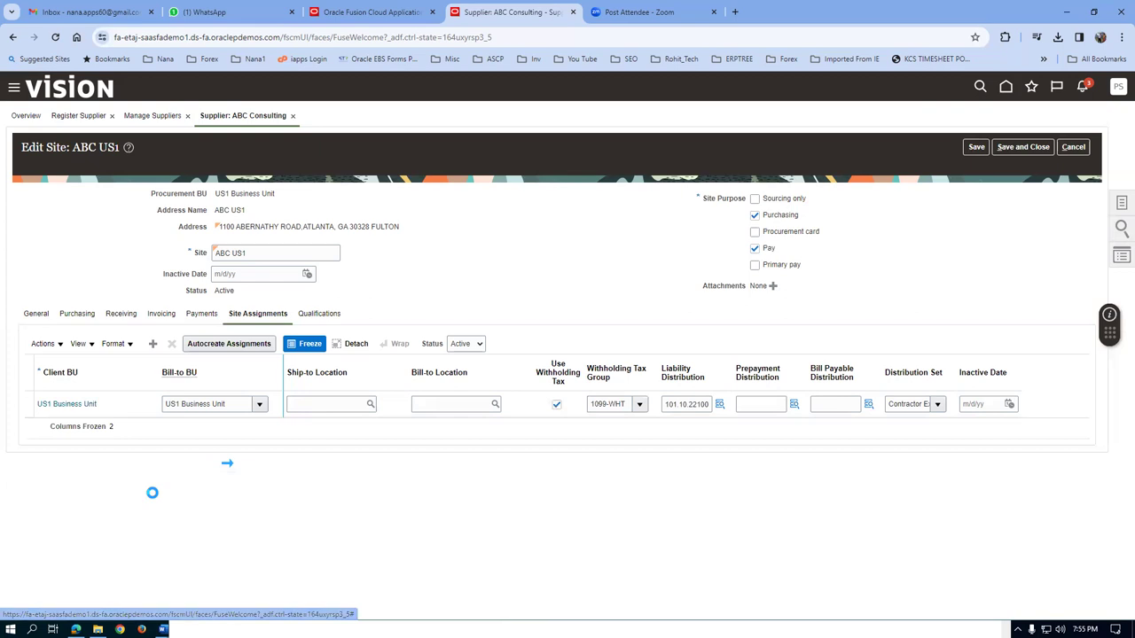
{"action": "left_click", "coordinate": [116, 407]}
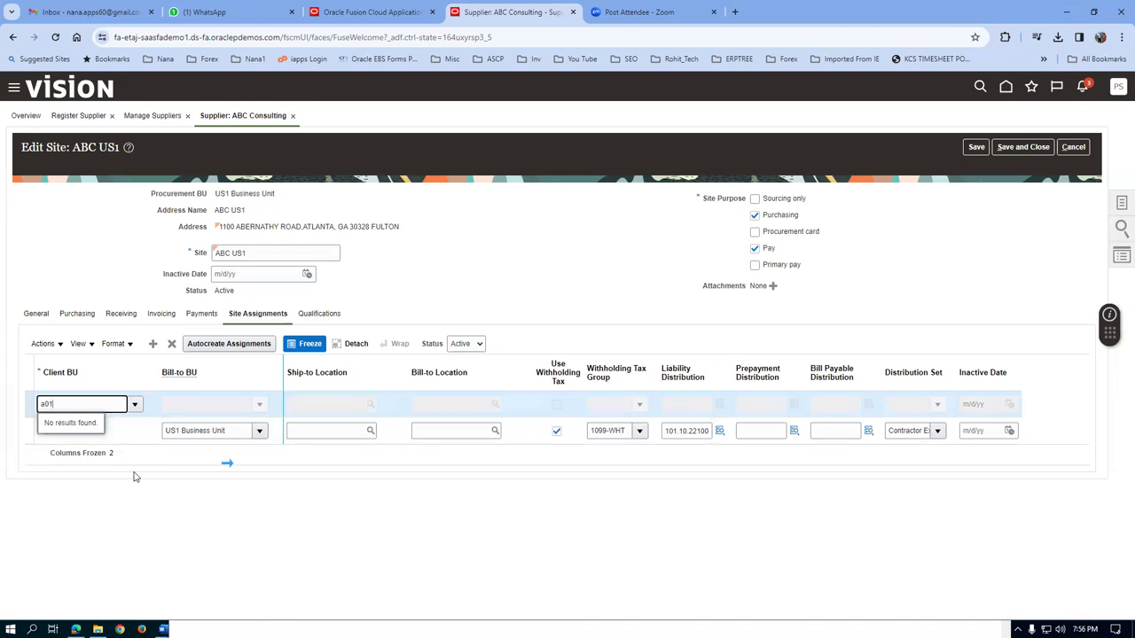
{"action": "key", "text": "BackSpace"}
{"action": "key", "text": "BackSpace"}
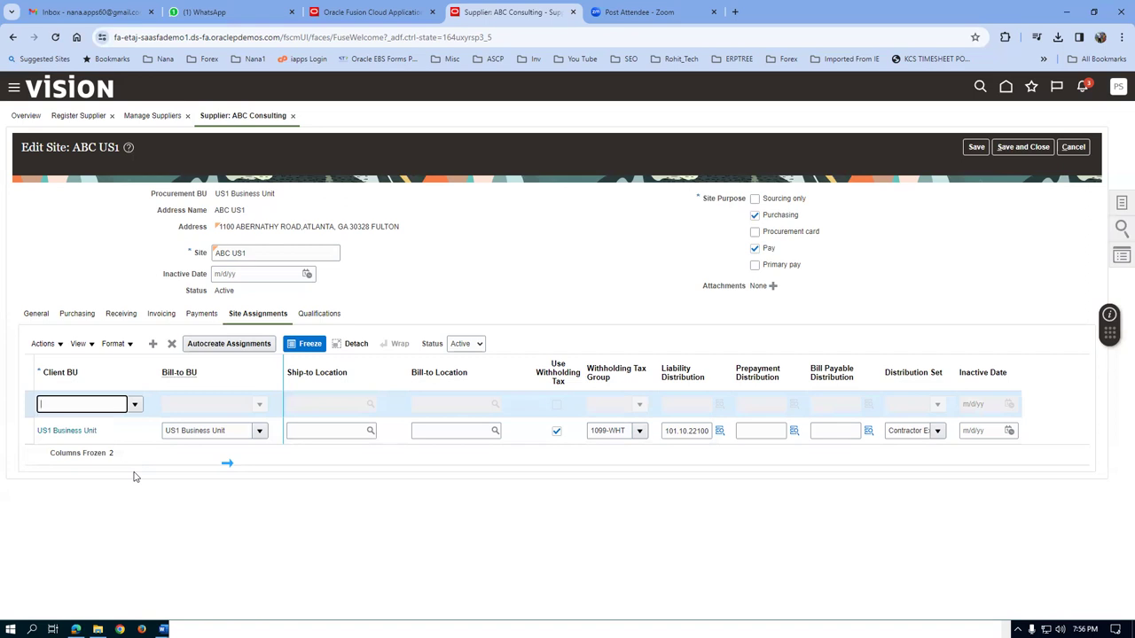
{"action": "left_click", "coordinate": [536, 254]}
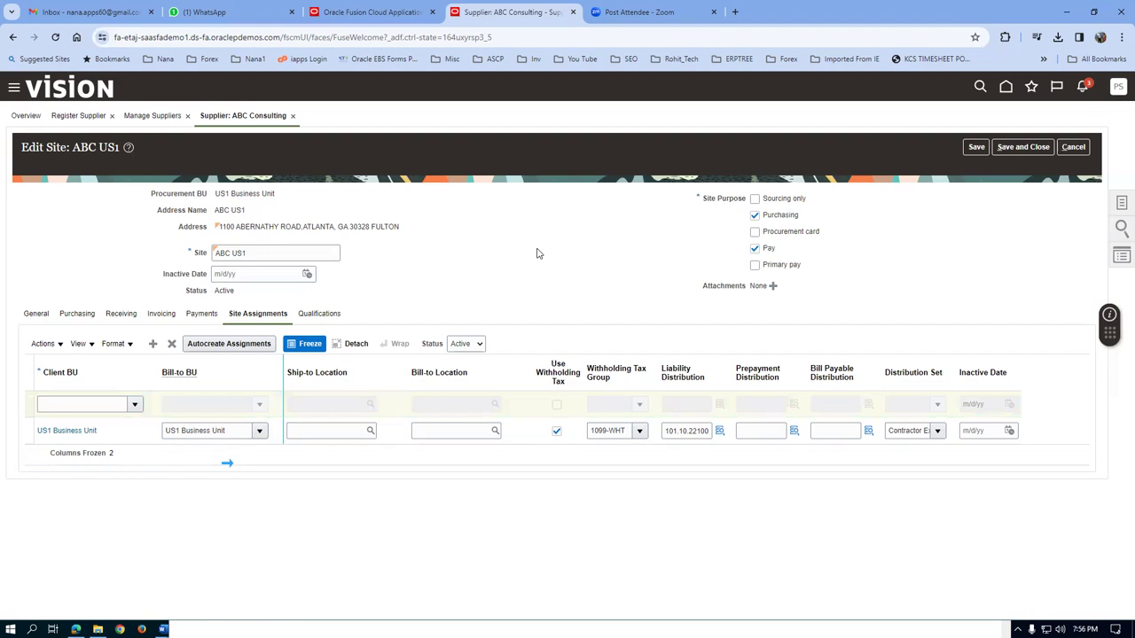
{"action": "left_click", "coordinate": [1072, 147]}
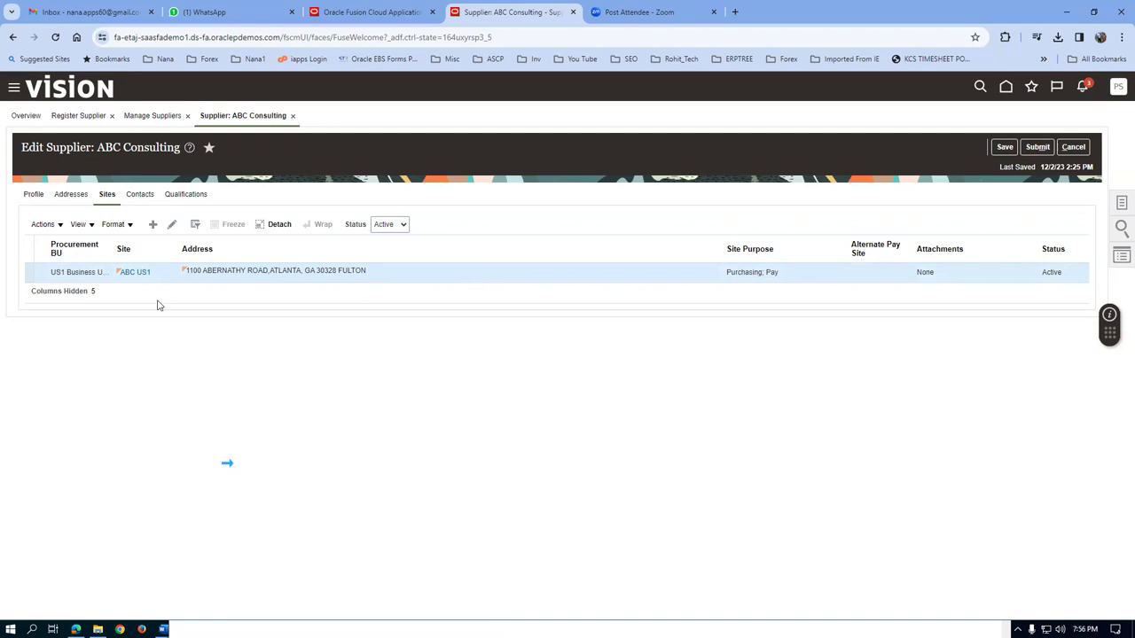
- Compare the ABC US1 site's client BU assignment with the Vision enterprise structure PDF, closing the site without changes
{"action": "left_click", "coordinate": [172, 224]}
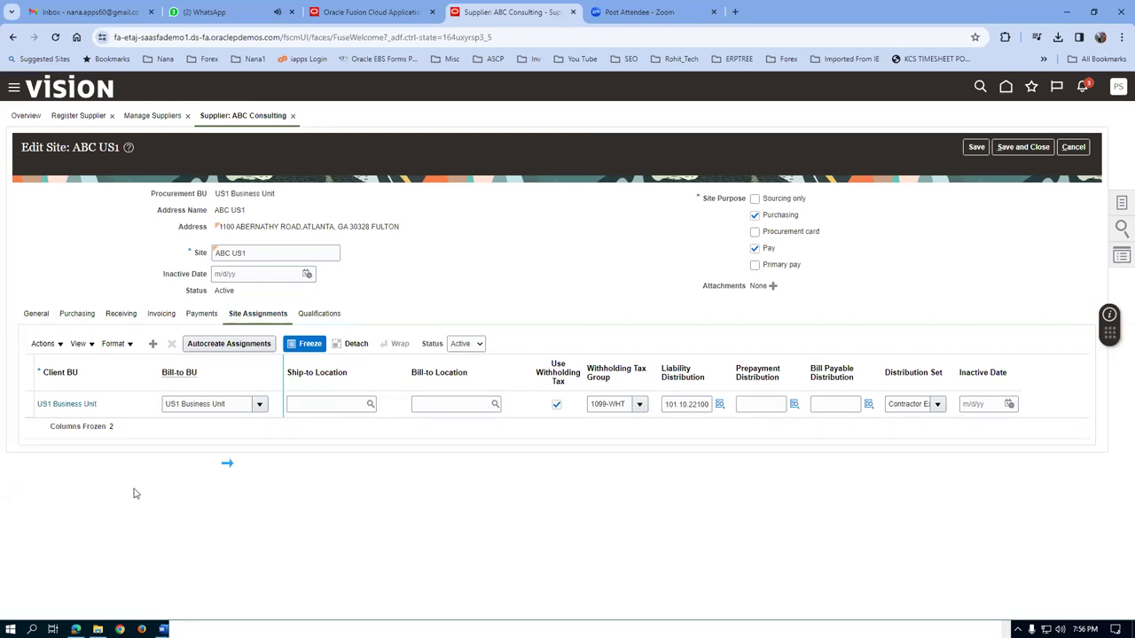
{"action": "key", "text": "alt+Tab"}
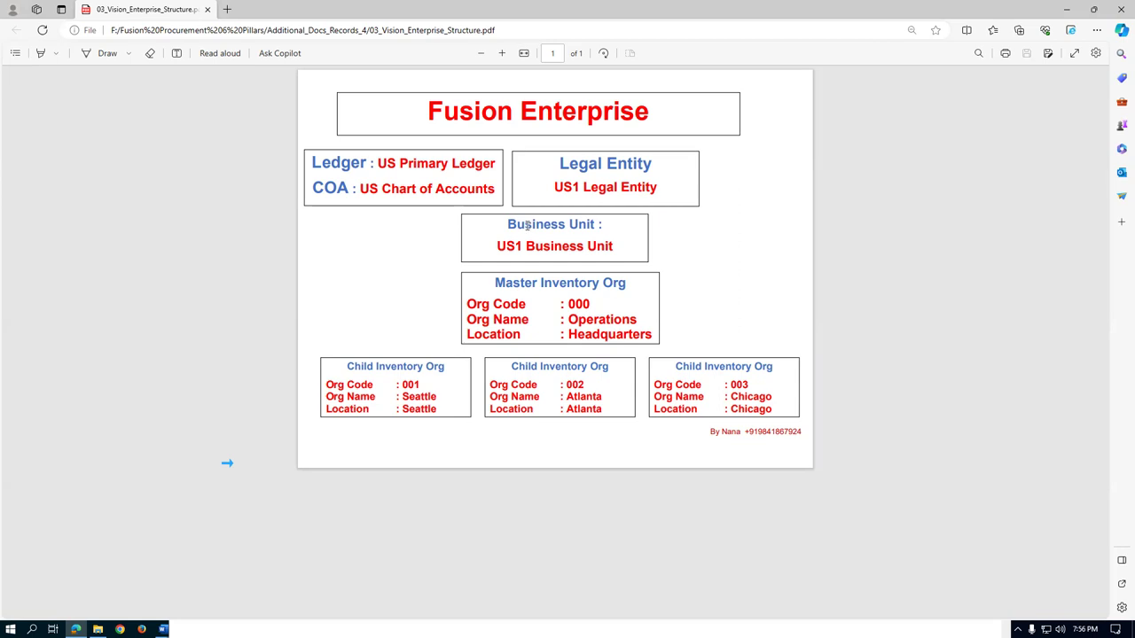
{"action": "key", "text": "alt+Tab"}
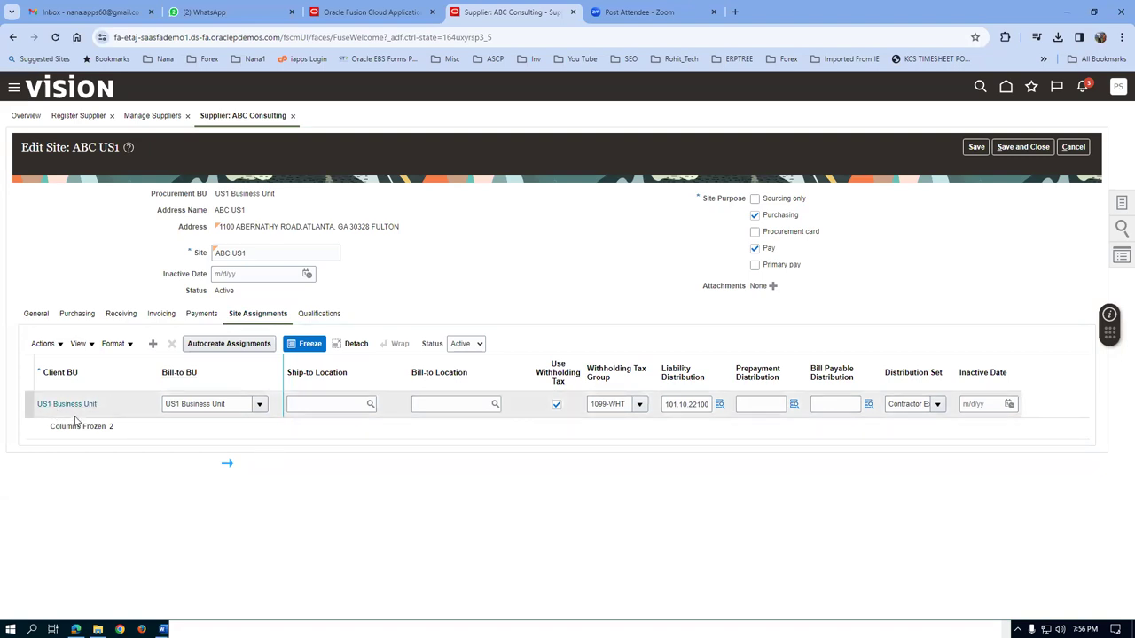
{"action": "left_click", "coordinate": [1072, 147]}
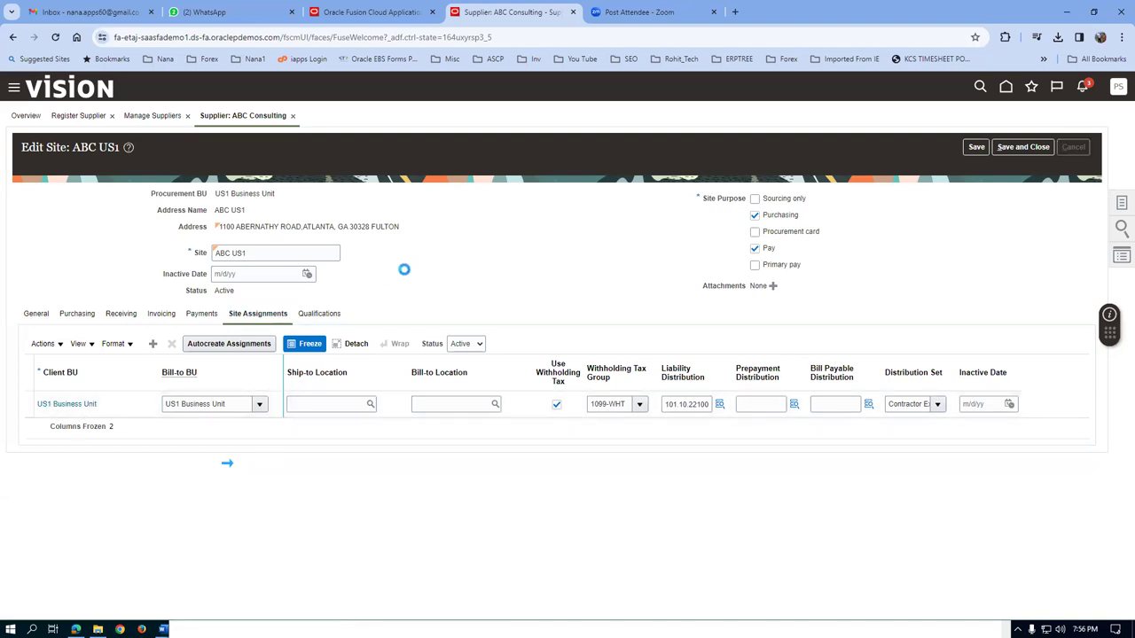
{"action": "key", "text": "alt+Tab"}
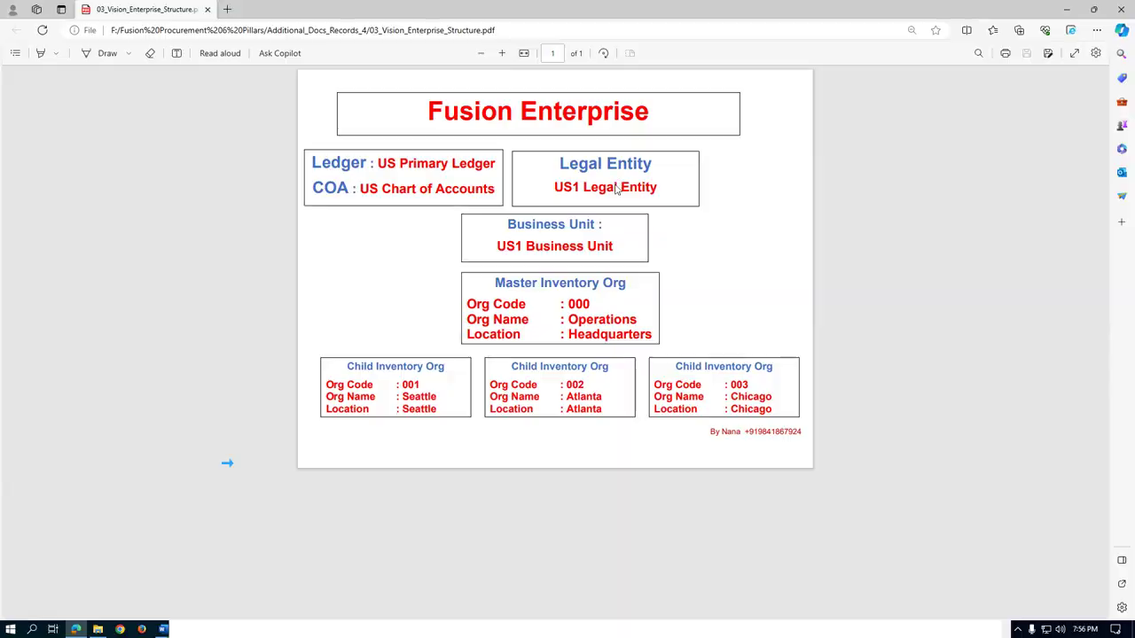
{"action": "key", "text": "alt+Tab"}
{"action": "left_click", "coordinate": [152, 225]}
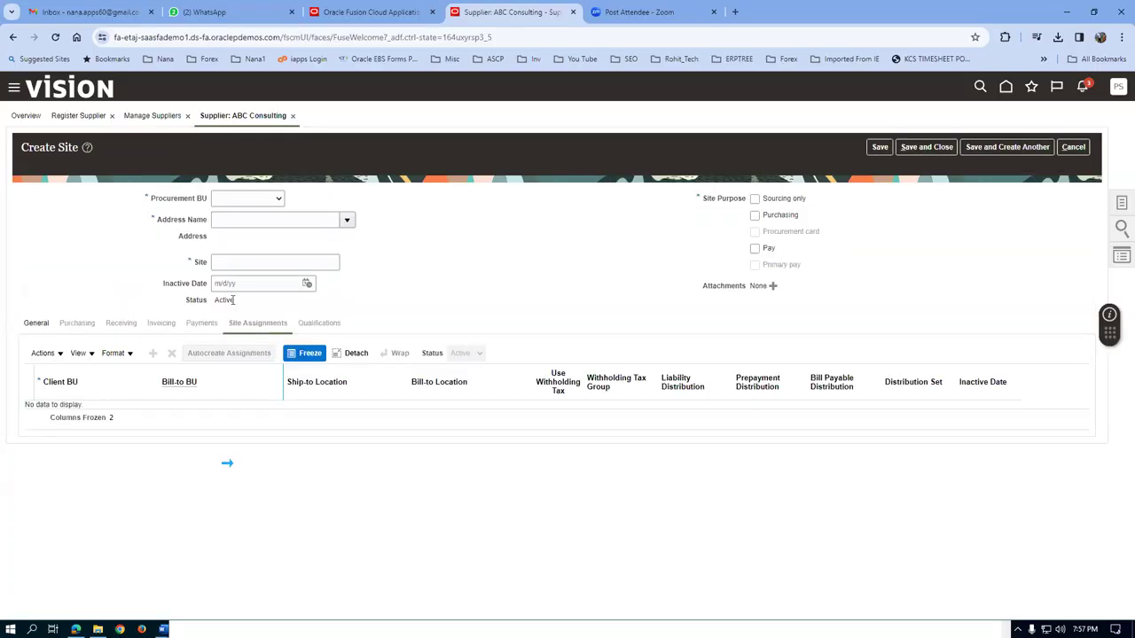
{"action": "left_click", "coordinate": [239, 199]}
{"action": "left_click", "coordinate": [241, 230]}
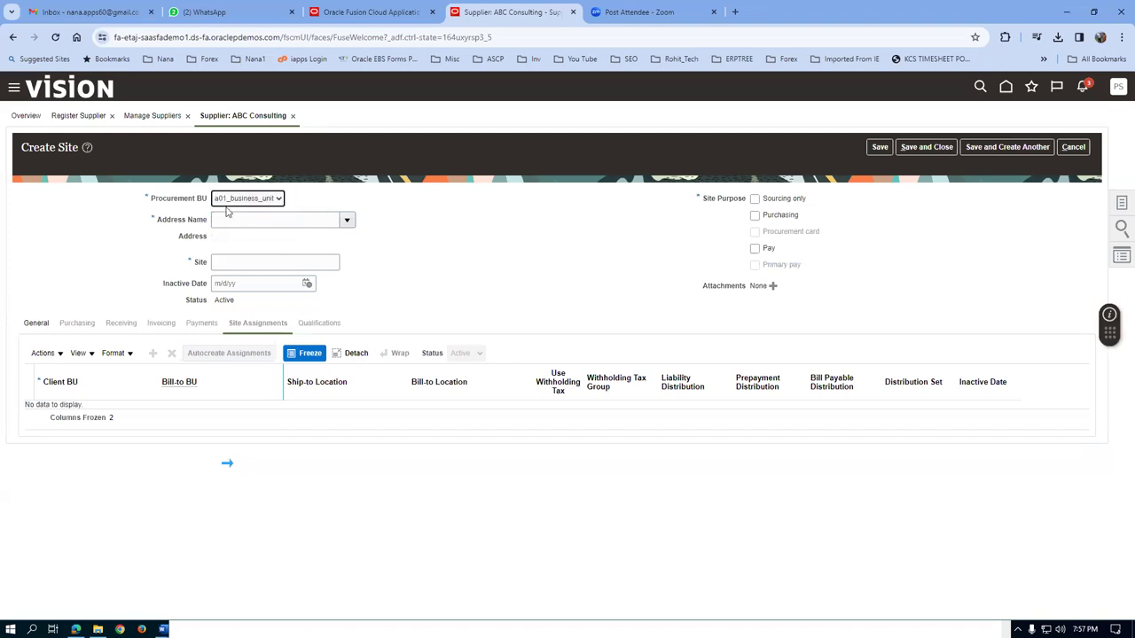
{"action": "left_click", "coordinate": [1073, 147]}
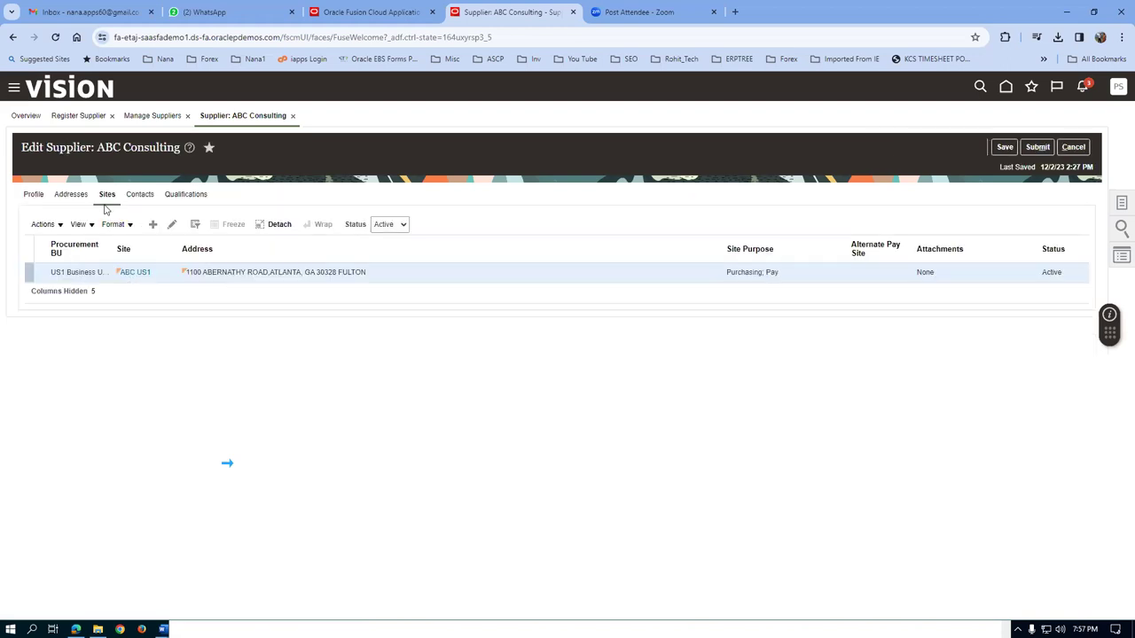
- Reopen the US1 Business Unit site ABC US1, try autocreating its assignments and cancel the site edit
{"action": "left_click", "coordinate": [172, 224]}
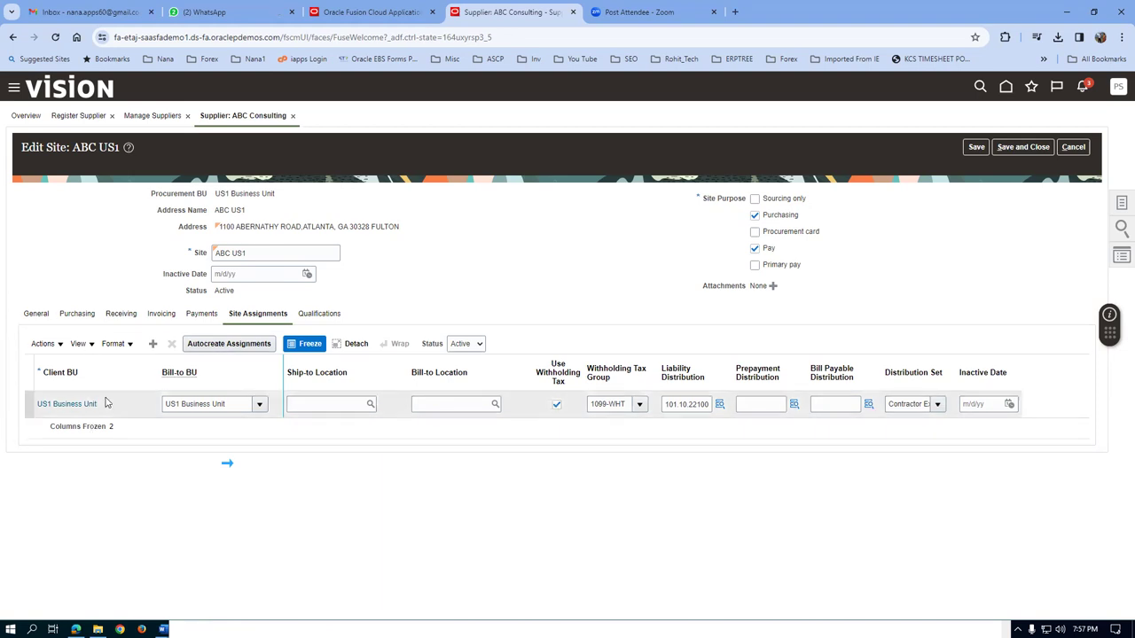
{"action": "left_click", "coordinate": [43, 345]}
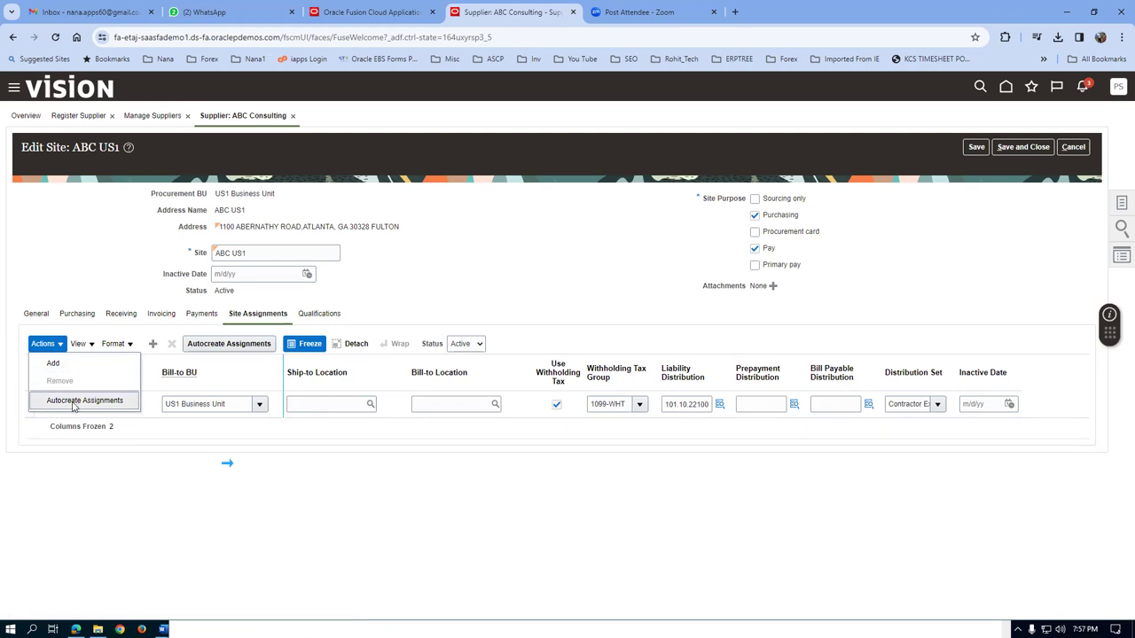
{"action": "left_click", "coordinate": [74, 401]}
{"action": "left_click", "coordinate": [1071, 146]}
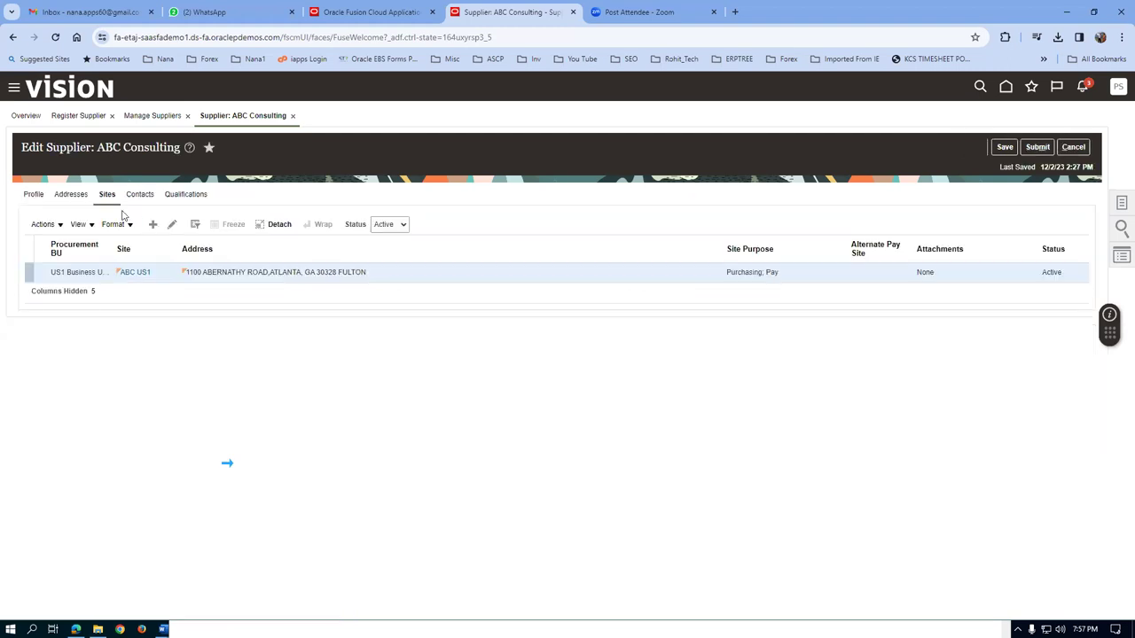
- Create a site for ABC Consulting with a01_business_unit as procurement BU and ABC US1 as address, then save it
{"action": "left_click", "coordinate": [153, 224]}
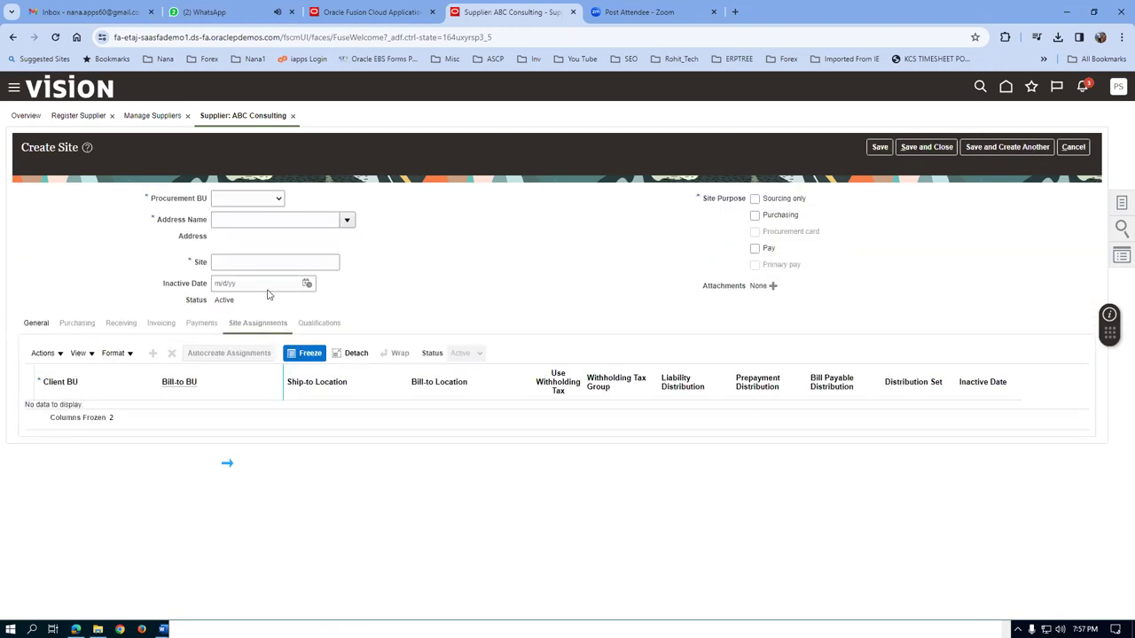
{"action": "left_click", "coordinate": [247, 198]}
{"action": "left_click", "coordinate": [248, 228]}
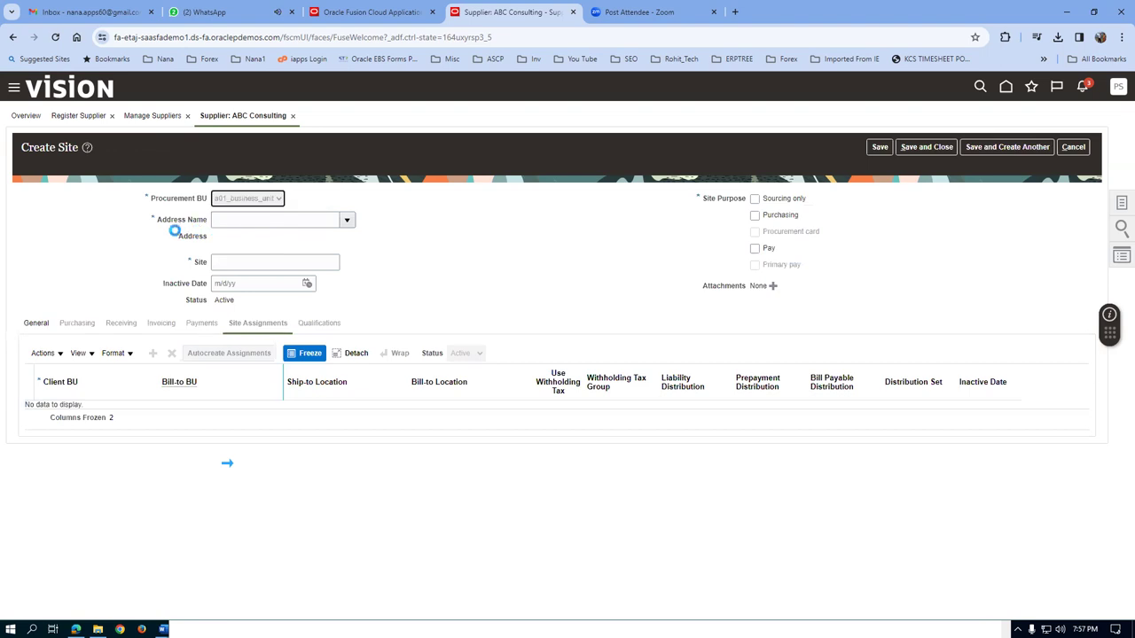
{"action": "left_click", "coordinate": [346, 219]}
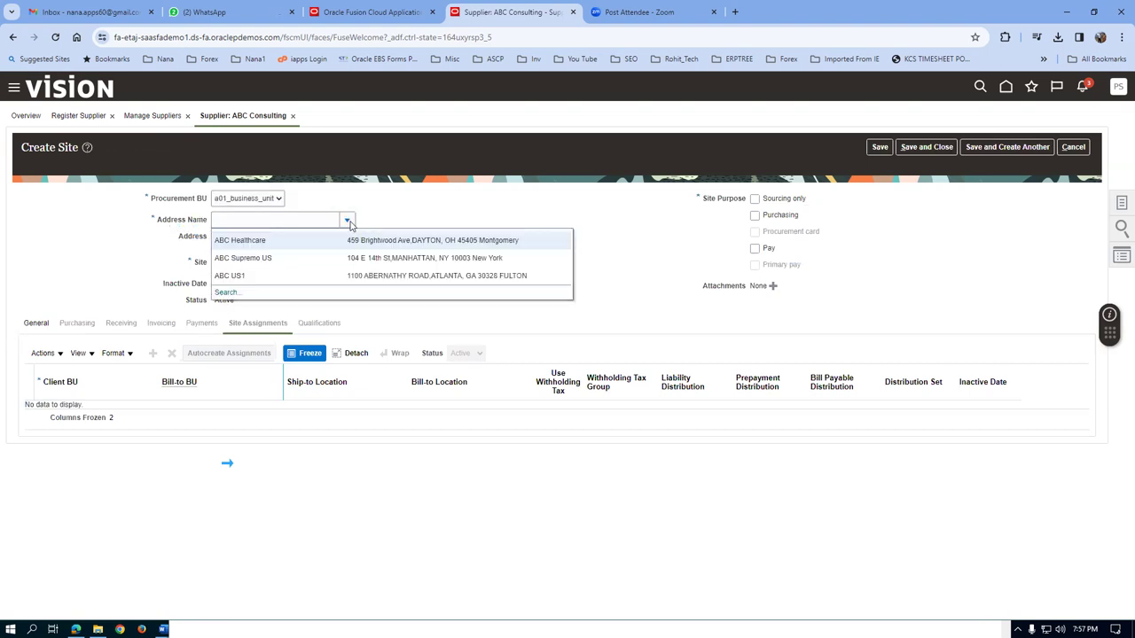
{"action": "left_click", "coordinate": [295, 279]}
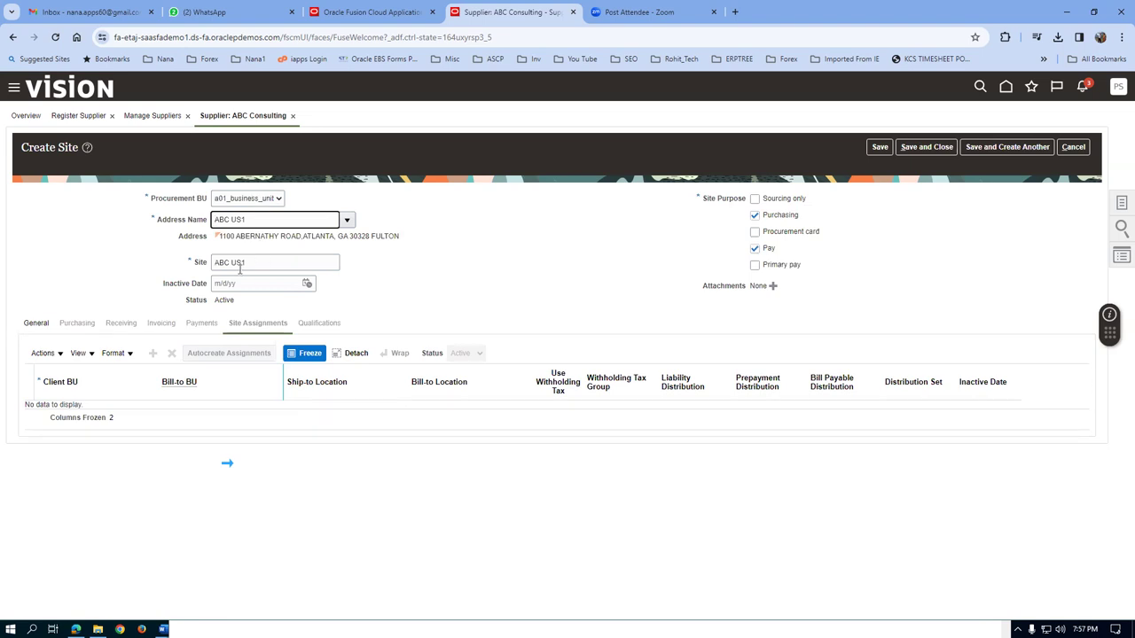
{"action": "left_click", "coordinate": [880, 147]}
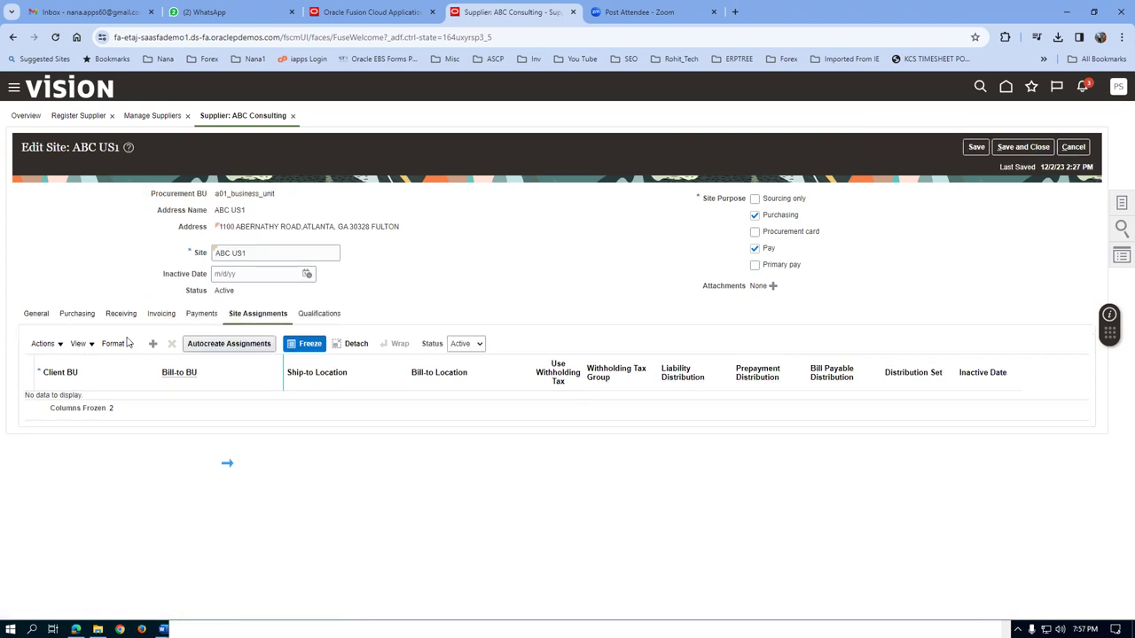
- Autocreate the new site's assignment, set its ship-to and bill-to locations to a01_loc_1, and save and close the site
{"action": "left_click", "coordinate": [249, 348]}
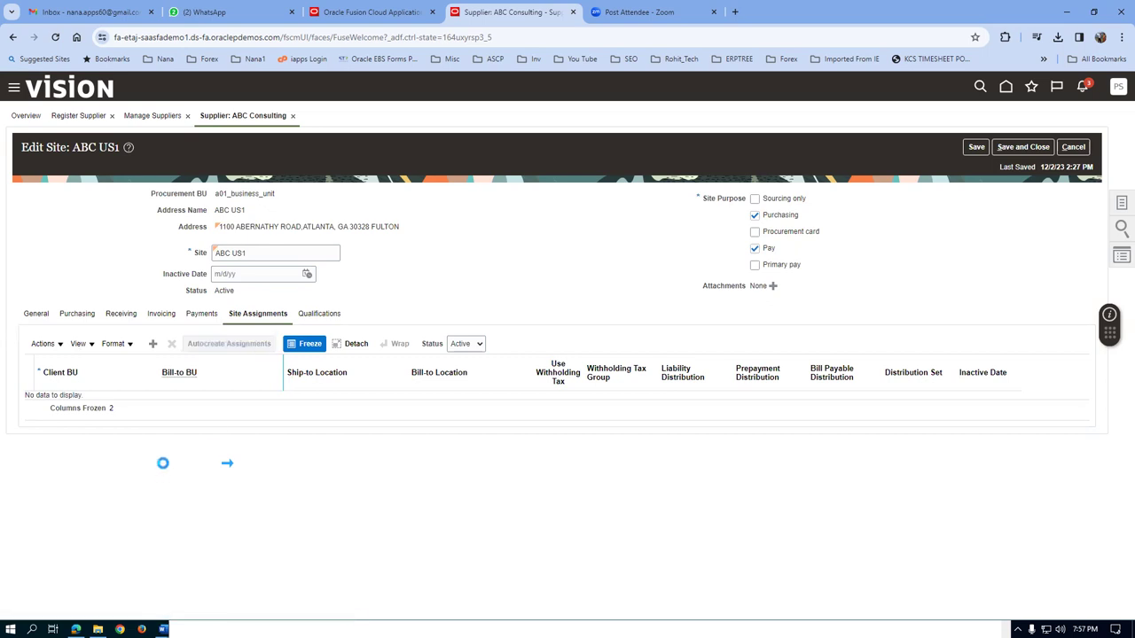
{"action": "left_click", "coordinate": [317, 400]}
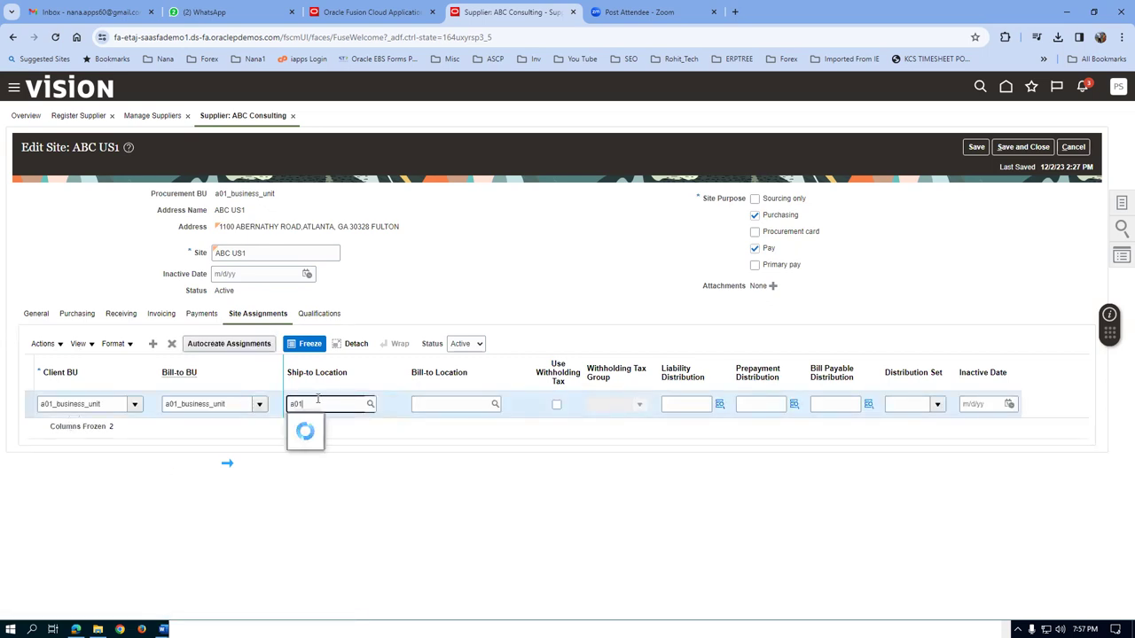
{"action": "left_click", "coordinate": [321, 442]}
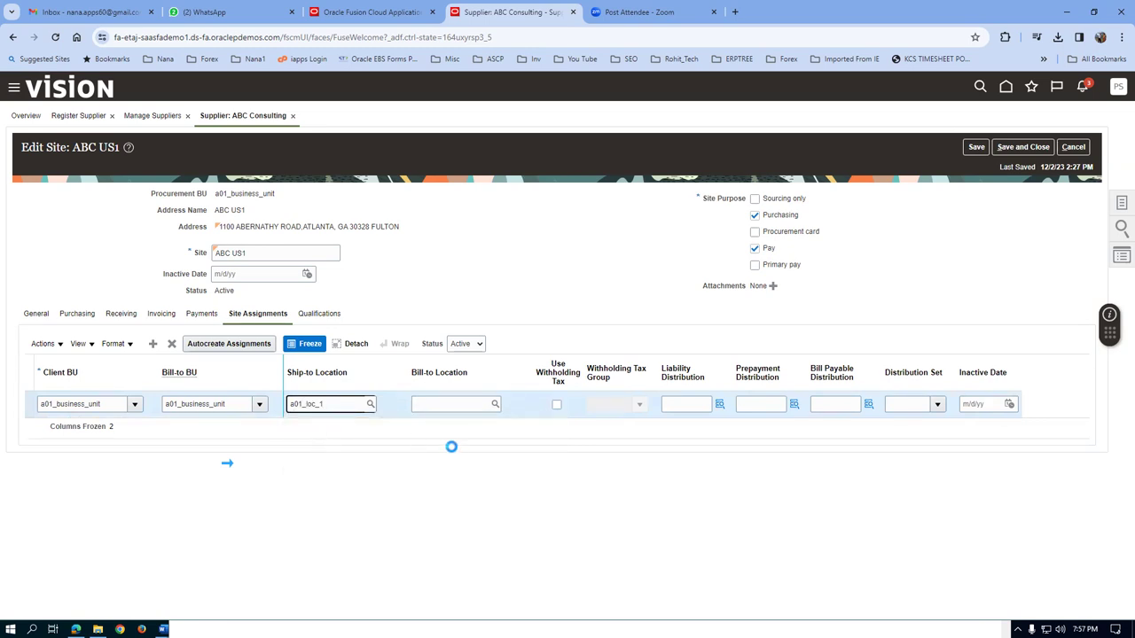
{"action": "left_click", "coordinate": [434, 406]}
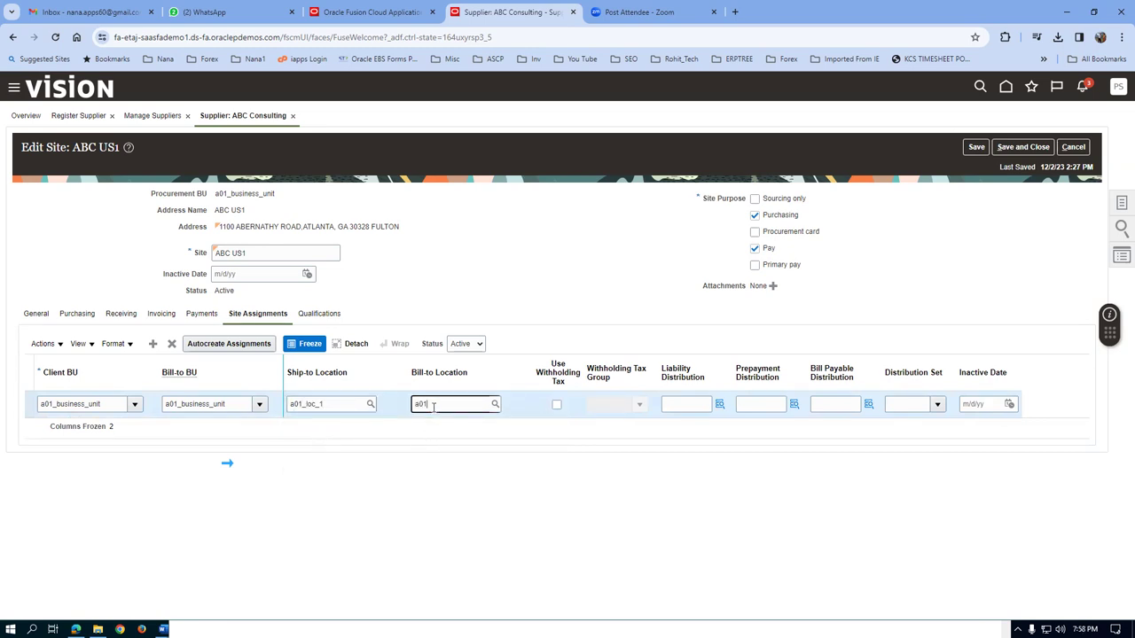
{"action": "left_click", "coordinate": [433, 444]}
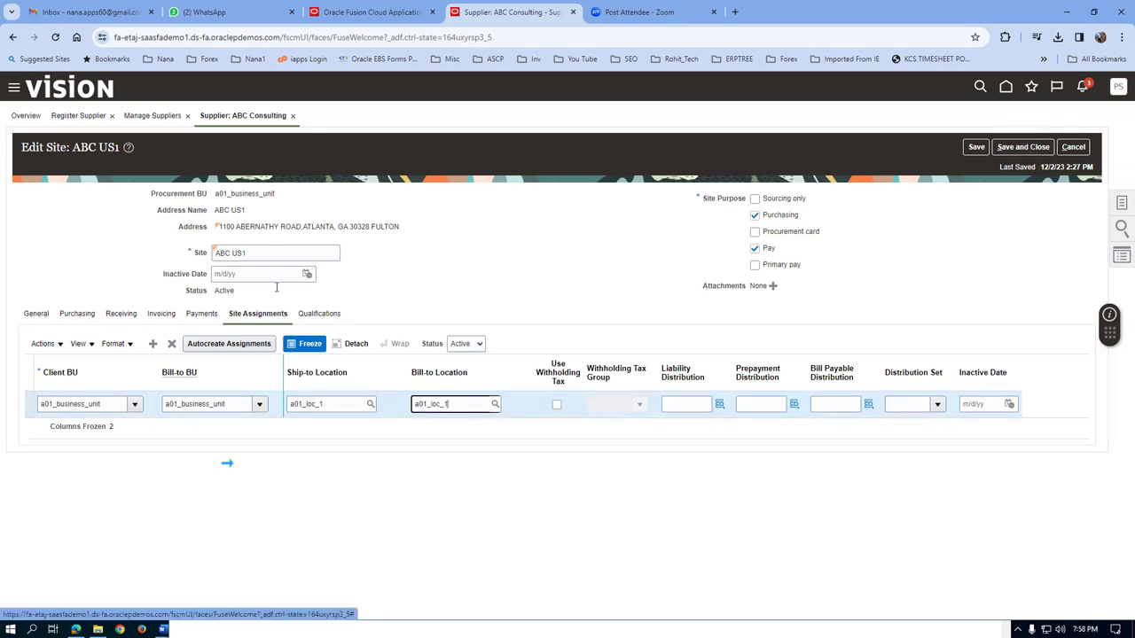
{"action": "left_click", "coordinate": [1022, 147]}
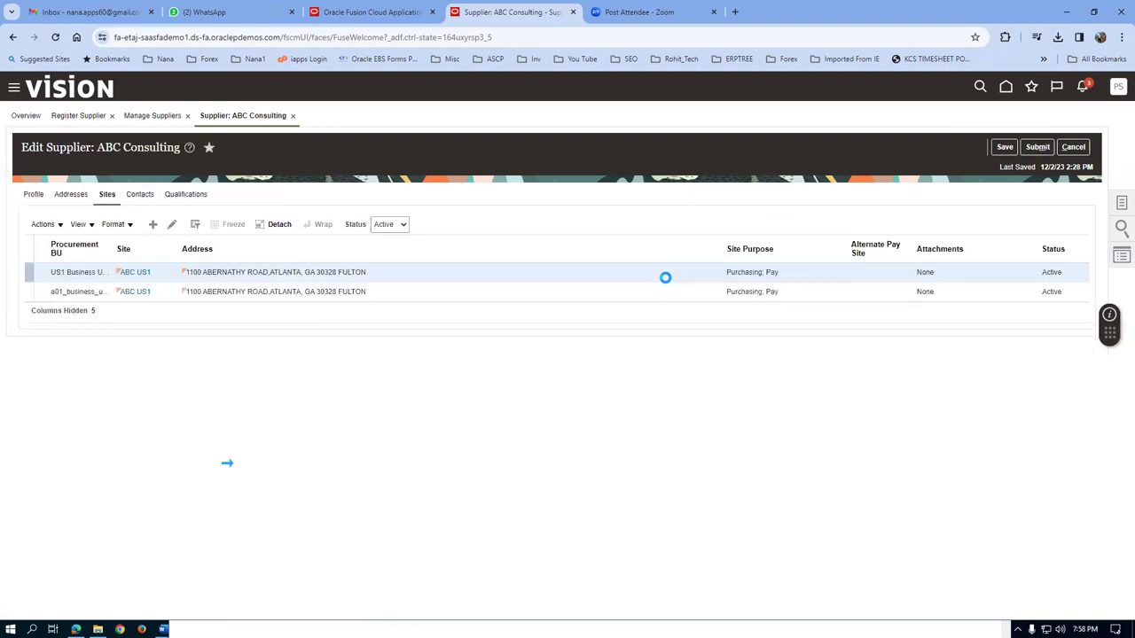
- Finish the ABC Consulting supplier edit and return to the home page, discarding the empty supplier registration
{"action": "left_click", "coordinate": [598, 362]}
{"action": "left_click", "coordinate": [594, 229]}
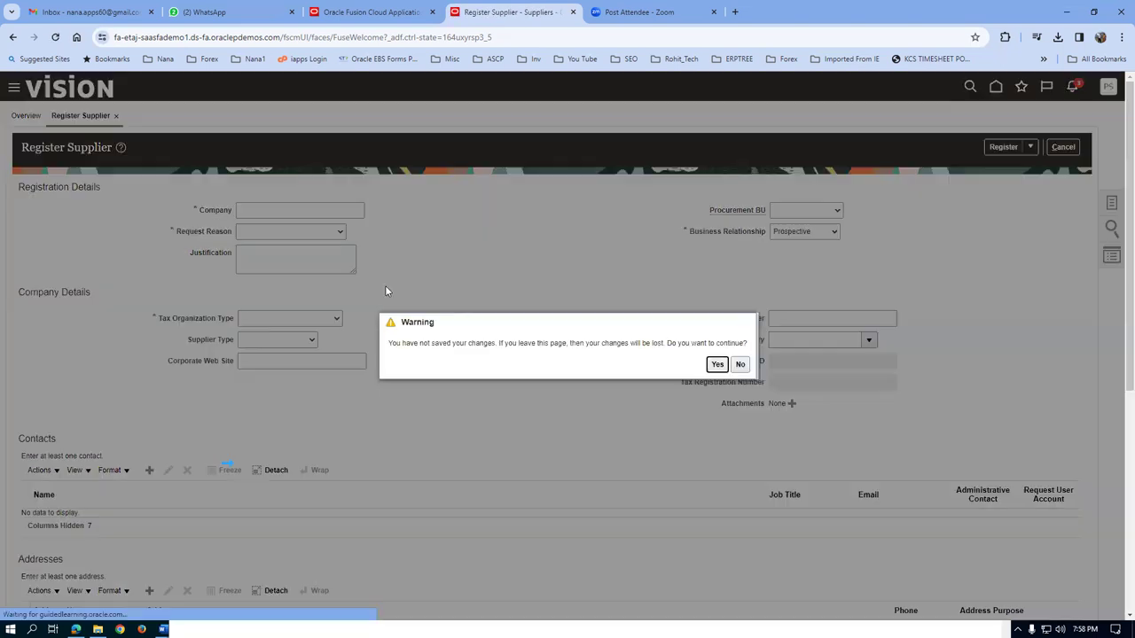
{"action": "left_click", "coordinate": [717, 364]}
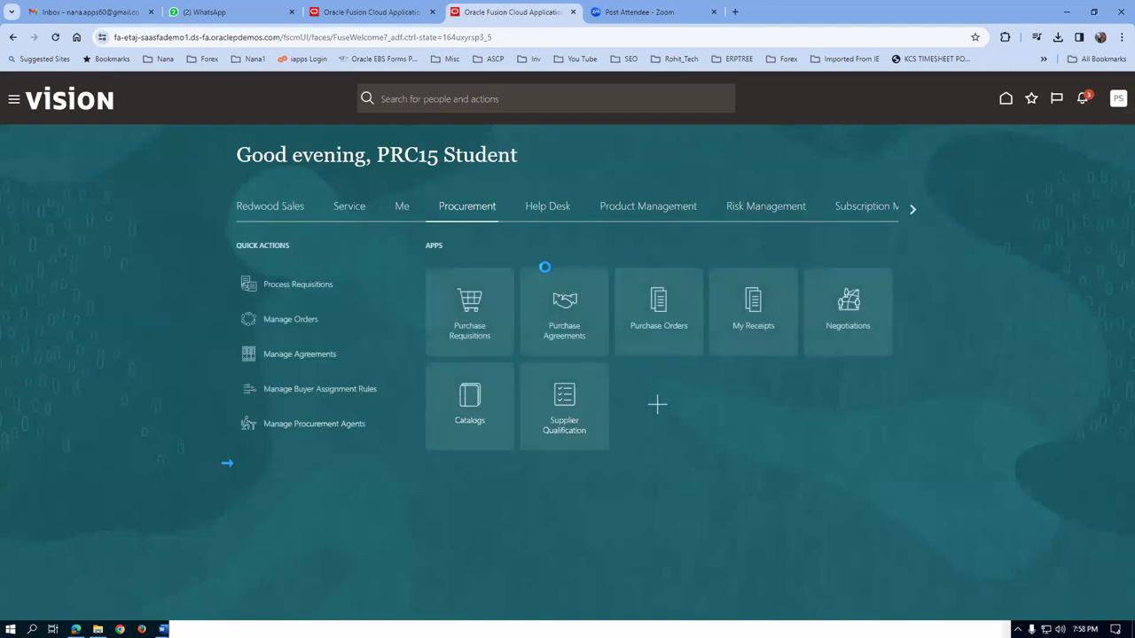
- Open the Manage Orders page in the Purchase Orders work area and start a new order
{"action": "left_click", "coordinate": [652, 333]}
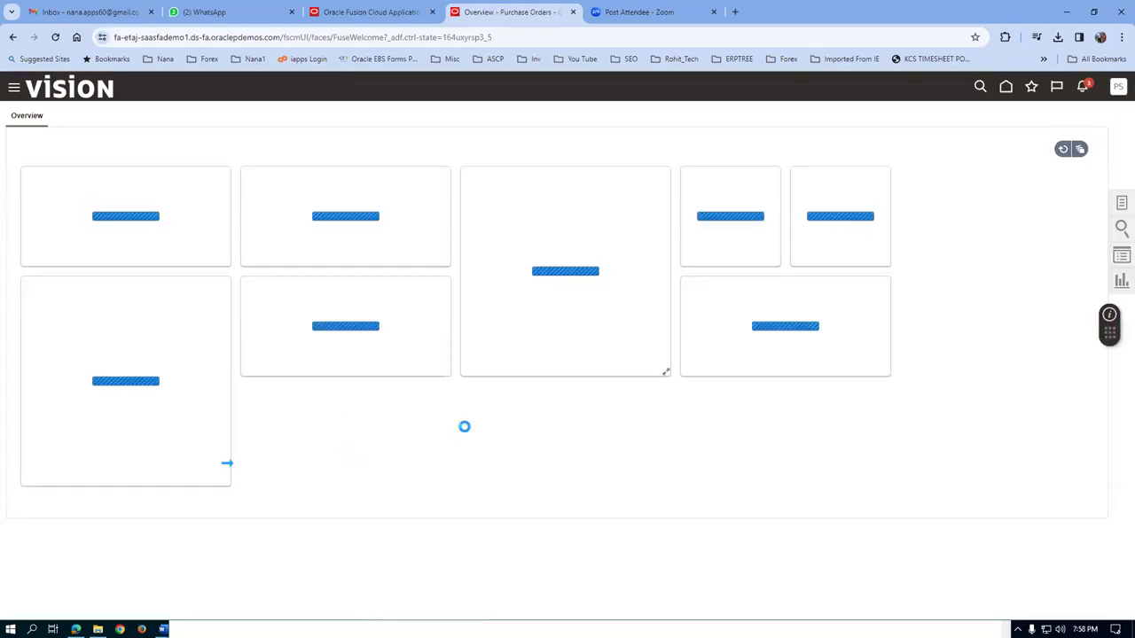
{"action": "left_click", "coordinate": [1121, 204]}
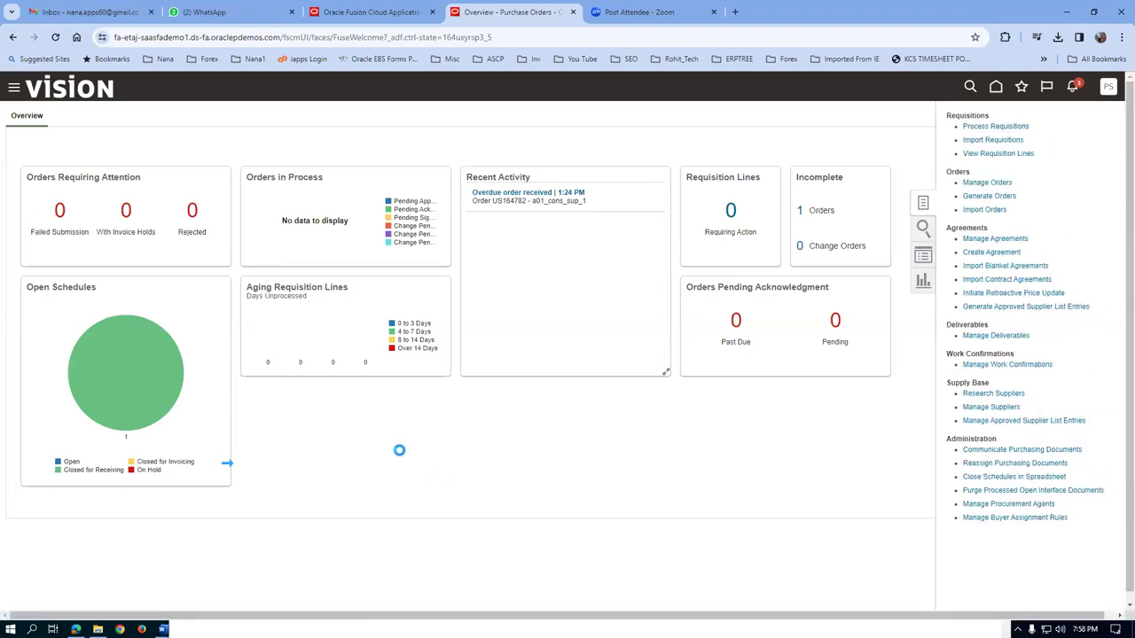
{"action": "left_click", "coordinate": [156, 396]}
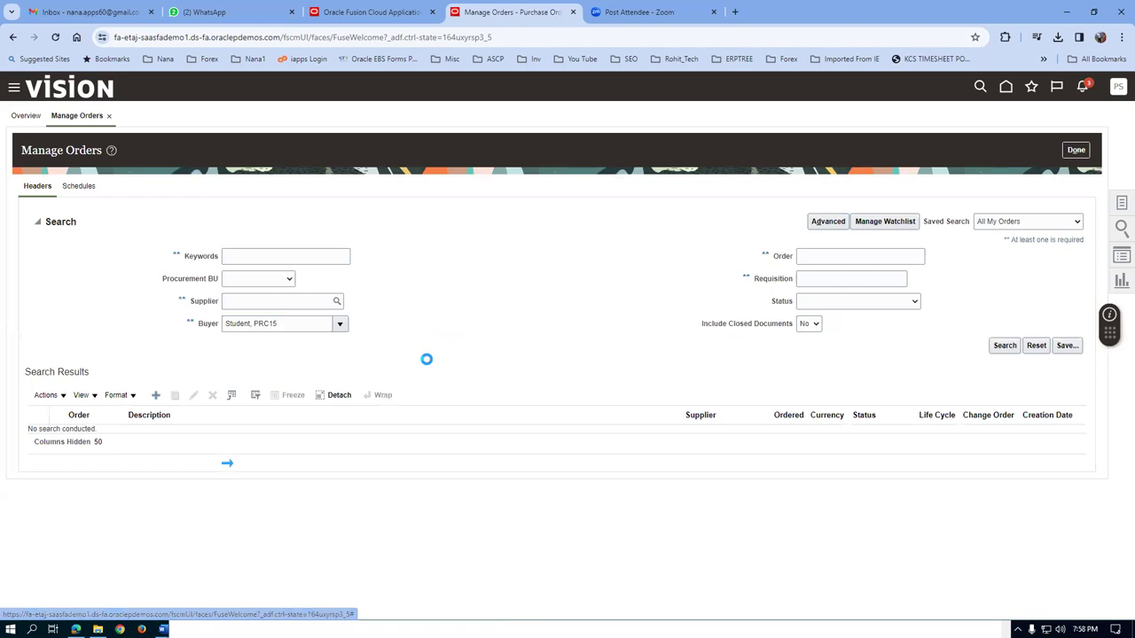
- Try a purchase order with US1 Business Unit as procurement BU and ABC Consulting as supplier, then cancel the order
{"action": "left_click", "coordinate": [569, 271]}
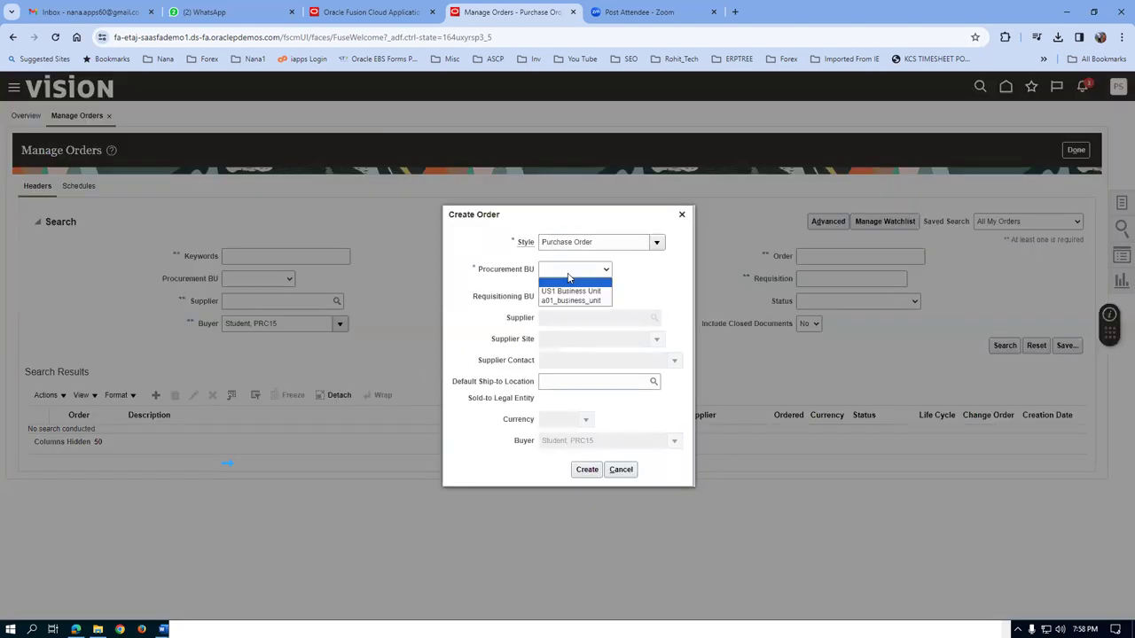
{"action": "left_click", "coordinate": [568, 289]}
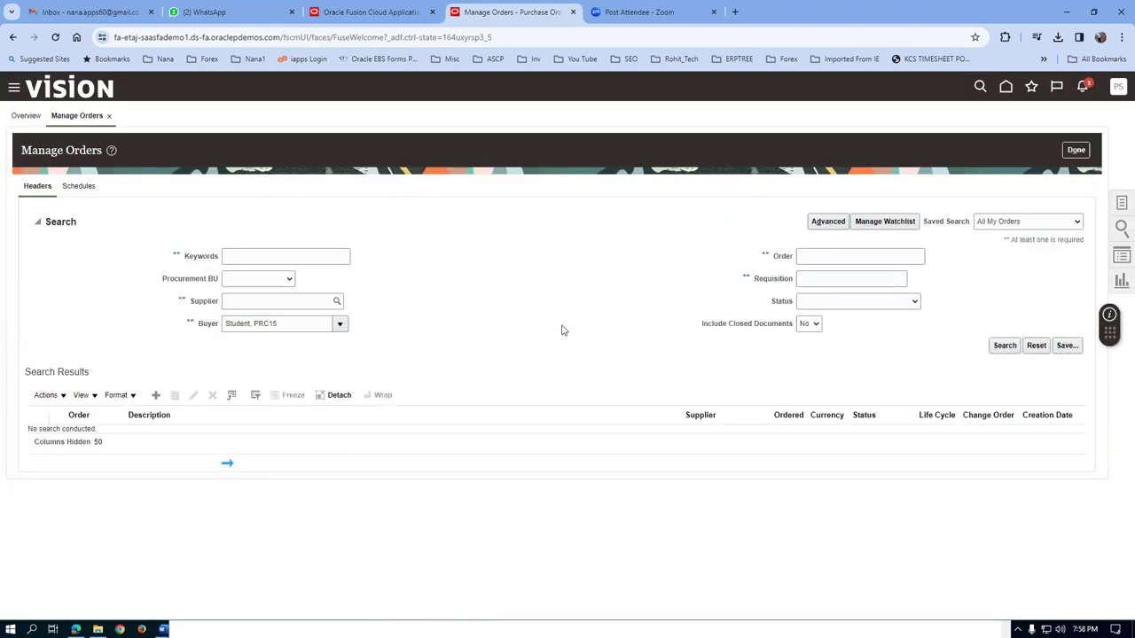
{"action": "left_click", "coordinate": [156, 395]}
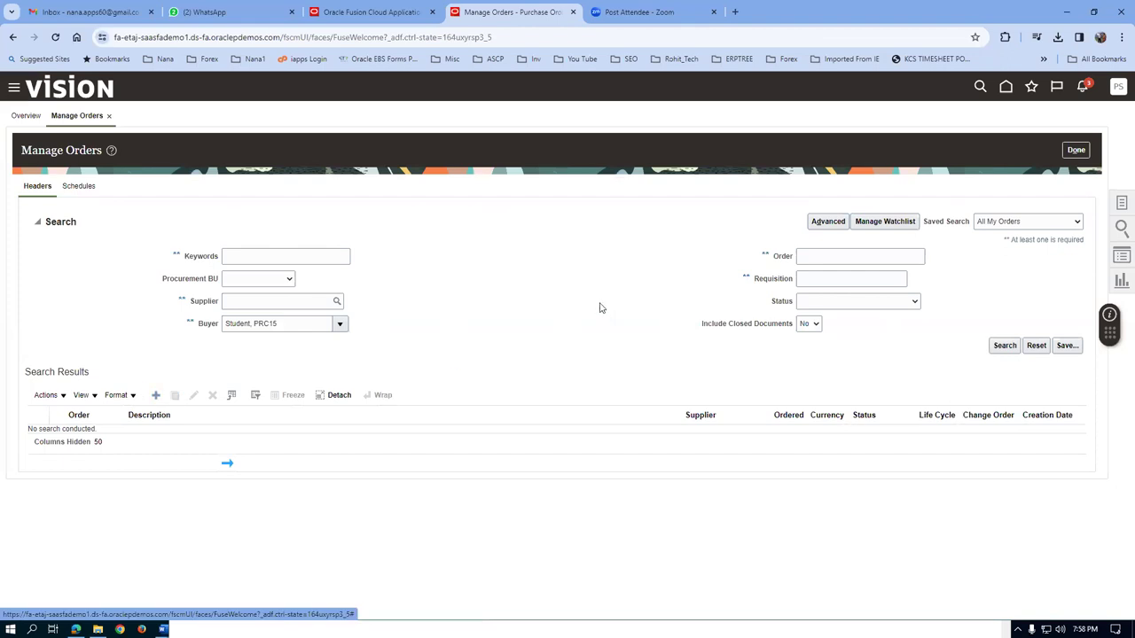
{"action": "left_click", "coordinate": [578, 271]}
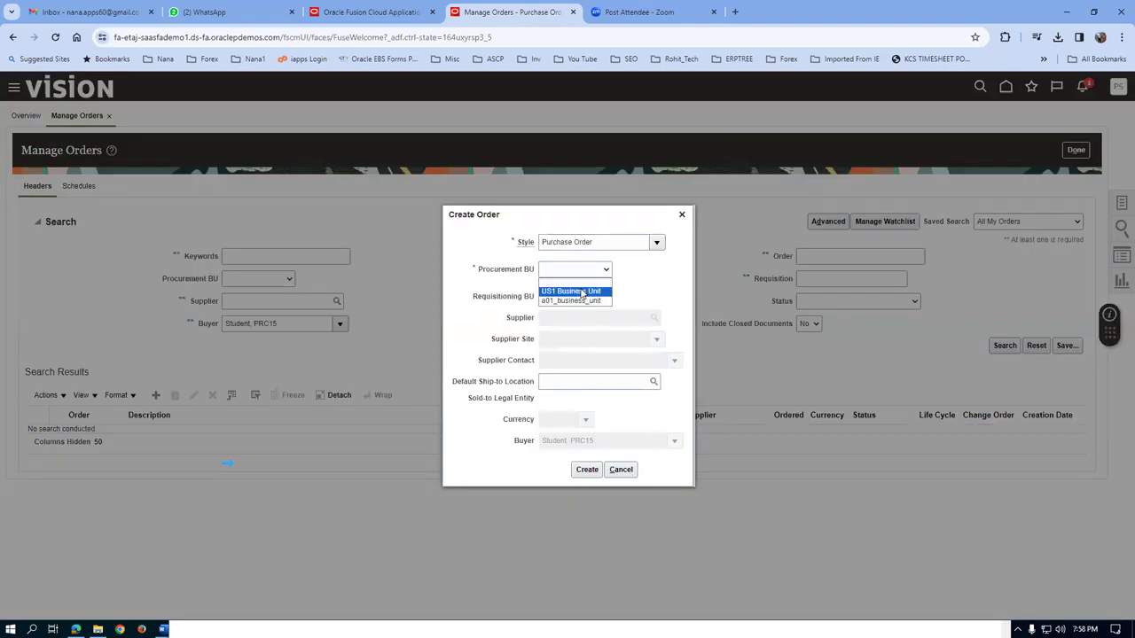
{"action": "left_click", "coordinate": [578, 289]}
{"action": "left_click", "coordinate": [568, 318]}
{"action": "type", "text": "ABC"}
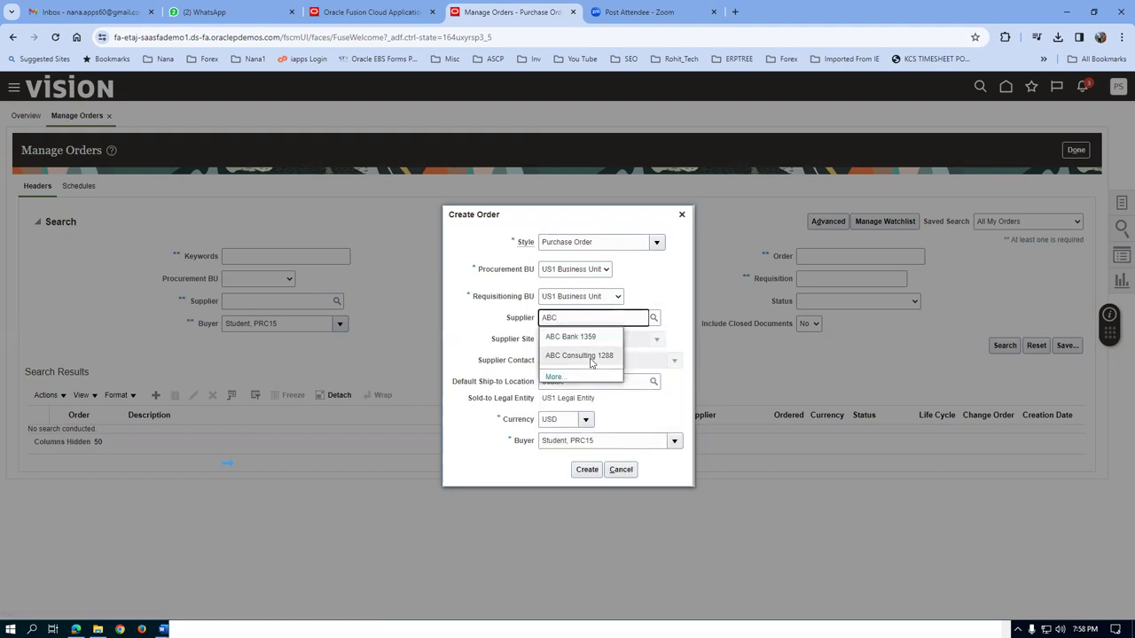
{"action": "left_click", "coordinate": [590, 355]}
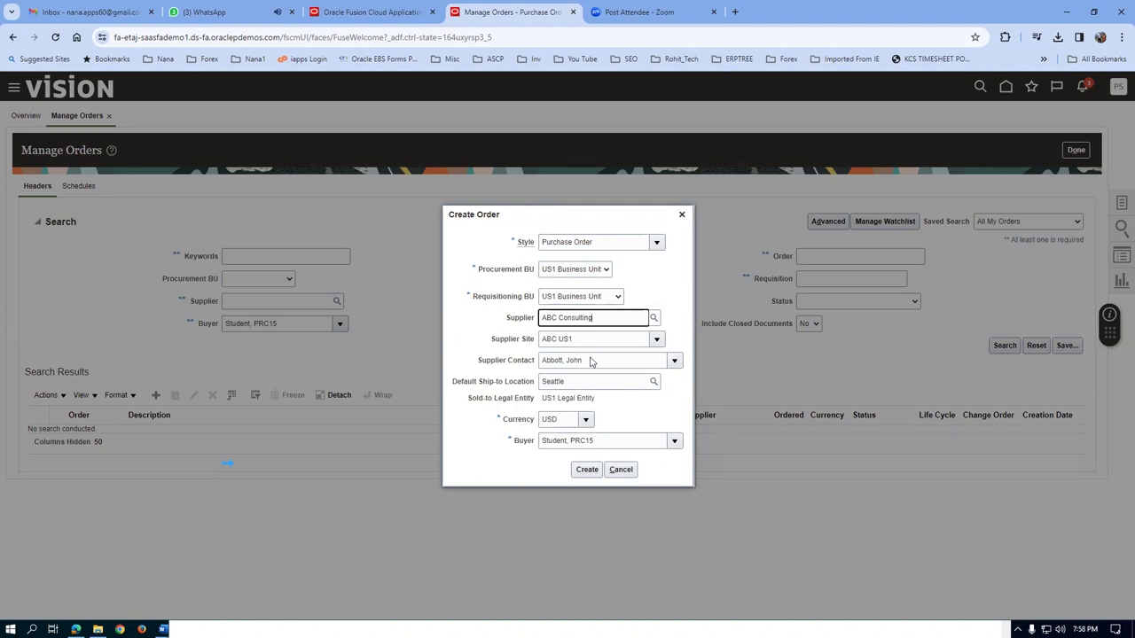
{"action": "left_click", "coordinate": [620, 468]}
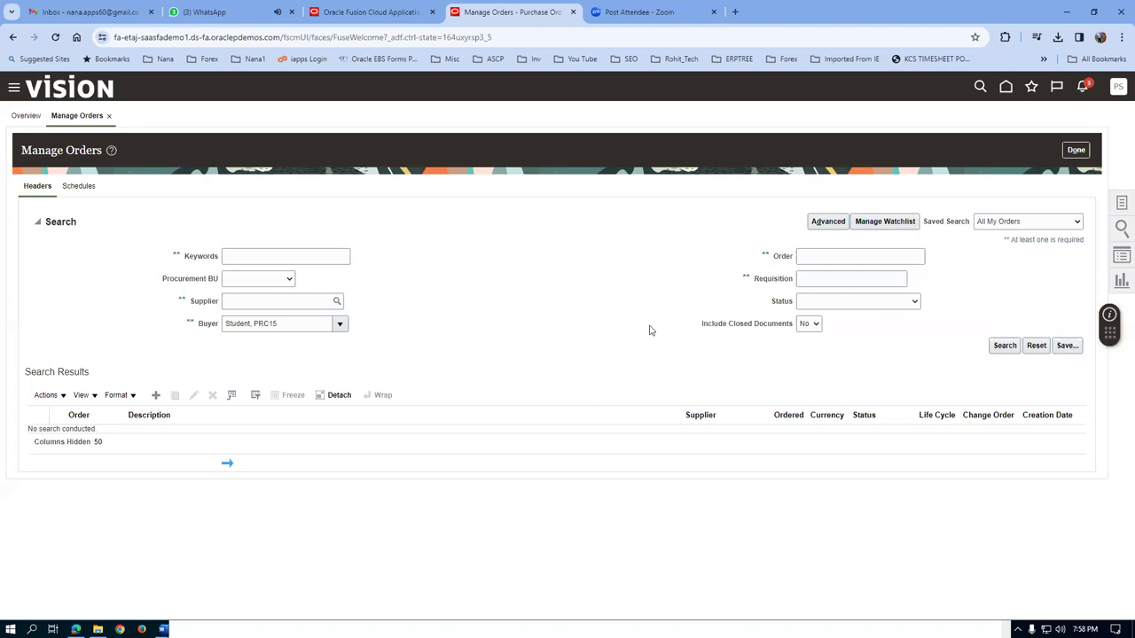
- Reopen Manage Orders, try a purchase order with a01_business_unit as procurement BU and ABC Consulting as supplier, and cancel it
{"action": "left_click", "coordinate": [1121, 204]}
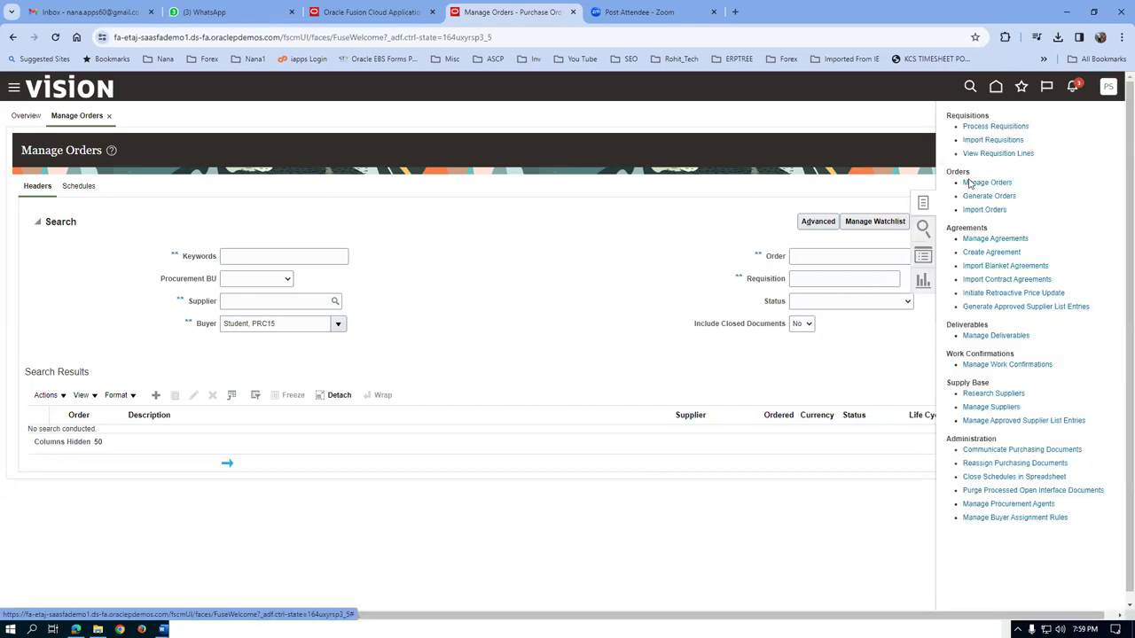
{"action": "left_click", "coordinate": [984, 183]}
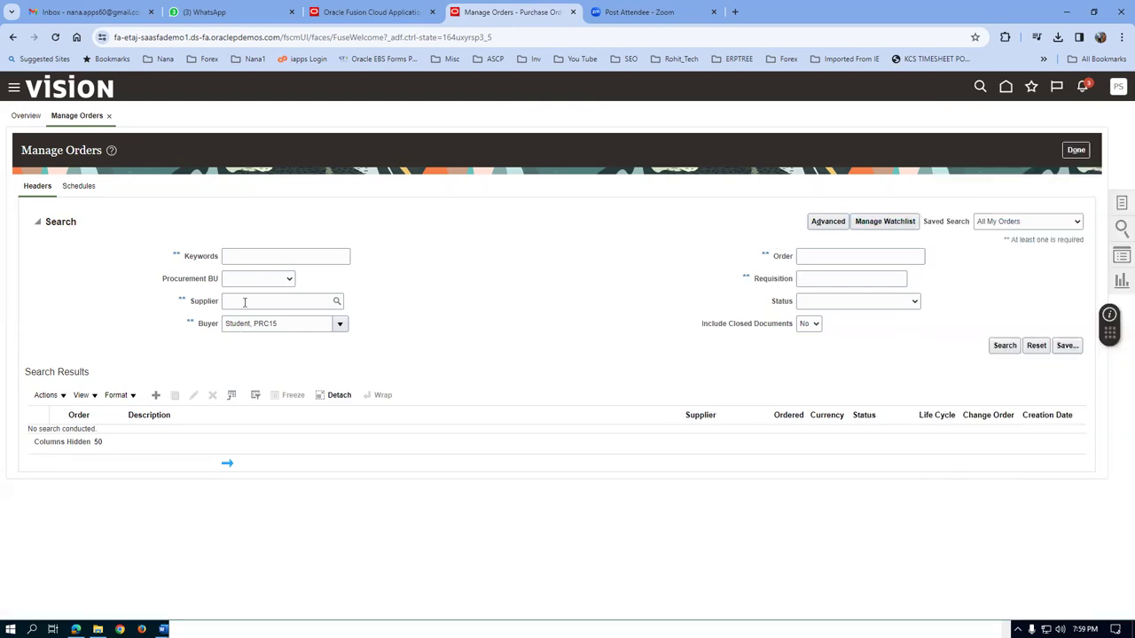
{"action": "left_click", "coordinate": [156, 395]}
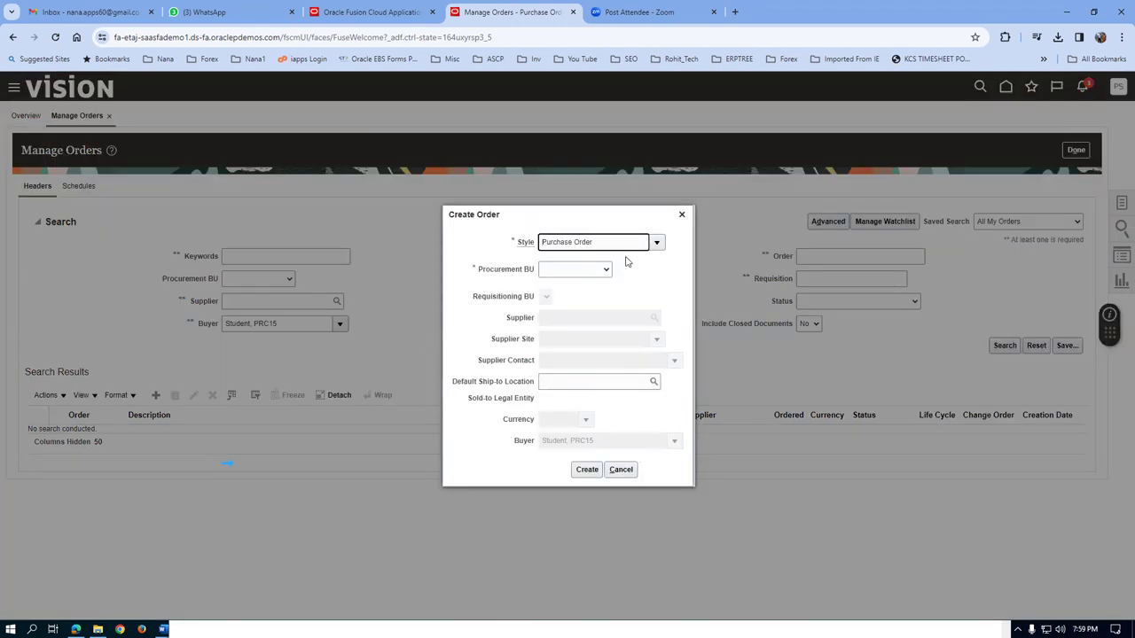
{"action": "left_click", "coordinate": [574, 269]}
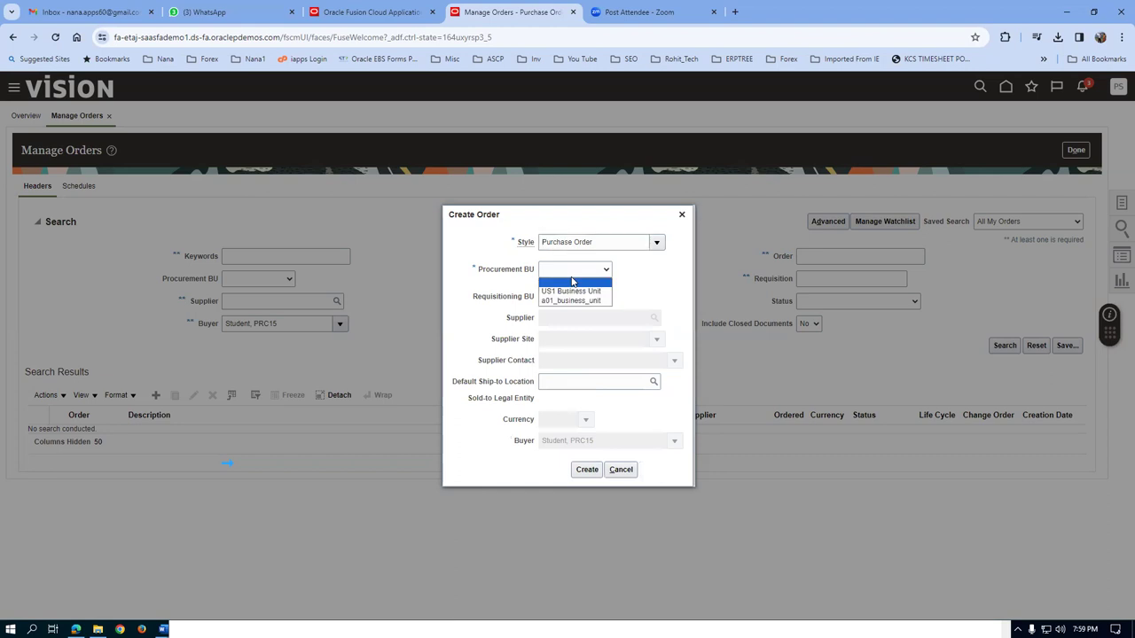
{"action": "left_click", "coordinate": [570, 298]}
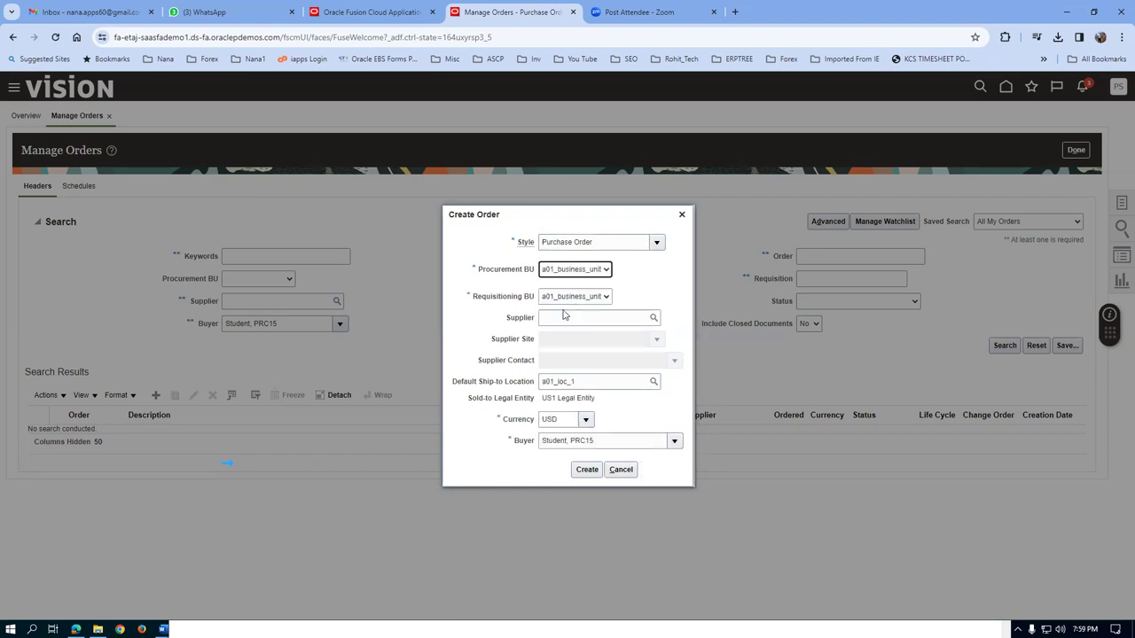
{"action": "left_click", "coordinate": [563, 319]}
{"action": "type", "text": "A"}
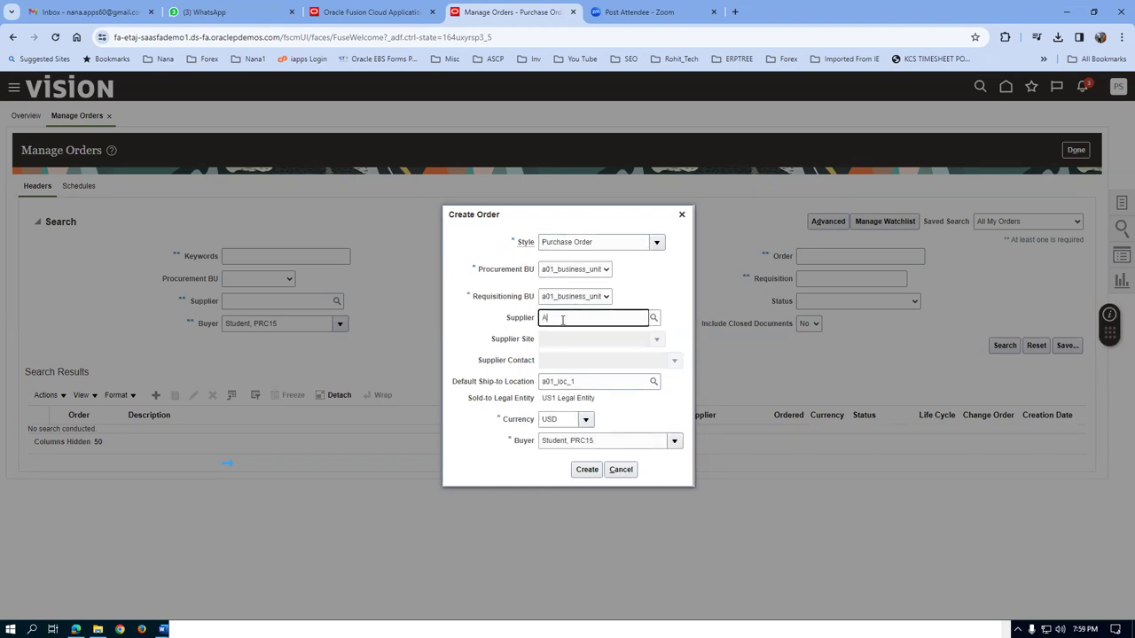
{"action": "type", "text": "BC"}
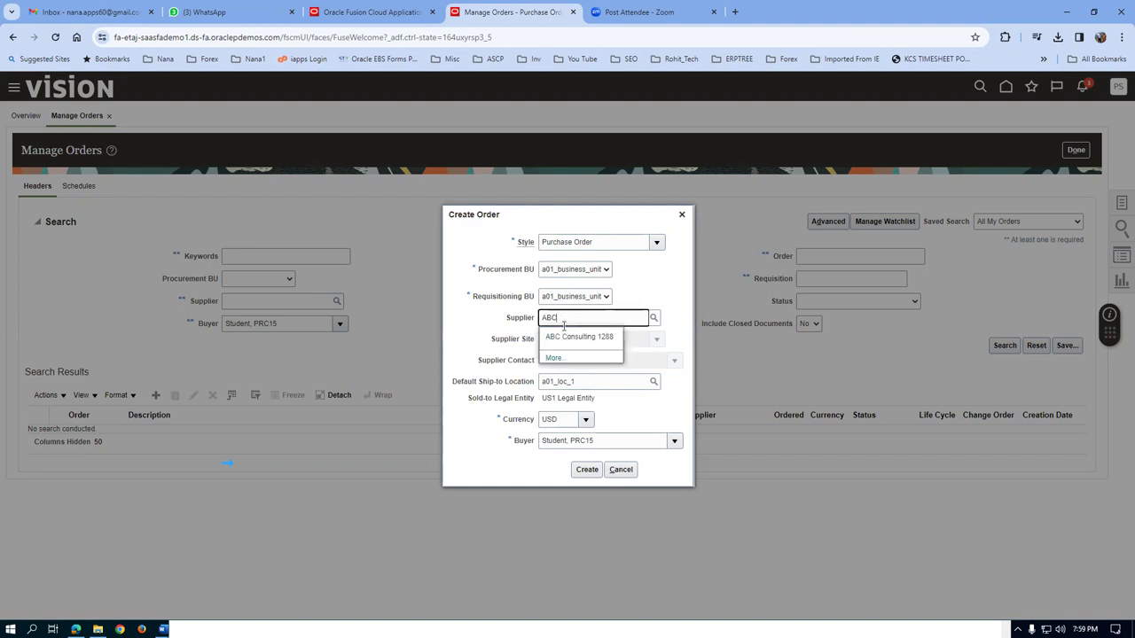
{"action": "left_click", "coordinate": [565, 337]}
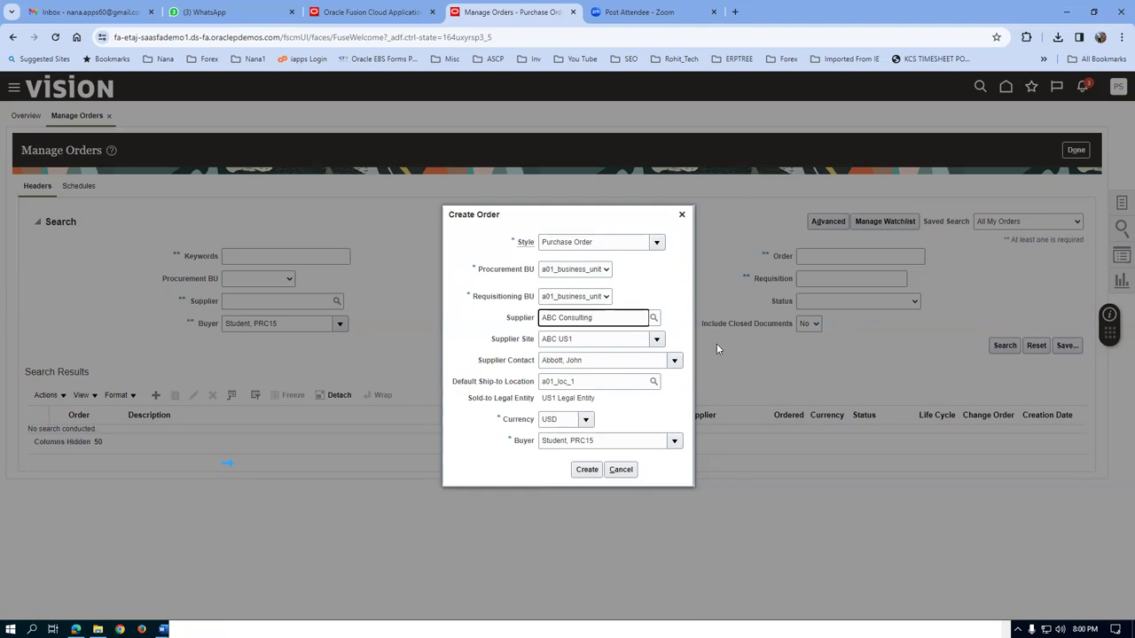
{"action": "left_click", "coordinate": [627, 470]}
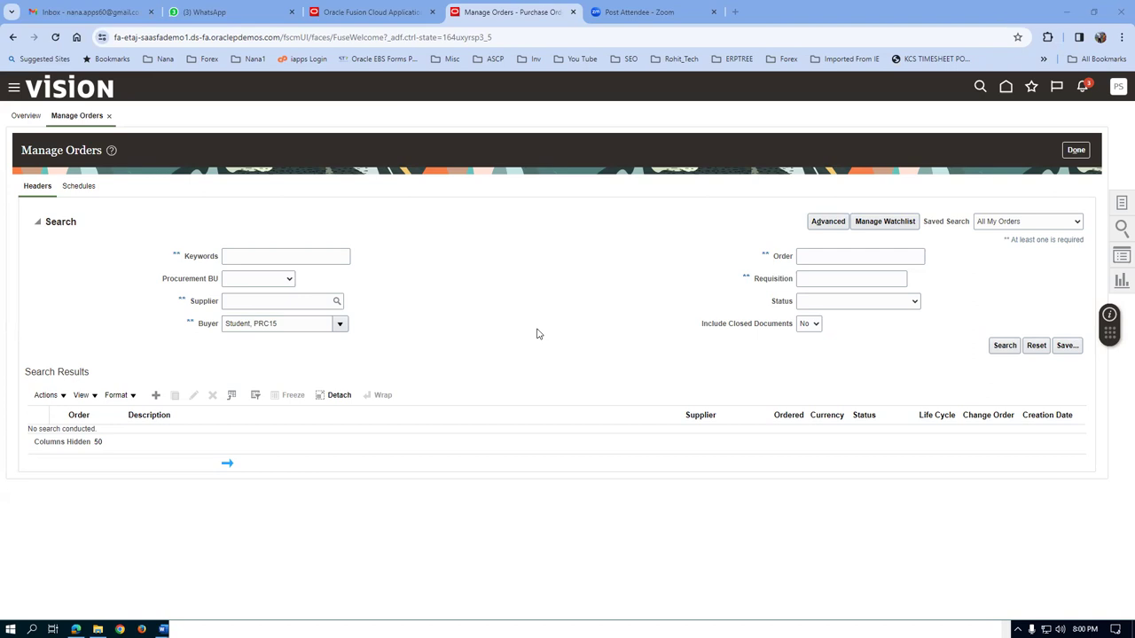
- Switch to the 03_Vision_Enterprise_Structure.pdf document to view the enterprise structure
{"action": "key", "text": "alt+Tab"}
{"action": "key", "text": "alt+Tab"}
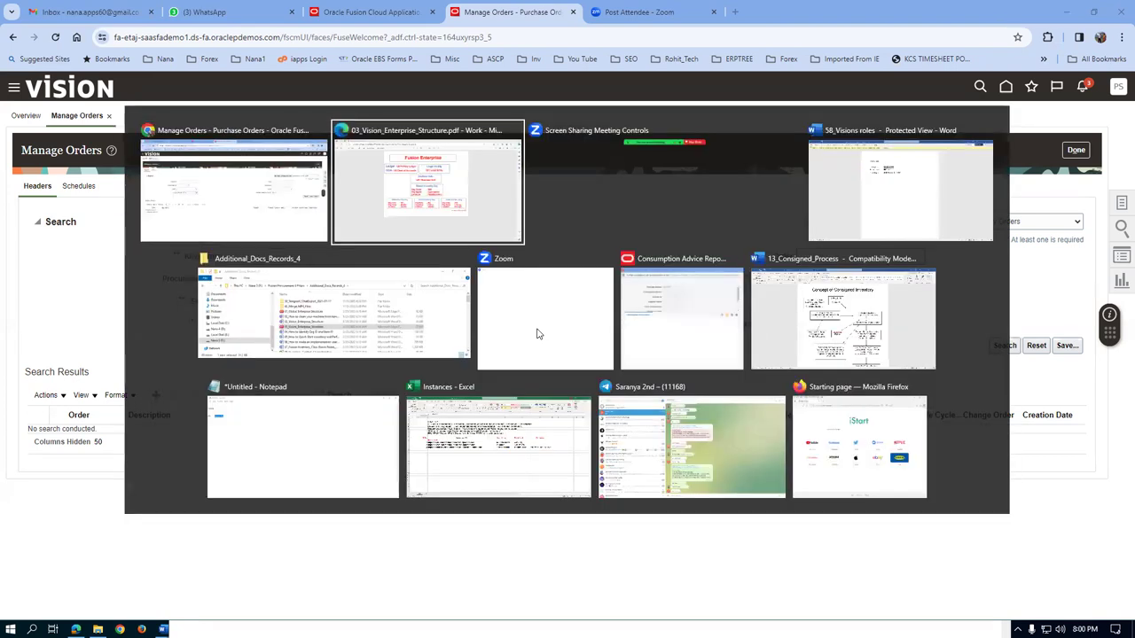